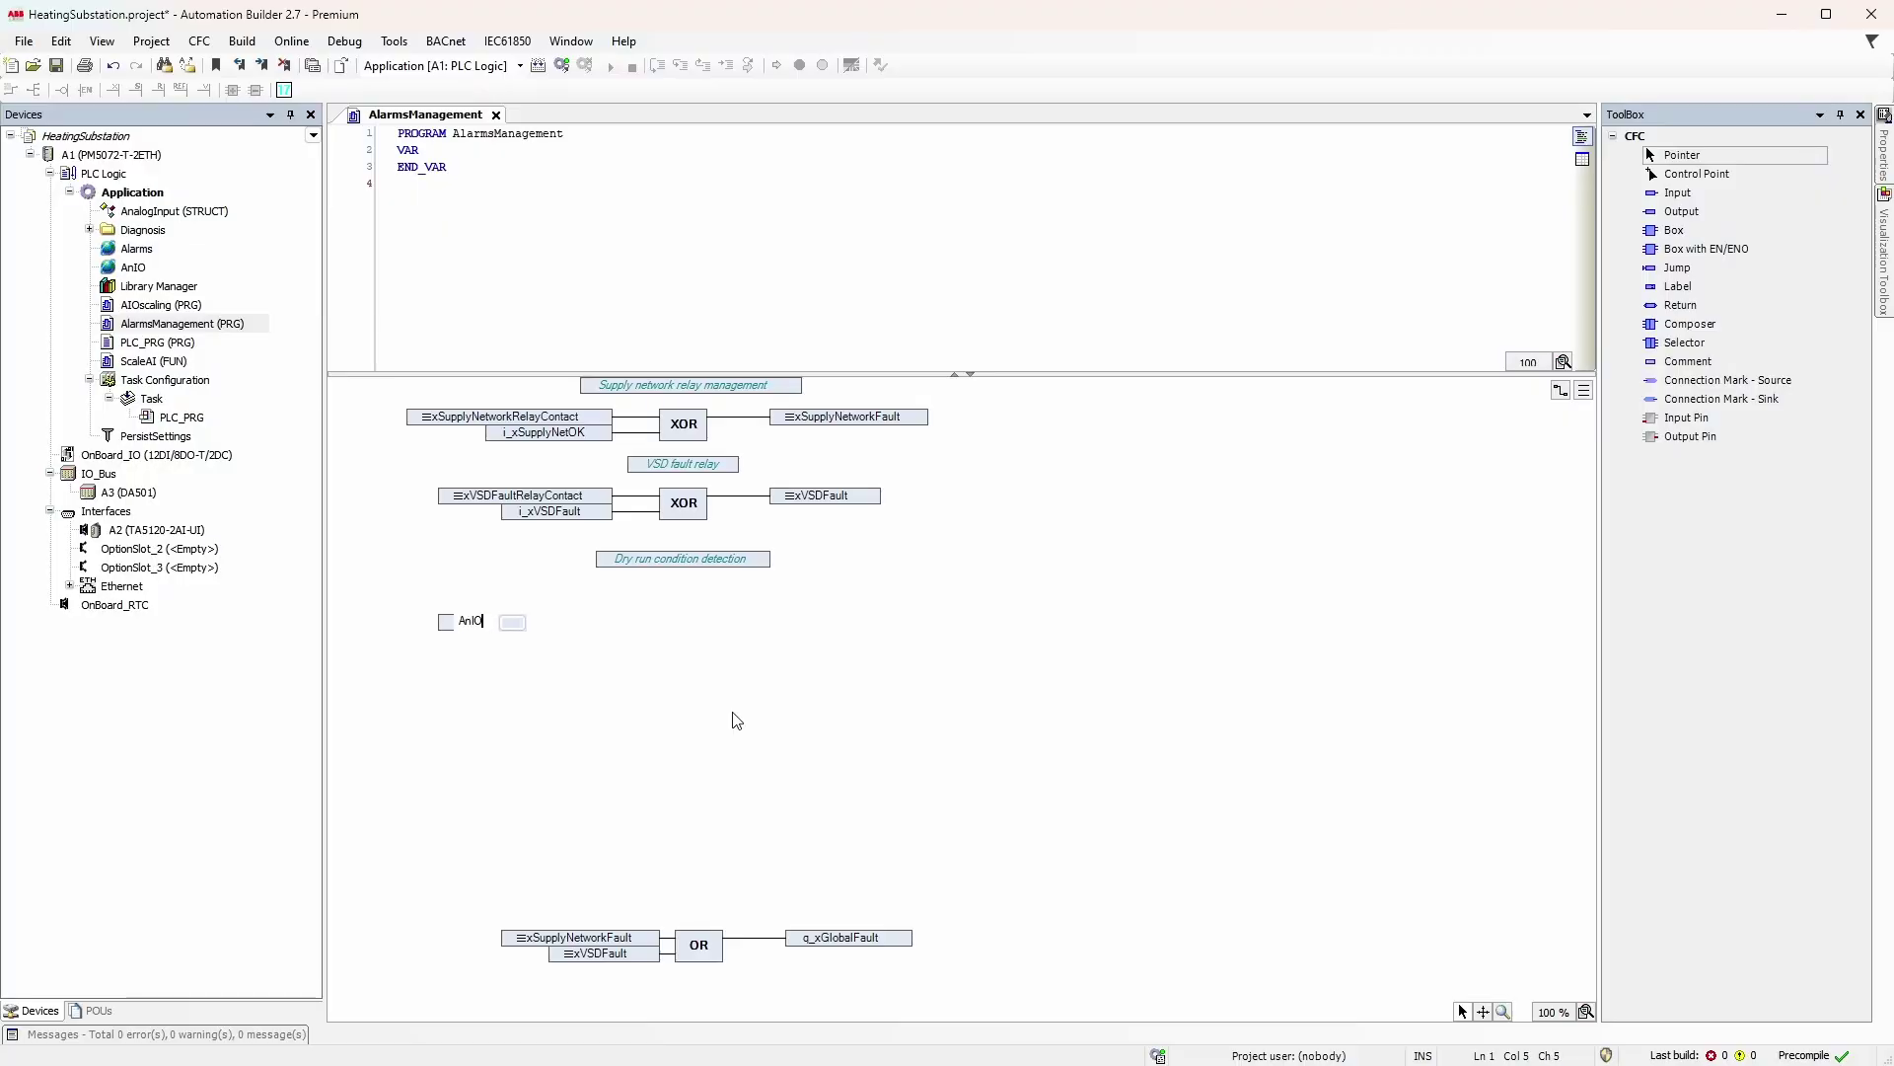
text(.stSuctionPres.)
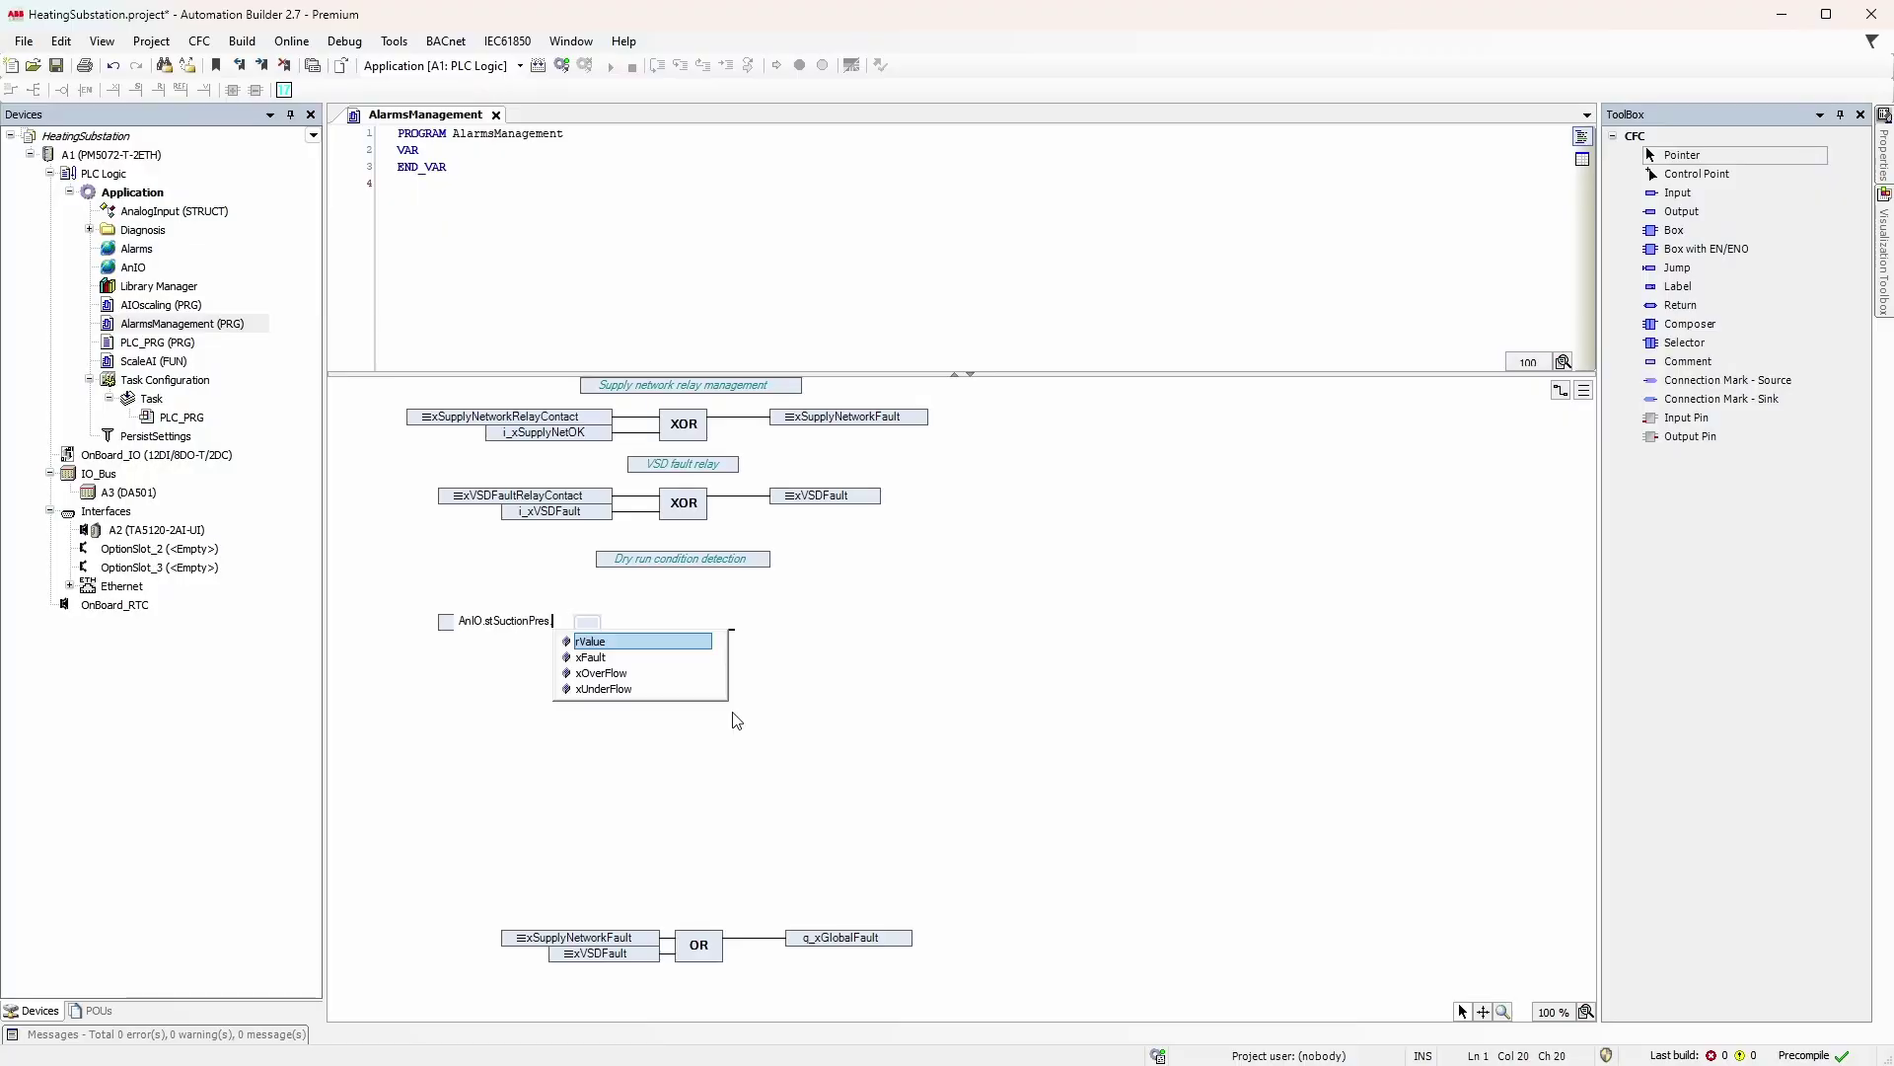
Feed AnIO.stSuctionPres.rValue and PersistSettings.rDryRunThreshold into an LT comparison.
key(Return)
double_click(155, 436)
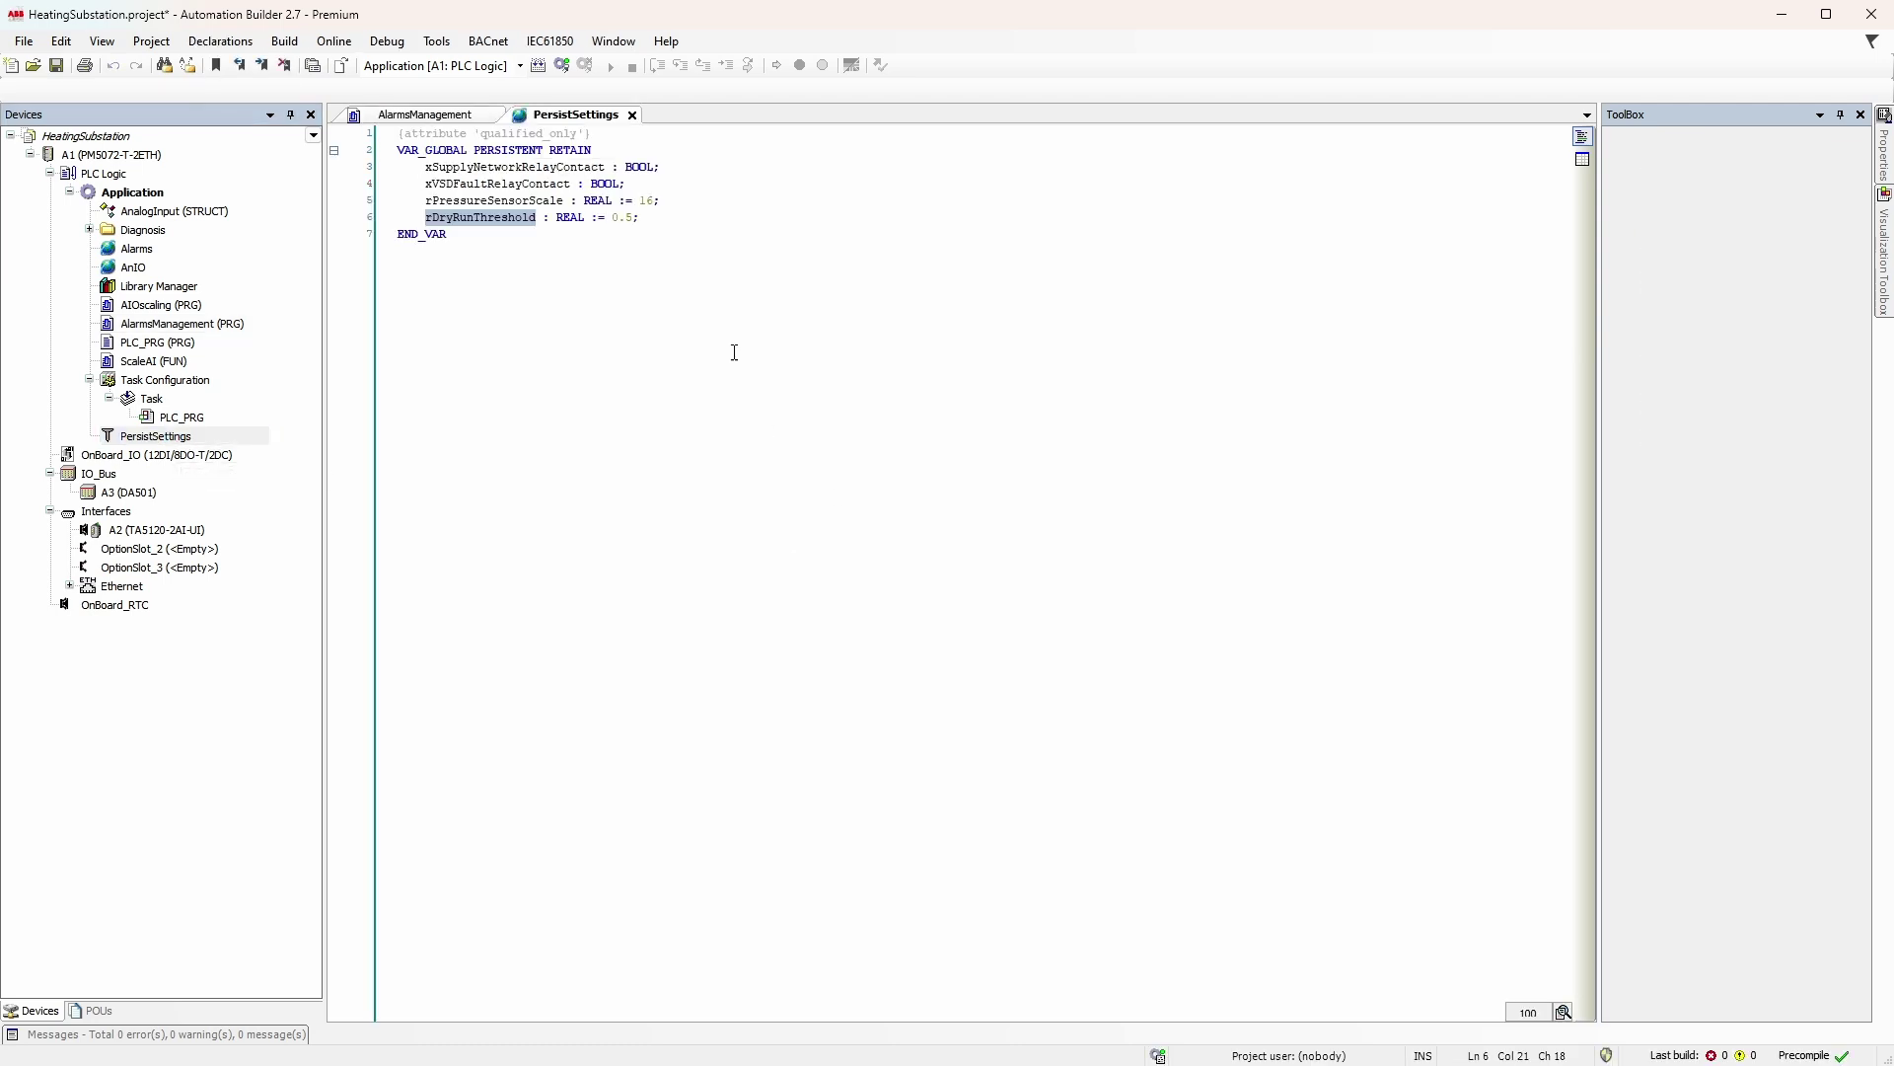
click(632, 115)
drag(1677, 192, 1639, 209)
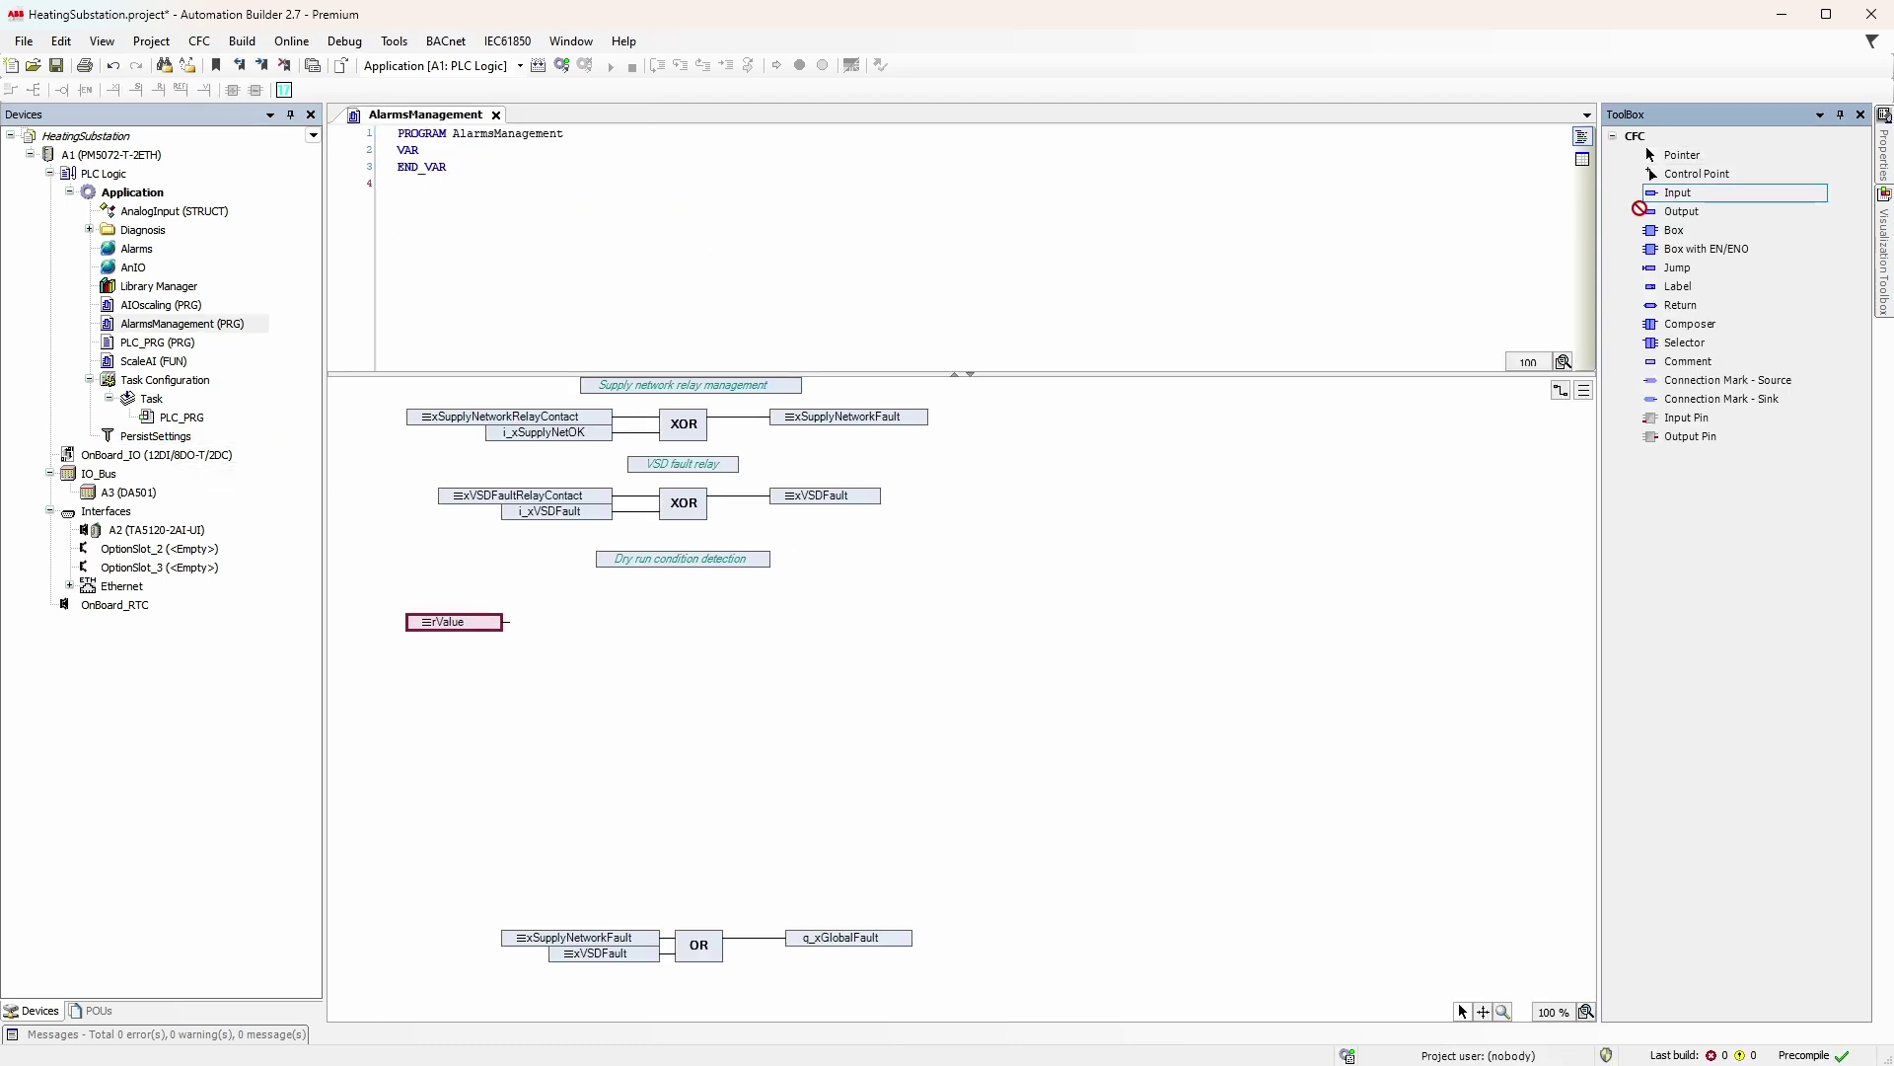
drag(463, 671, 451, 664)
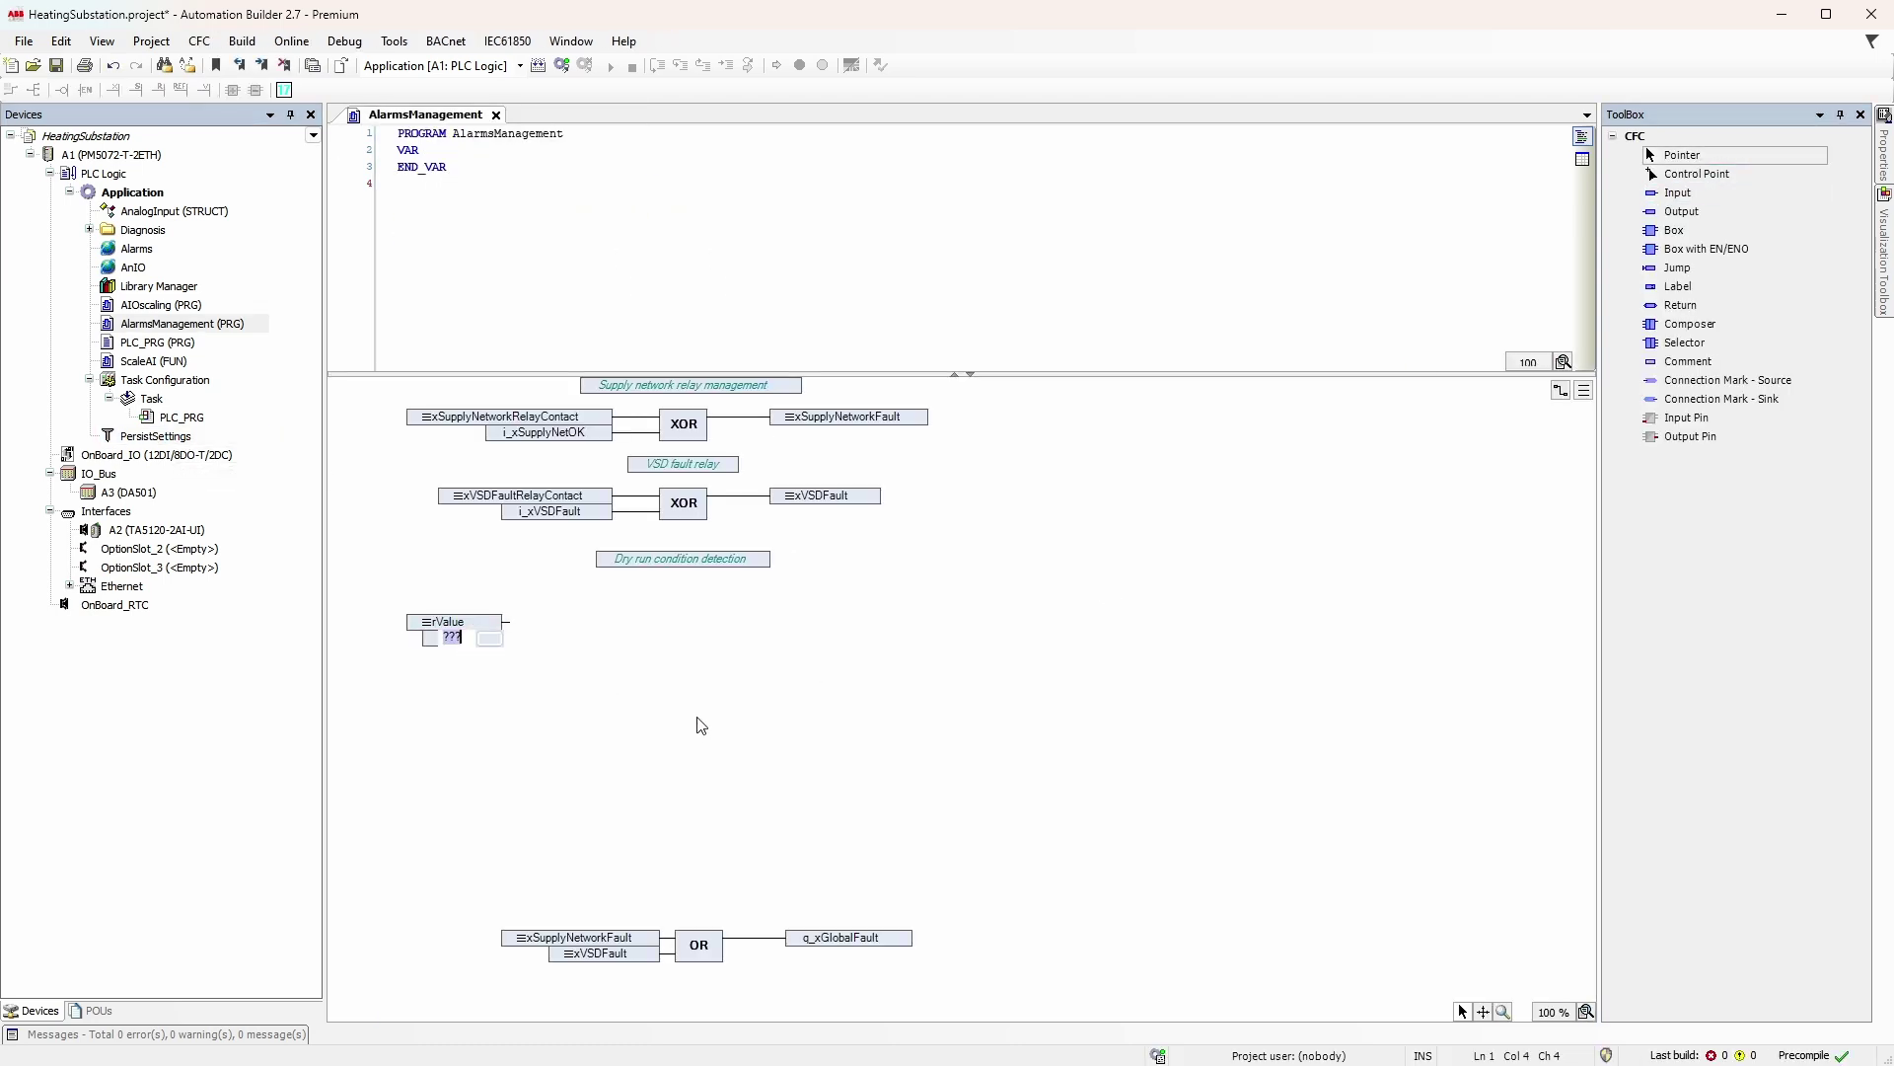
text(PersistSettings.)
key(Return)
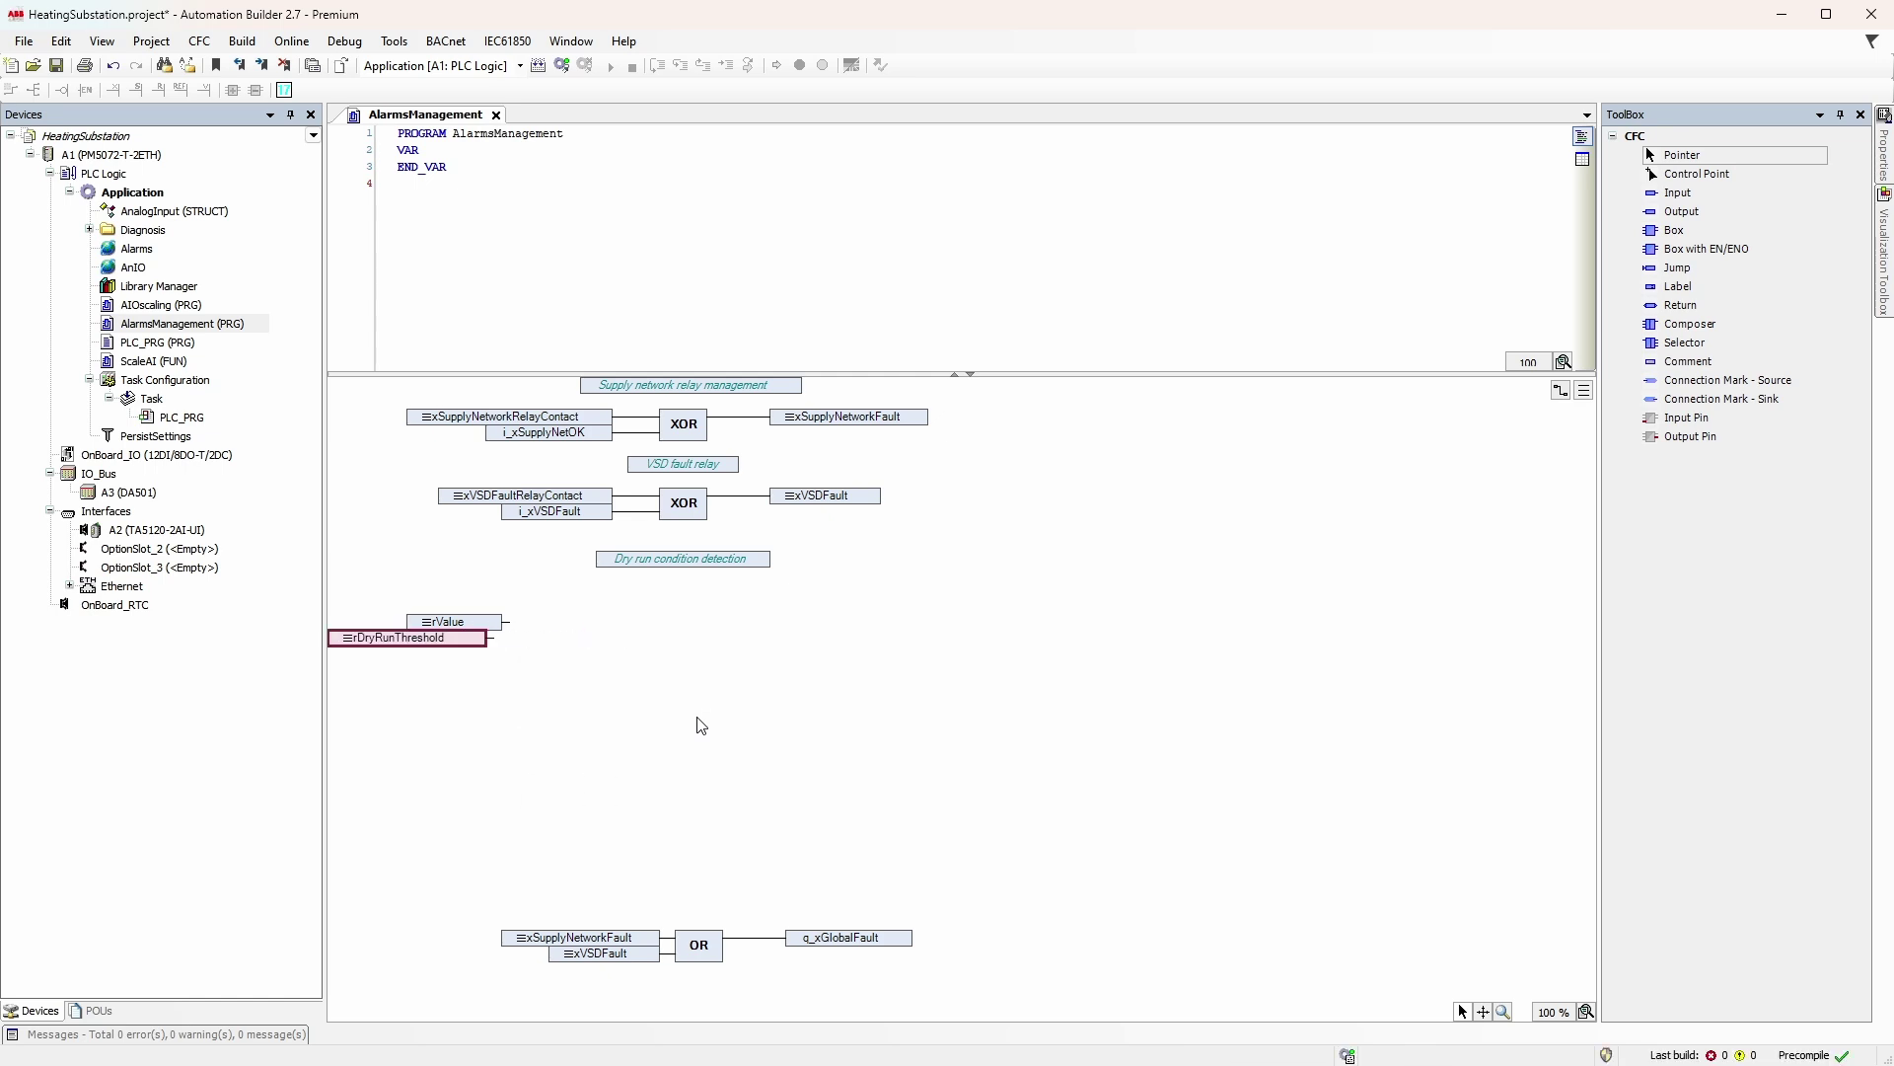
mouse_move(1677, 230)
mouse_down()
mouse_move(582, 639)
mouse_move(639, 651)
mouse_up()
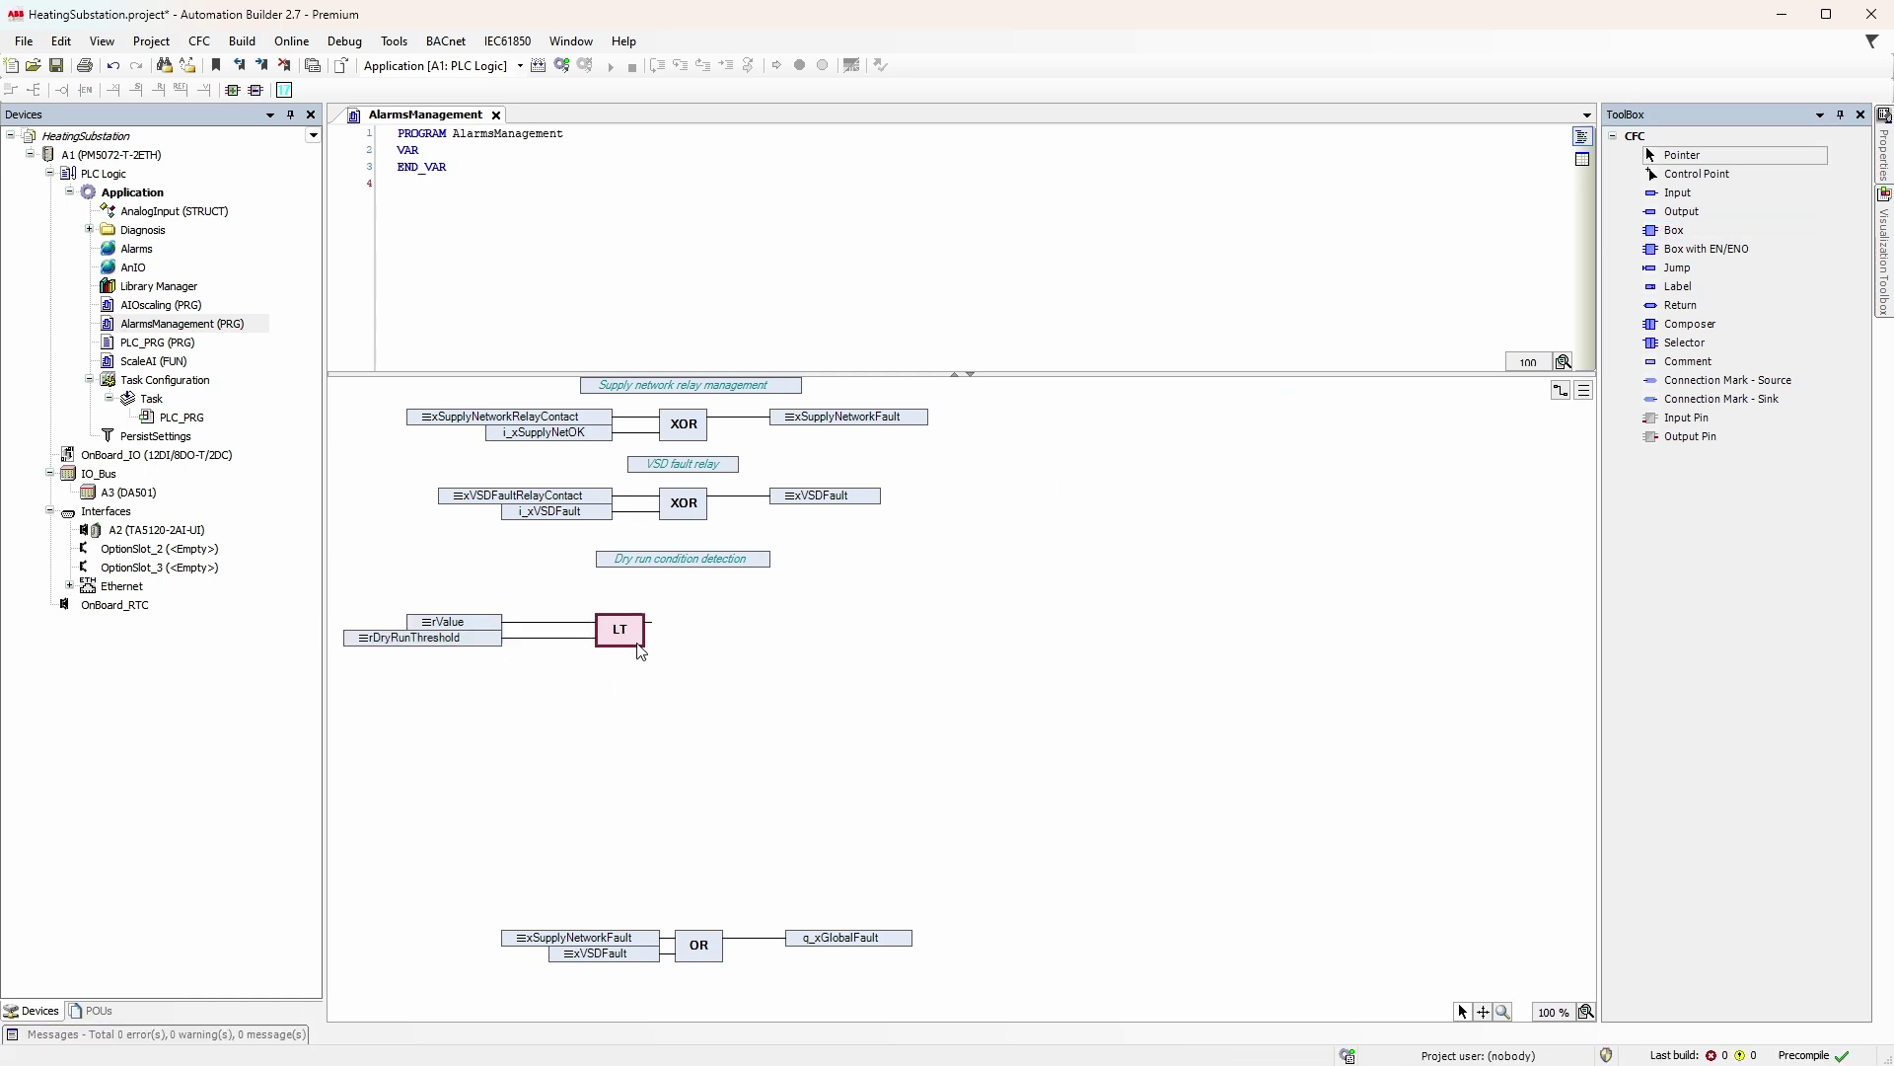
Add an AND block right of LT and wire the LT output into it.
drag(1674, 230, 873, 642)
mouse_move(744, 628)
mouse_down()
mouse_move(659, 619)
mouse_move(738, 630)
mouse_up()
text(D)
key(Return)
drag(1676, 192, 517, 736)
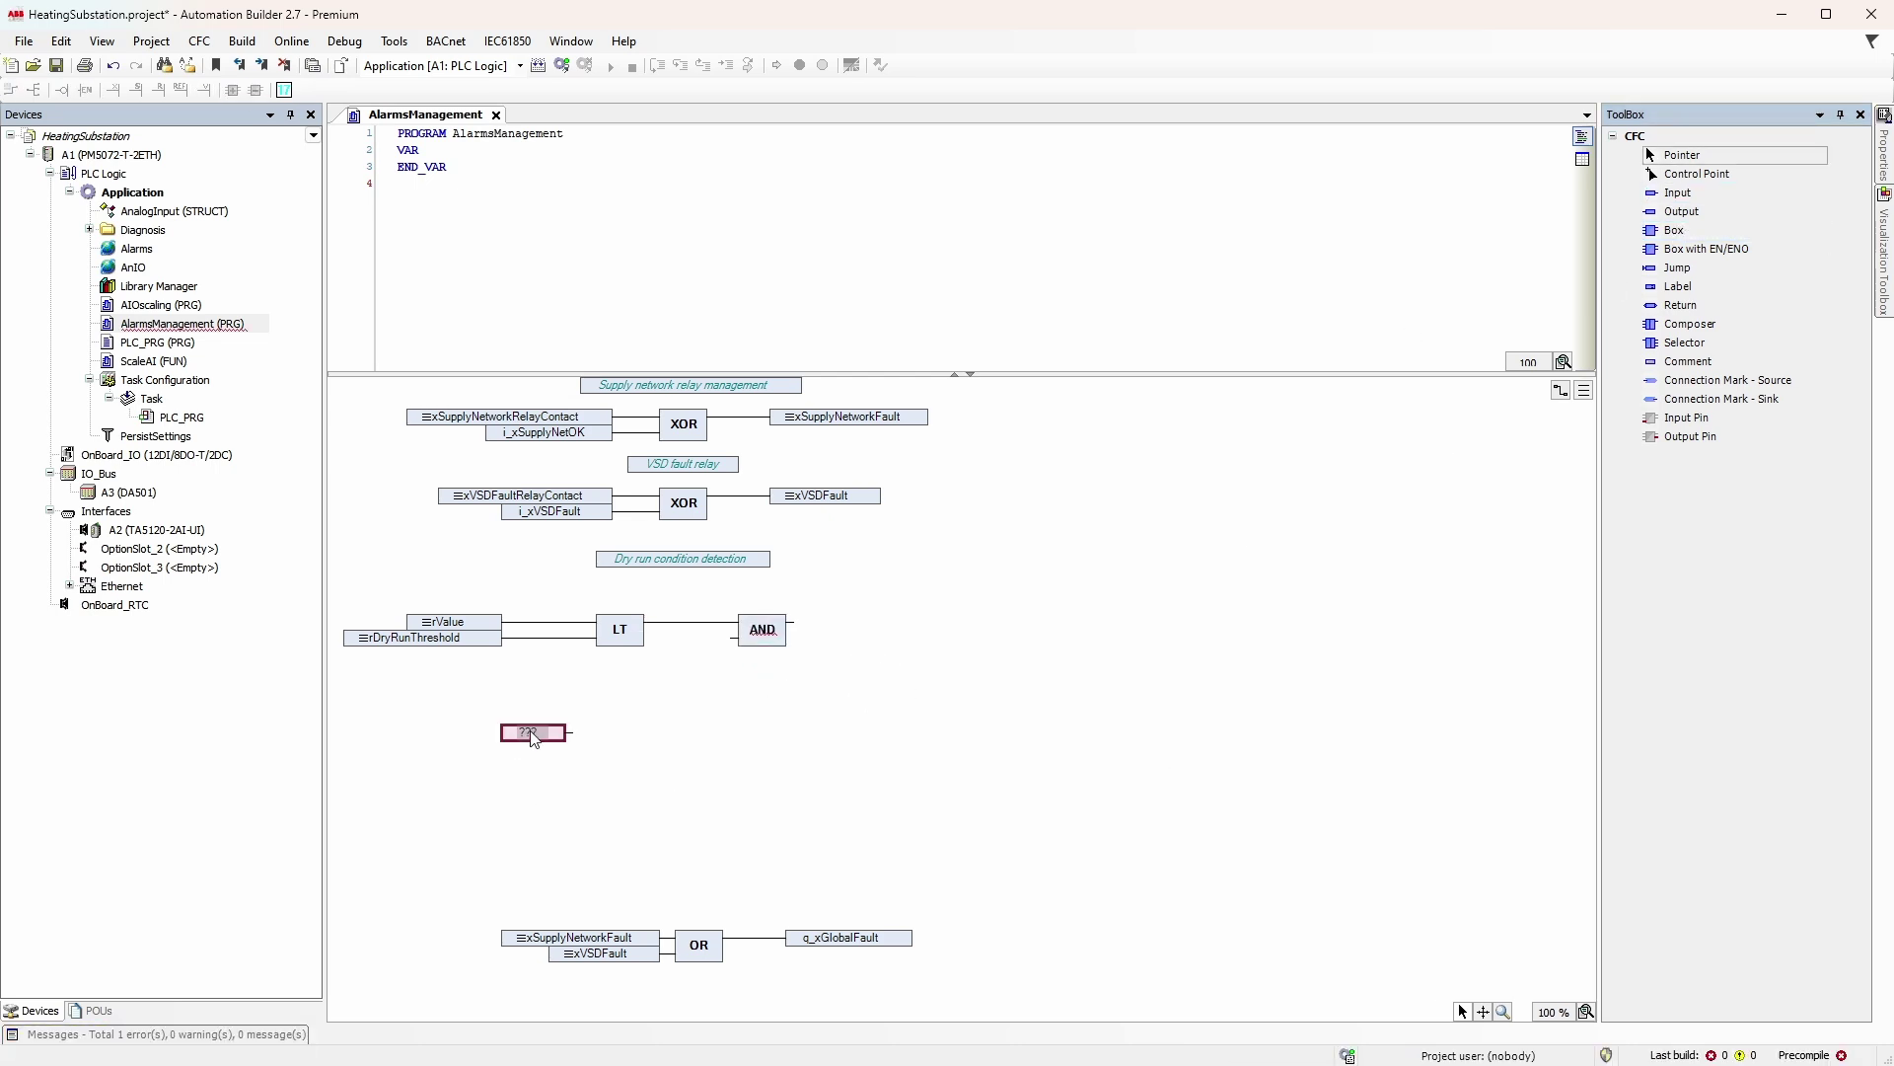
text(i_x)
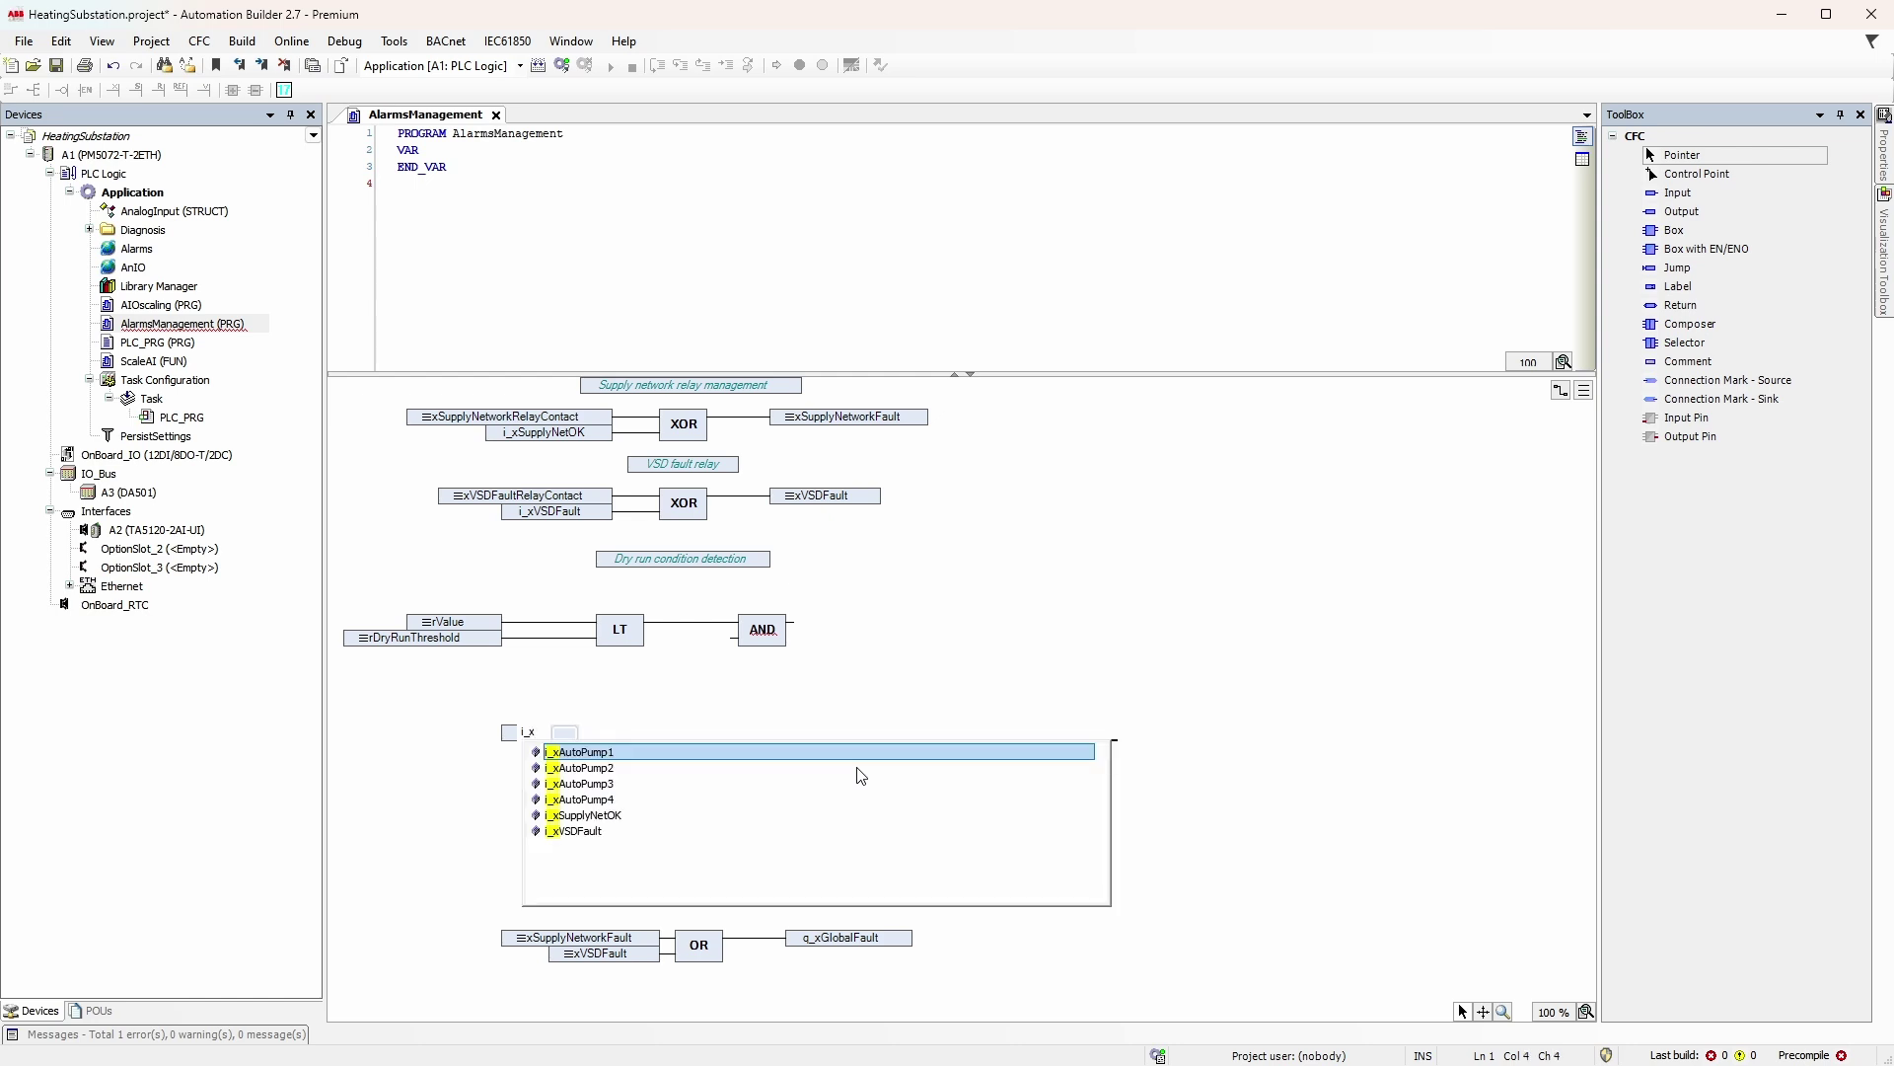
OR i_xAutoPump1 with i_xAutoPump2 into the AND, and place another box after it.
key(Return)
drag(460, 737, 482, 746)
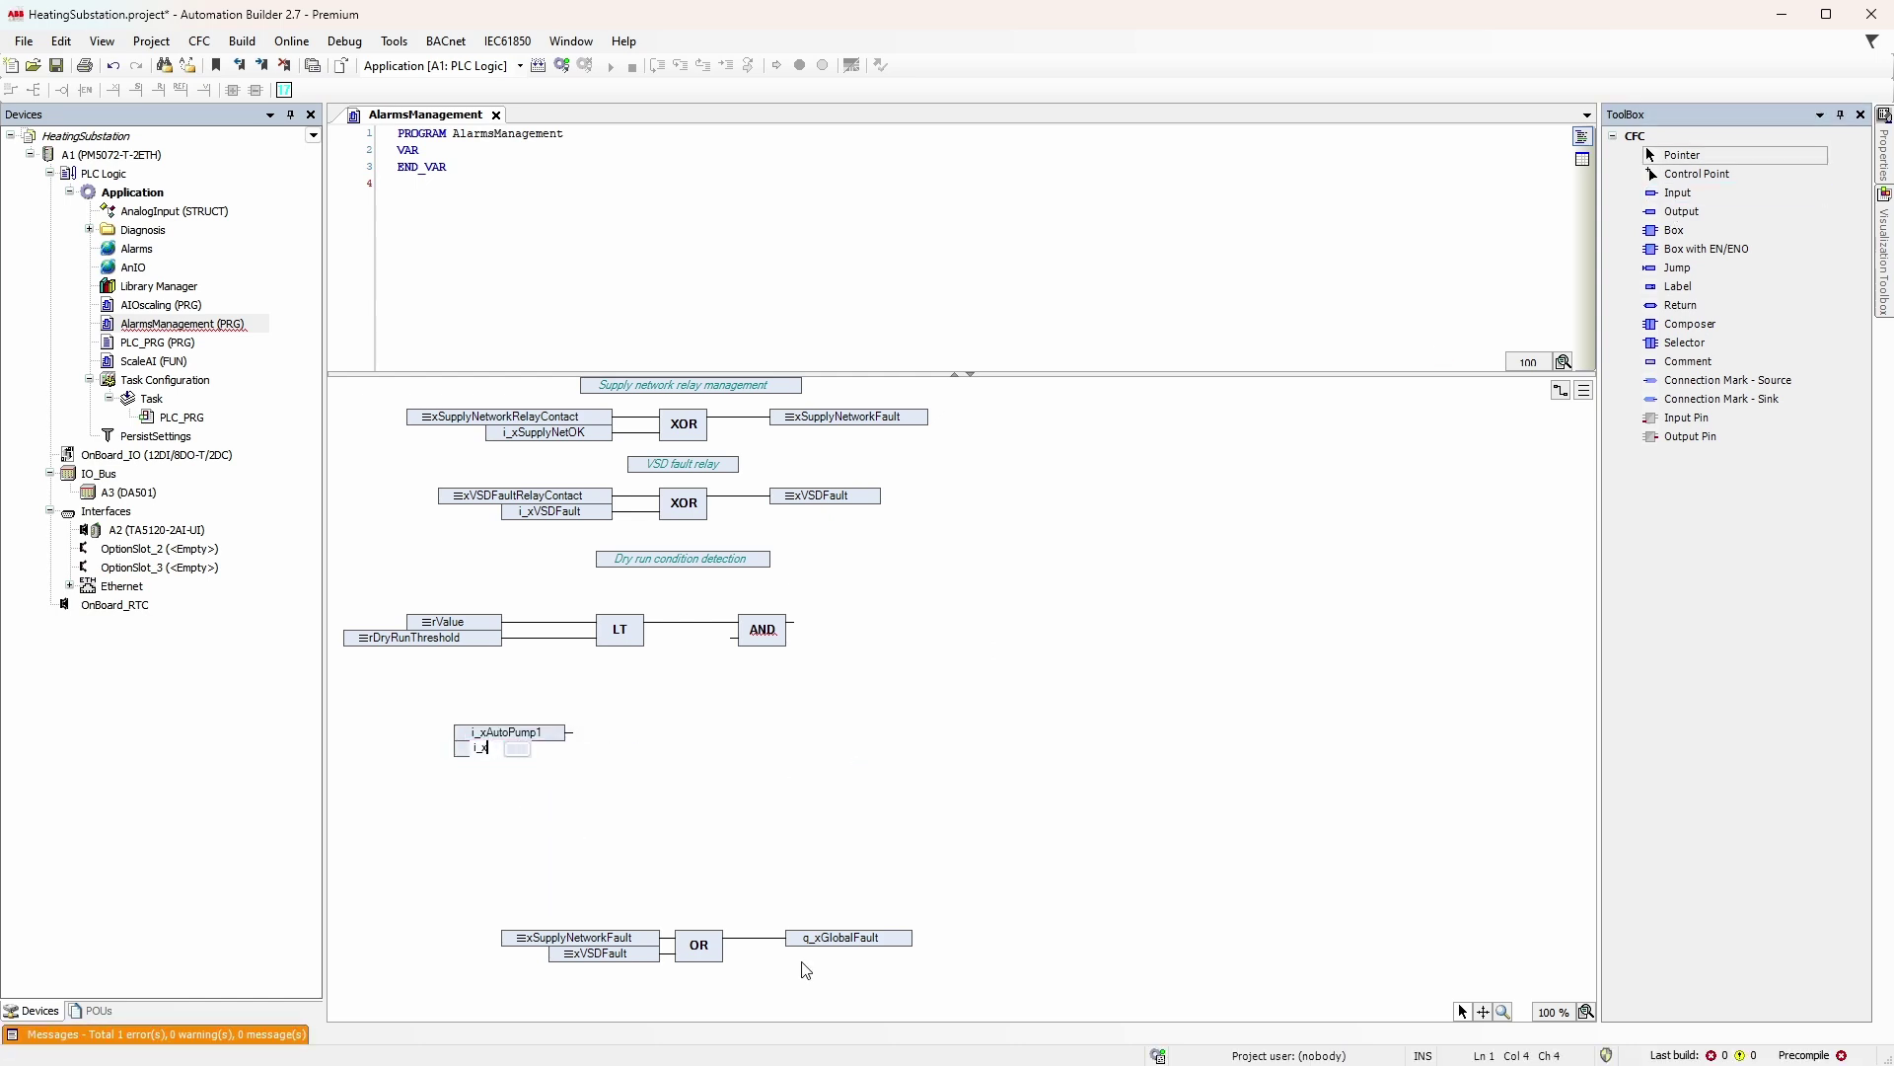
key(Down)
key(Return)
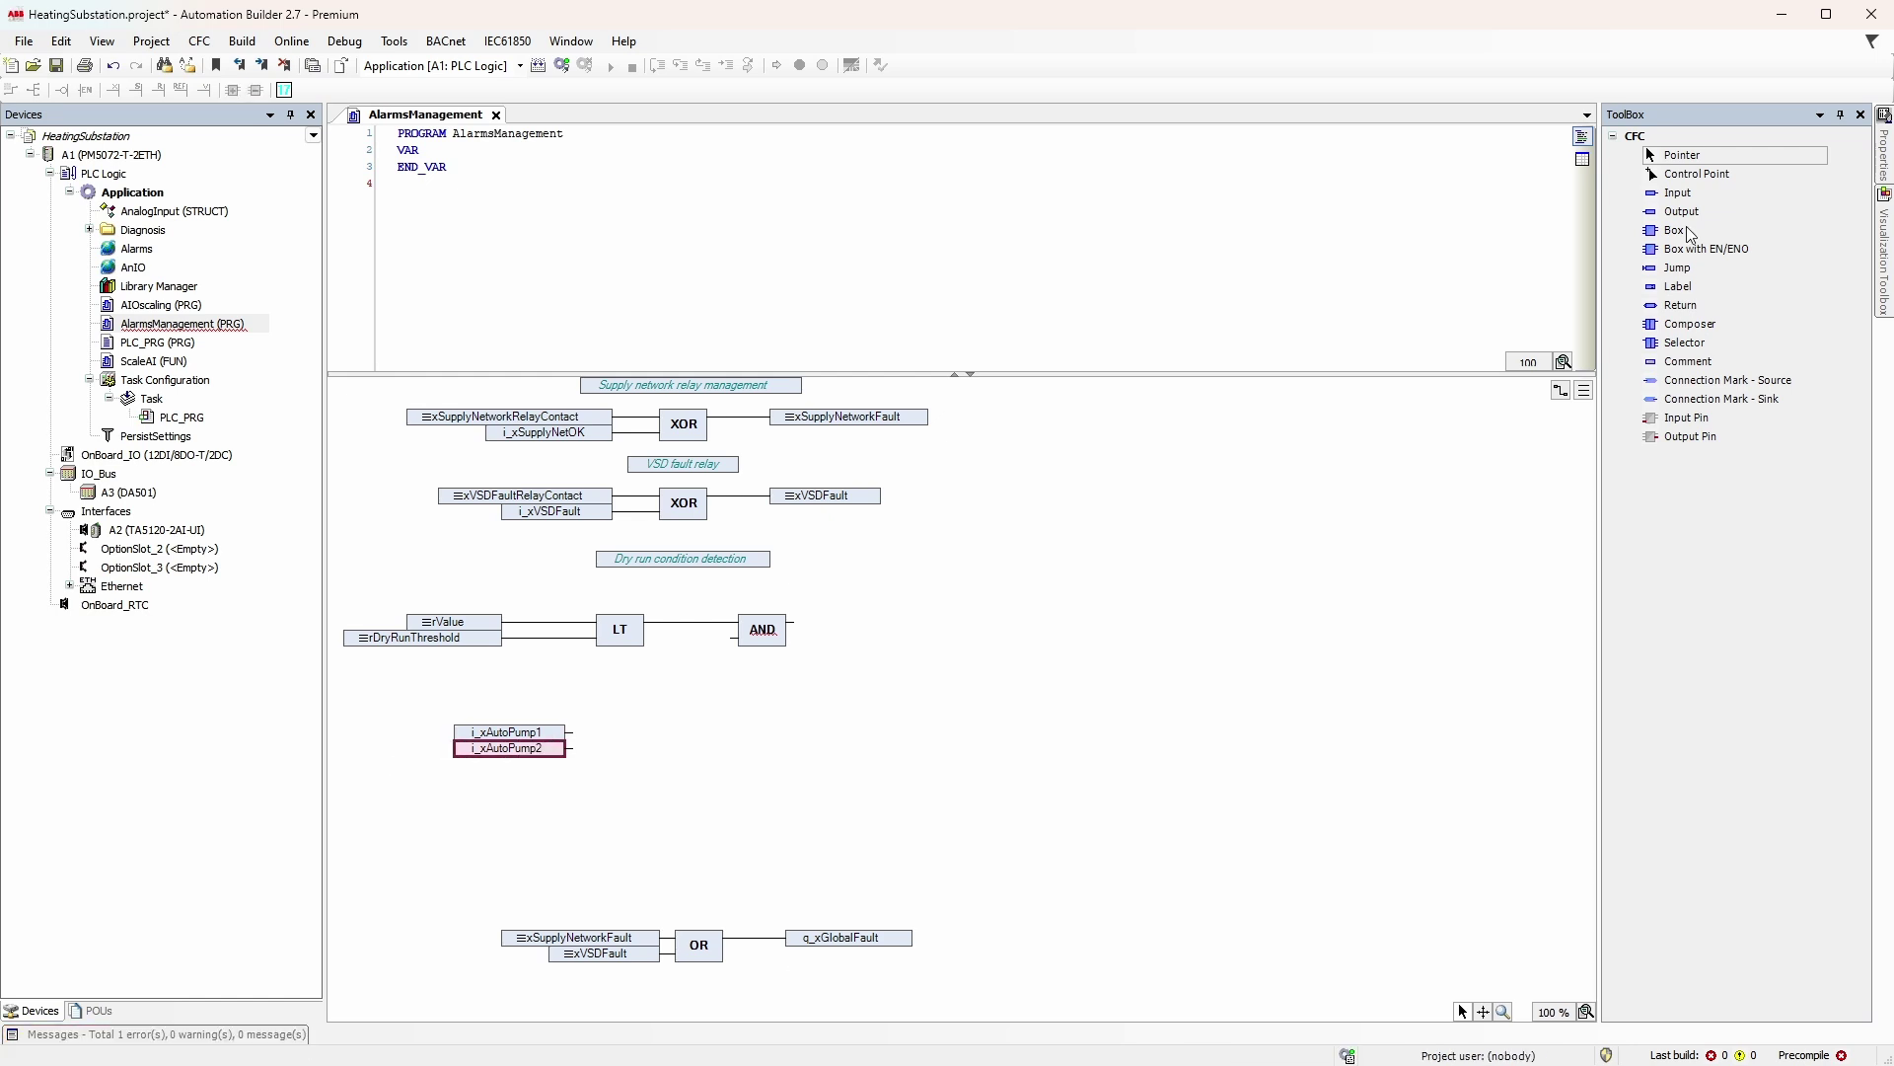
mouse_move(1689, 234)
mouse_down()
mouse_move(622, 741)
mouse_move(729, 651)
mouse_up()
text(OR)
key(Return)
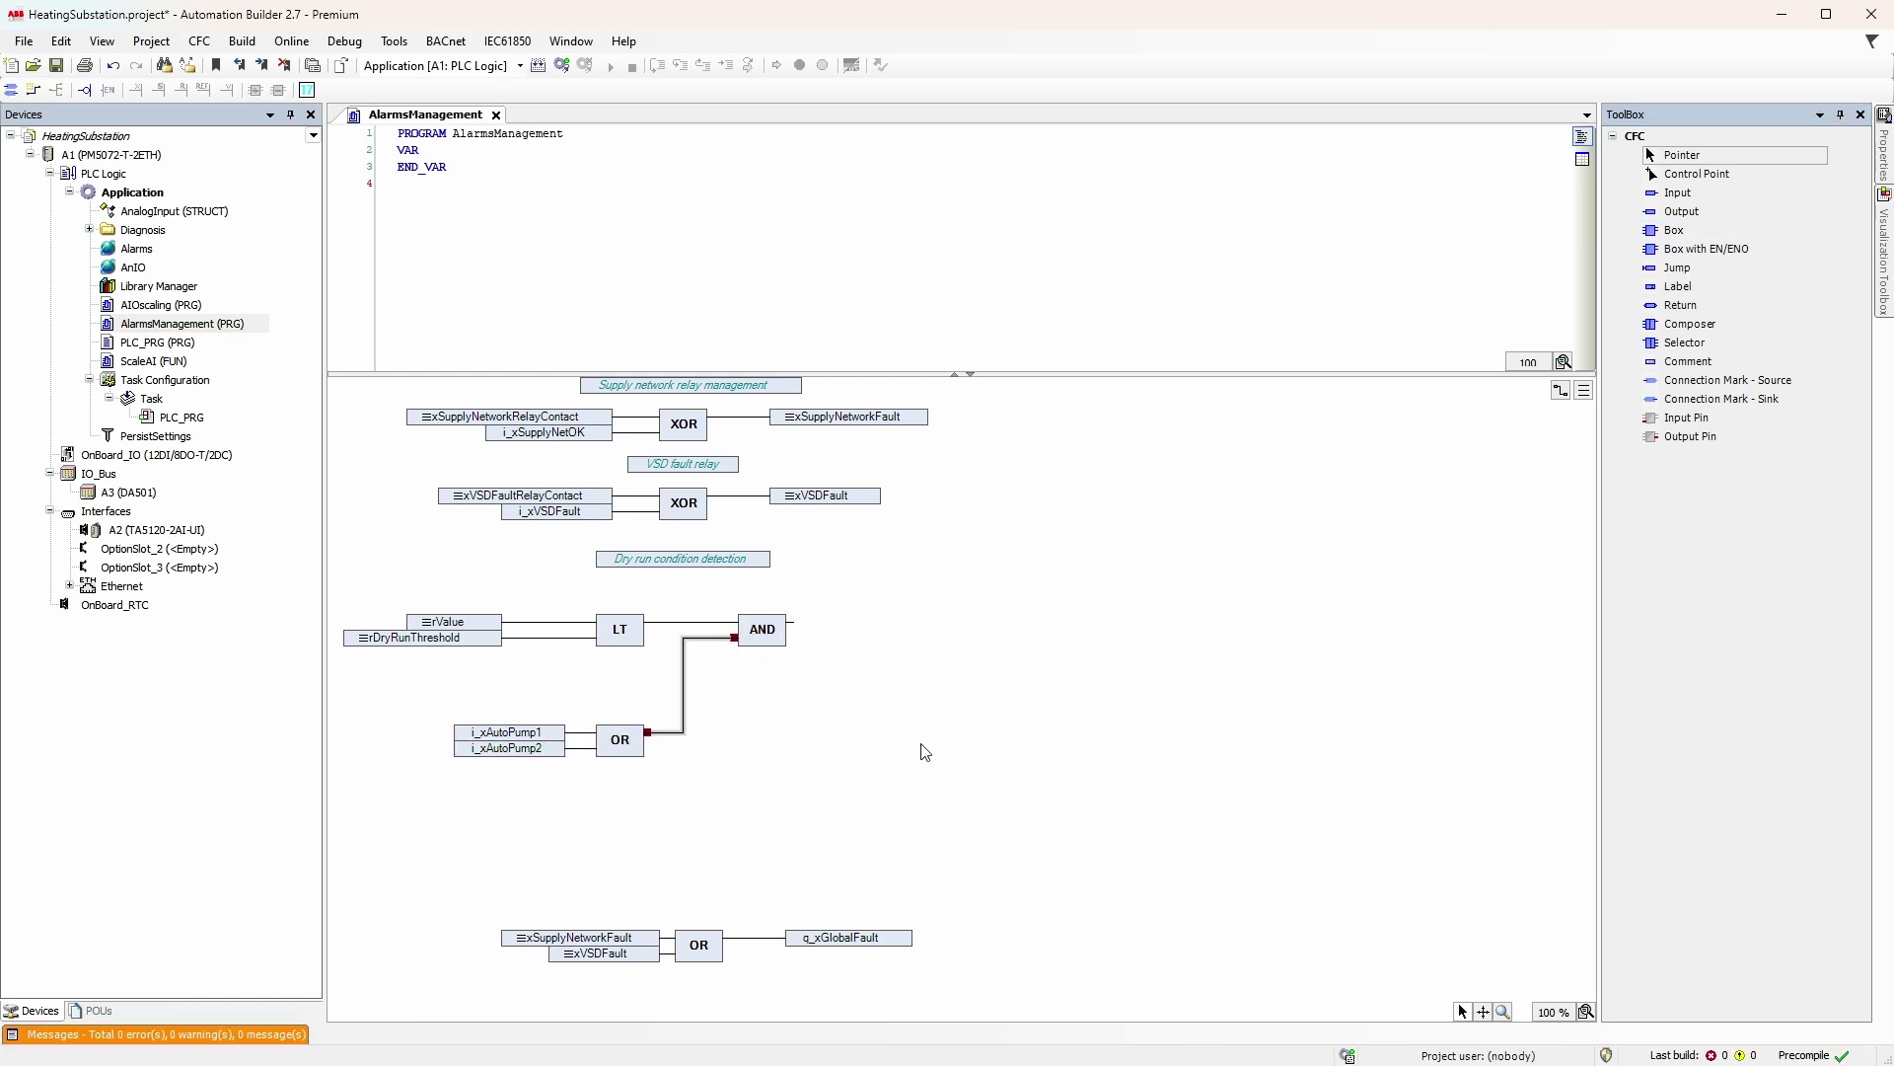
click(920, 752)
click(1680, 233)
drag(962, 618, 970, 628)
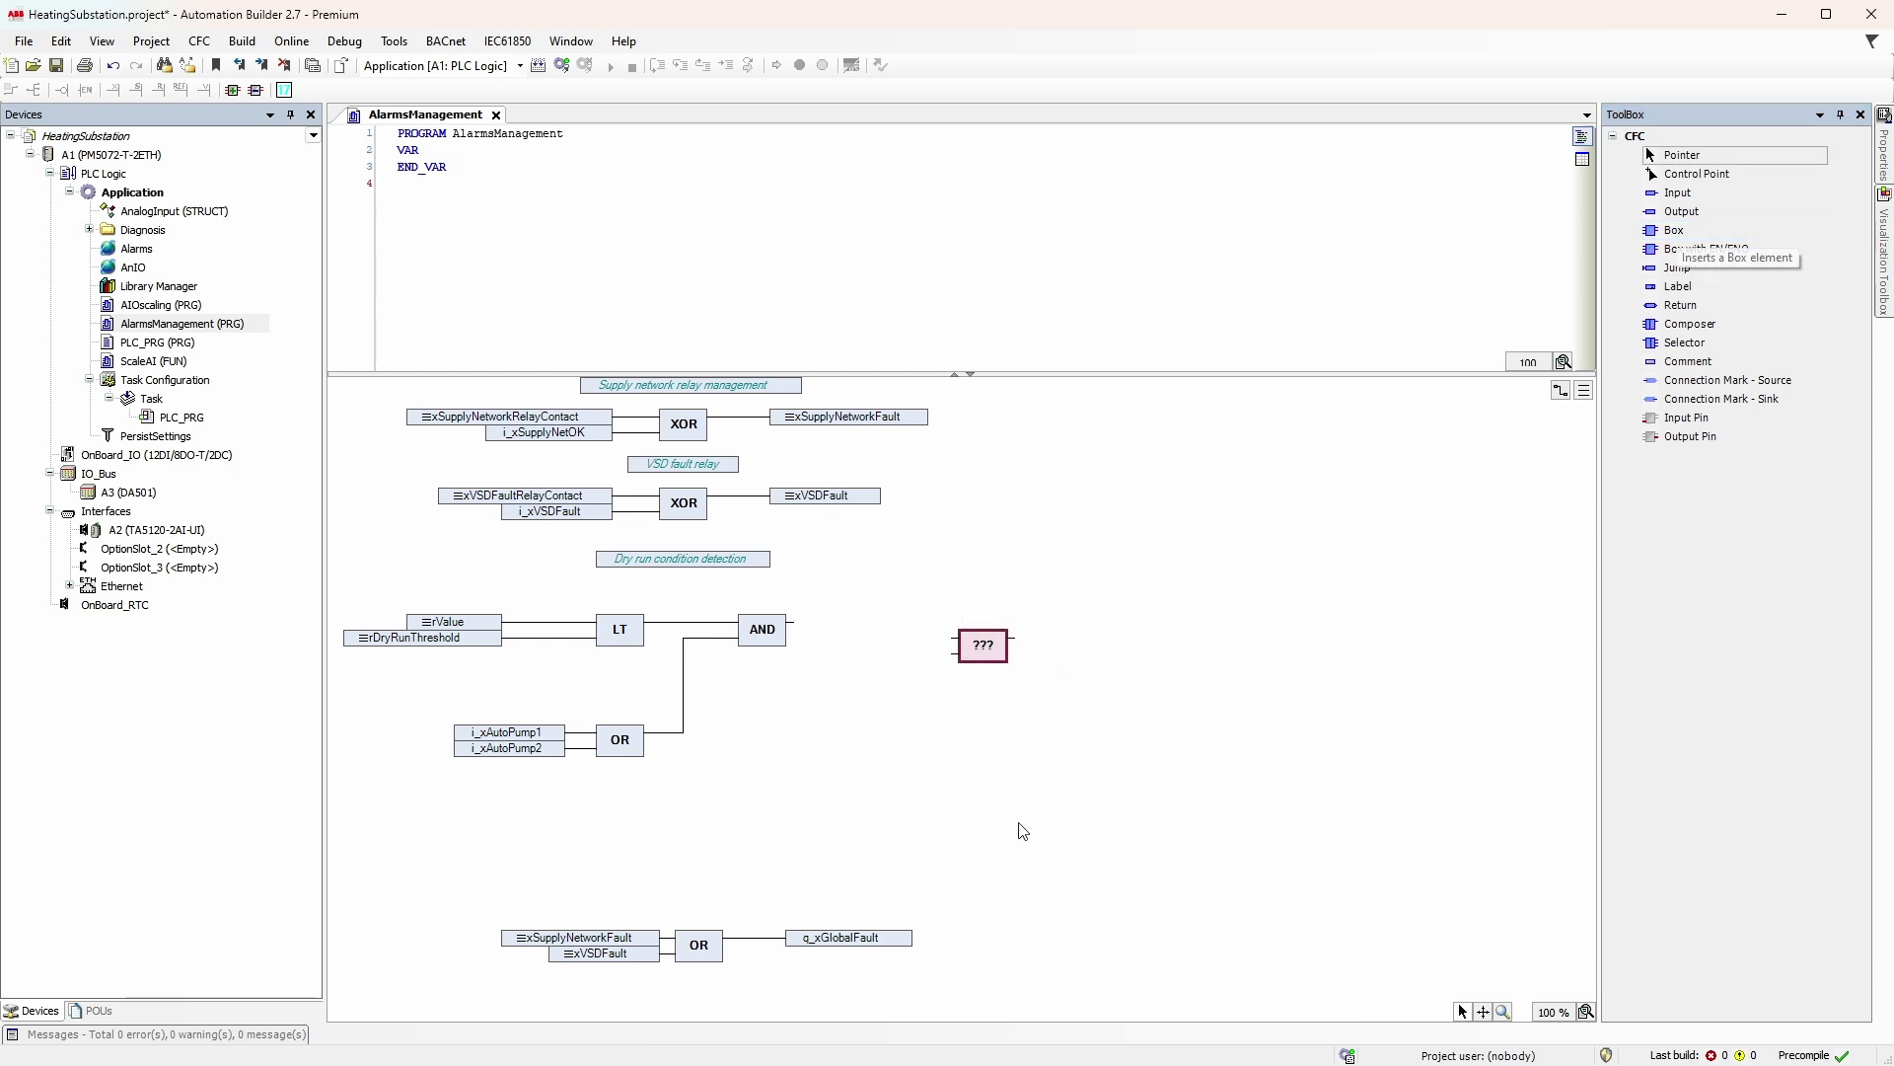
Make the new block a Standard TON timer instance named DryRunDelayTimer.
click(983, 647)
click(1022, 648)
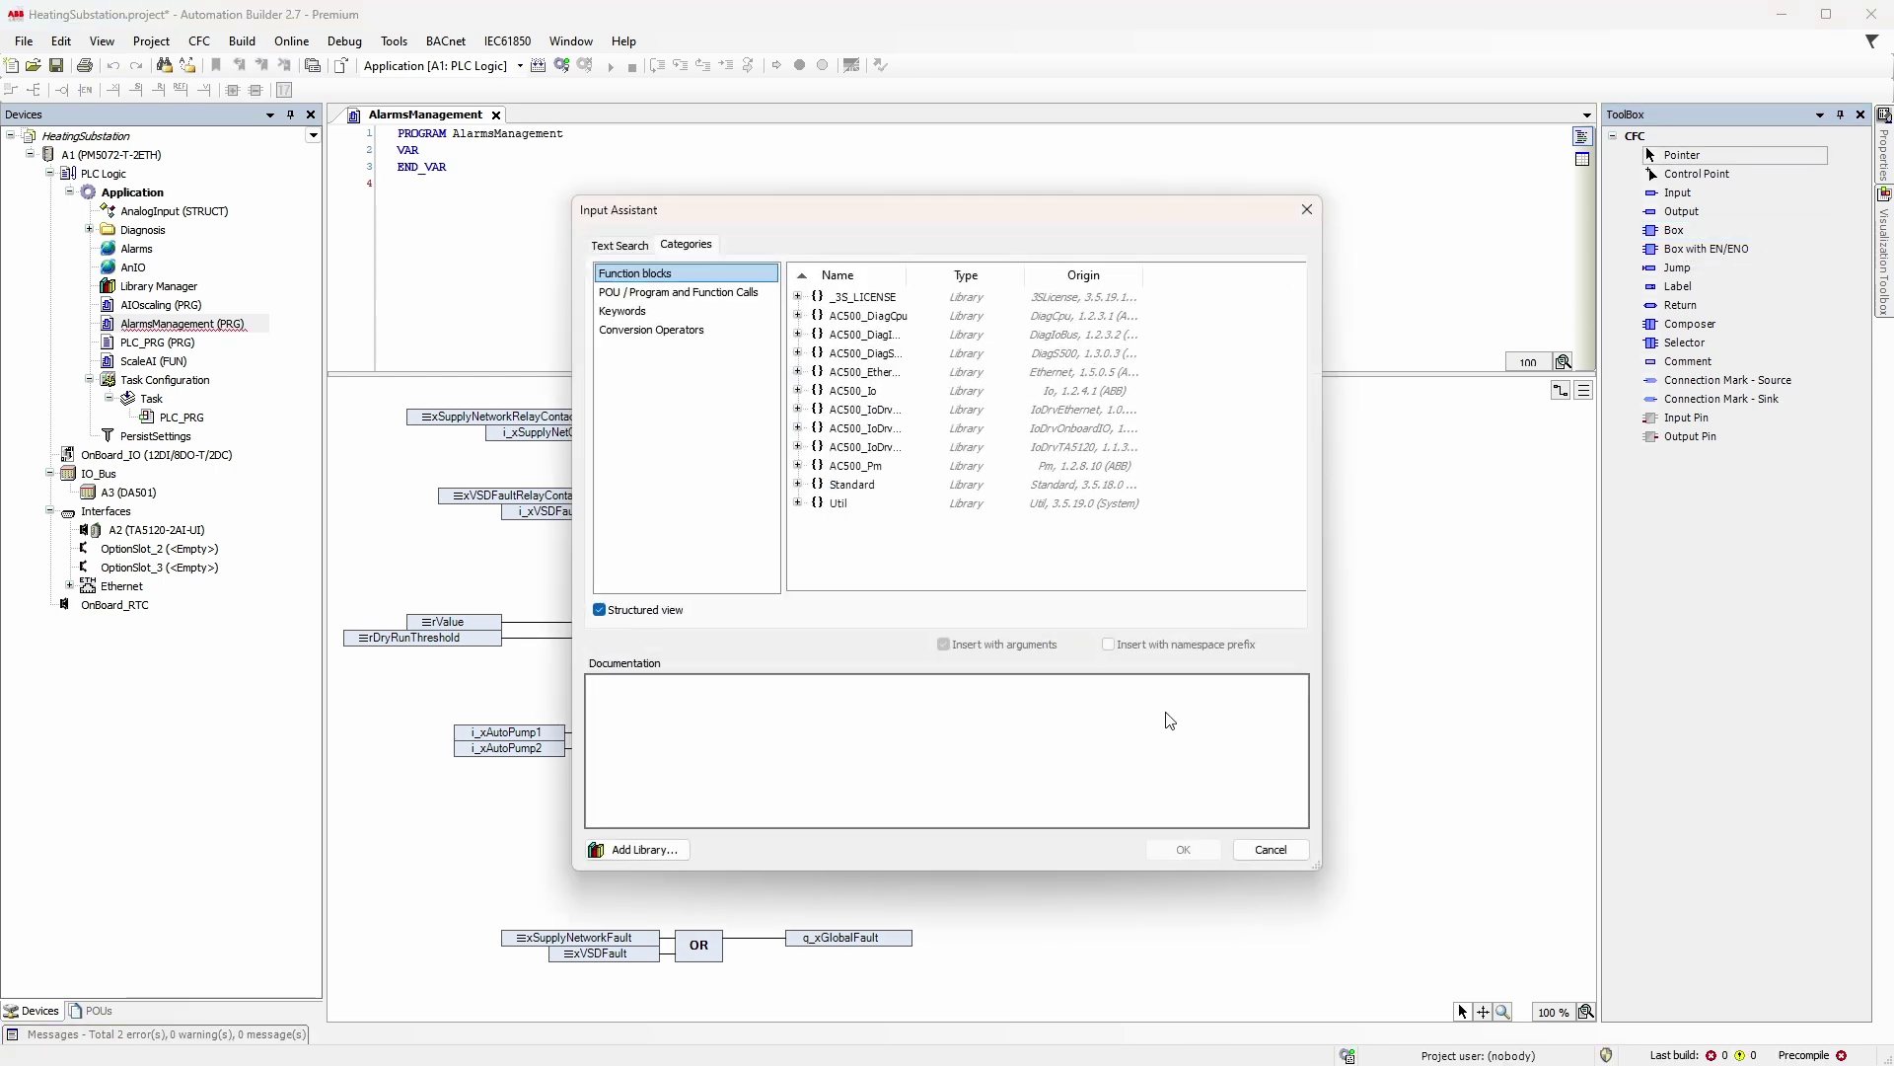
click(798, 483)
drag(907, 278, 965, 280)
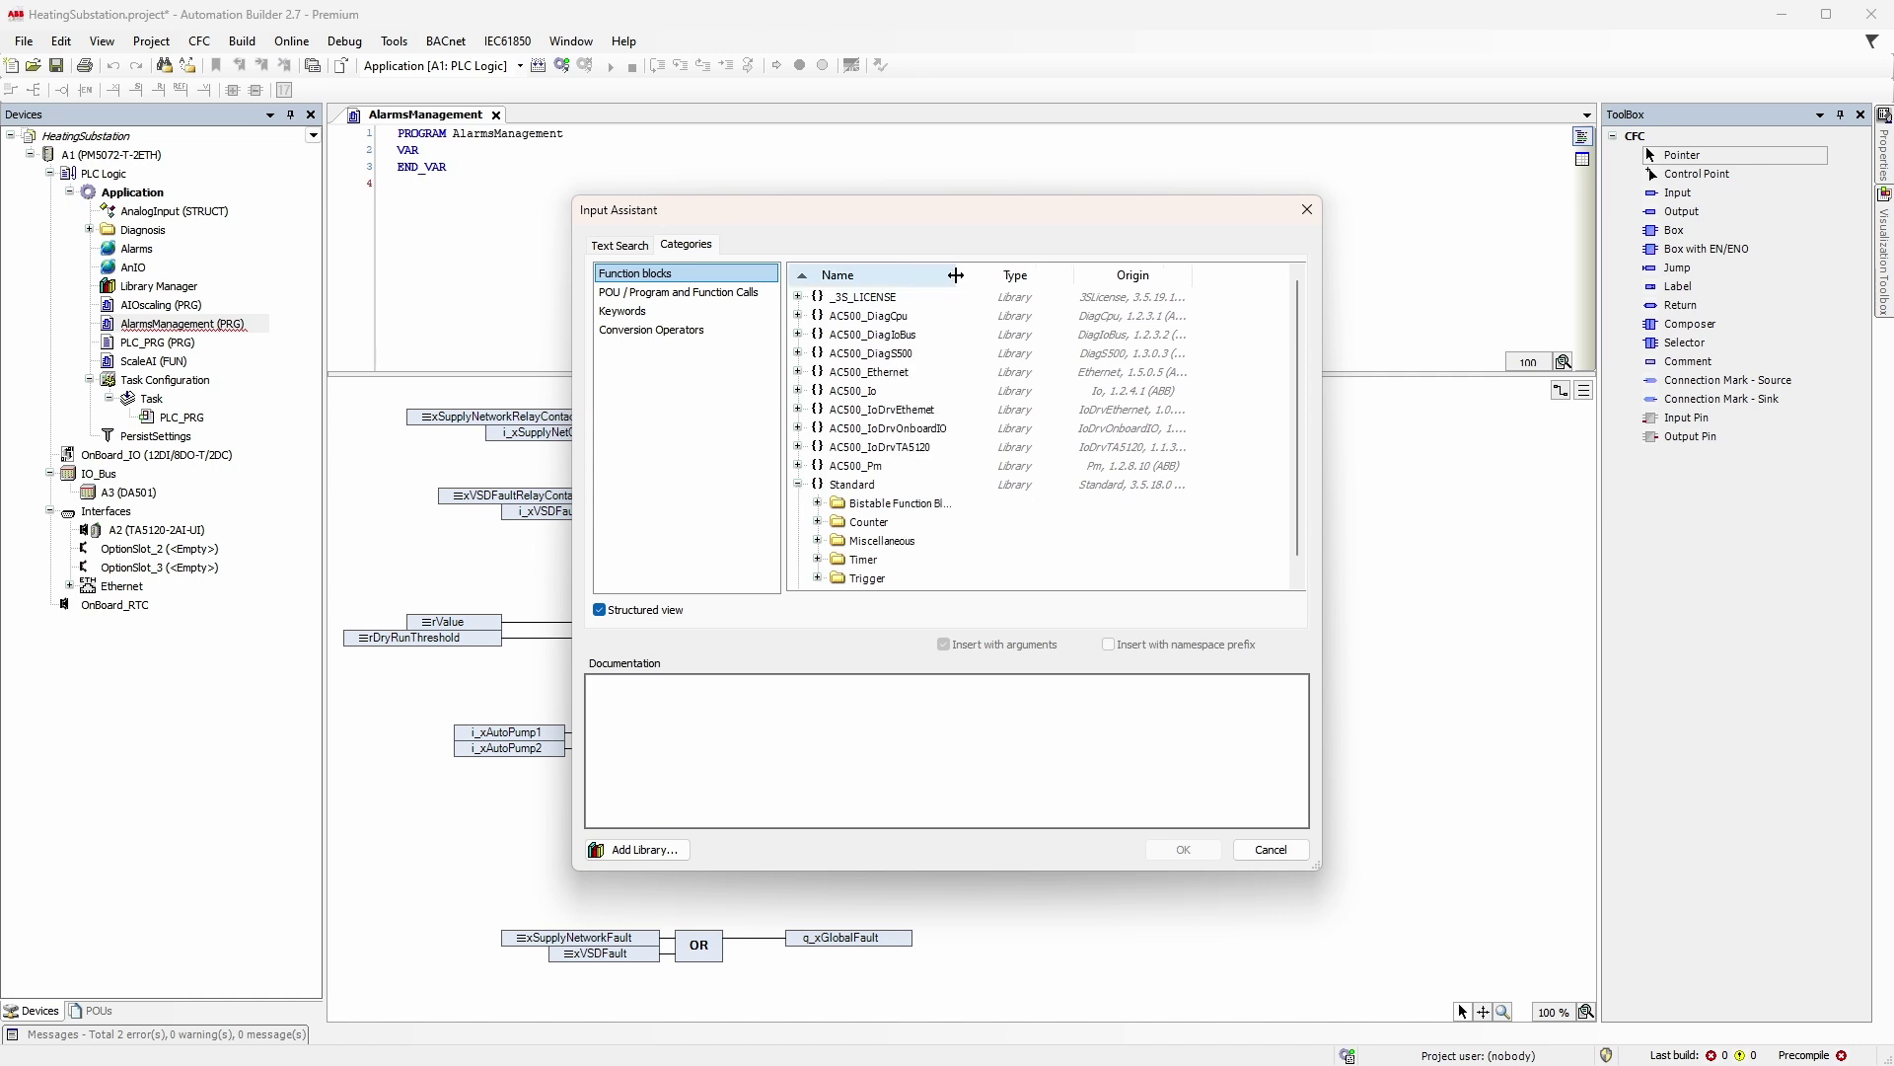
scroll(818, 550, down, 1)
scroll(867, 534, down, 3)
click(883, 523)
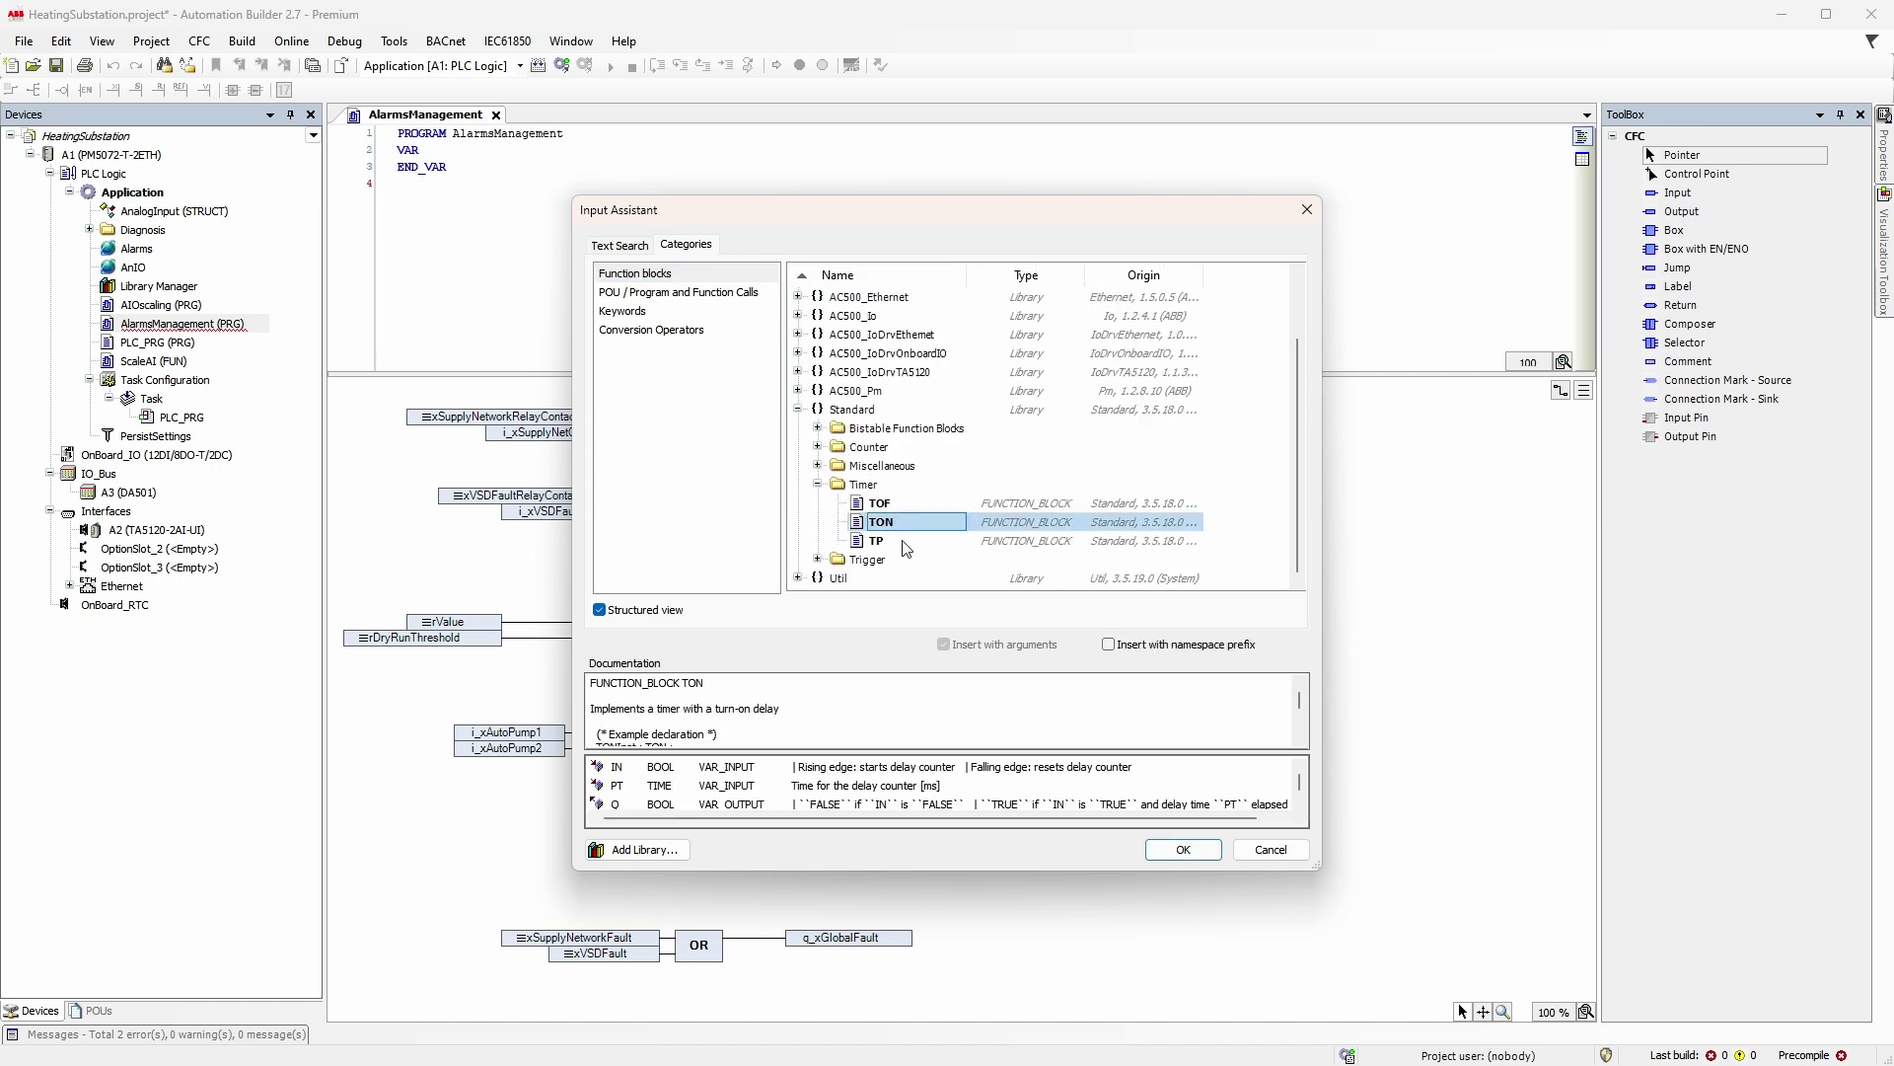
click(1176, 850)
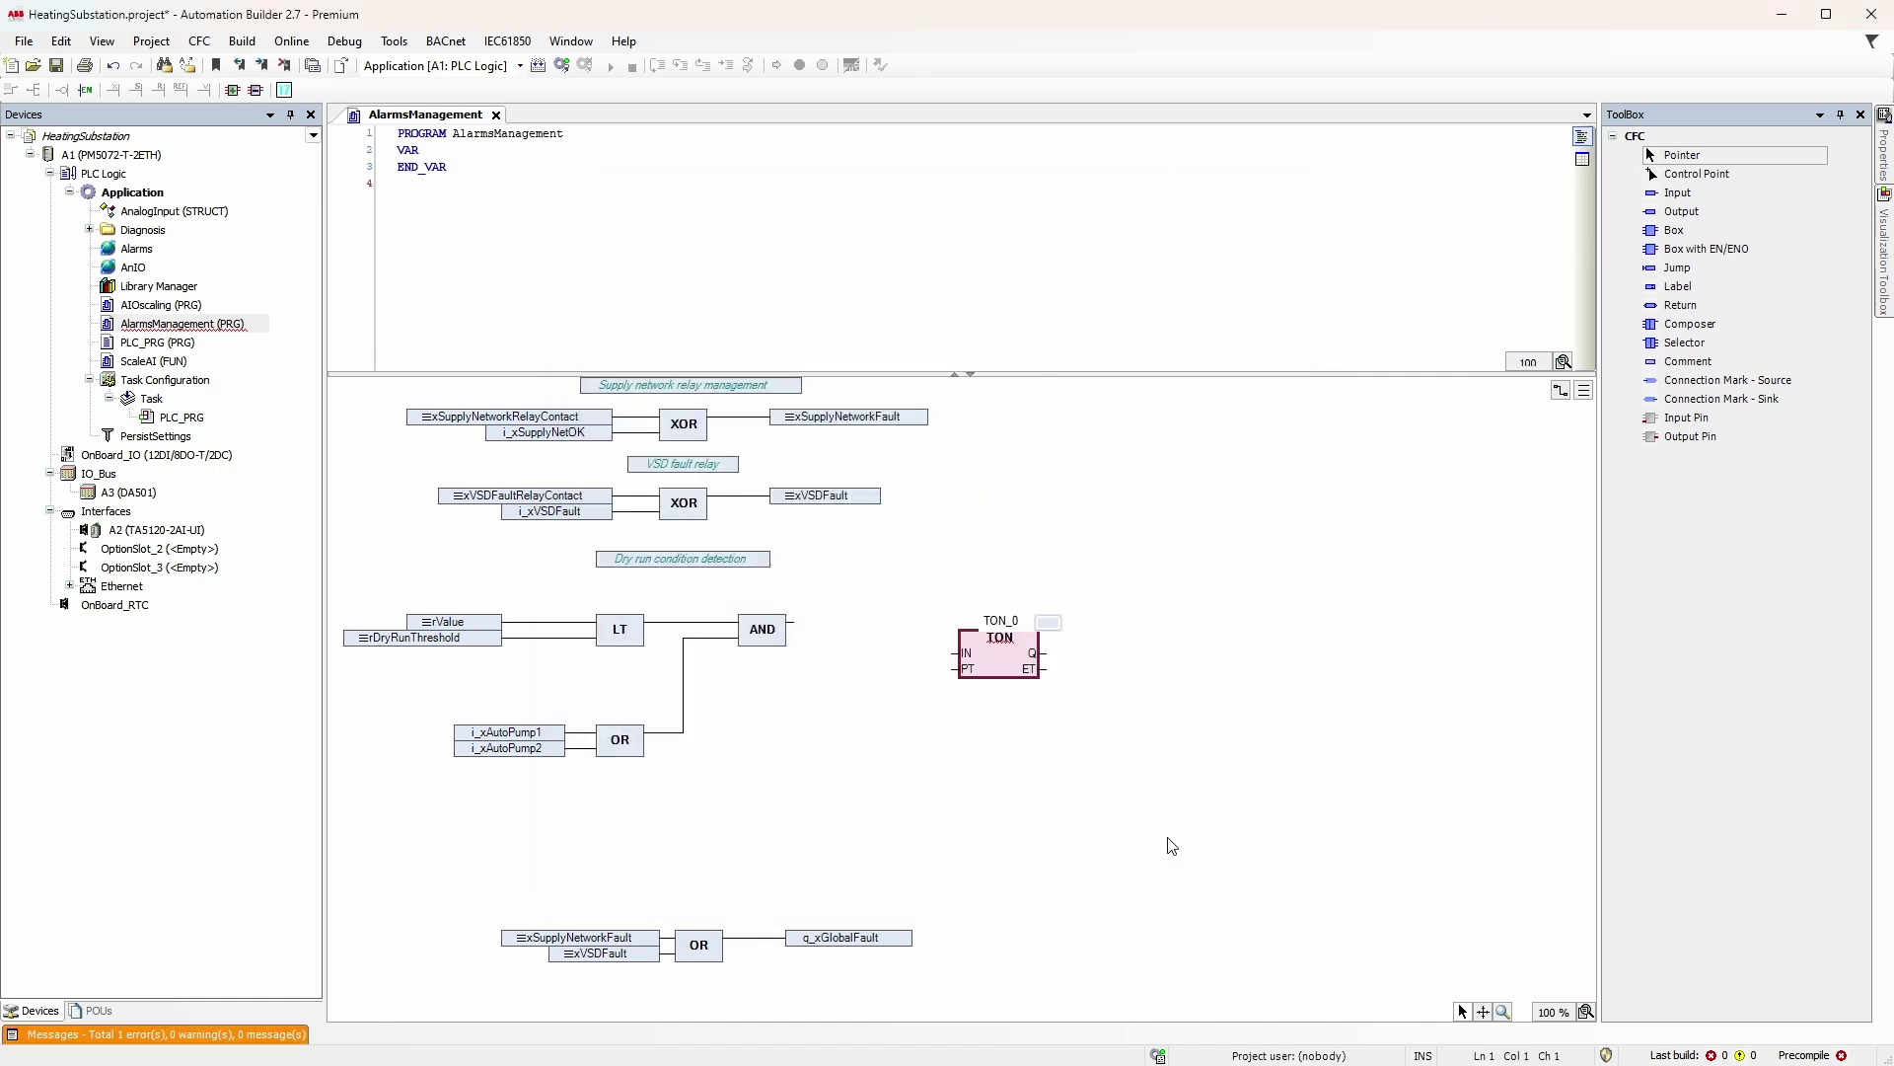
click(1069, 643)
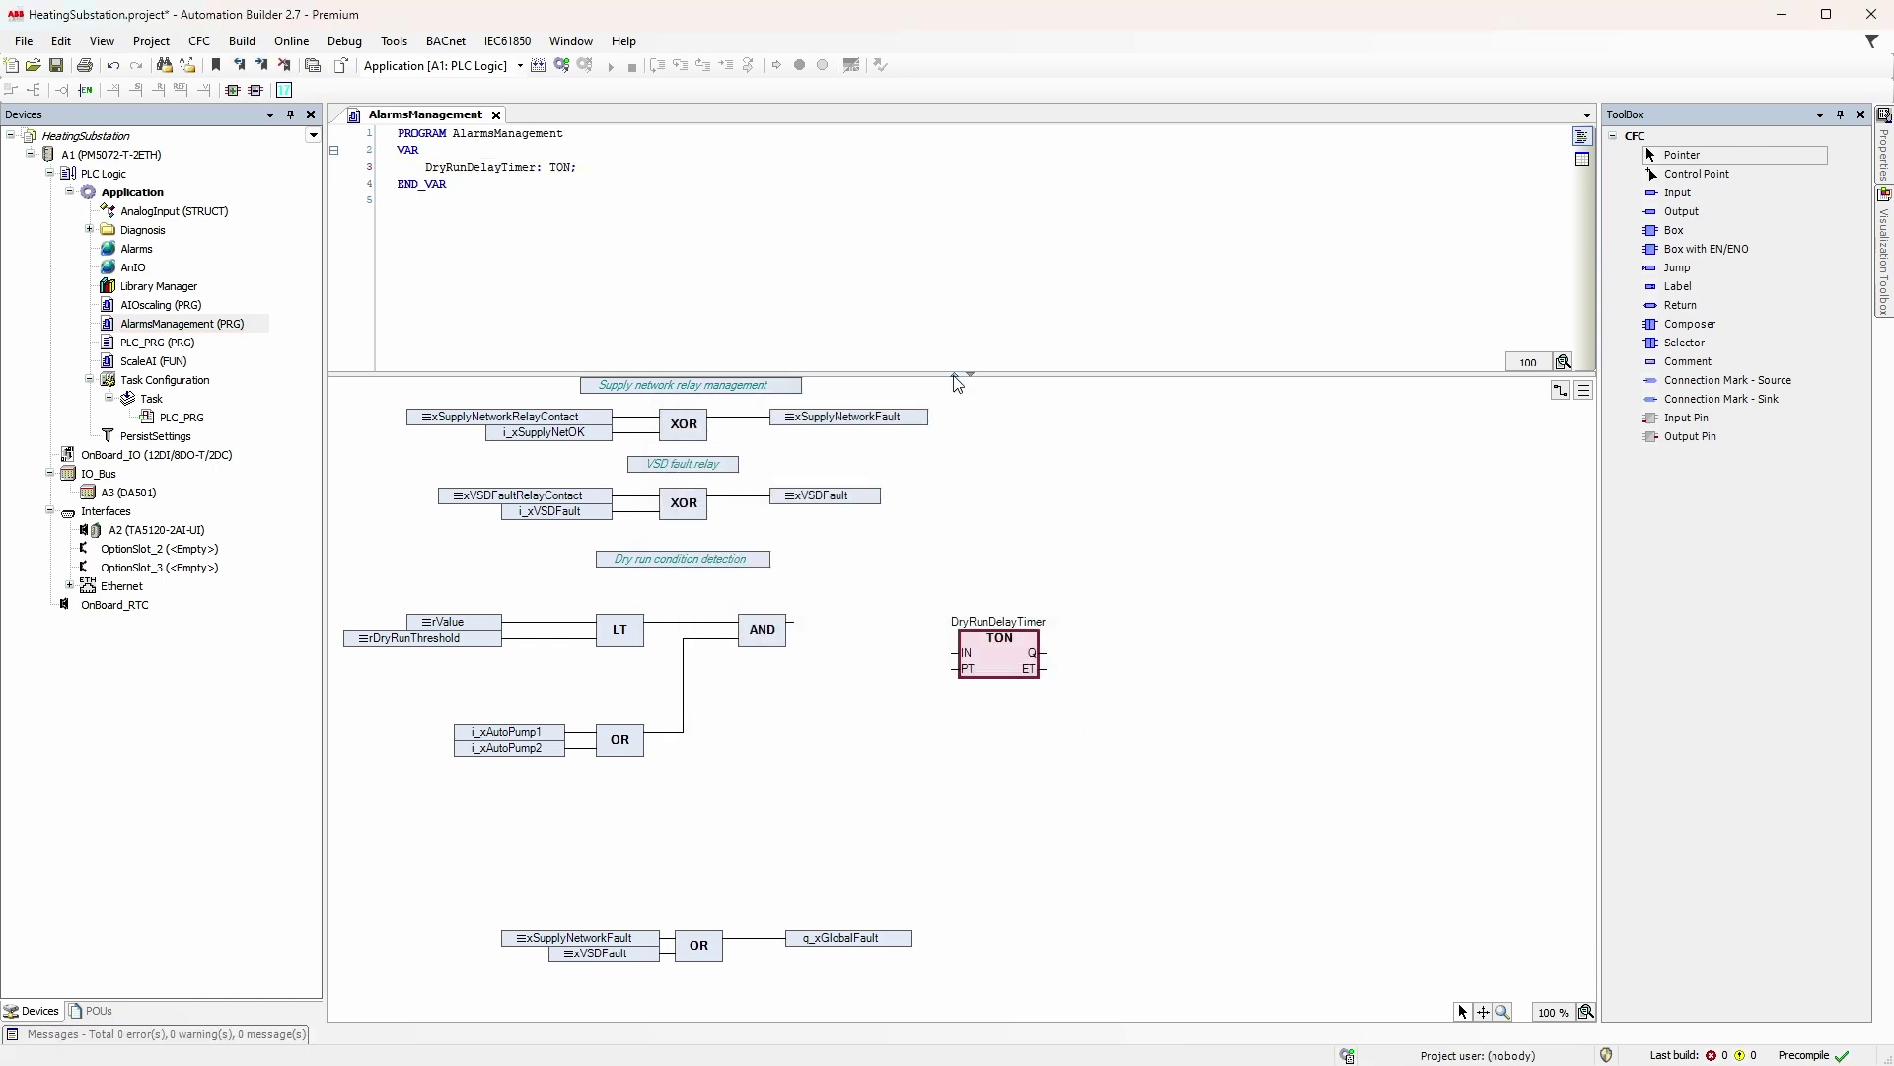
click(955, 373)
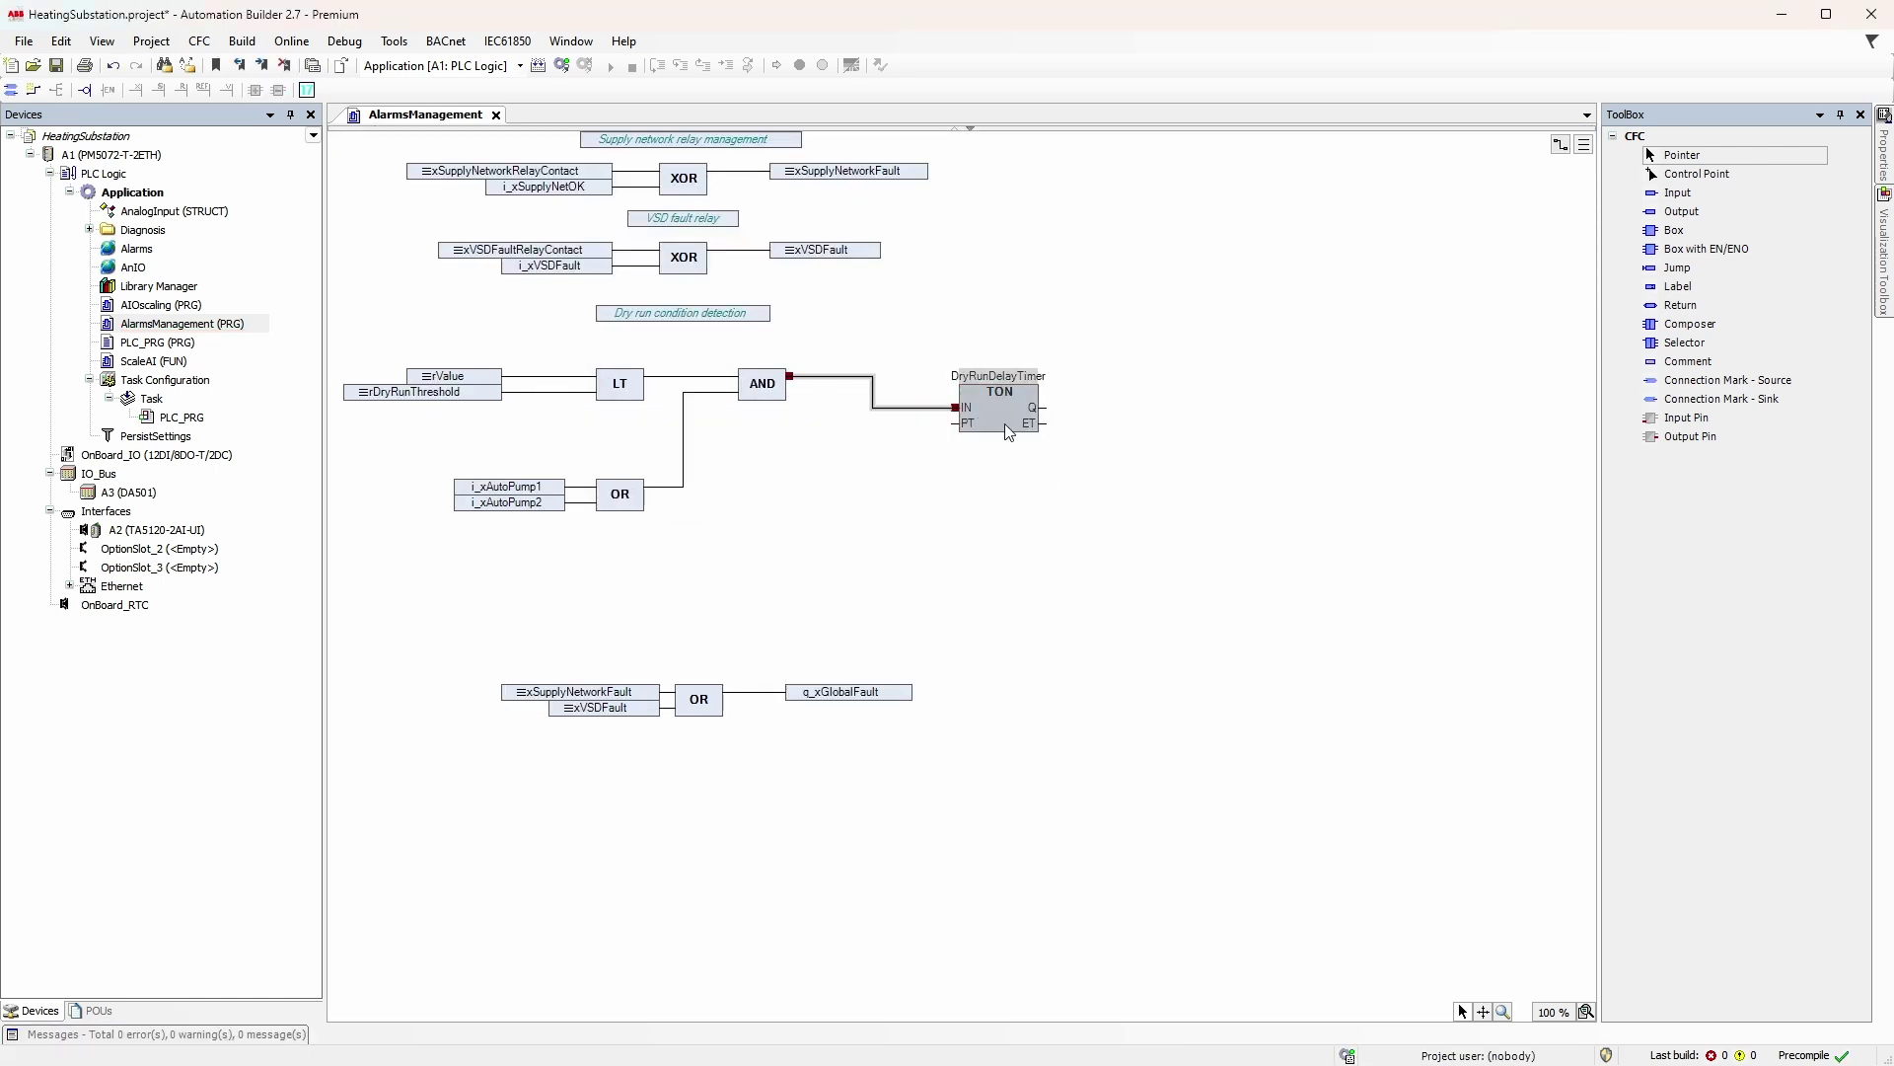
Wire the AND output into the timer's IN and add a PT input for tDryRunDelay.
drag(1005, 430, 1006, 400)
drag(1677, 192, 1614, 220)
drag(816, 451, 816, 444)
drag(872, 438, 959, 391)
text(t#15s)
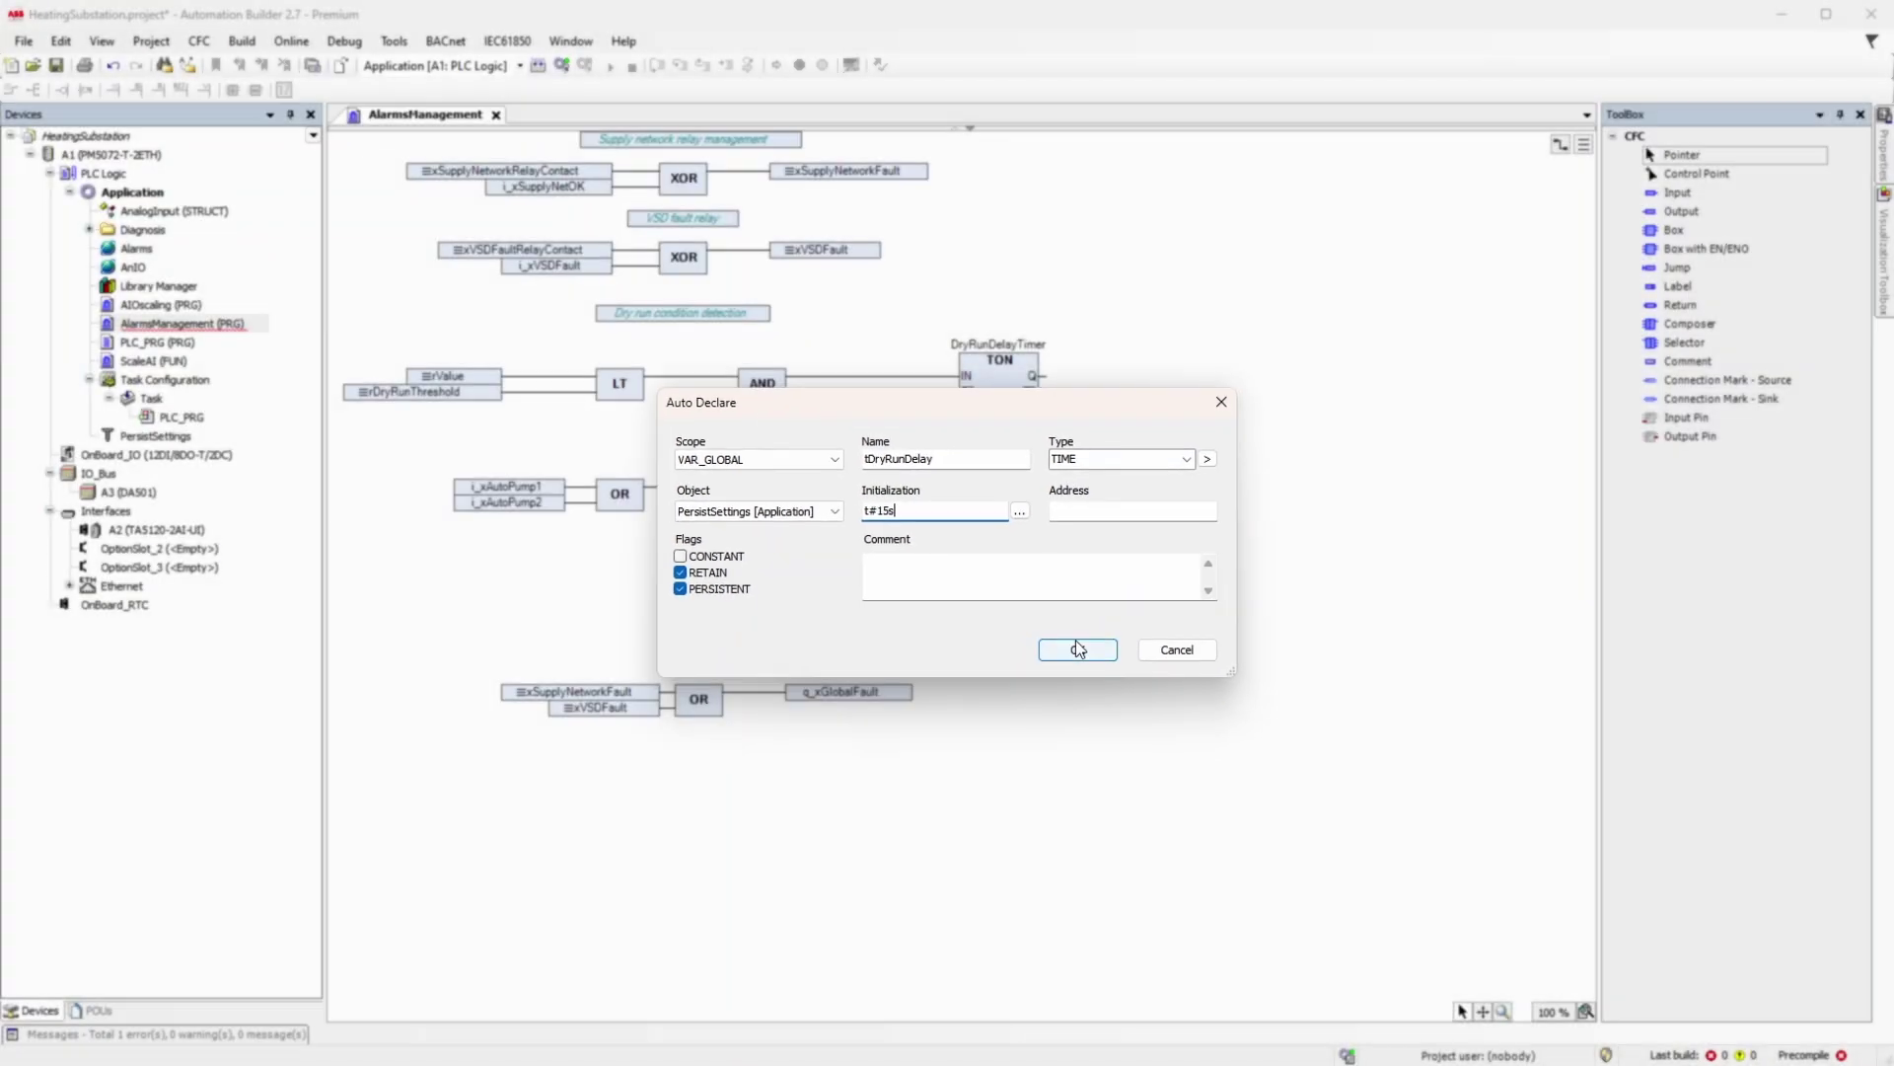
Confirm the tDryRunDelay declaration and add an output on the timer's Q.
click(1078, 647)
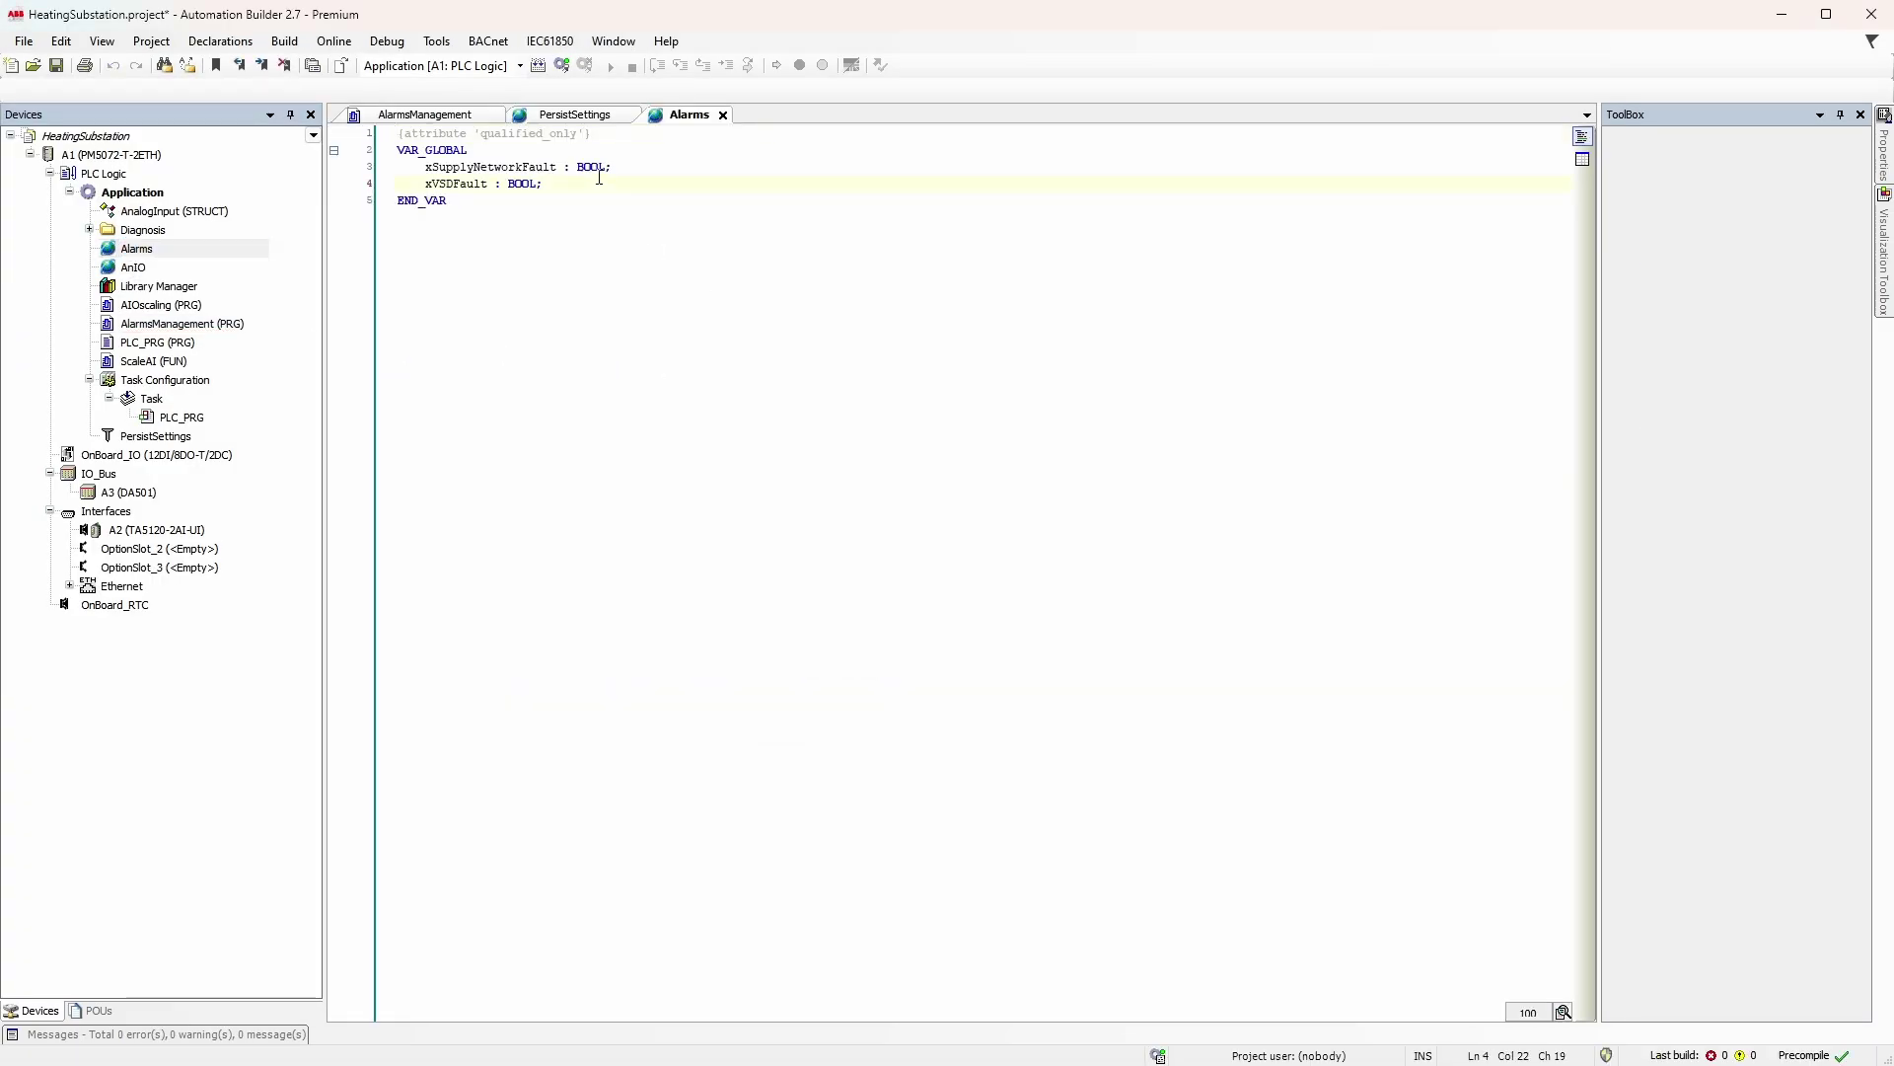
text(xDryRunFault : BOOL;)
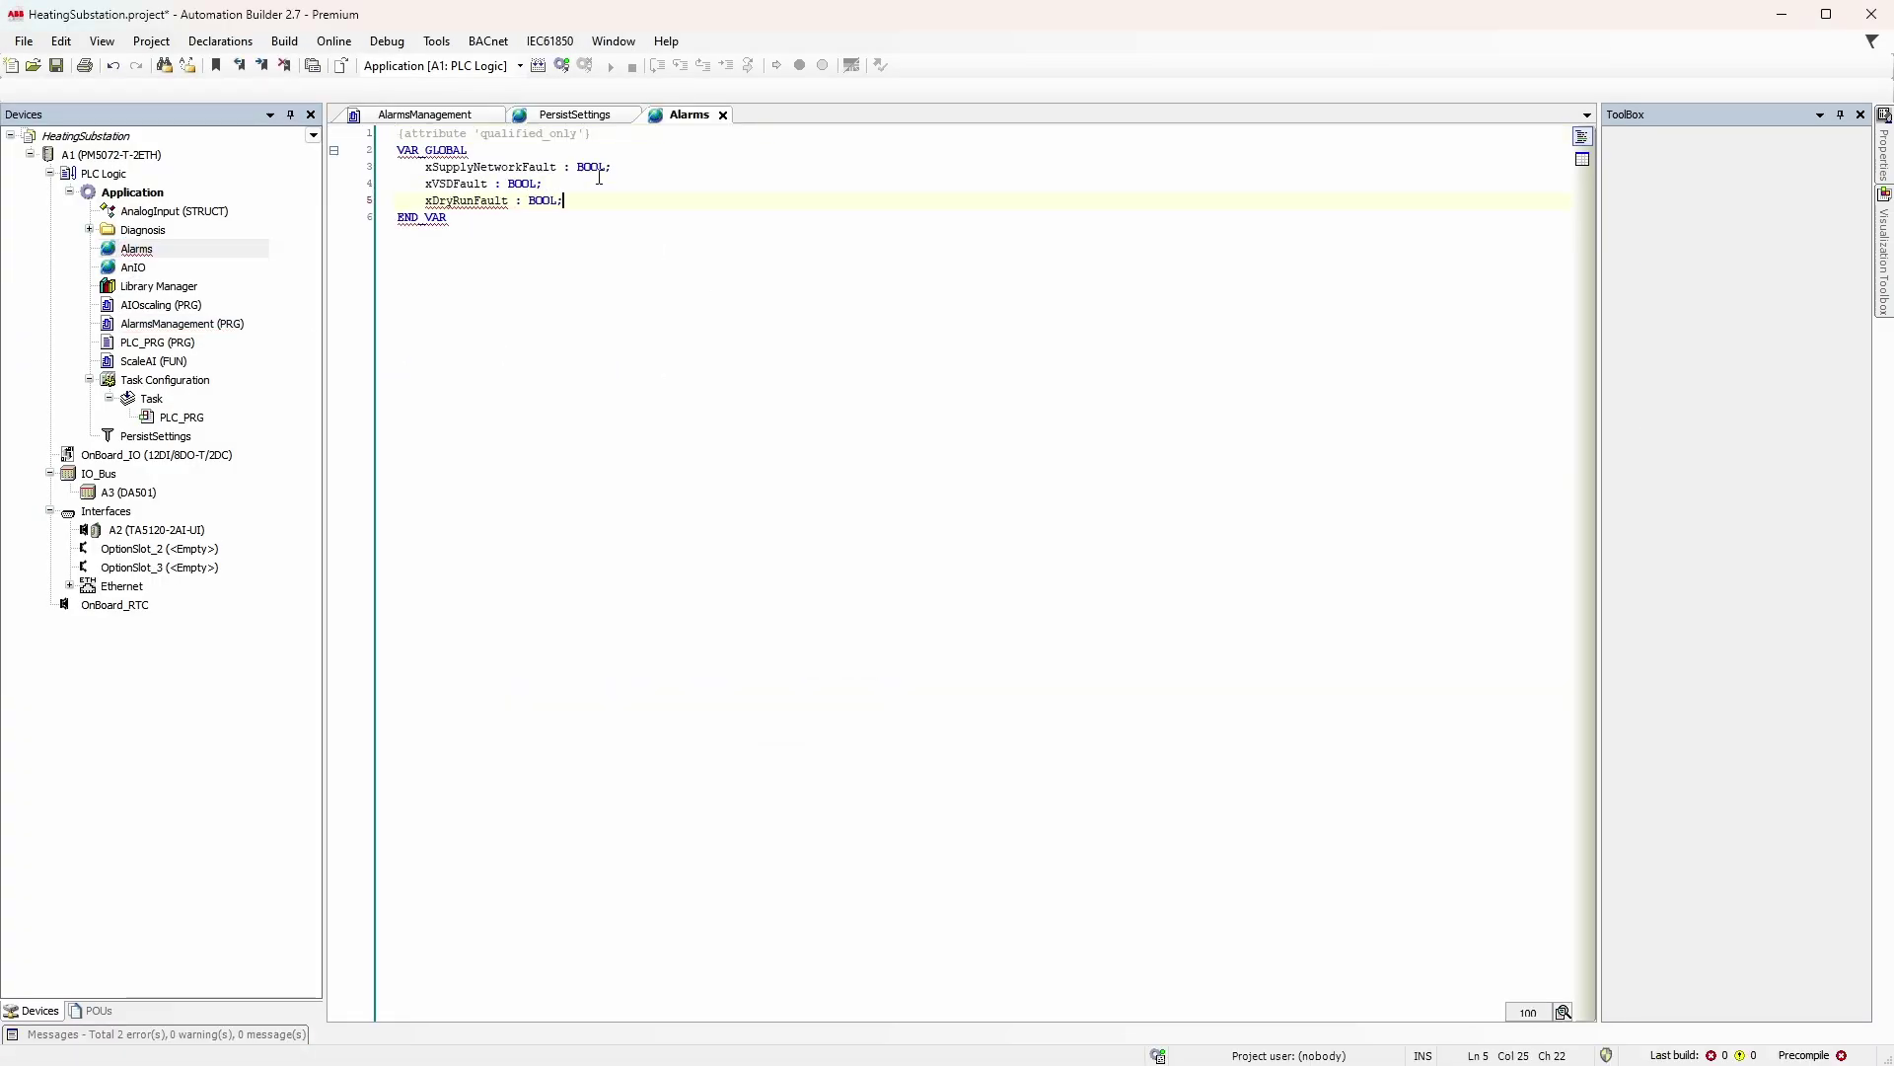
click(448, 112)
click(1111, 628)
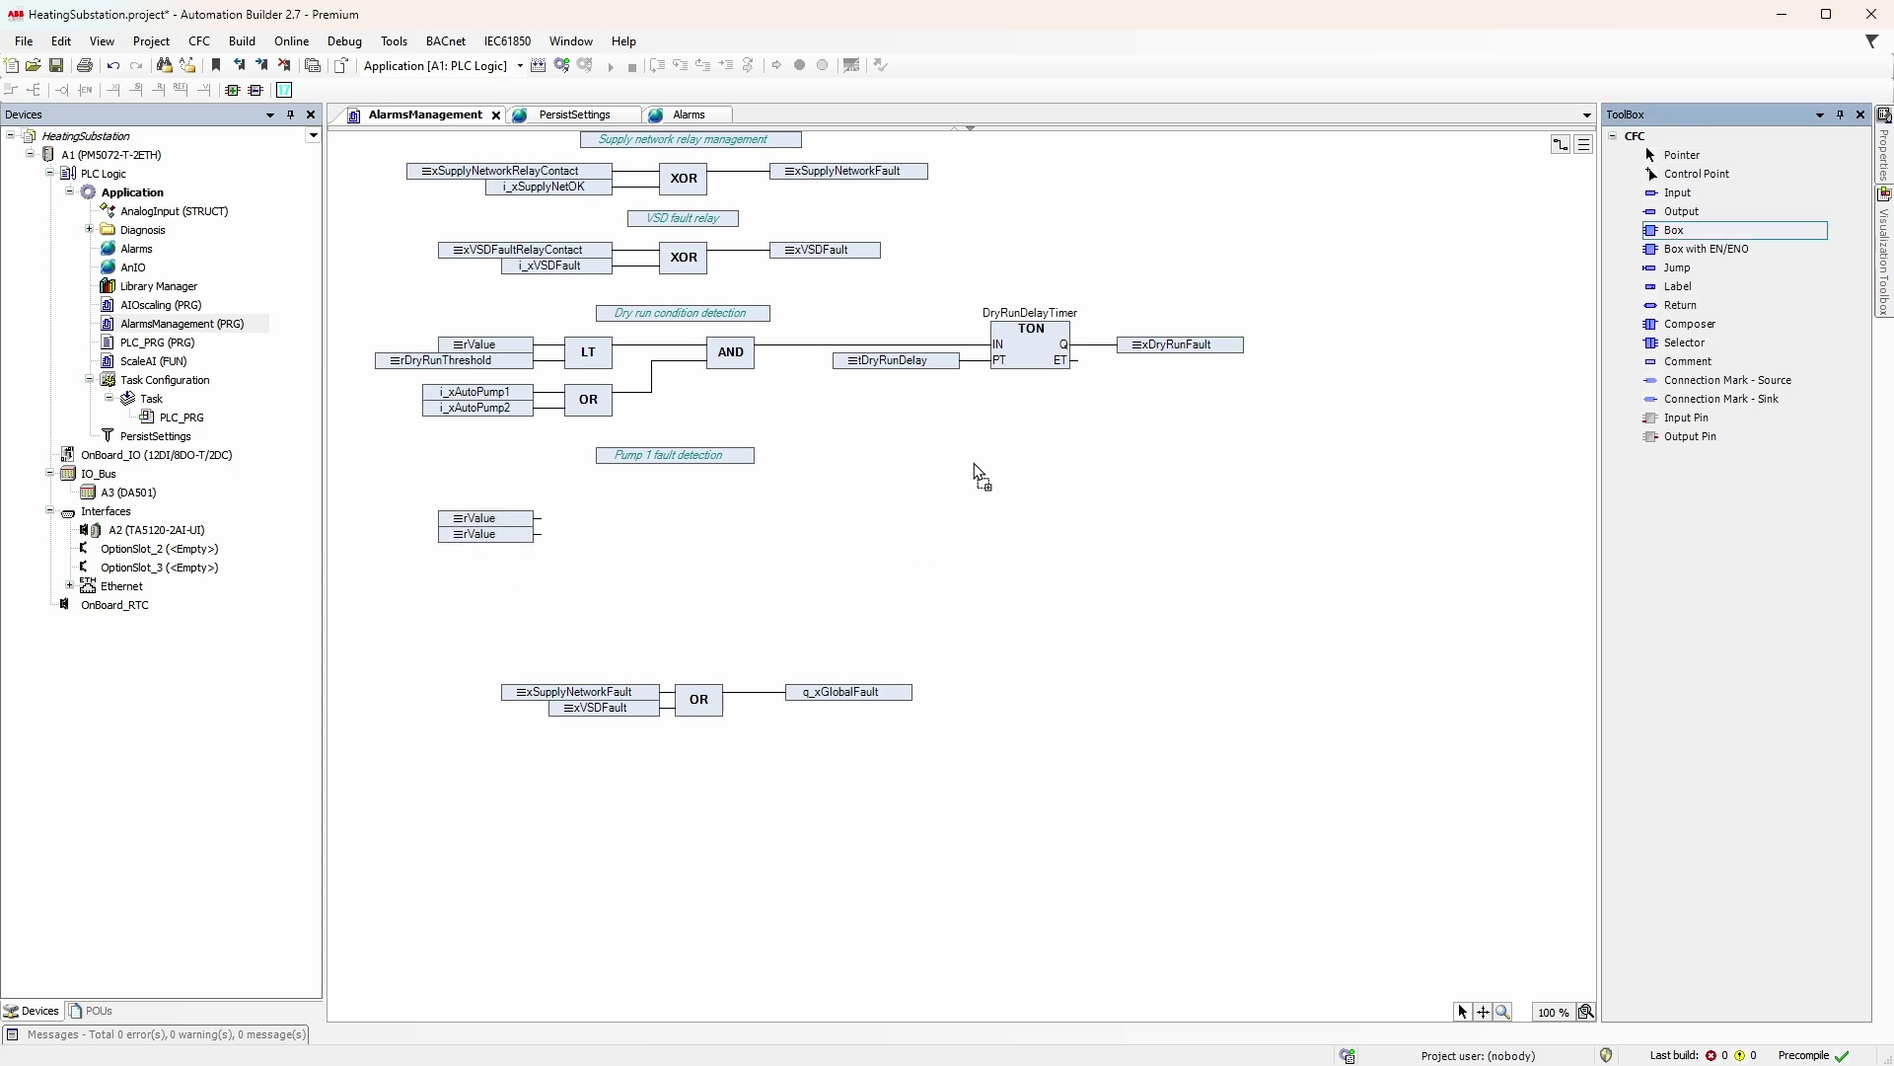
Subtract the two rValue inputs in a SUB and compare the result with rMinPressDiff using LT.
drag(1674, 230, 601, 525)
text(SUB)
key(Return)
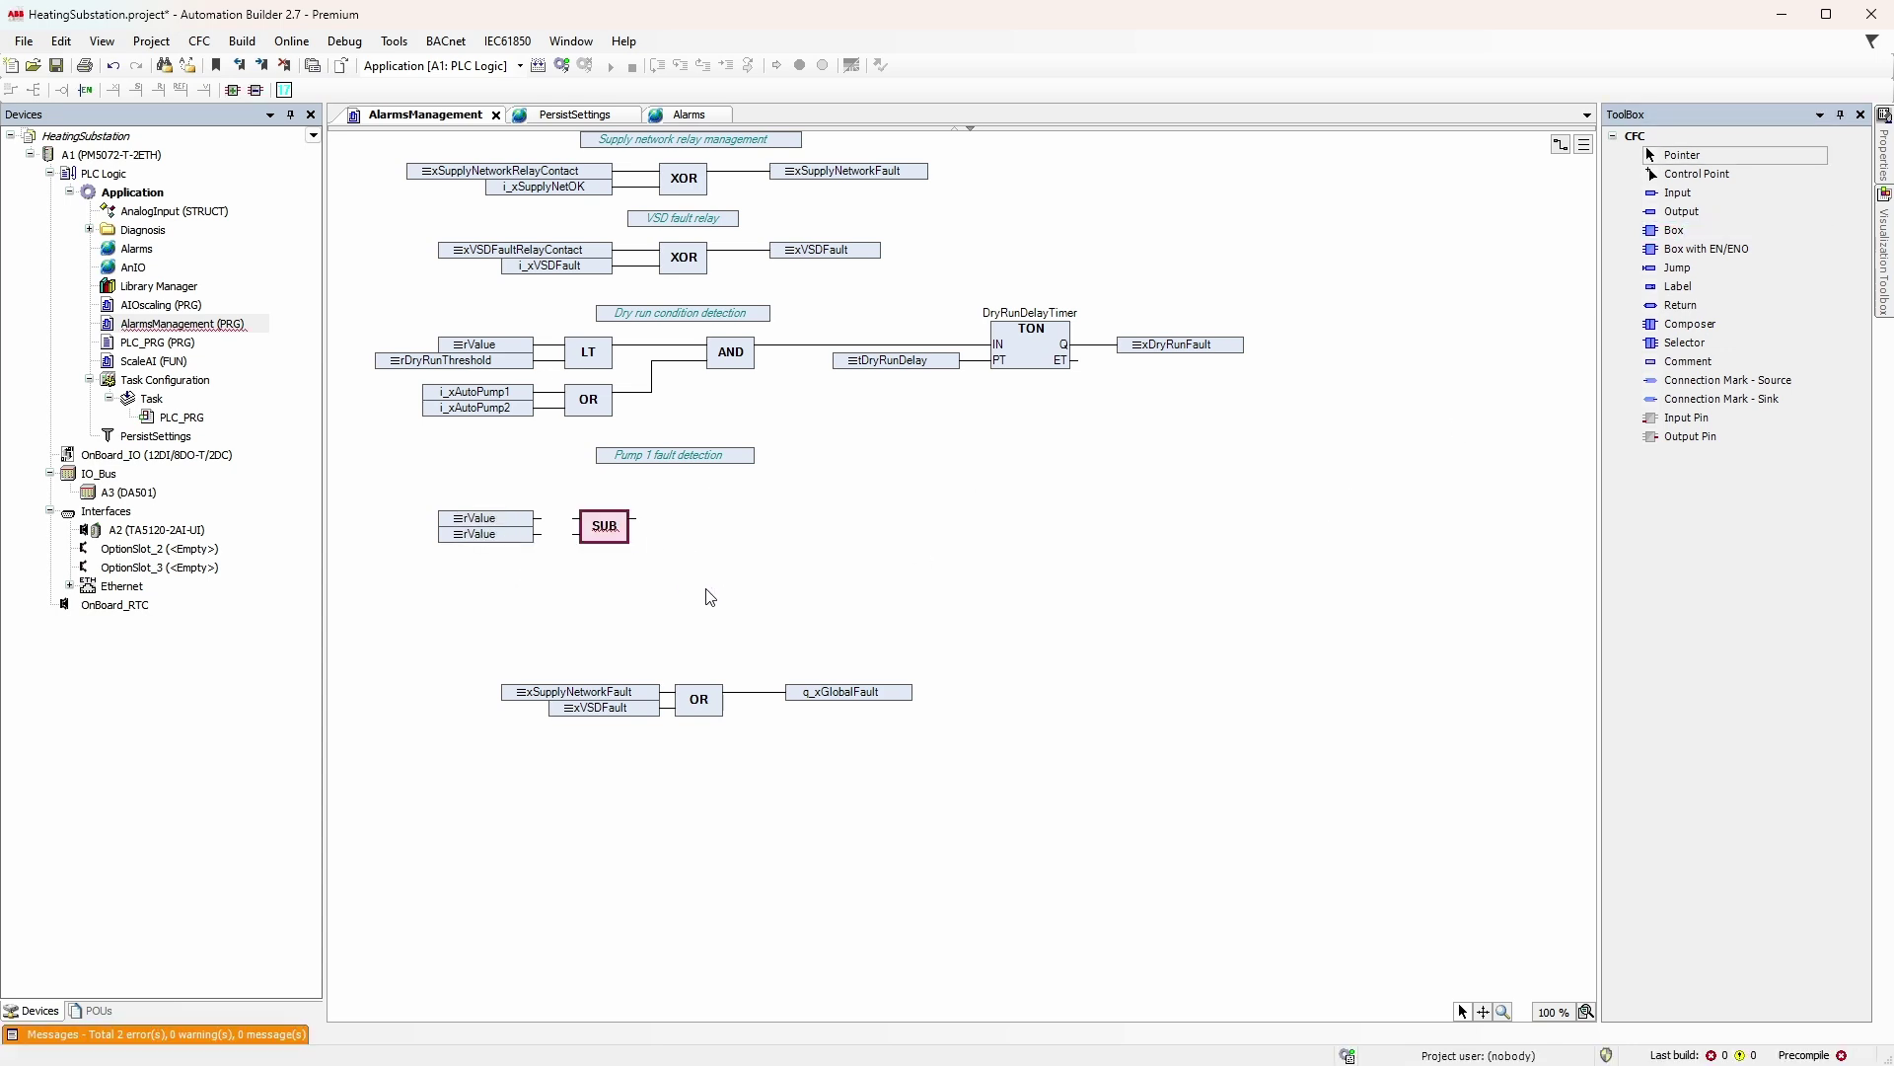
drag(580, 533, 547, 536)
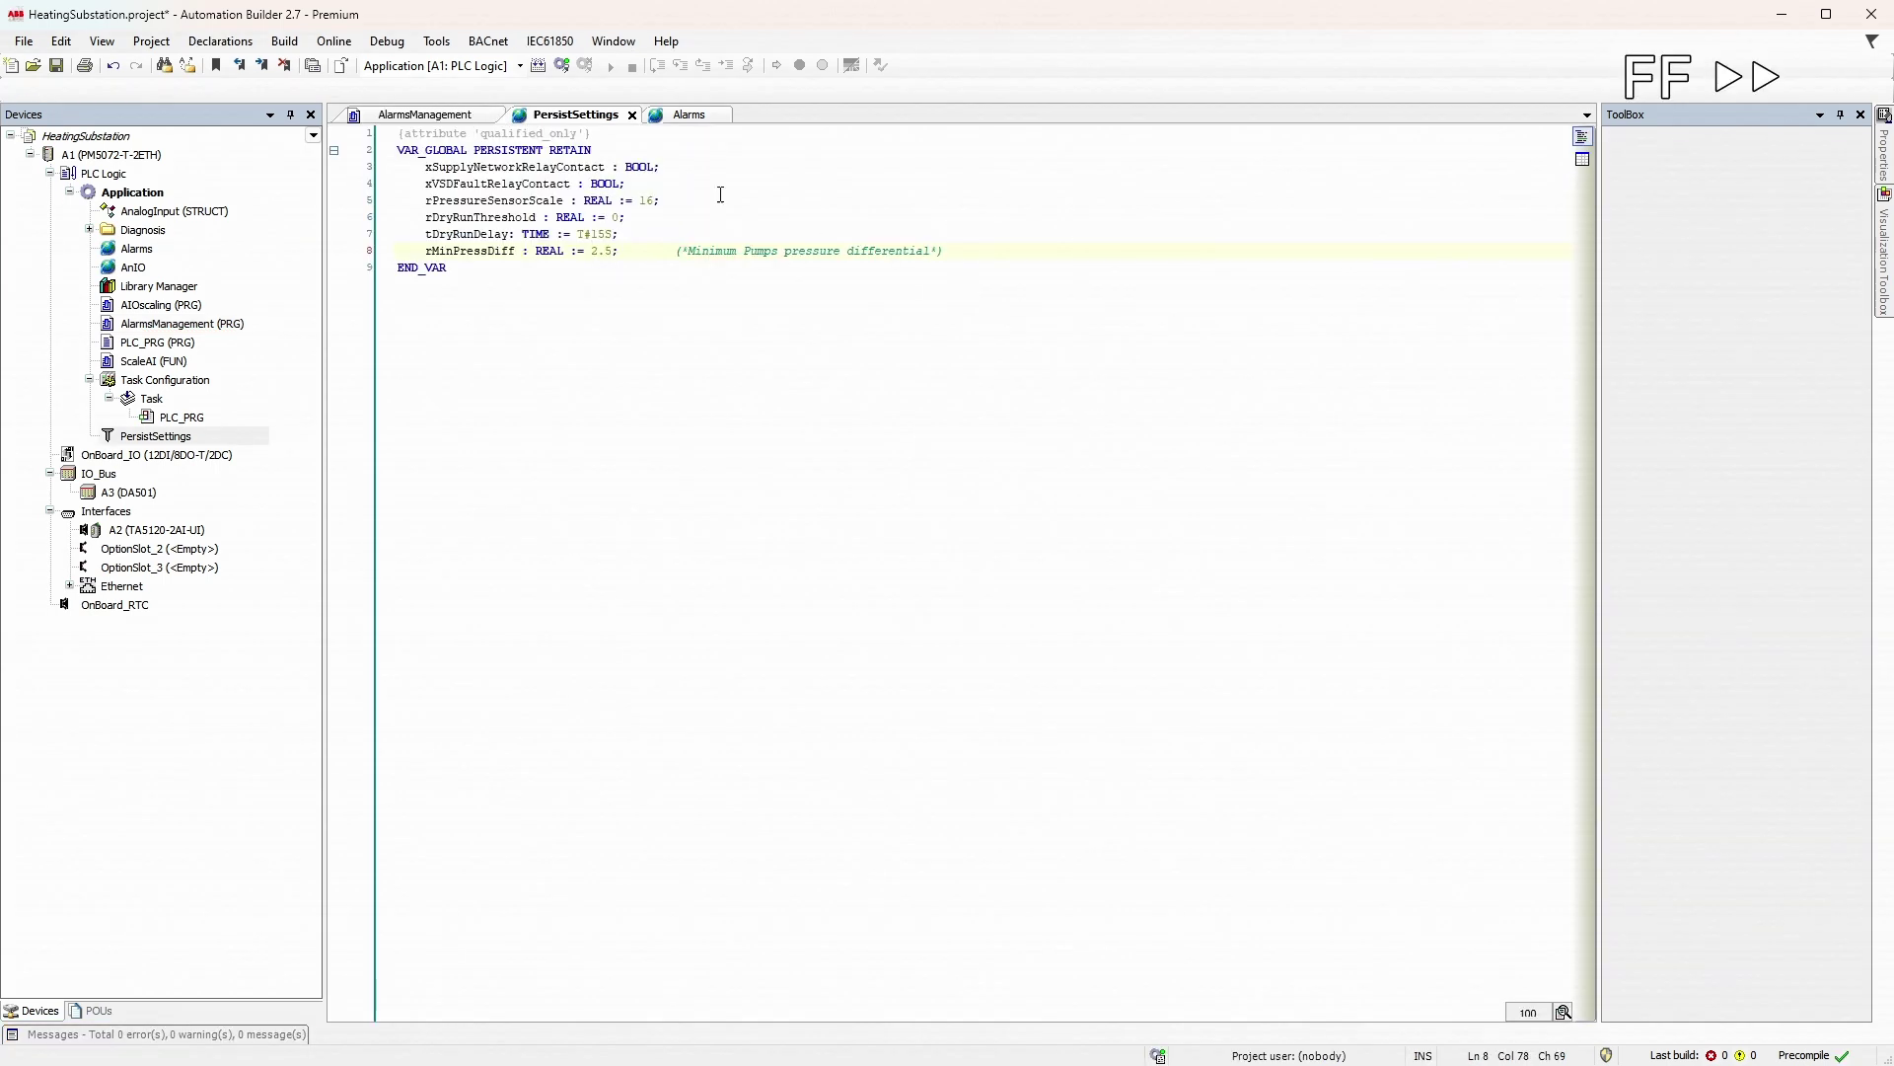
click(593, 582)
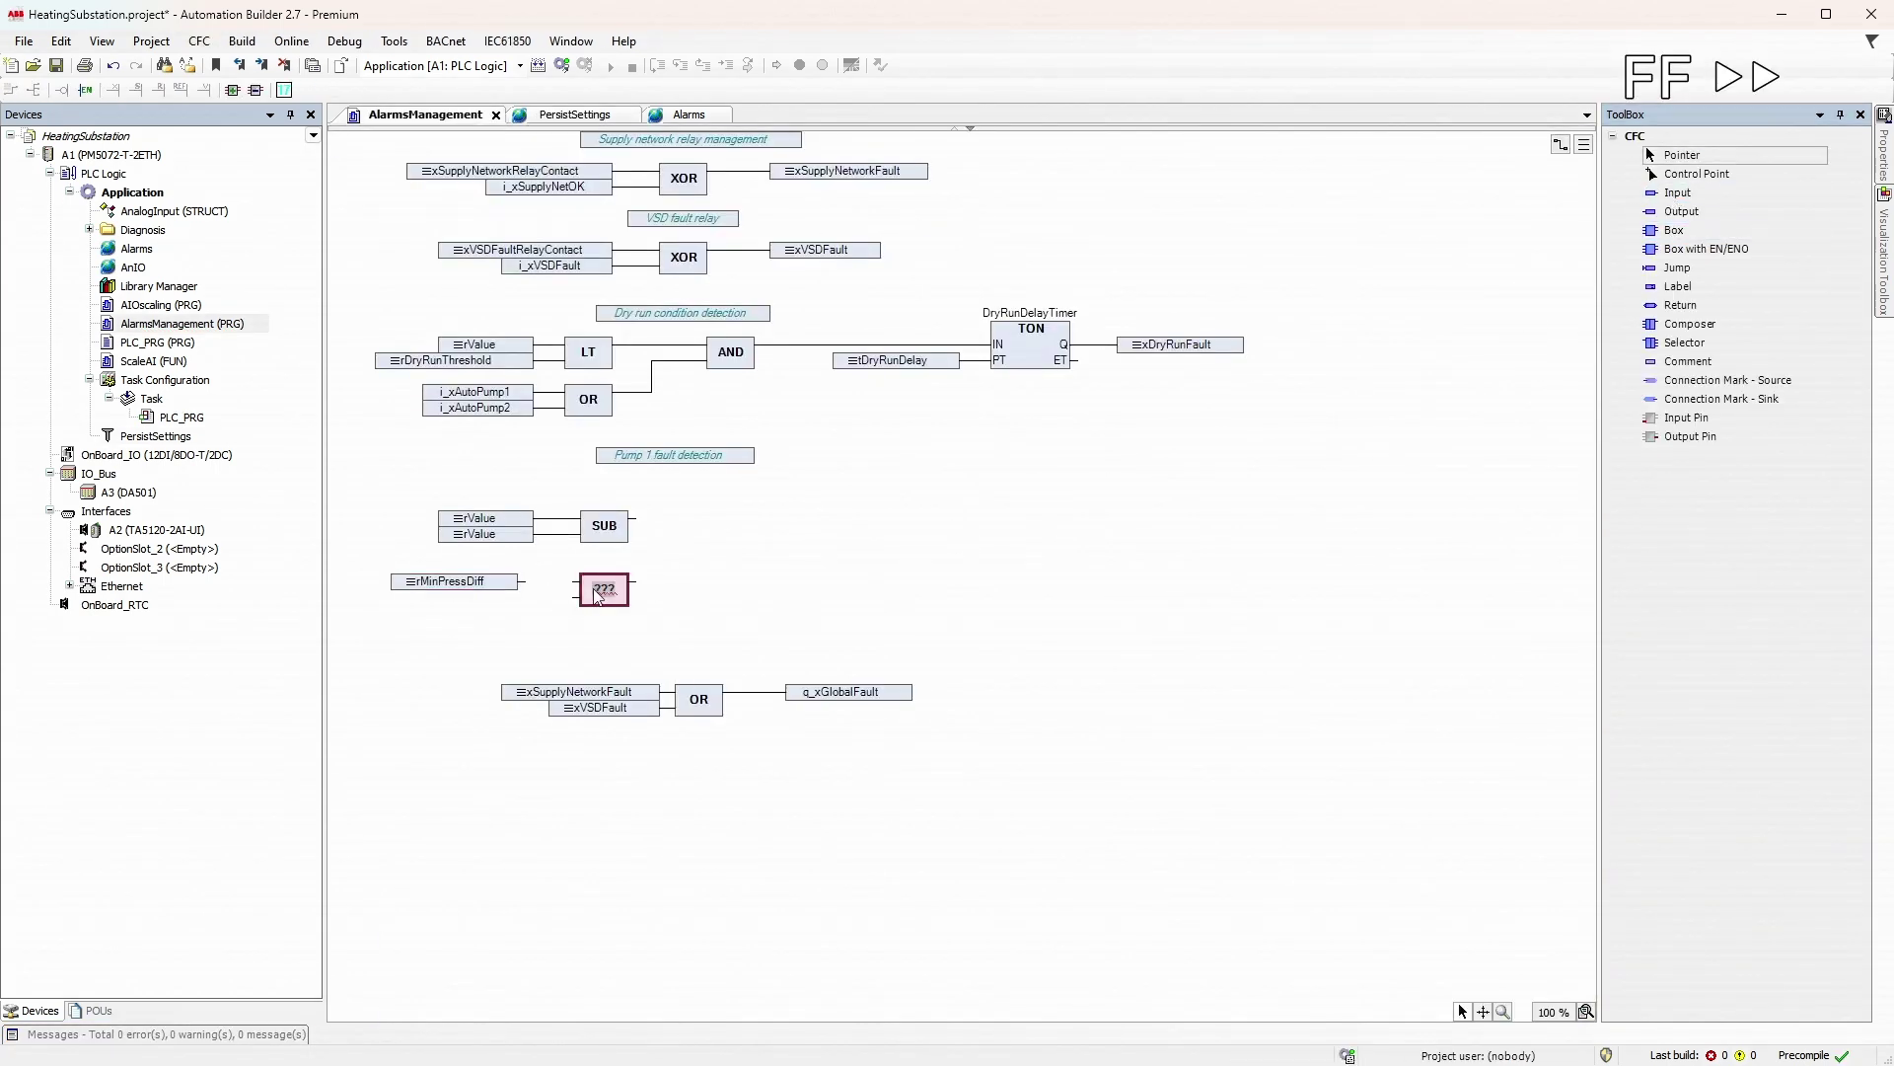
text(LT)
drag(603, 578, 759, 575)
drag(401, 578, 526, 564)
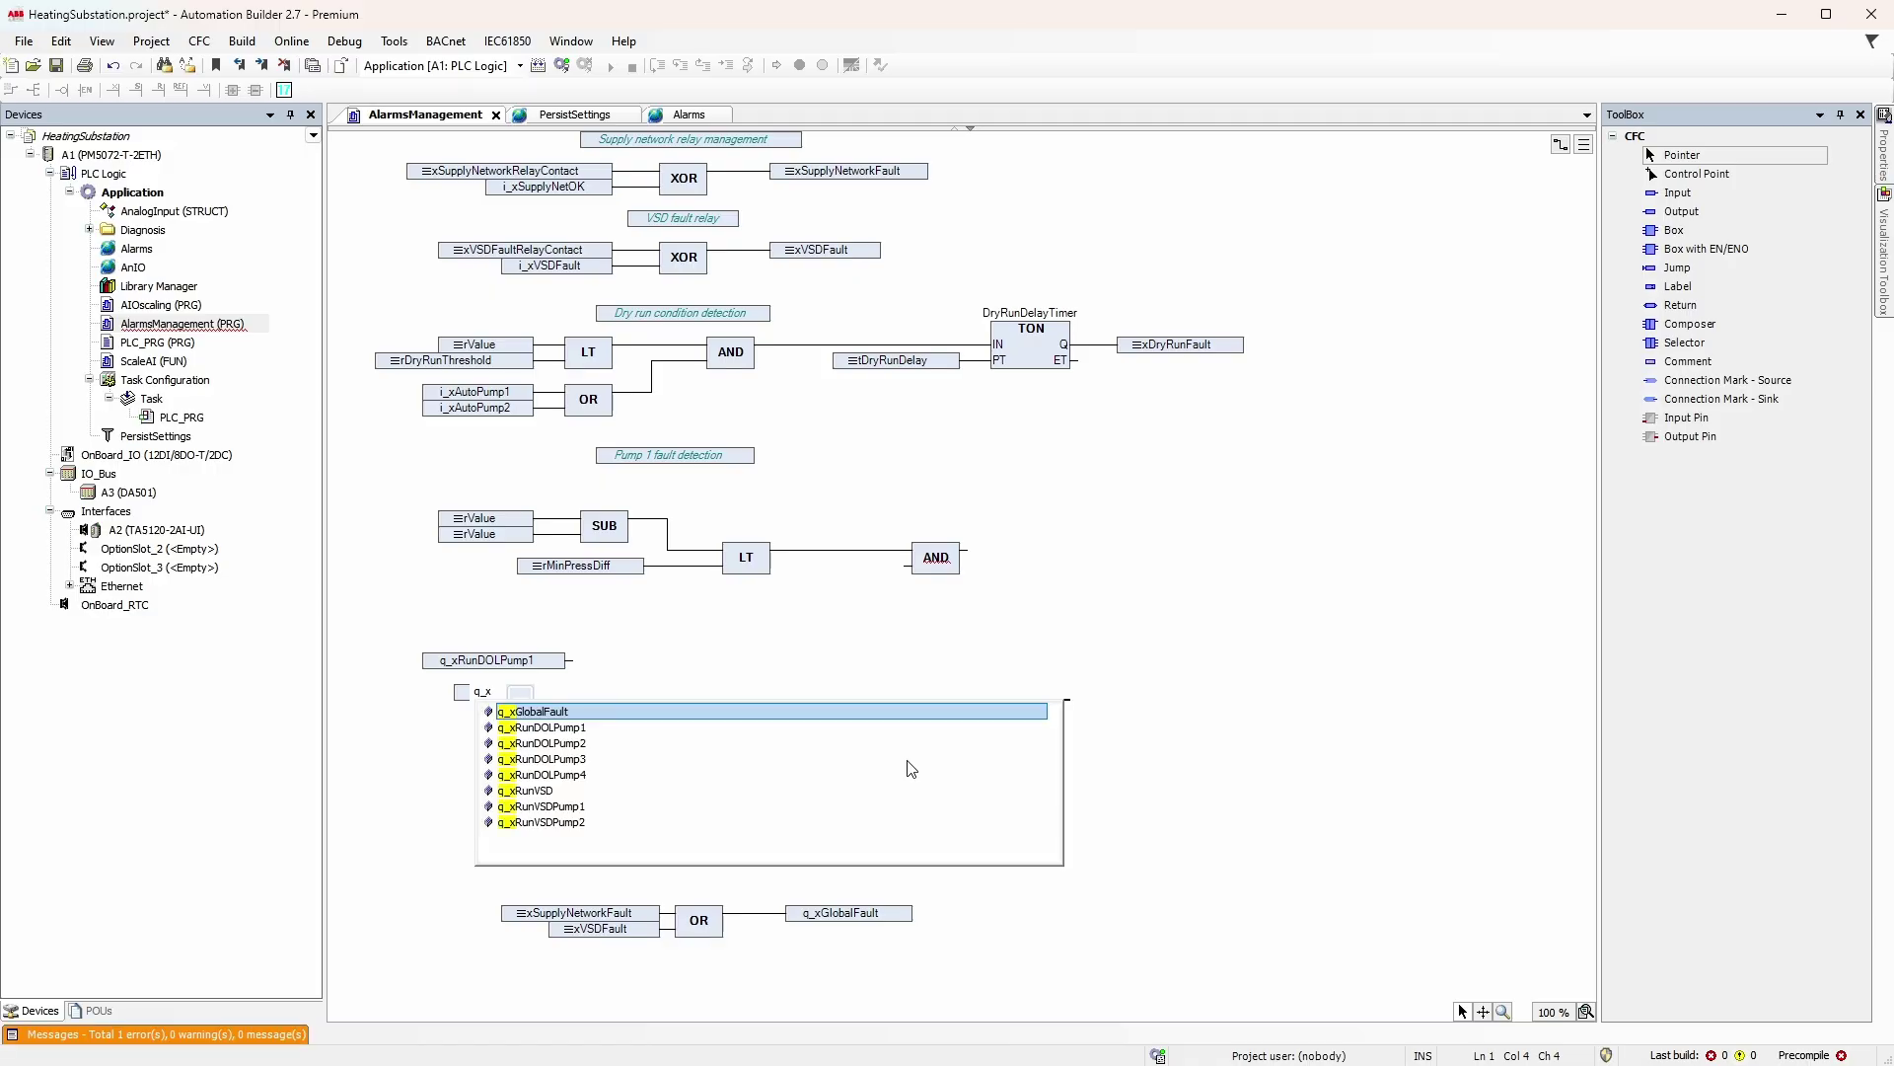
Add q_xRunVSDPump1 under q_xRunDOLPump1 and move the OR group up to the AND.
key(Down)
key(Down)
key(Down)
key(Down)
key(Return)
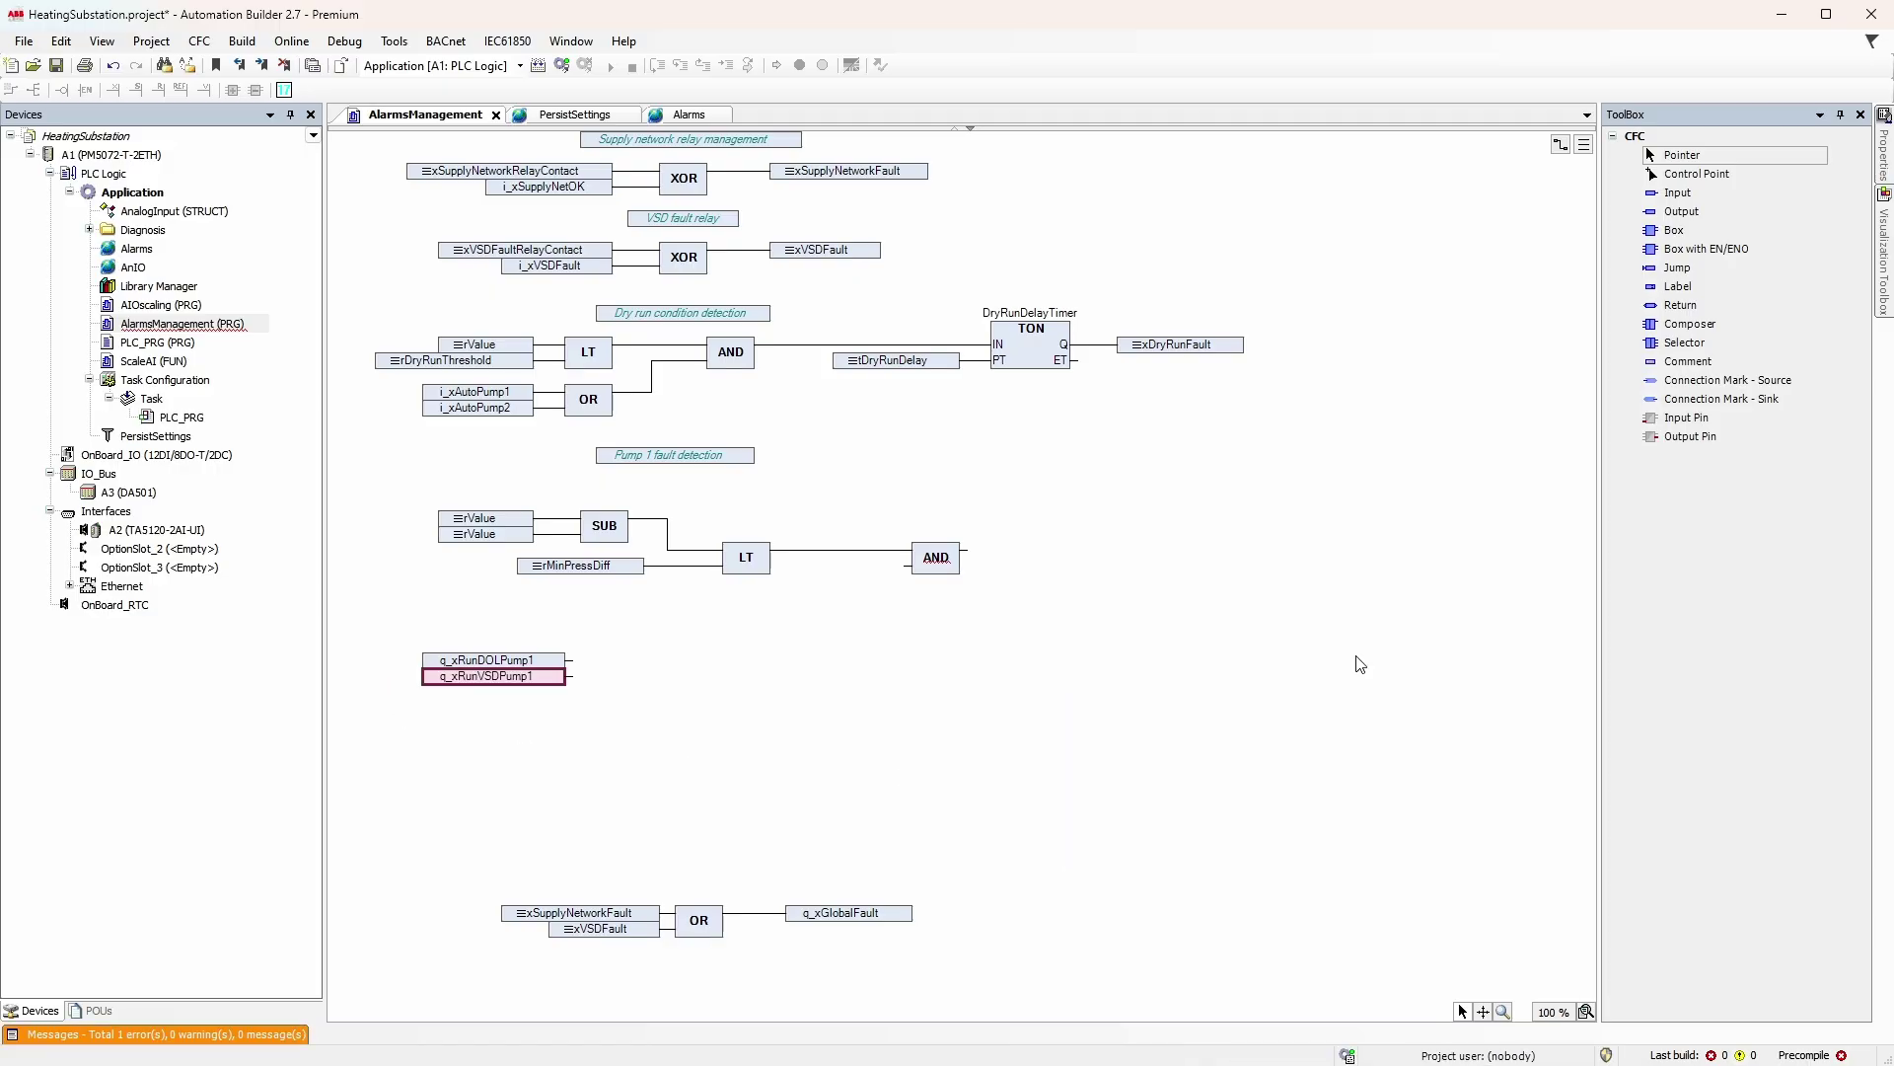
mouse_move(1673, 229)
mouse_down()
mouse_move(633, 666)
mouse_move(765, 664)
mouse_up()
text(OR)
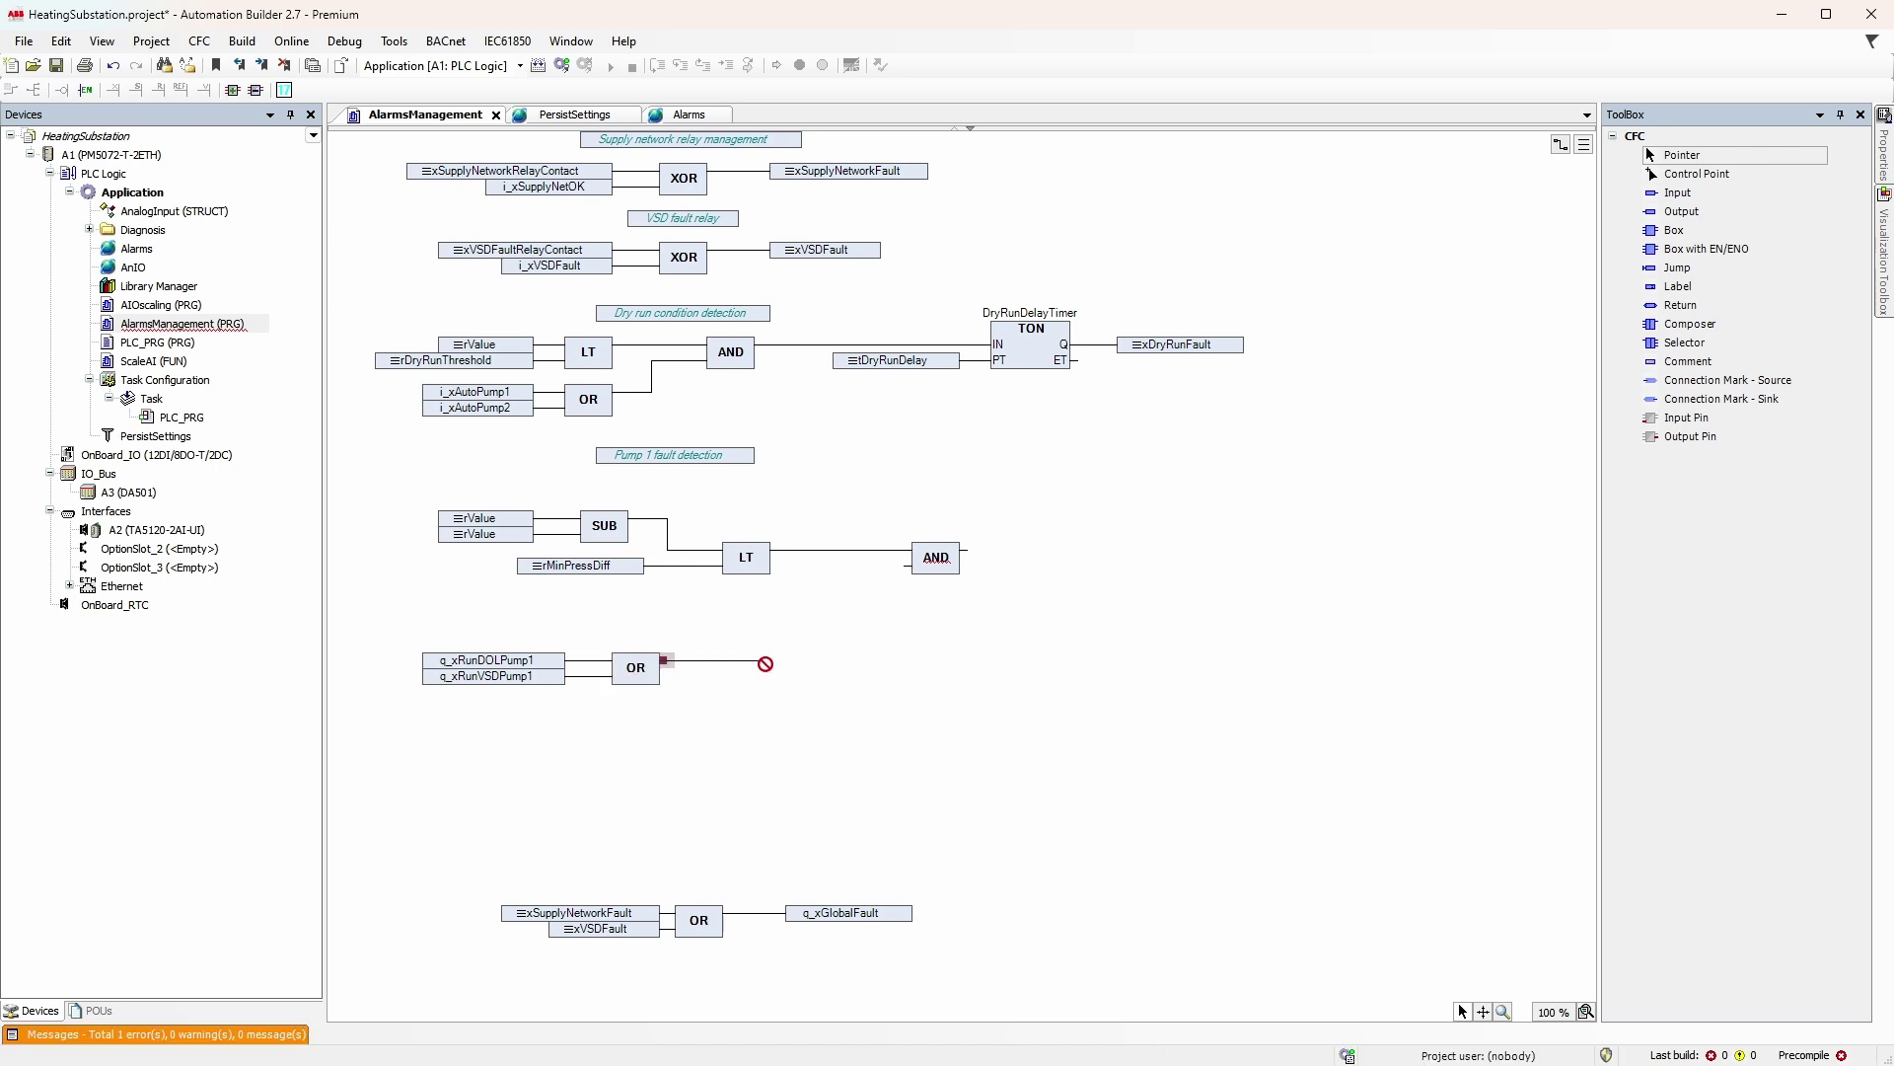
mouse_move(381, 621)
mouse_down()
mouse_move(657, 698)
mouse_move(682, 621)
mouse_up()
Place a timer named Pump1FaultTimer right of the AND, its IN aligned with the AND output.
drag(1673, 229, 1387, 496)
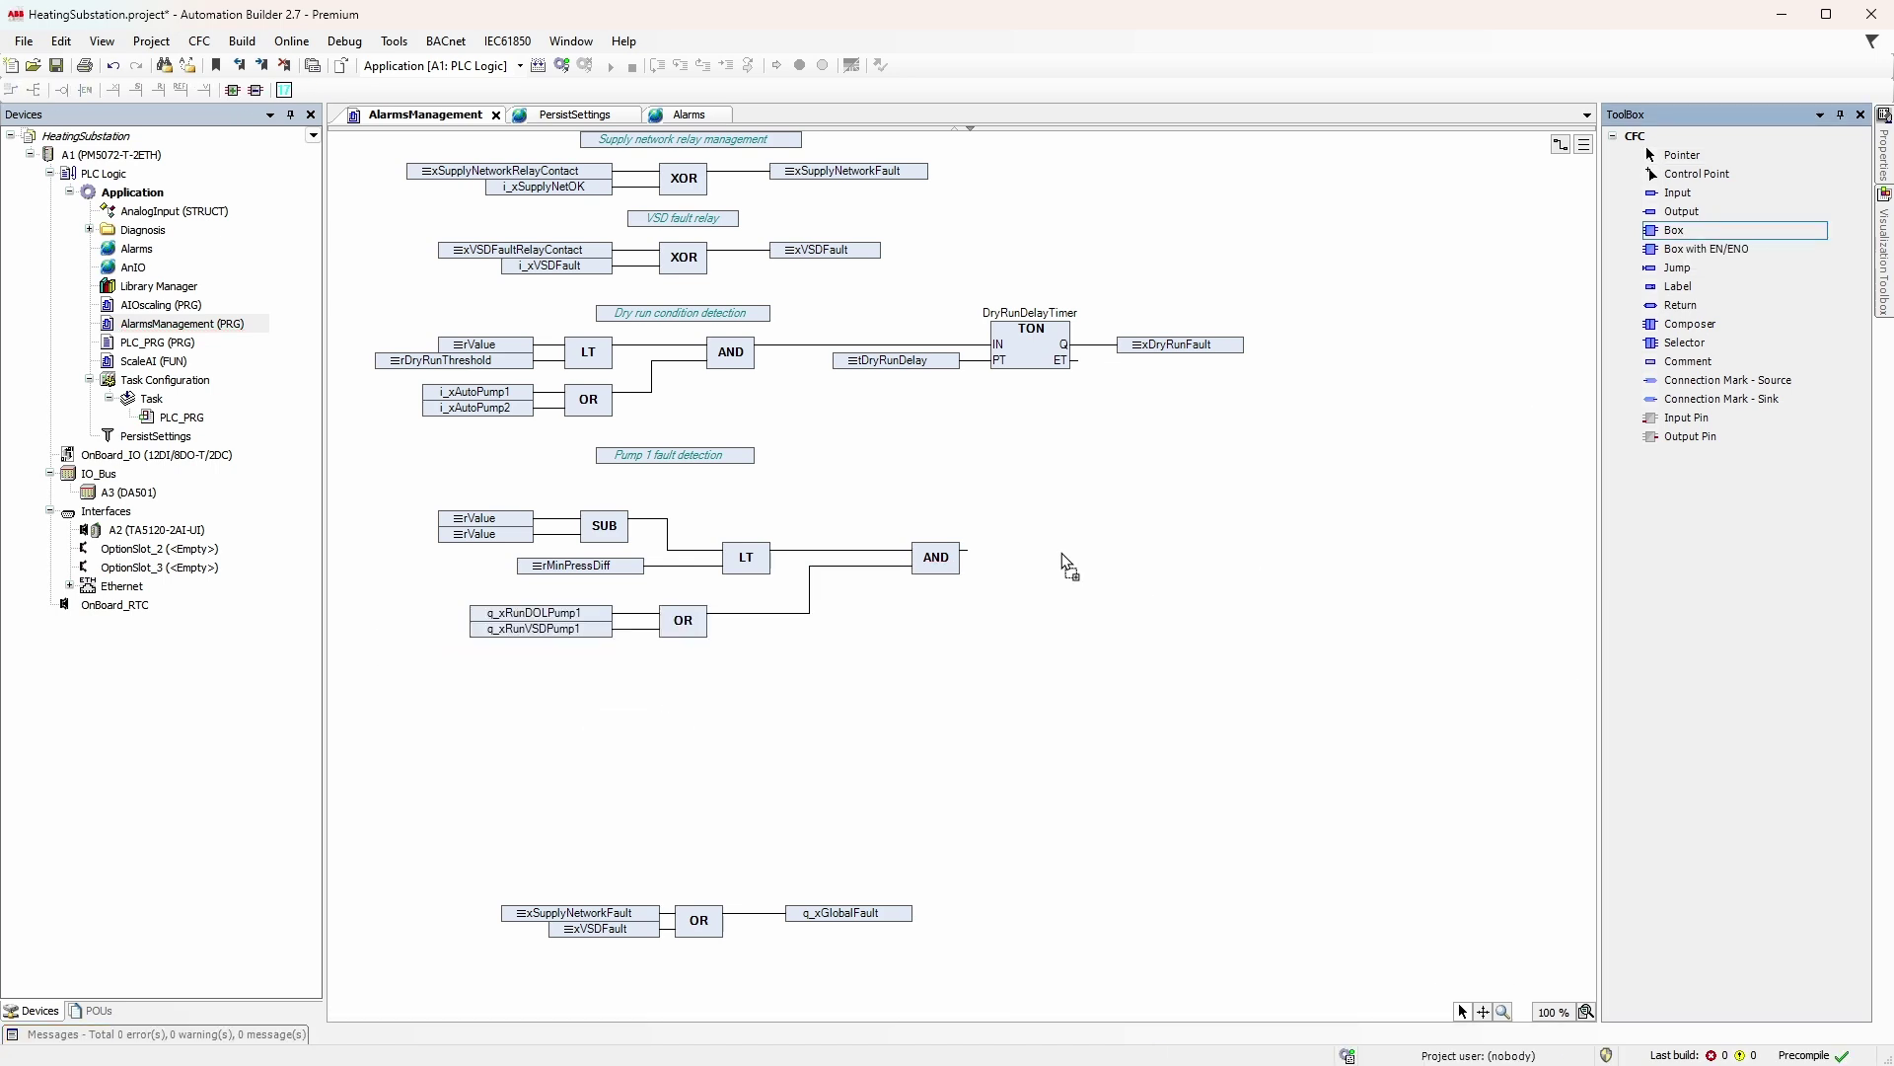
drag(1066, 566, 1077, 573)
text(TON)
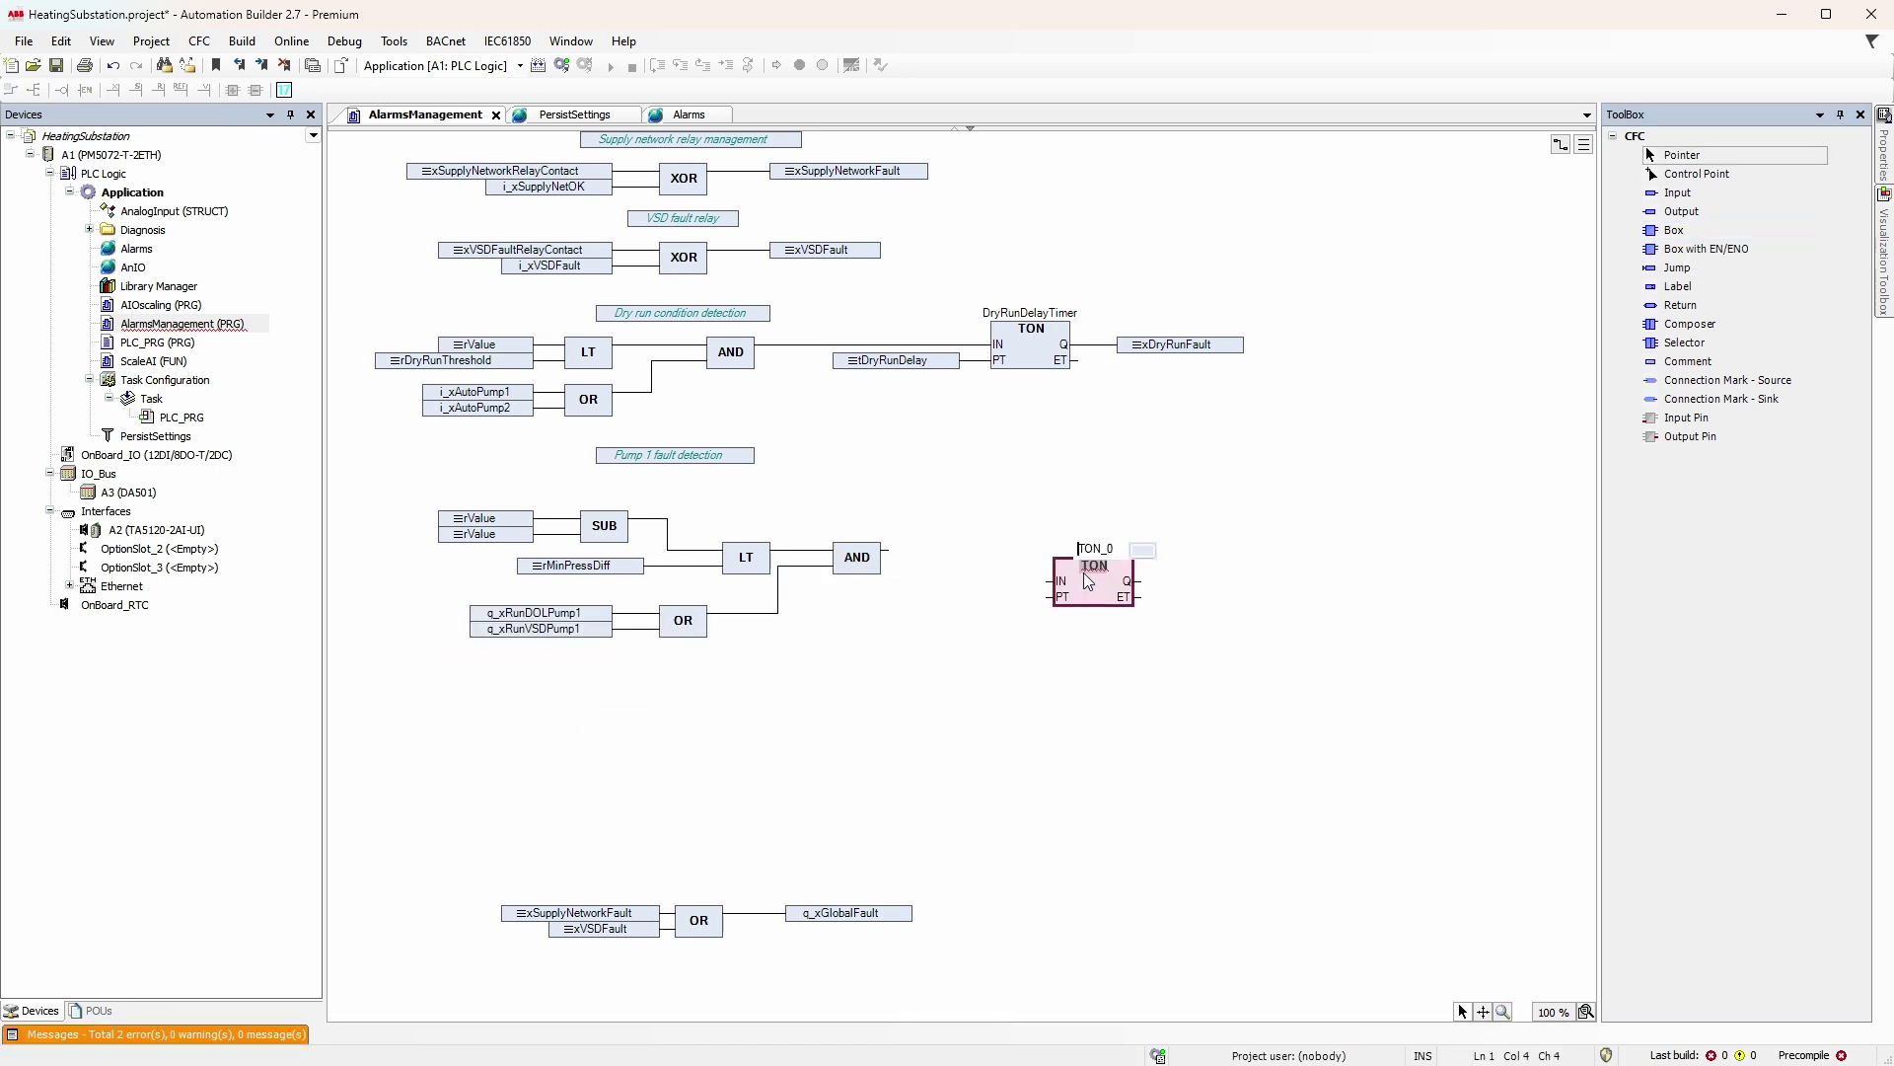
text(Pump1FaultTimer)
key(Return)
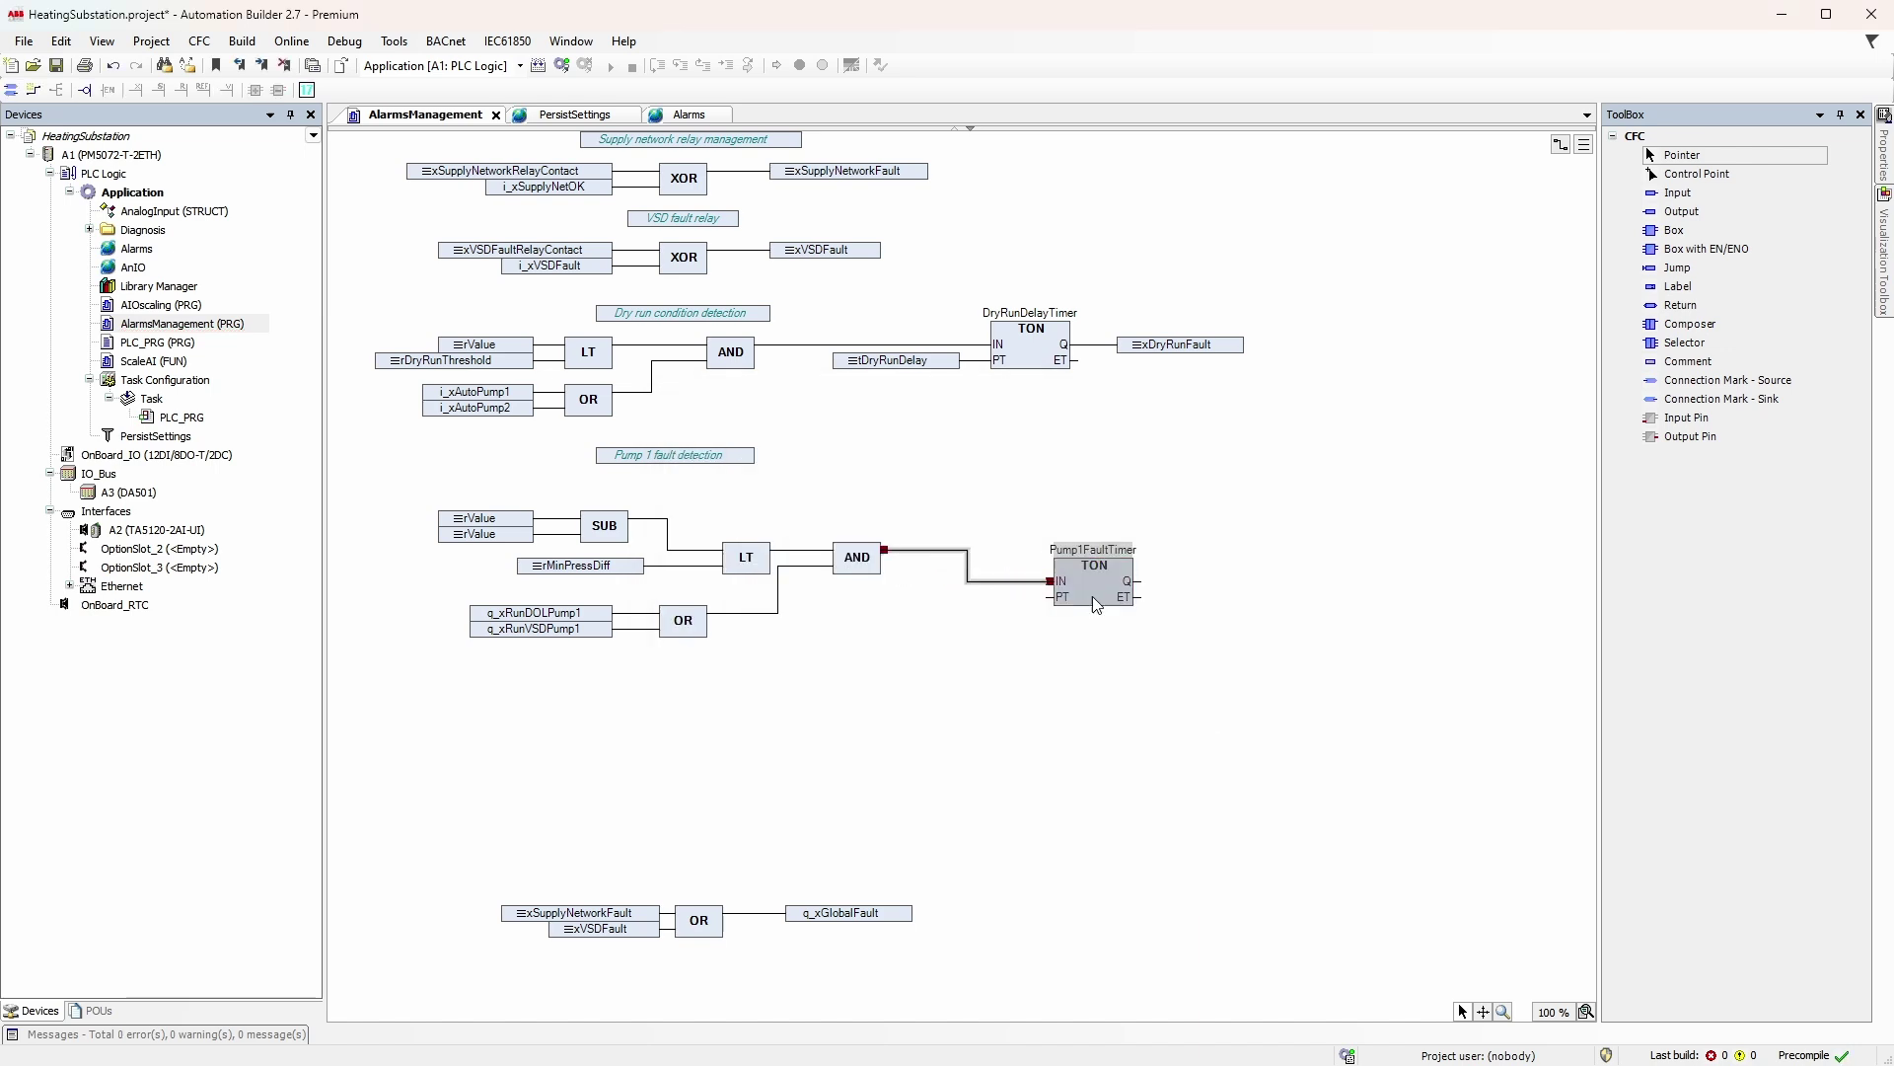
drag(1093, 597, 1092, 566)
text(.tPumpFaultDelay)
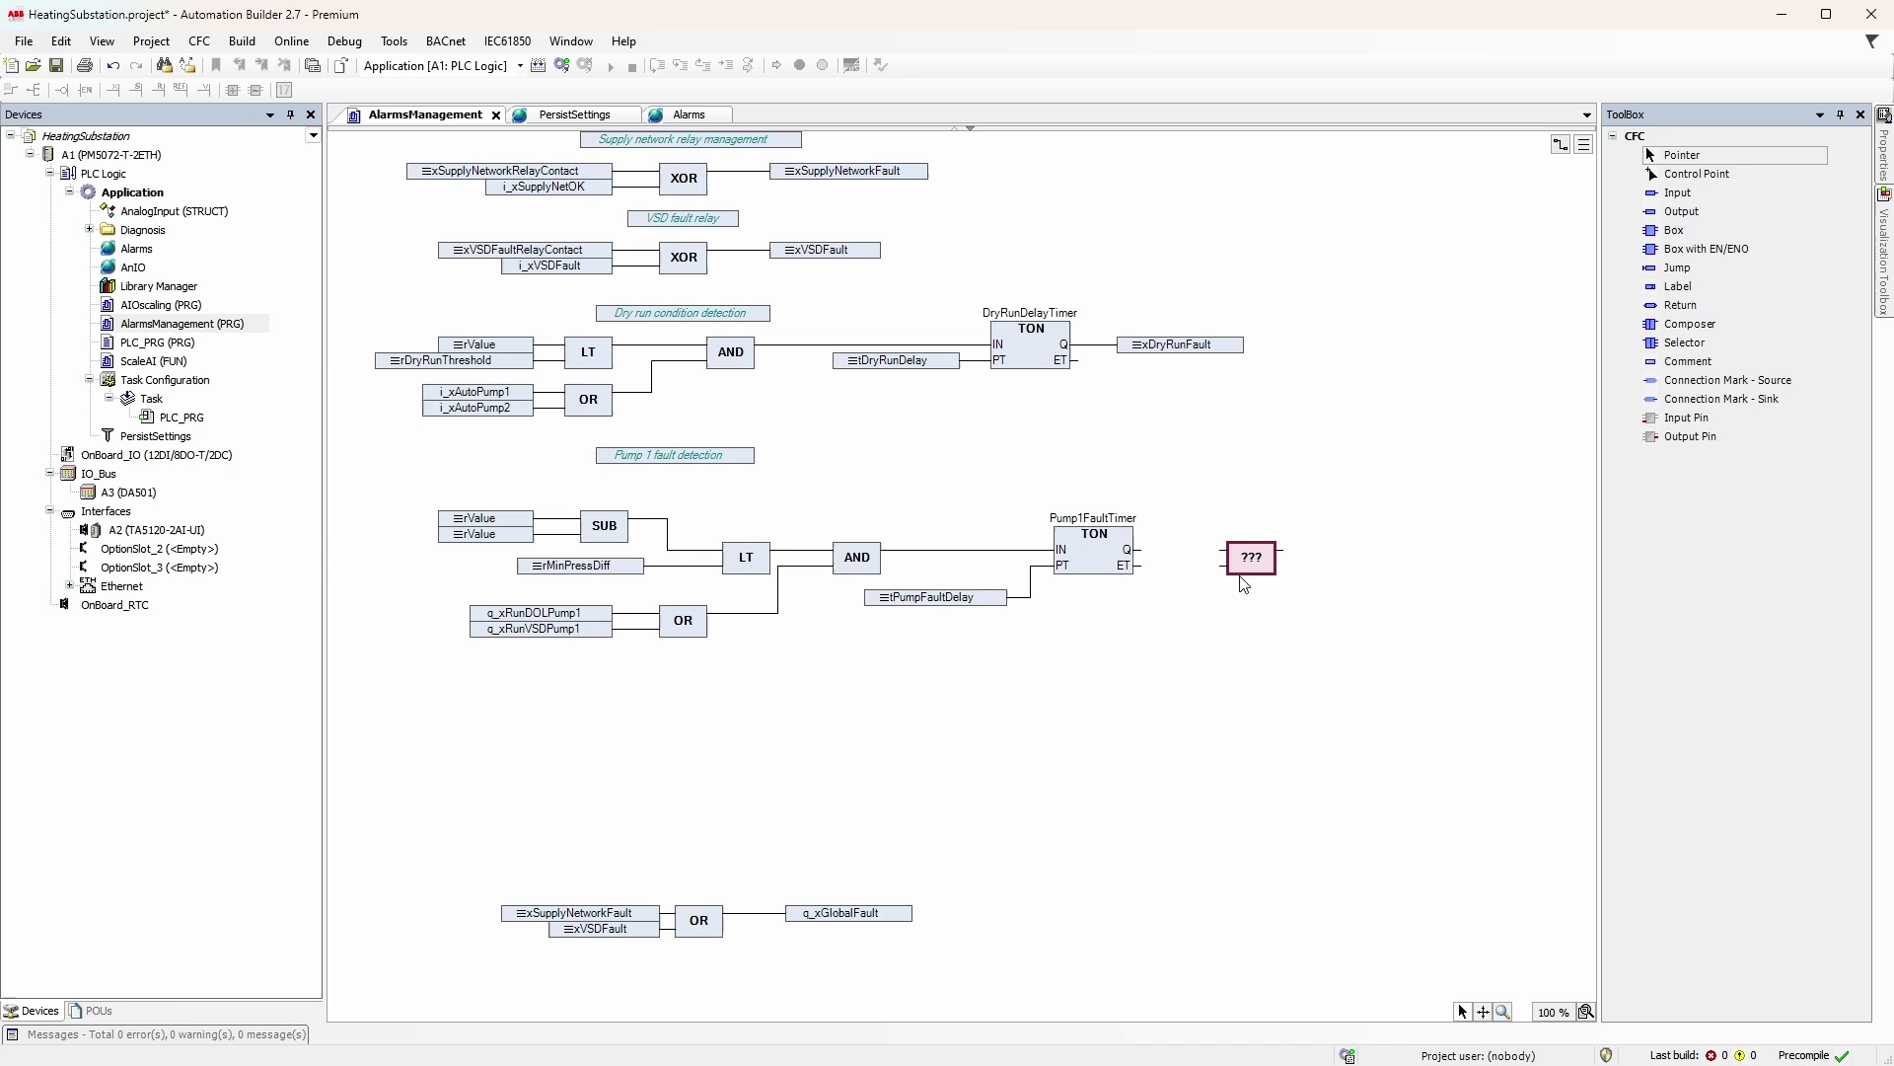
Make the new block an RS and wire Pump1FaultTimer Q to its SET input.
click(1290, 560)
text(Pump1FaultReset)
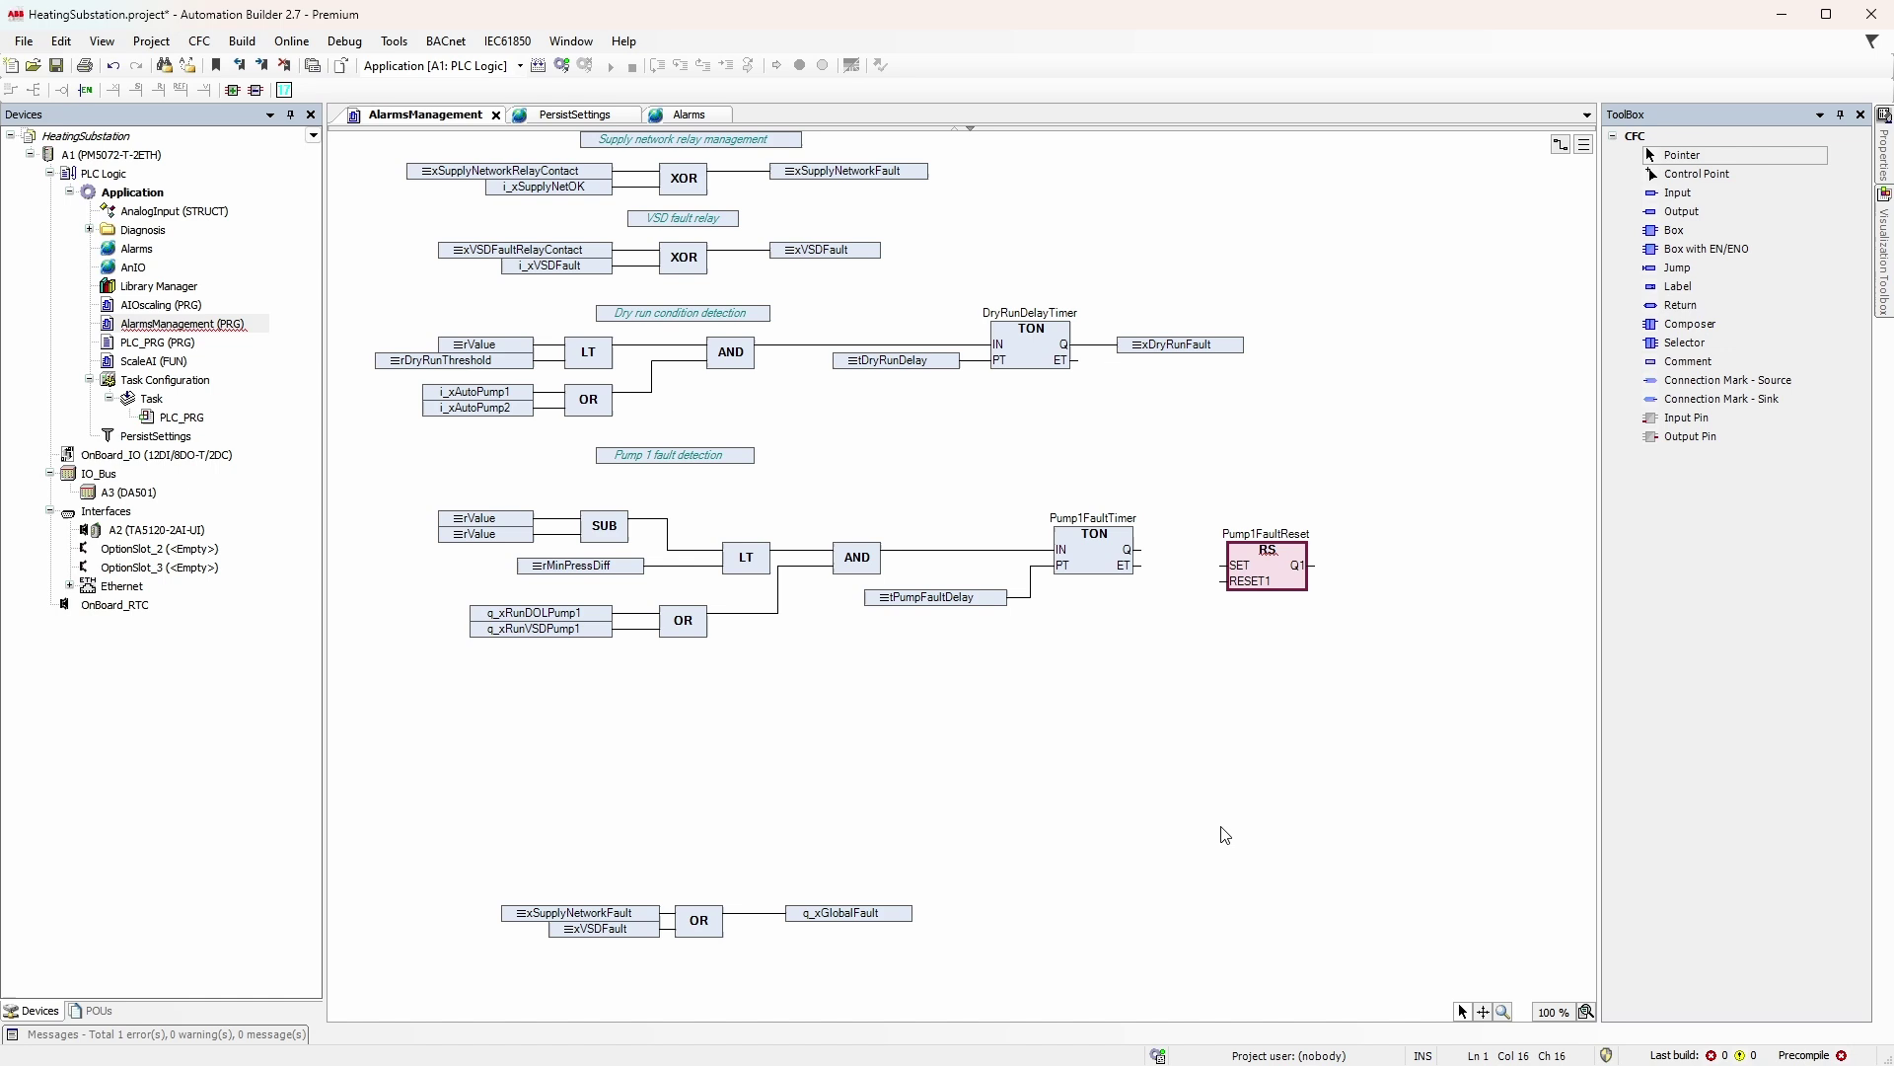
key(Return)
key(Return)
drag(1137, 549, 1216, 574)
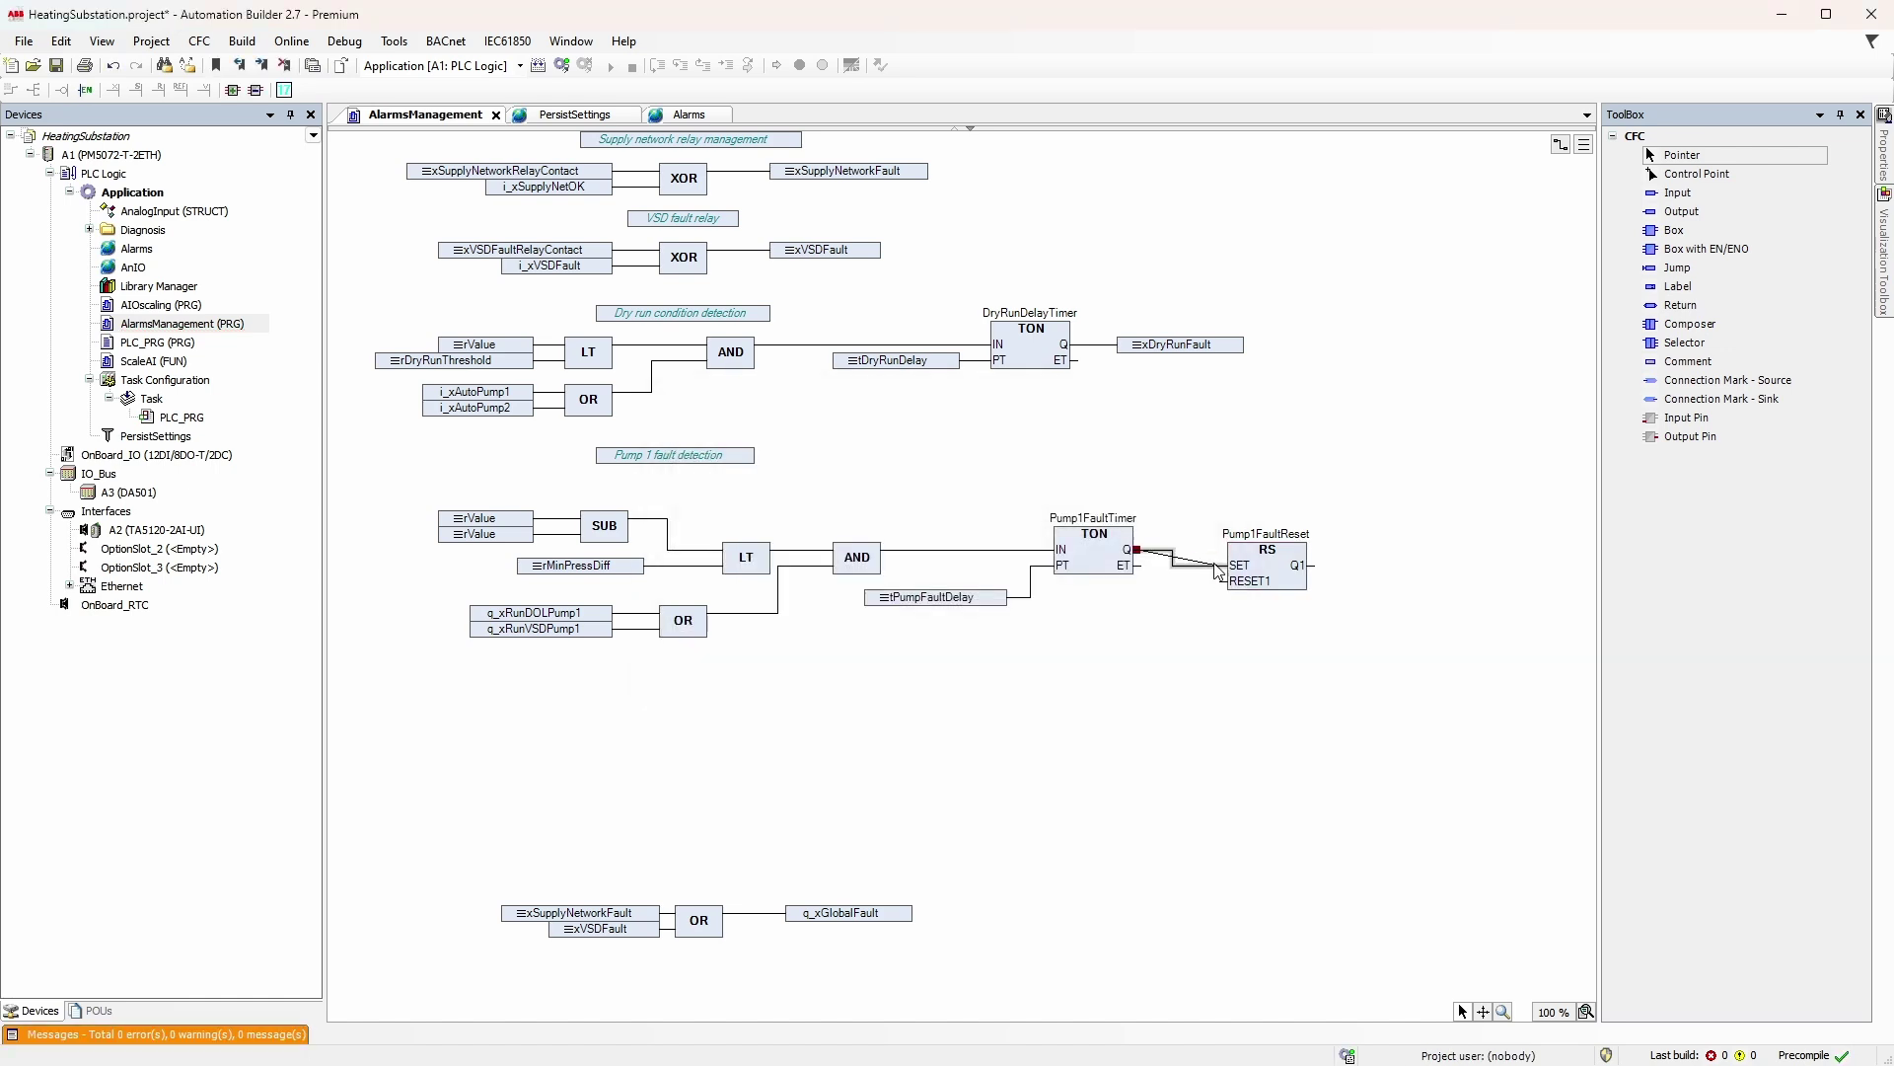
Declare xPump1Fault in the Alarms list and attach it as an output on Q1.
click(688, 113)
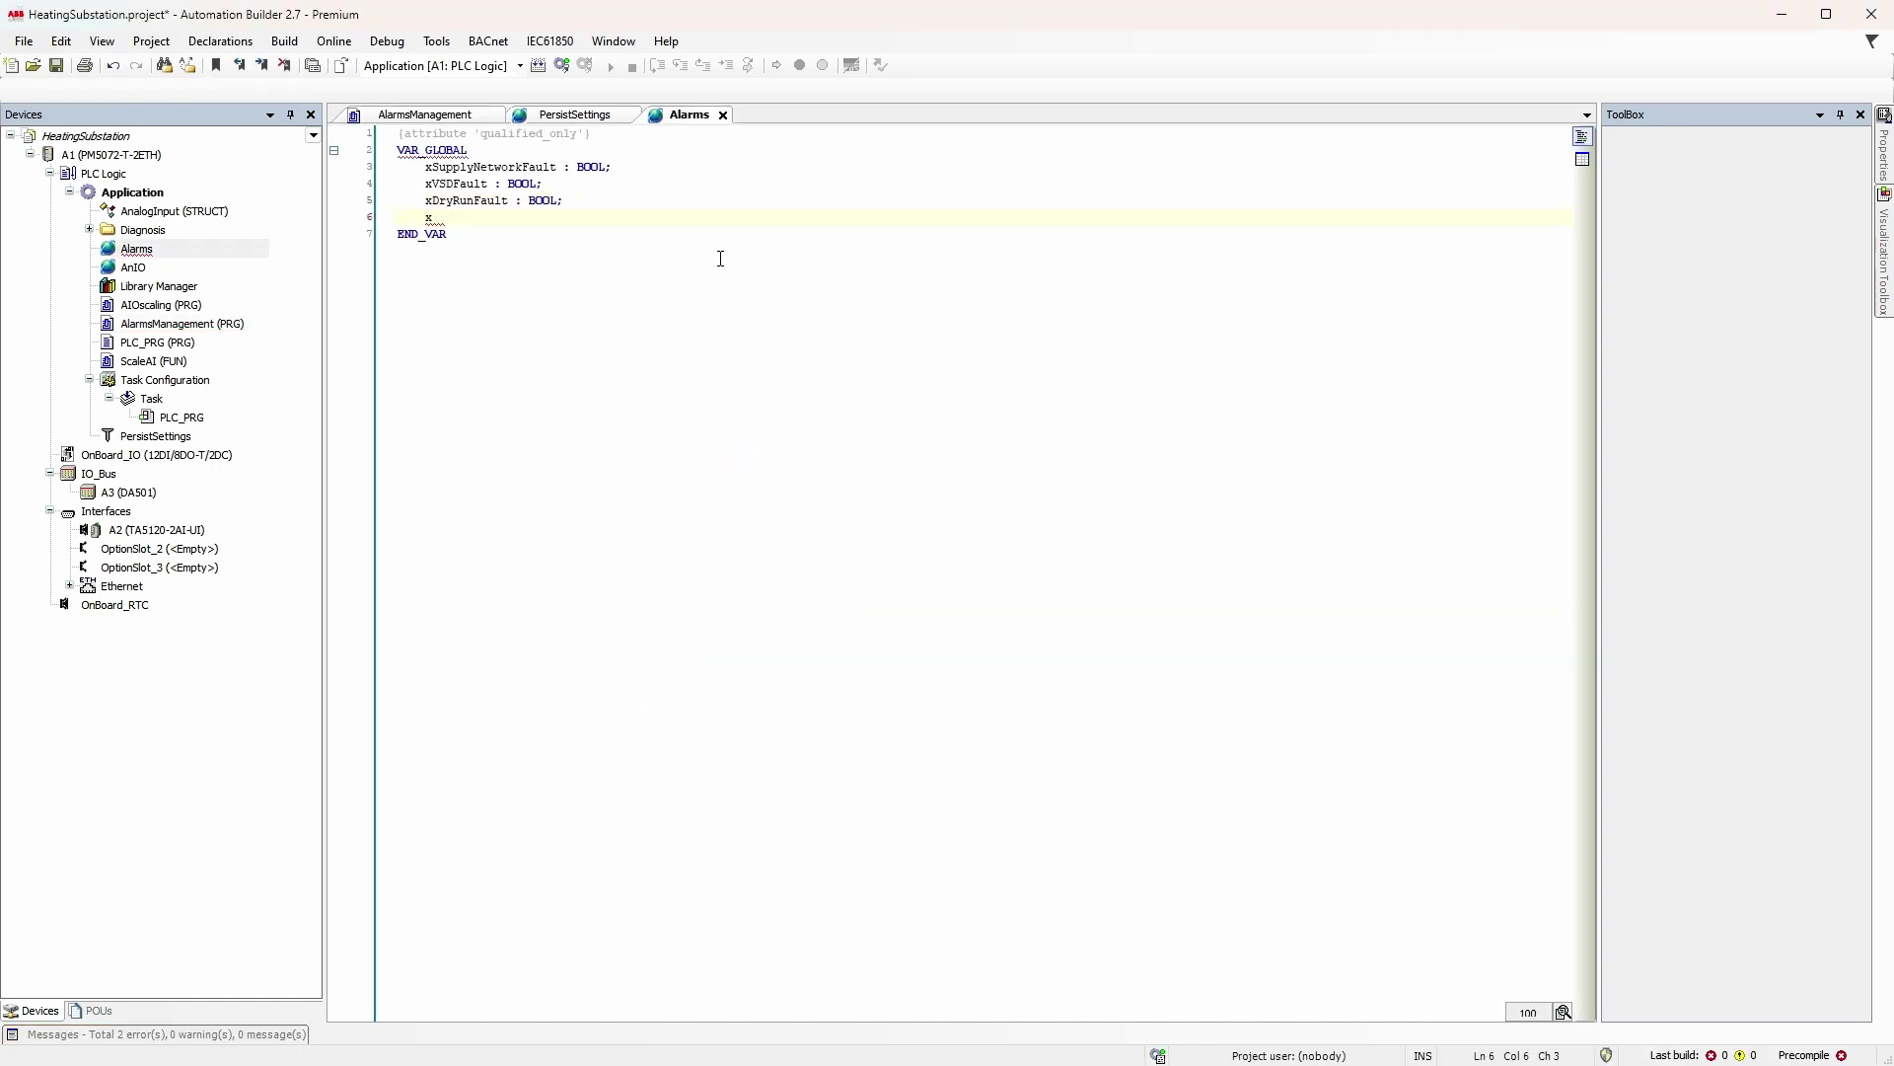
text(Pump1Fault : BOOL)
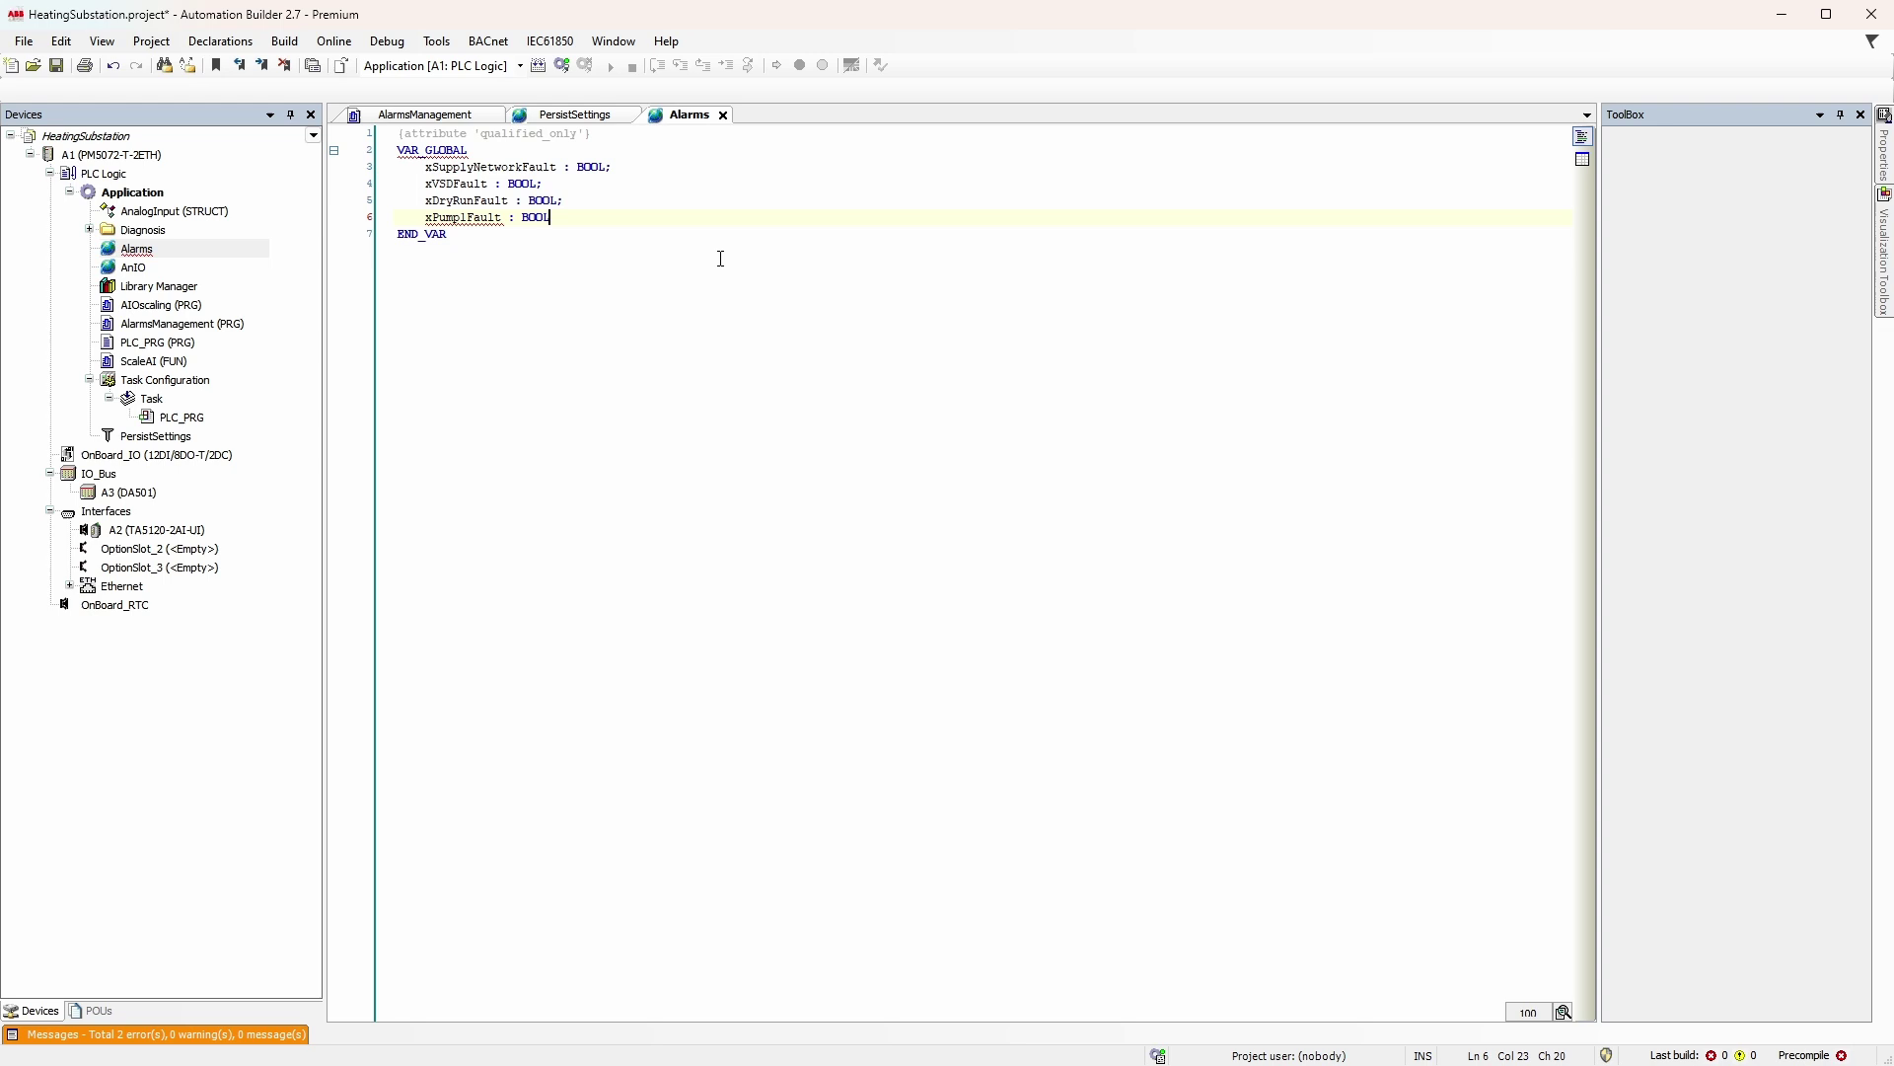
text(;)
key(ctrl+Tab)
click(1409, 556)
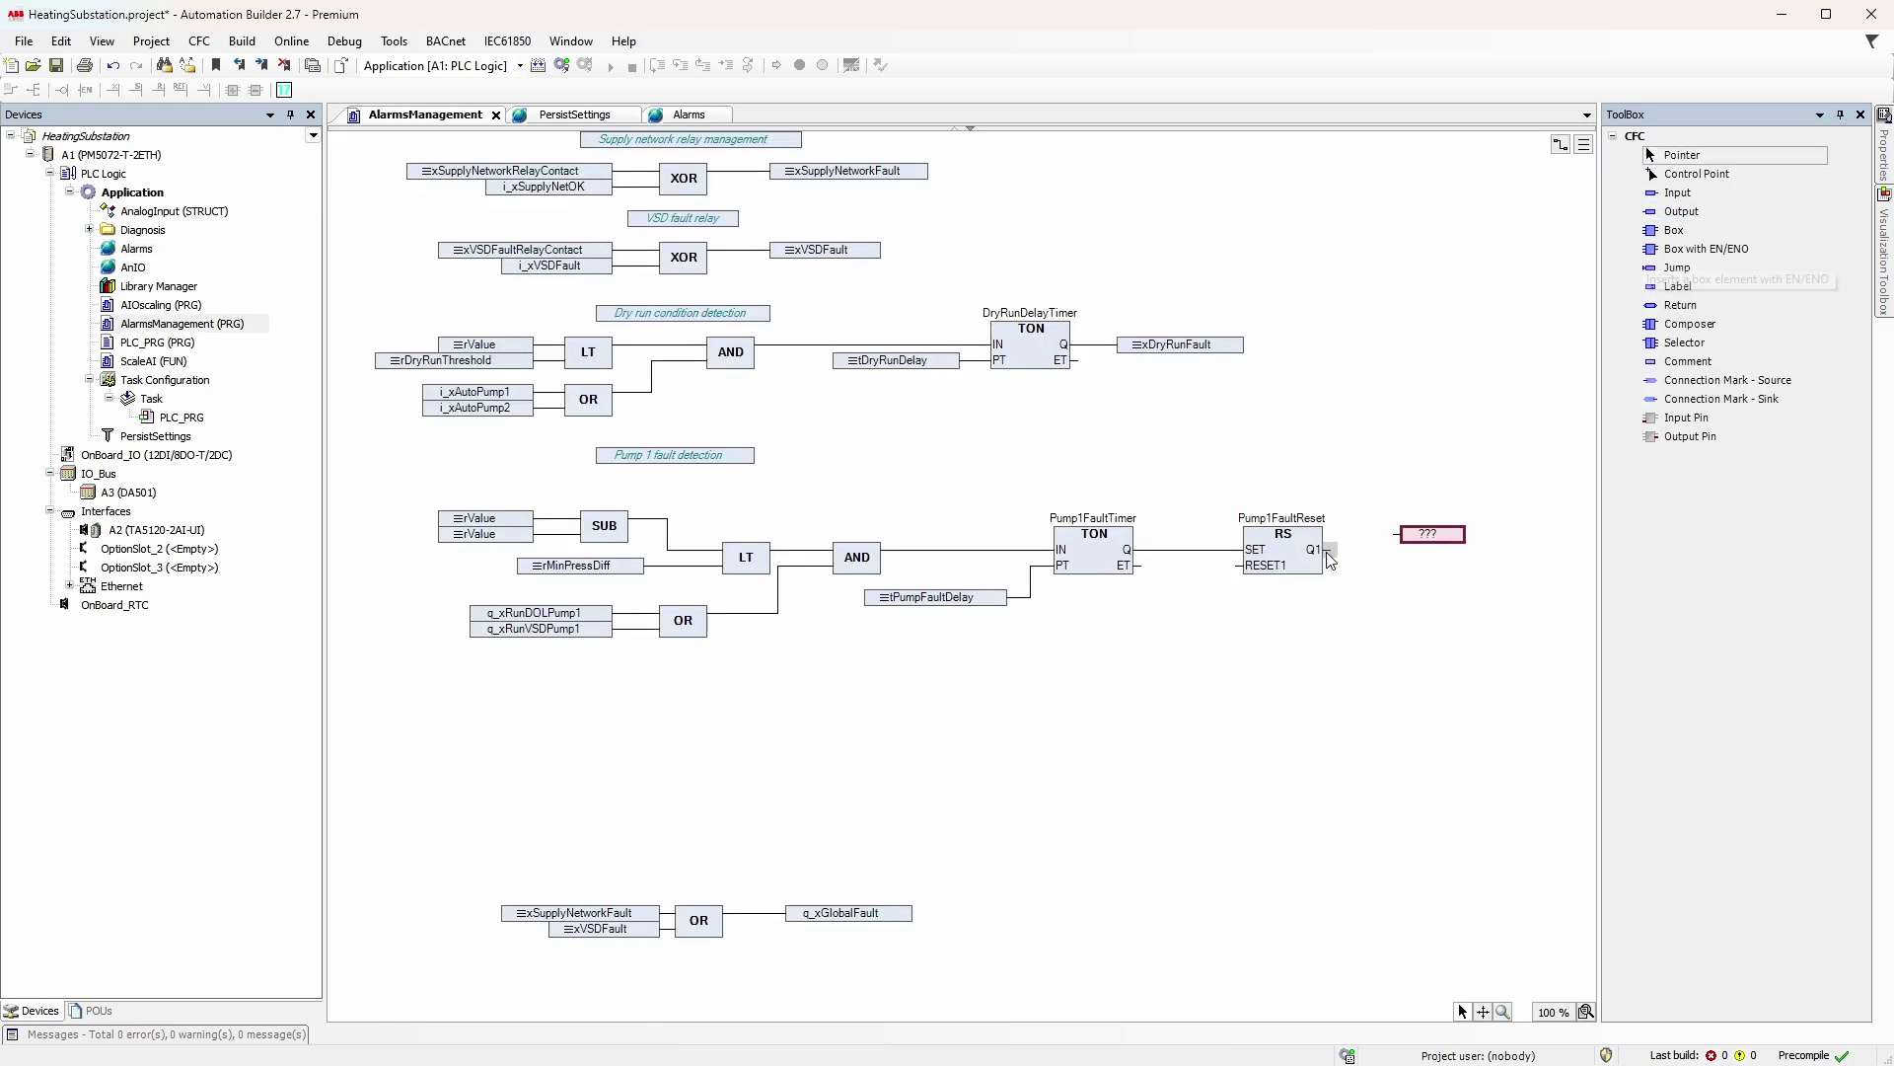
drag(1327, 550, 1403, 550)
text(ALa)
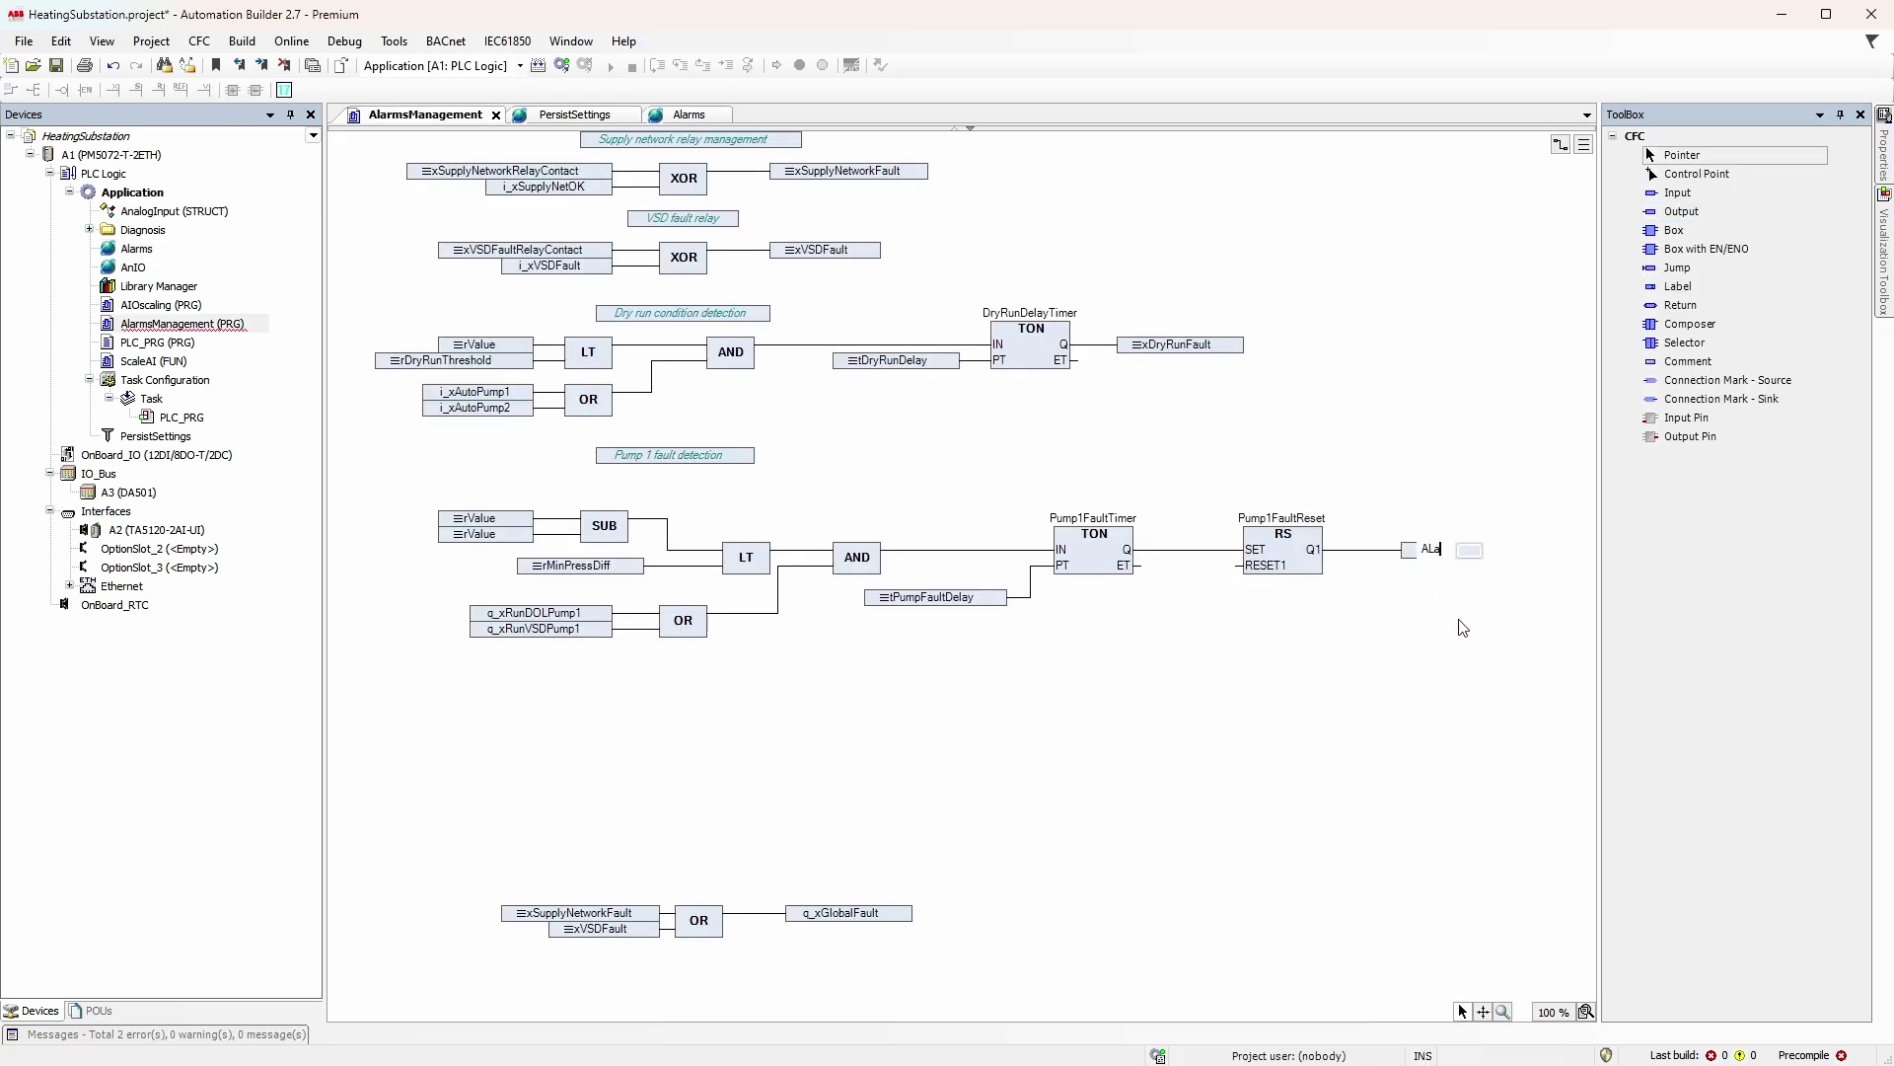
text(xPump1Fault)
key(Return)
Wire i_xAutoPump1 into the inverted RESET1 input, then select the whole Pump 1 network.
click(1672, 198)
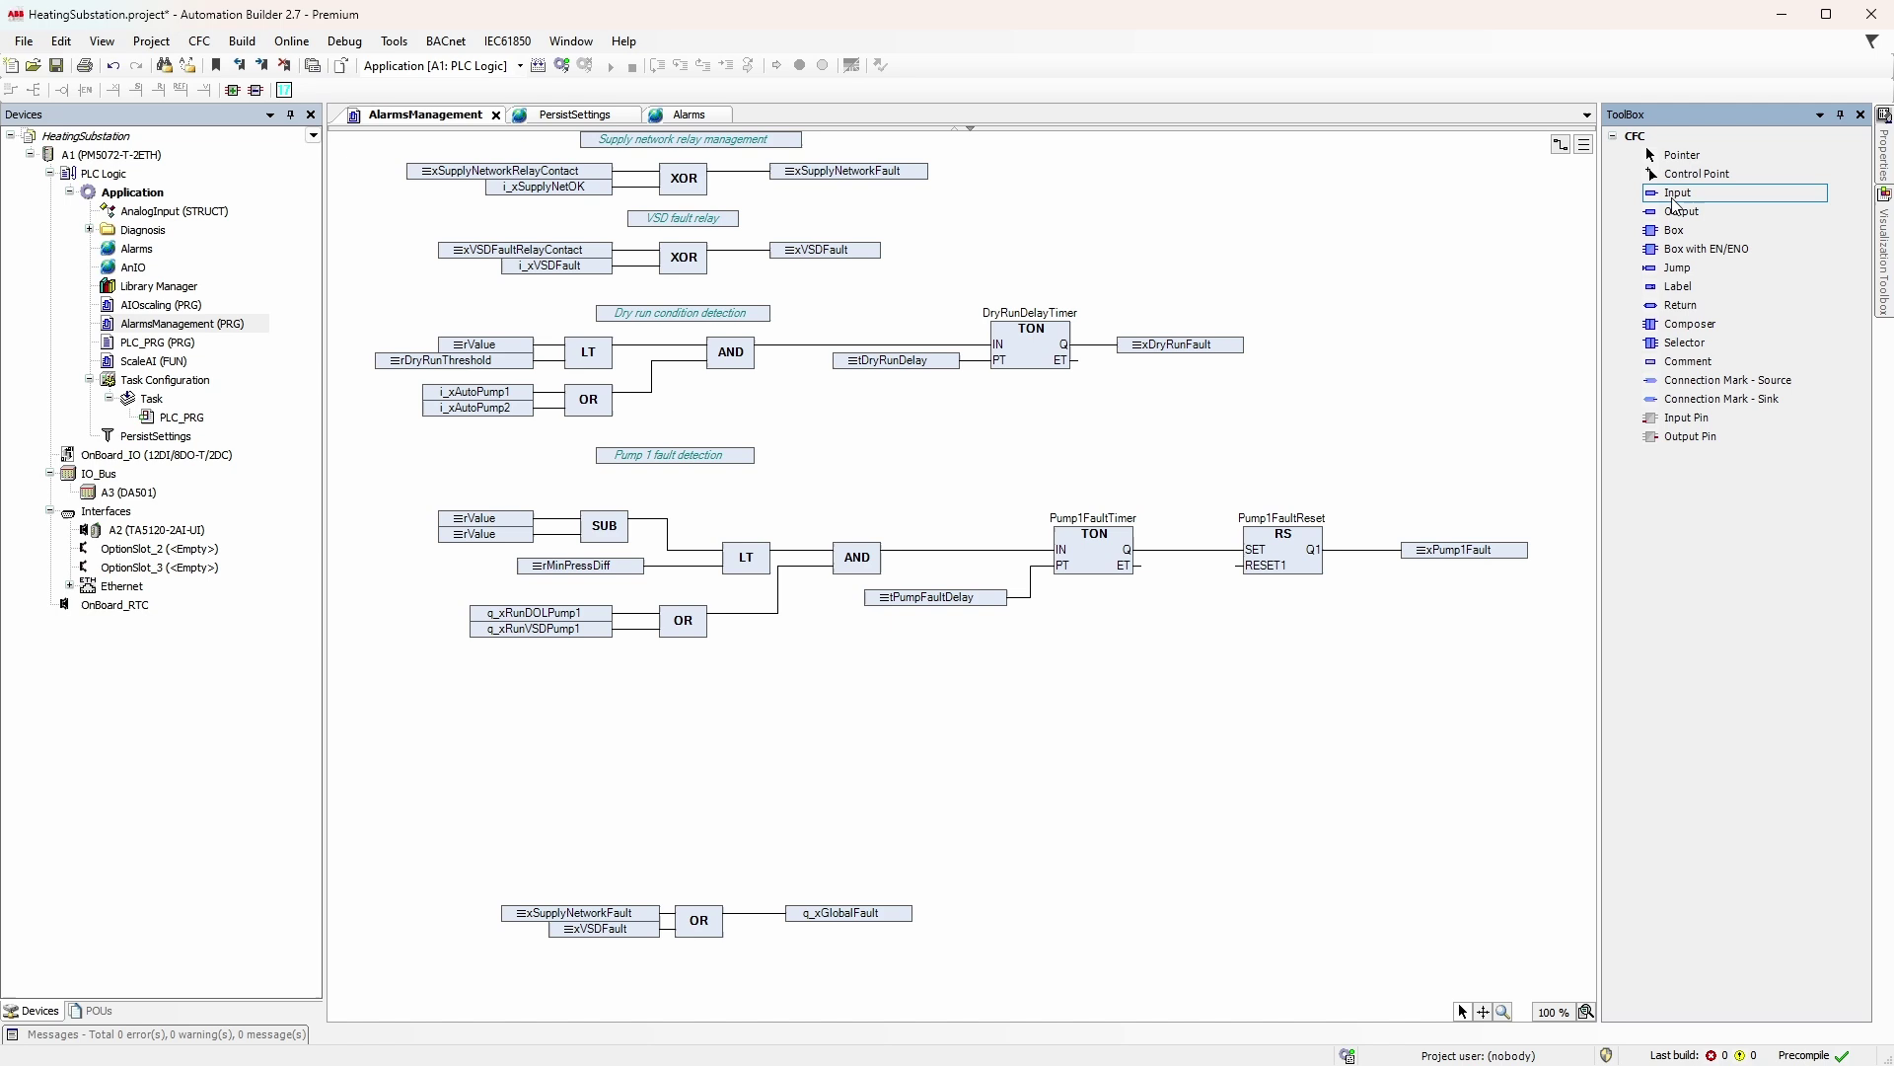
click(1074, 655)
text(i_x)
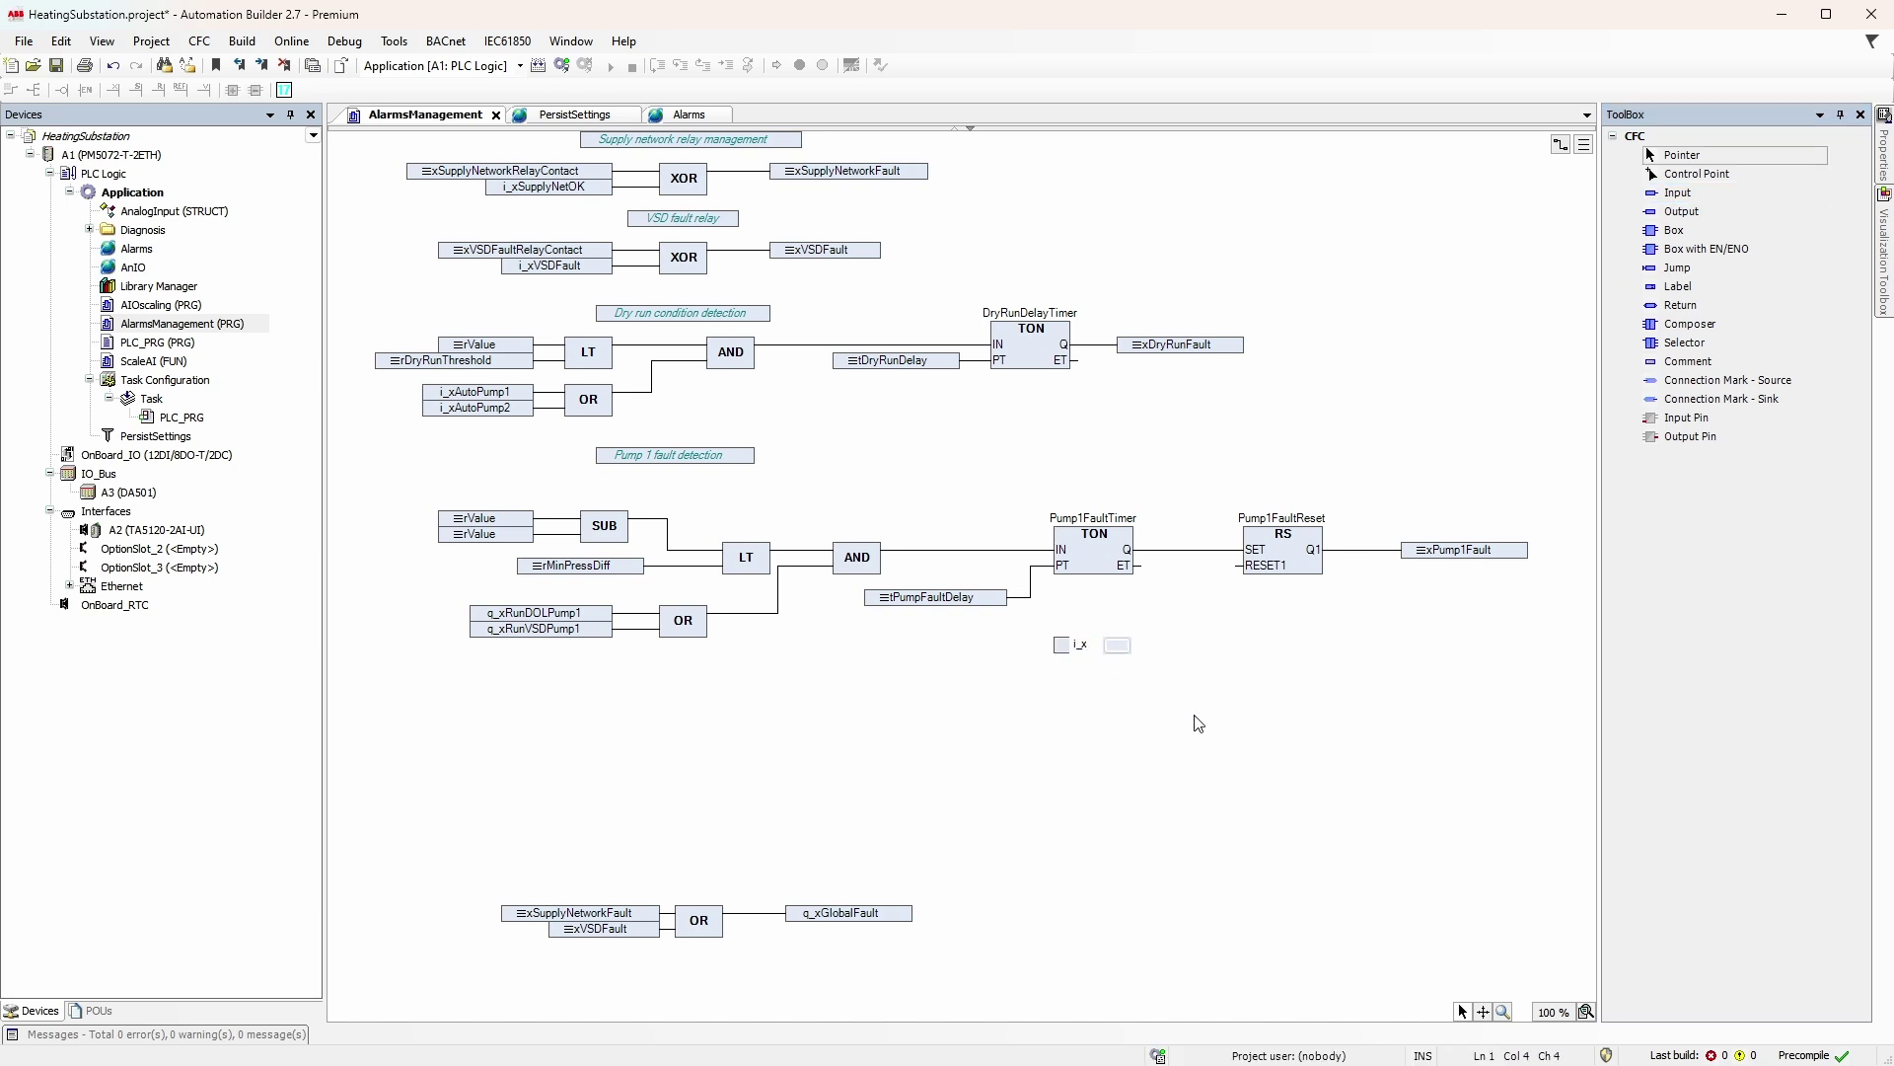
text(AutoPump1)
key(Return)
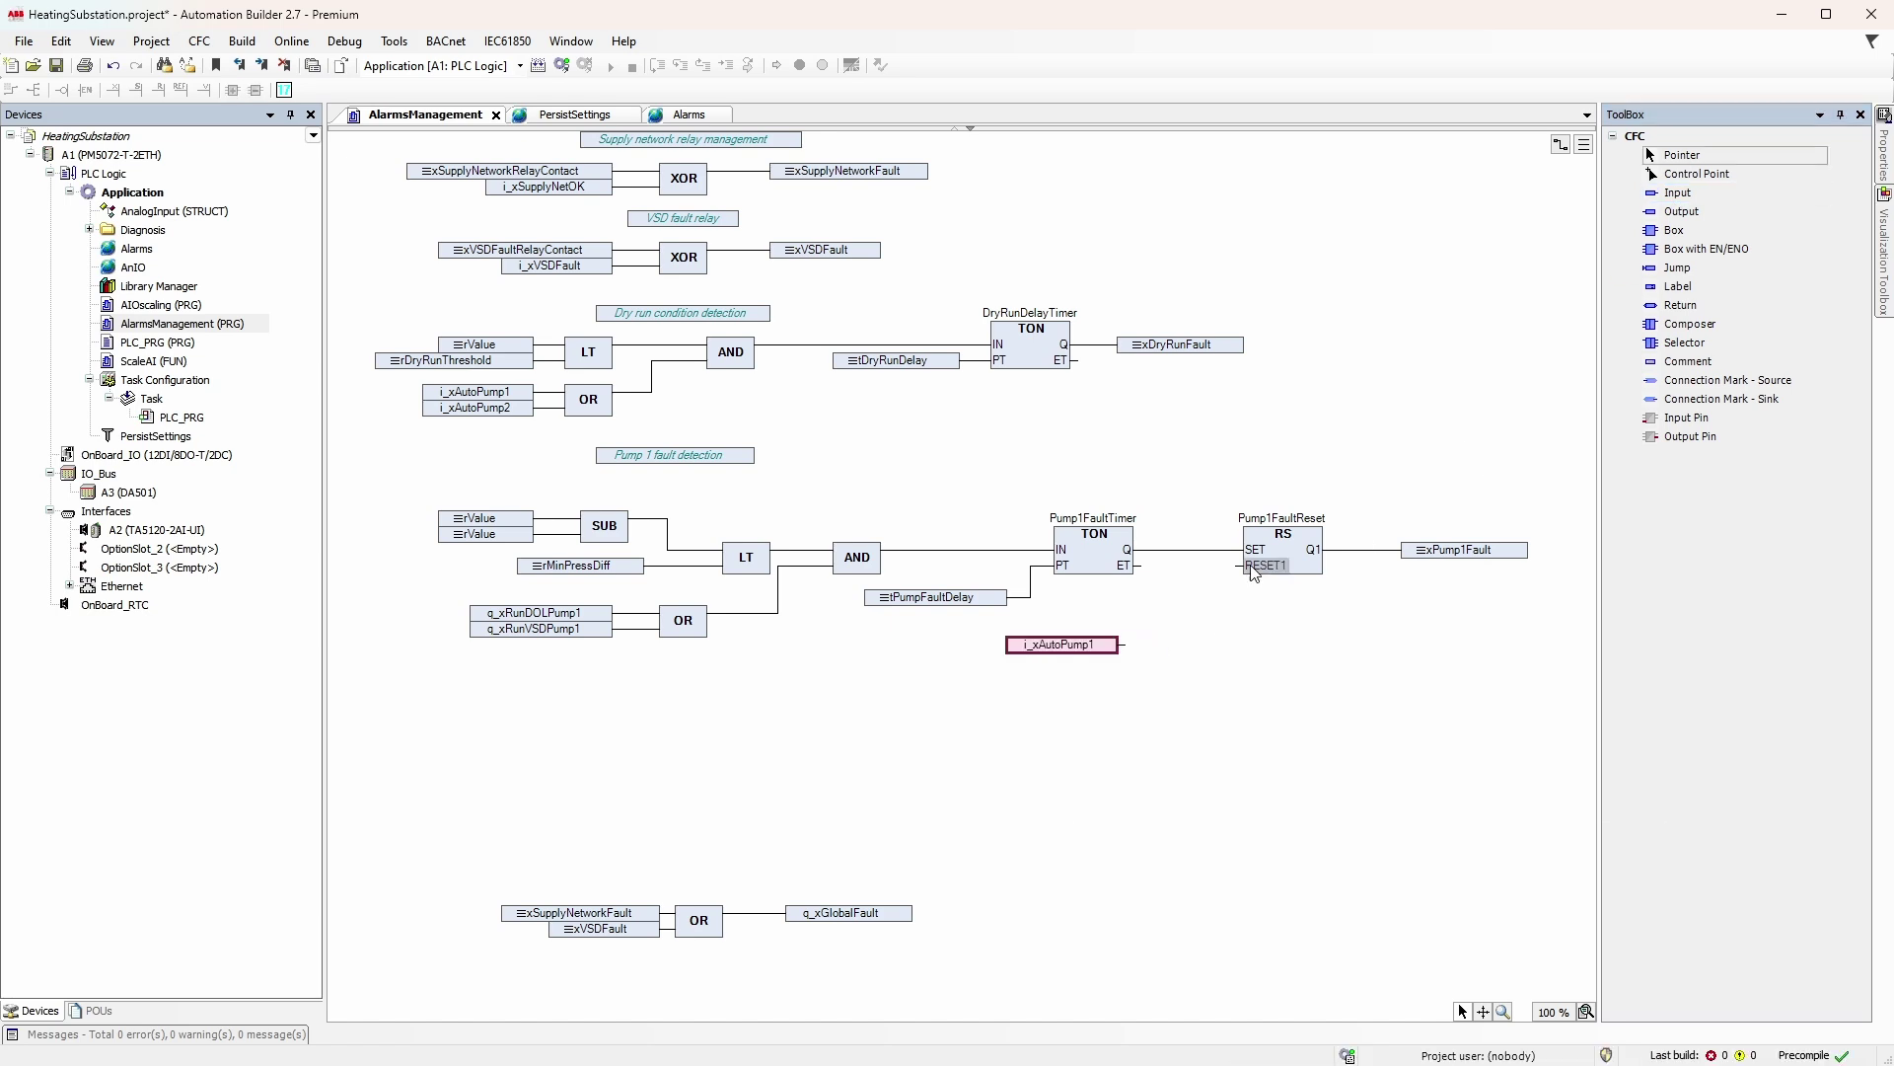
right_click(1237, 567)
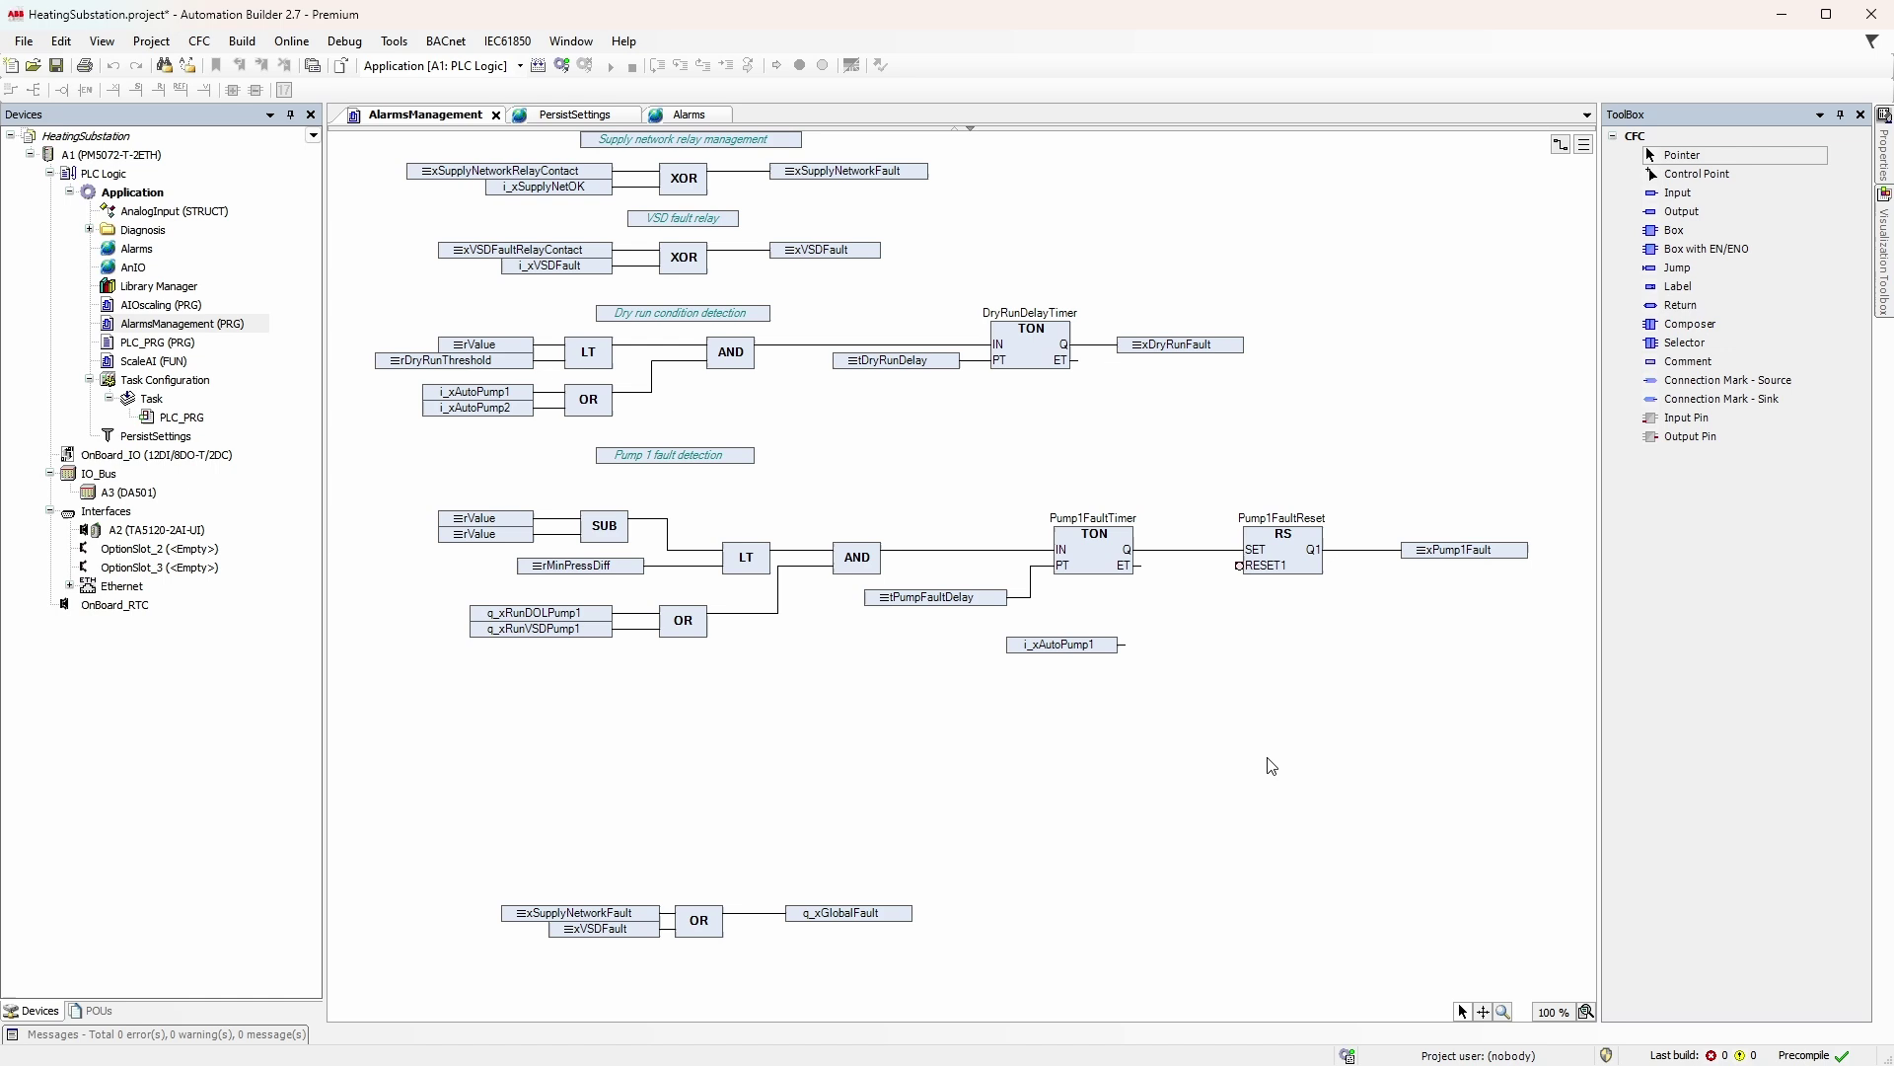
click(1288, 730)
drag(1122, 644, 1237, 568)
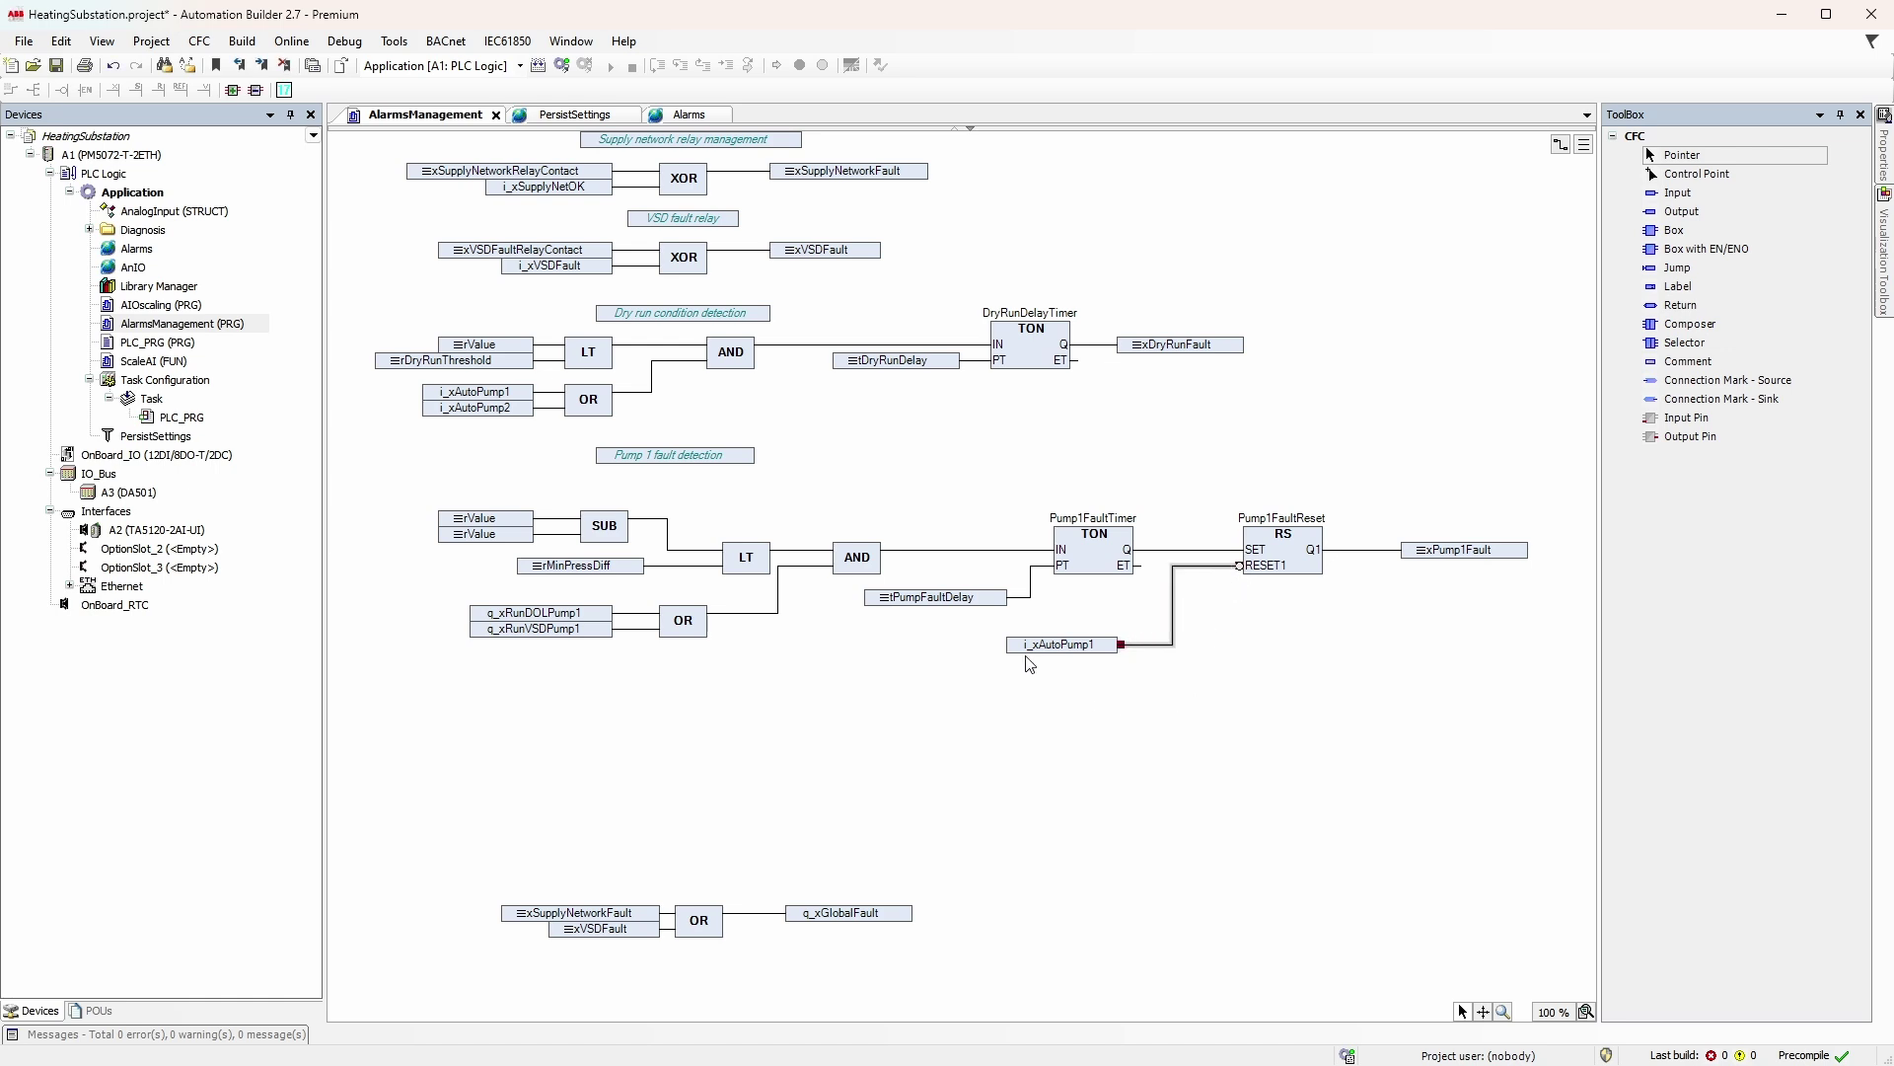
drag(1027, 648, 1090, 614)
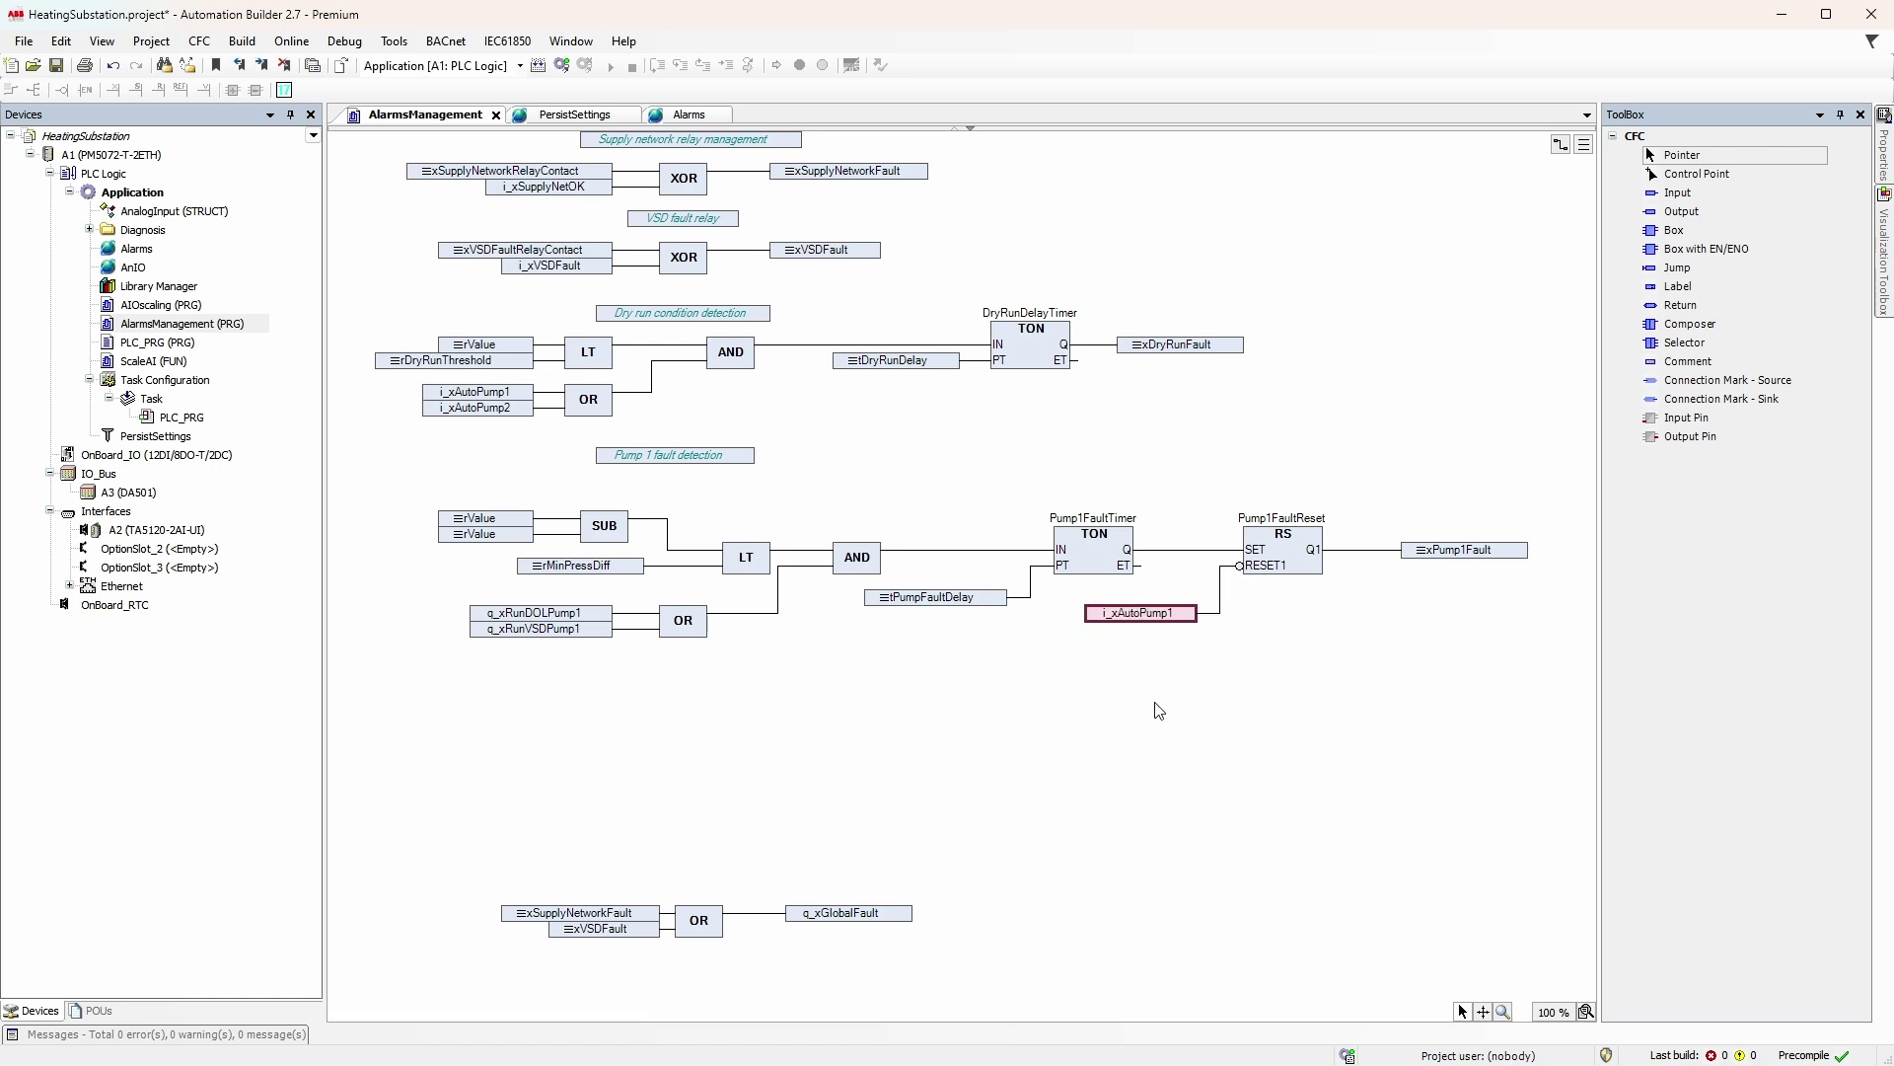
drag(1518, 547, 1427, 561)
drag(370, 468, 1569, 731)
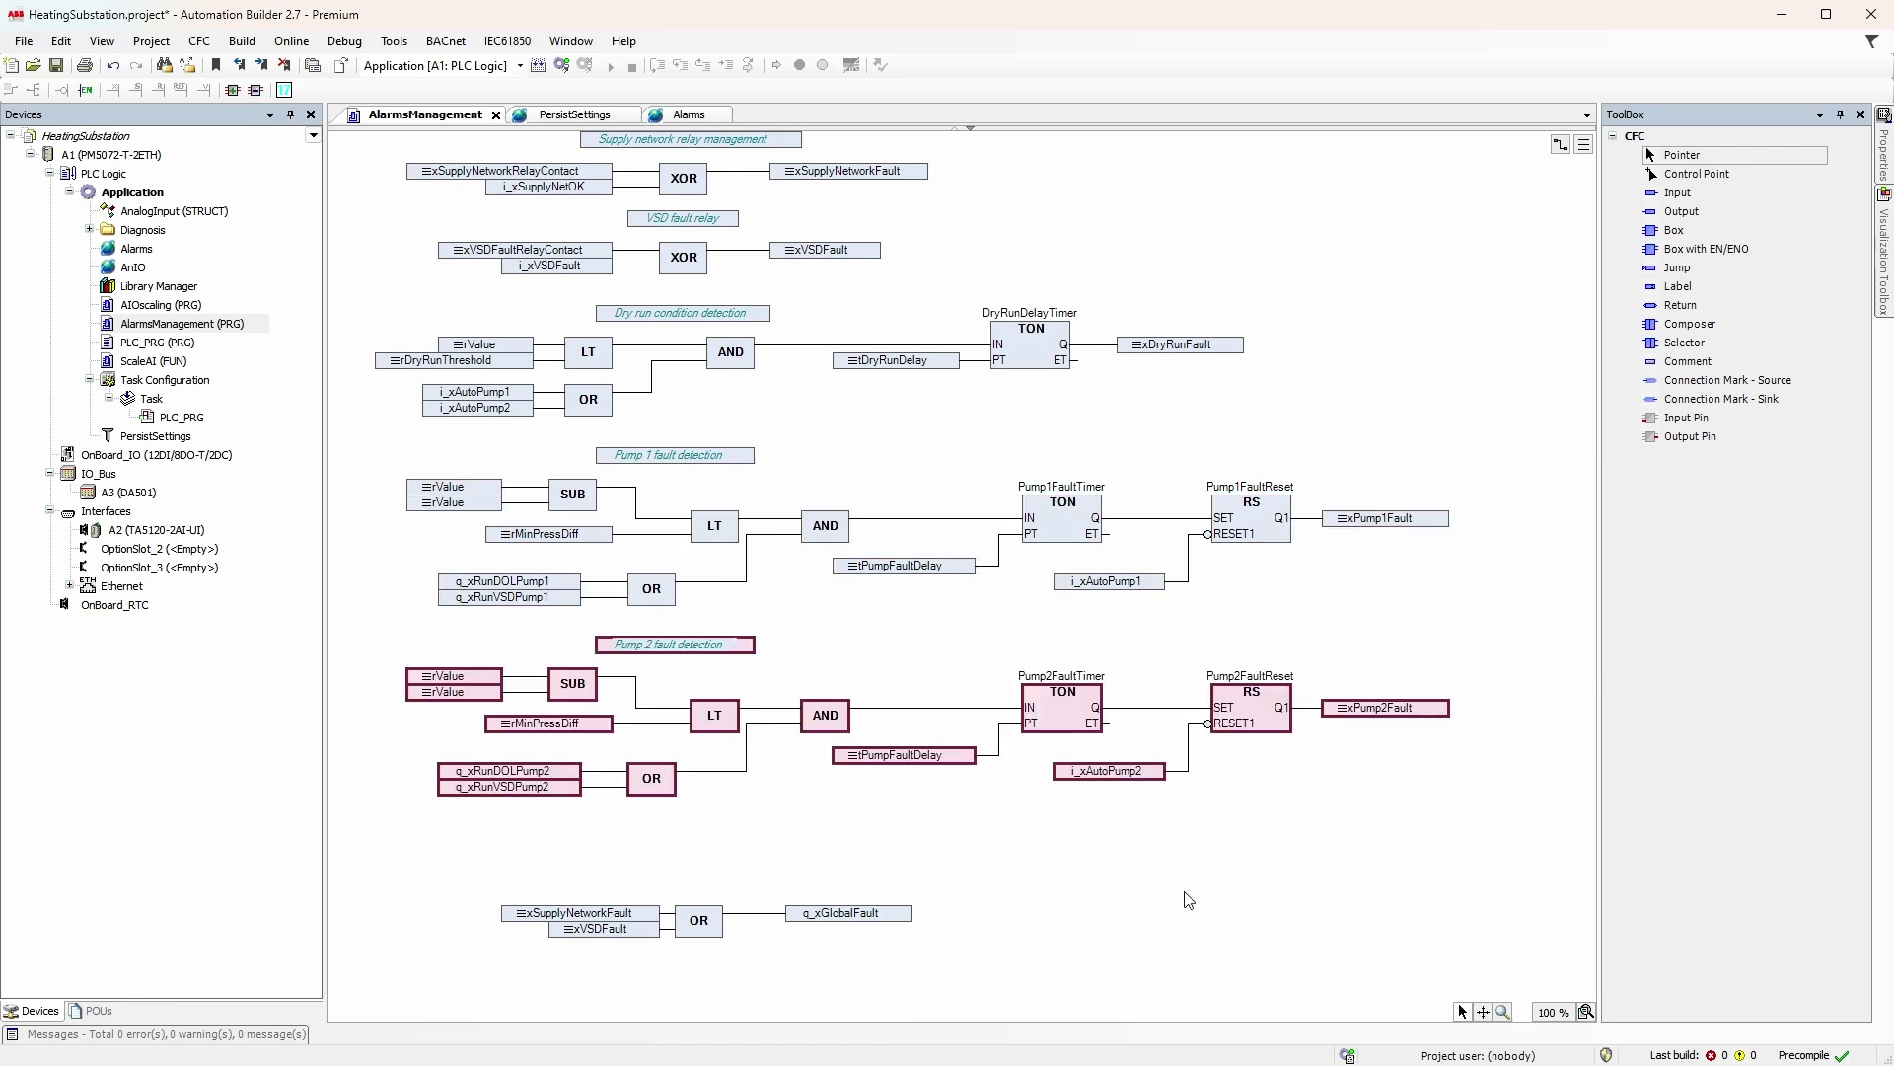
Extend the global fault OR with xDryRunFault, xPump1Fault and xPump2Fault inputs.
click(1185, 899)
right_click(703, 924)
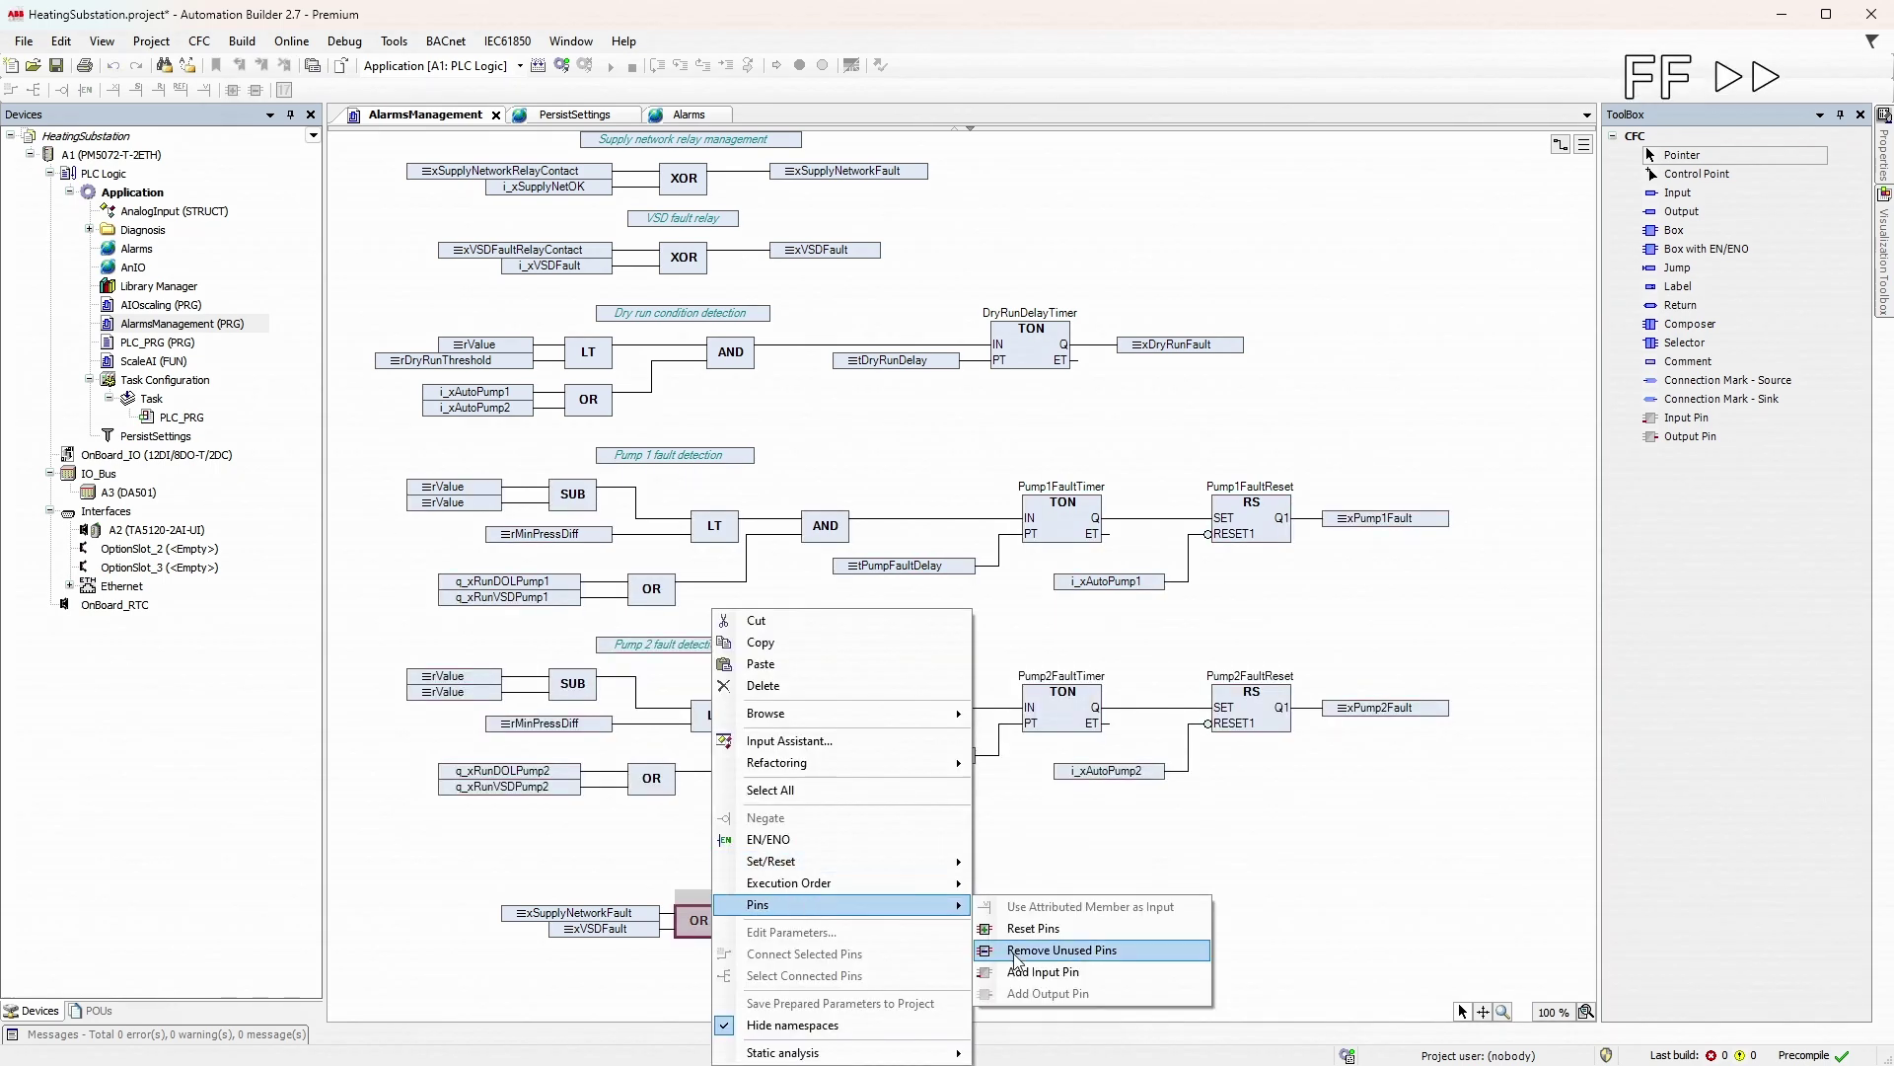
click(1066, 966)
text(Ala)
key(Return)
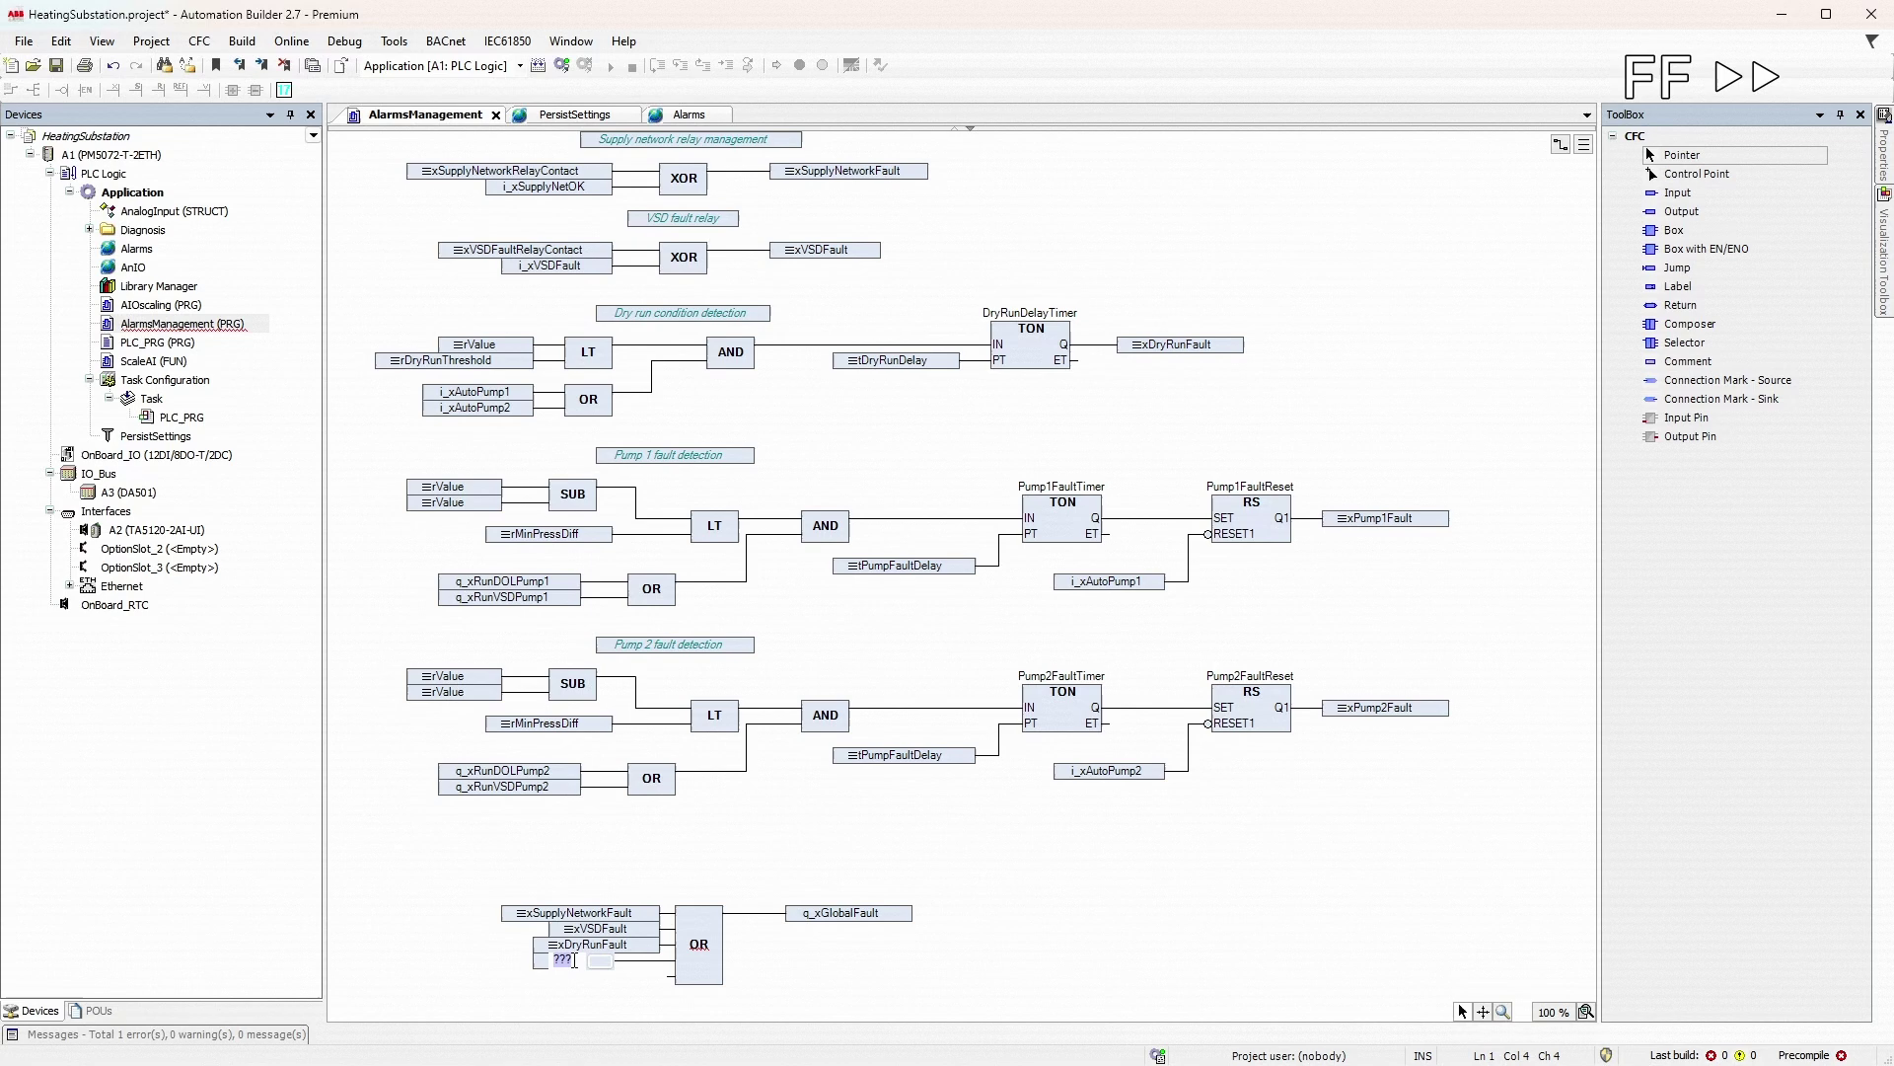
text(xPump1Fault)
key(Return)
text(xPump2Fault)
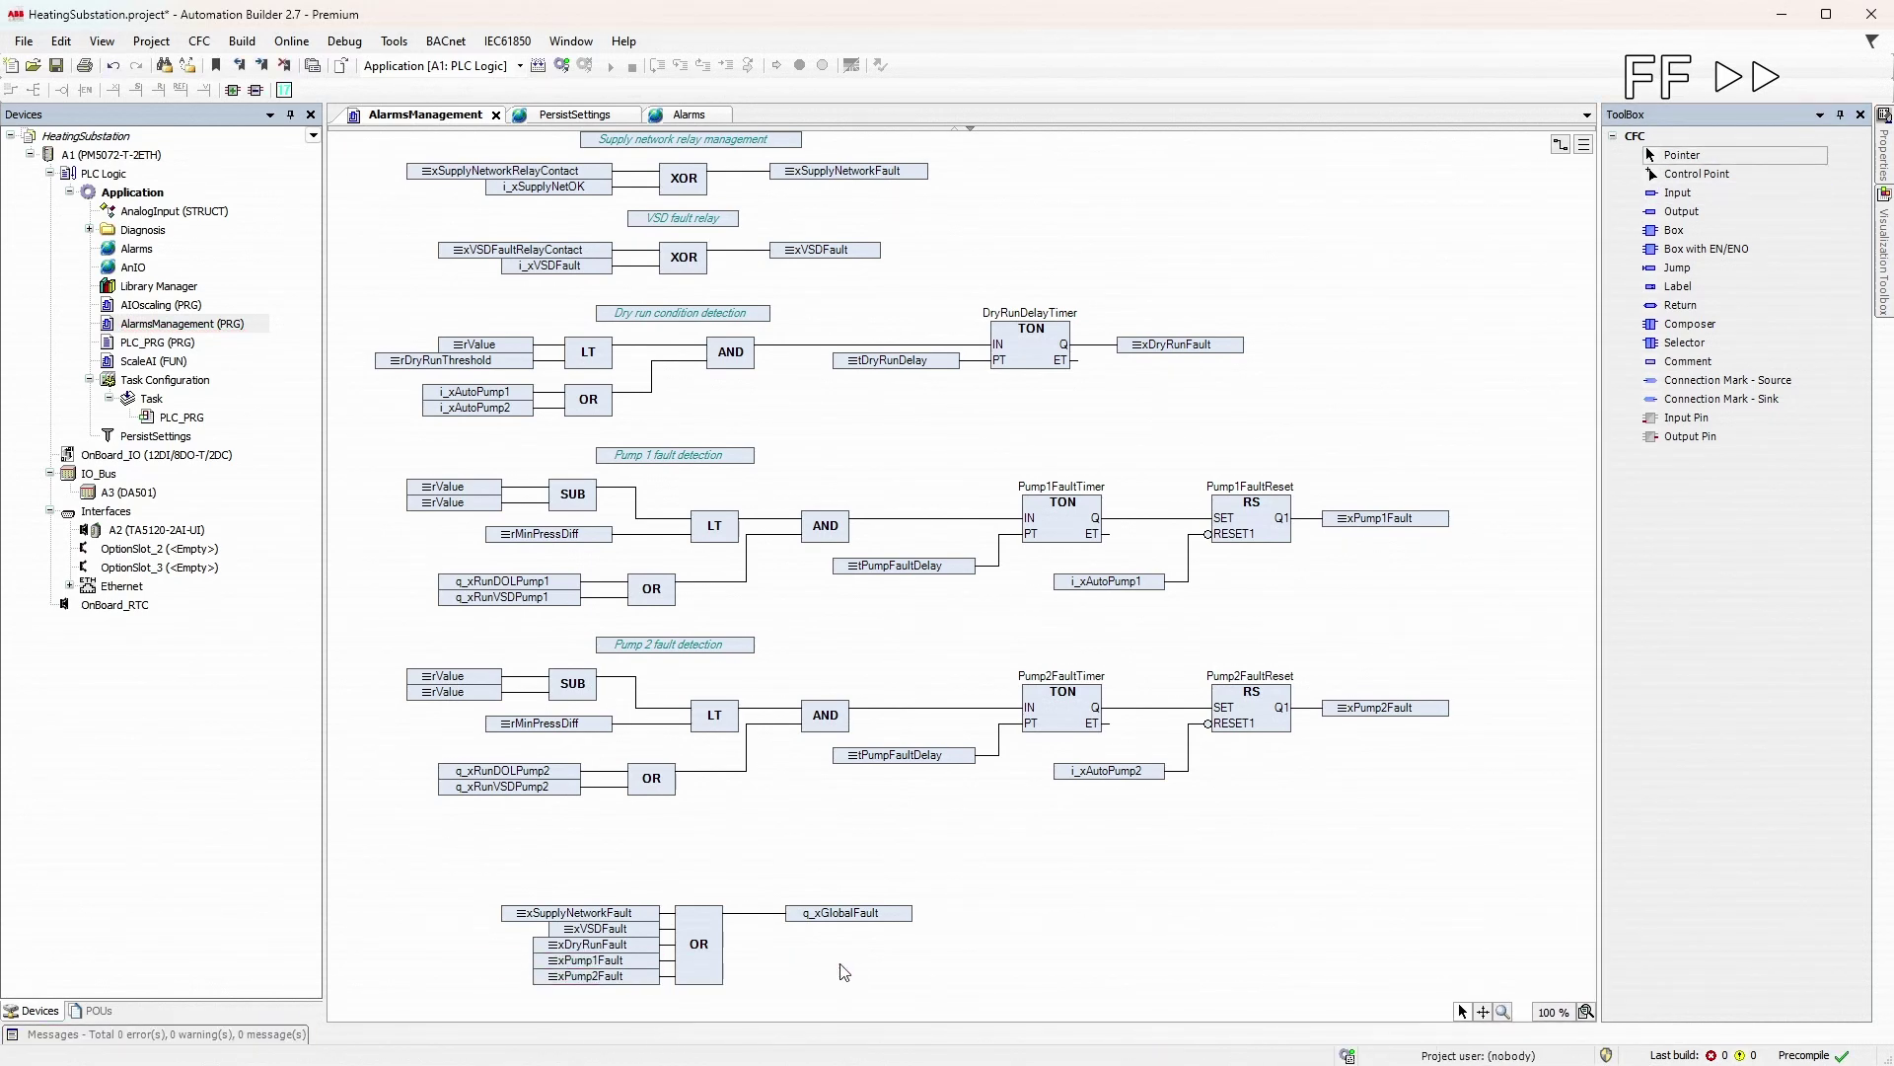
key(Return)
Add ambient, supply, return and outdoor temperature faults to the OR; choose Ladder Logic Diagram.
click(580, 939)
text(Al)
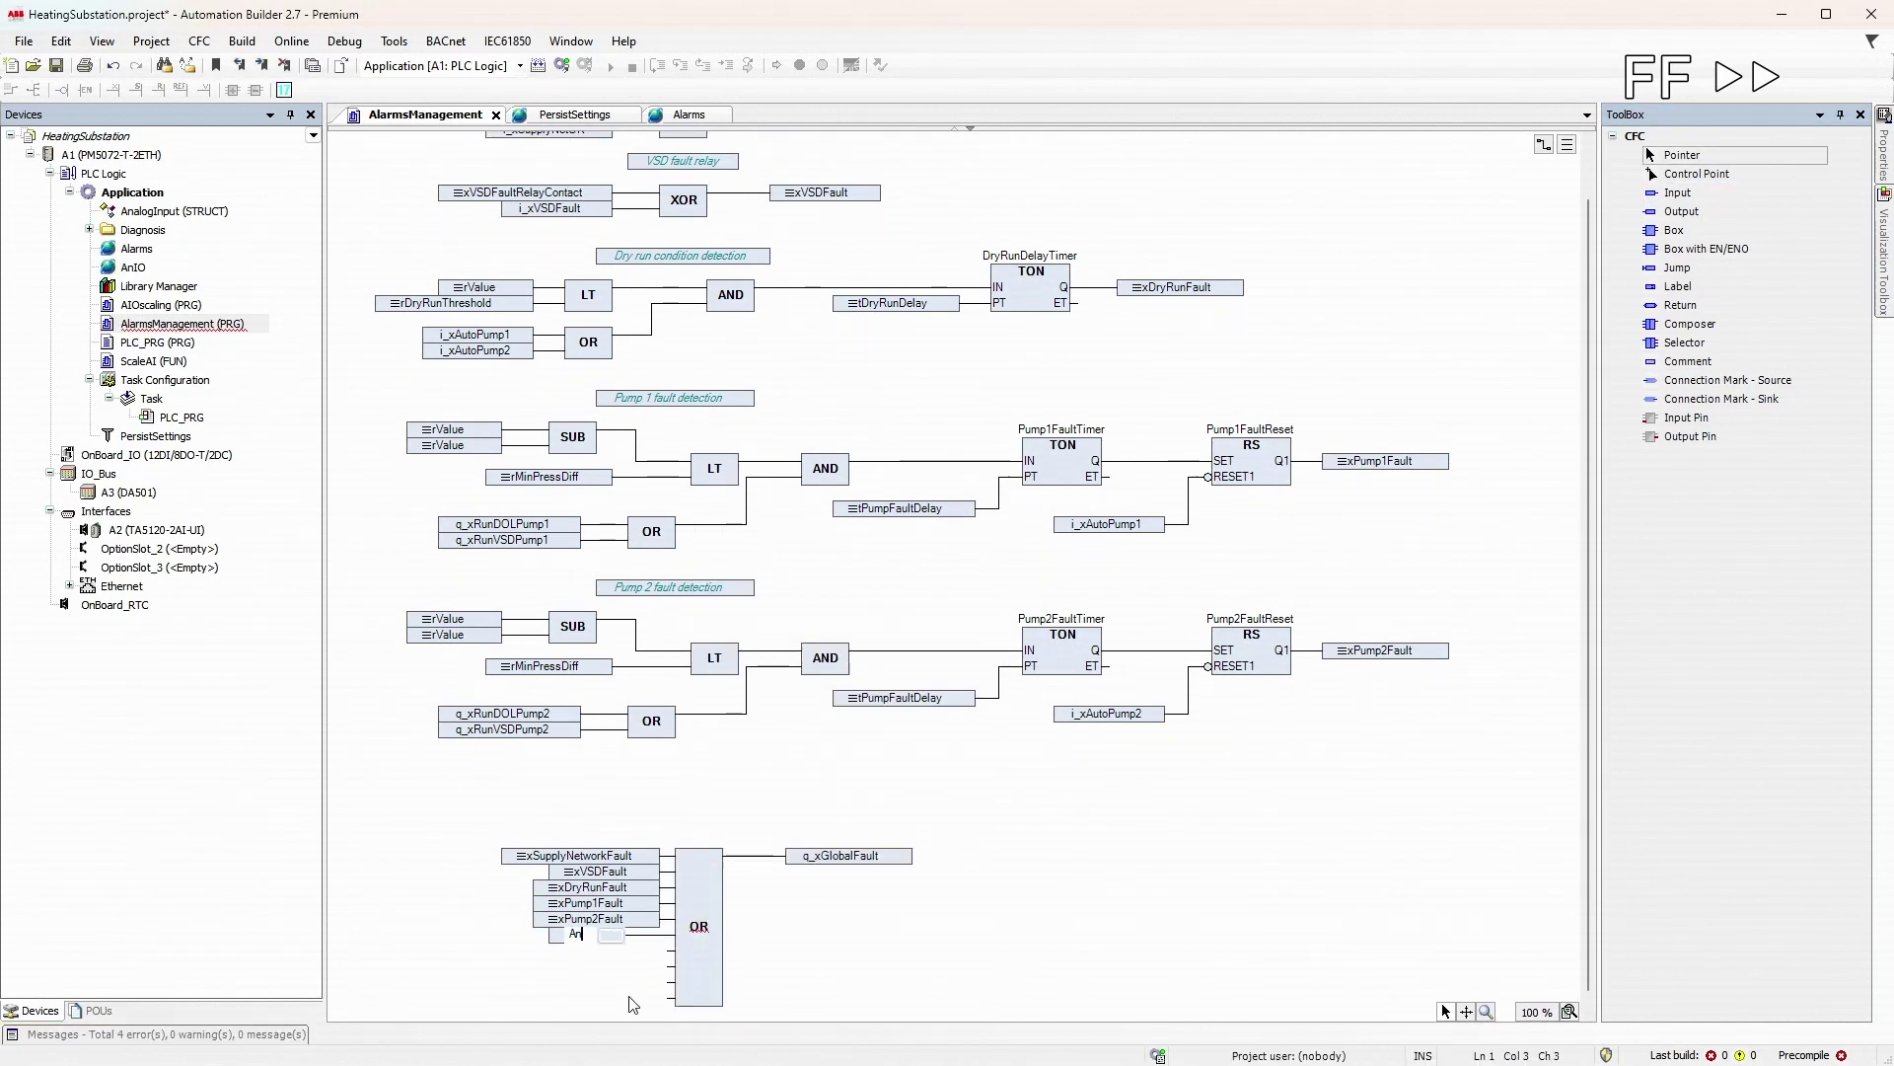
text(AnIO.stAmbientTemp.xFault)
key(Return)
text(AnIO.stSupplyTemp.xFault)
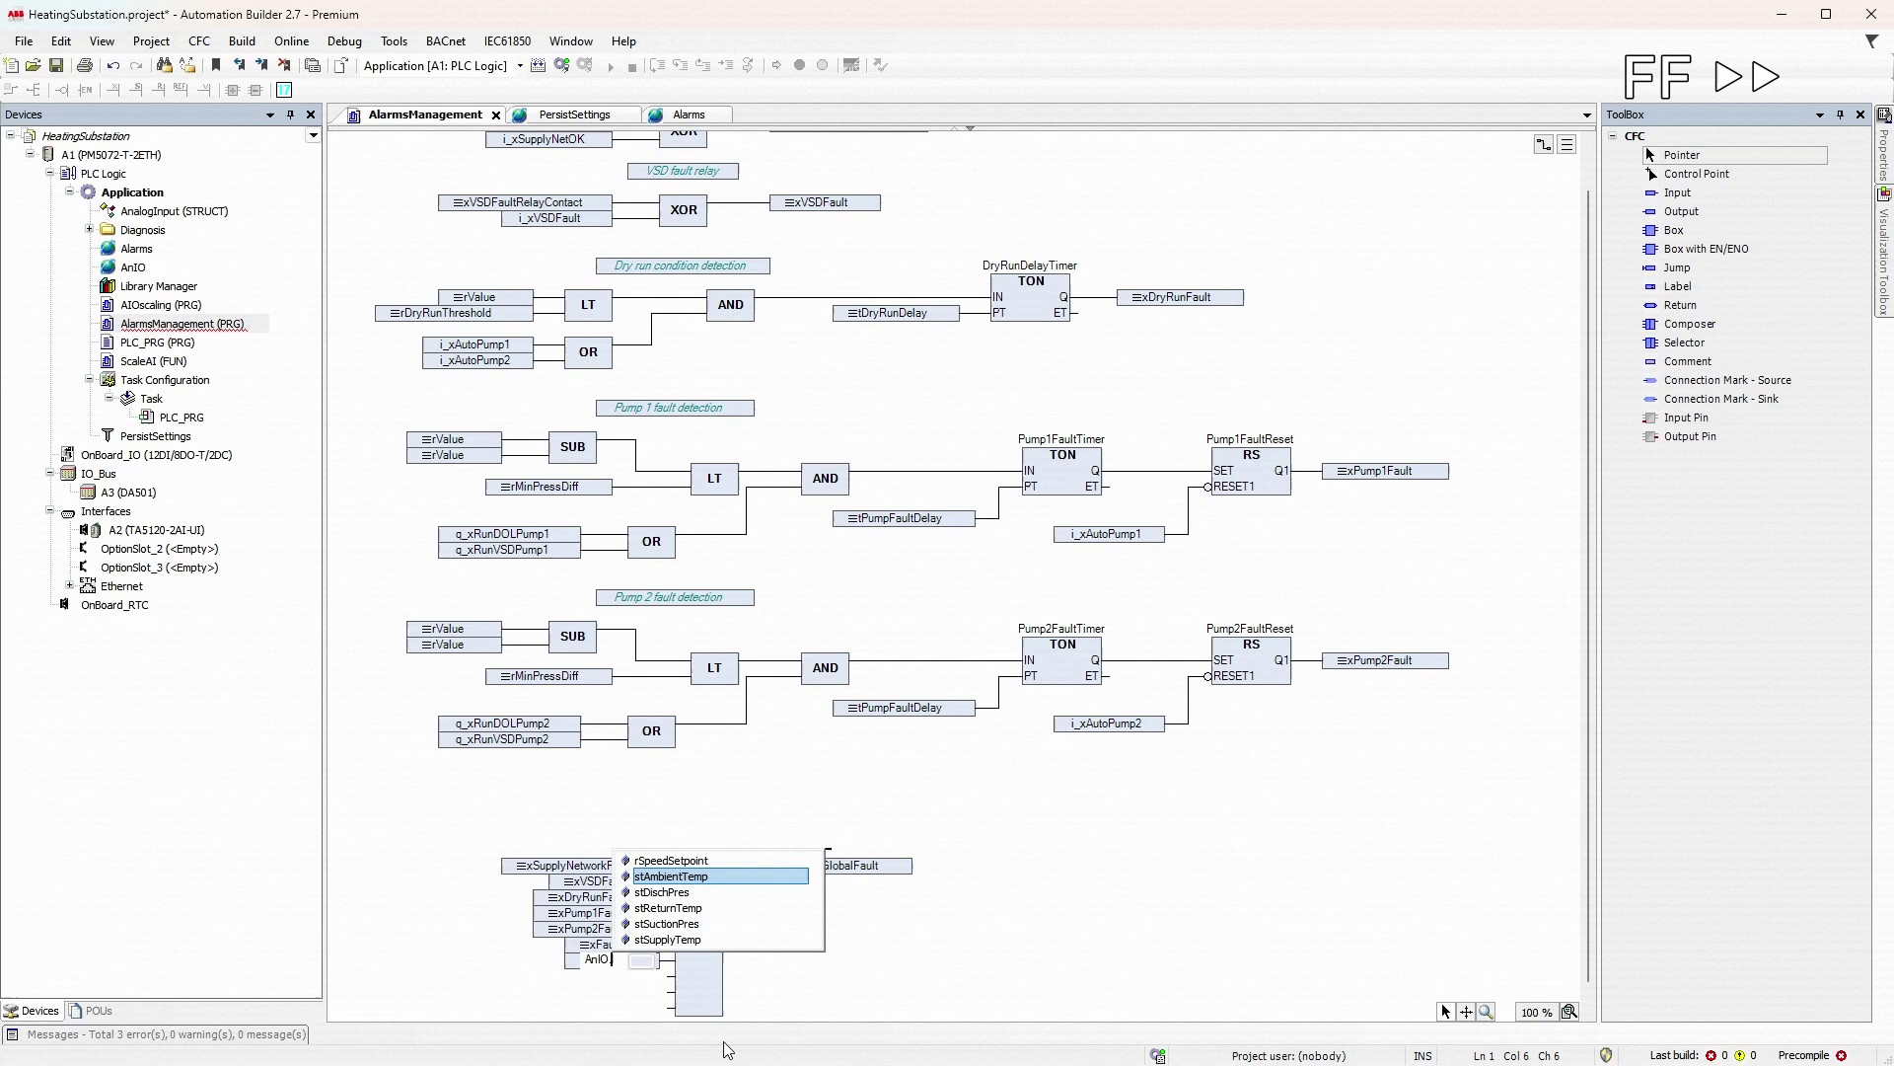
key(Return)
text(AnIO.stReturnTemp.xFault)
key(Return)
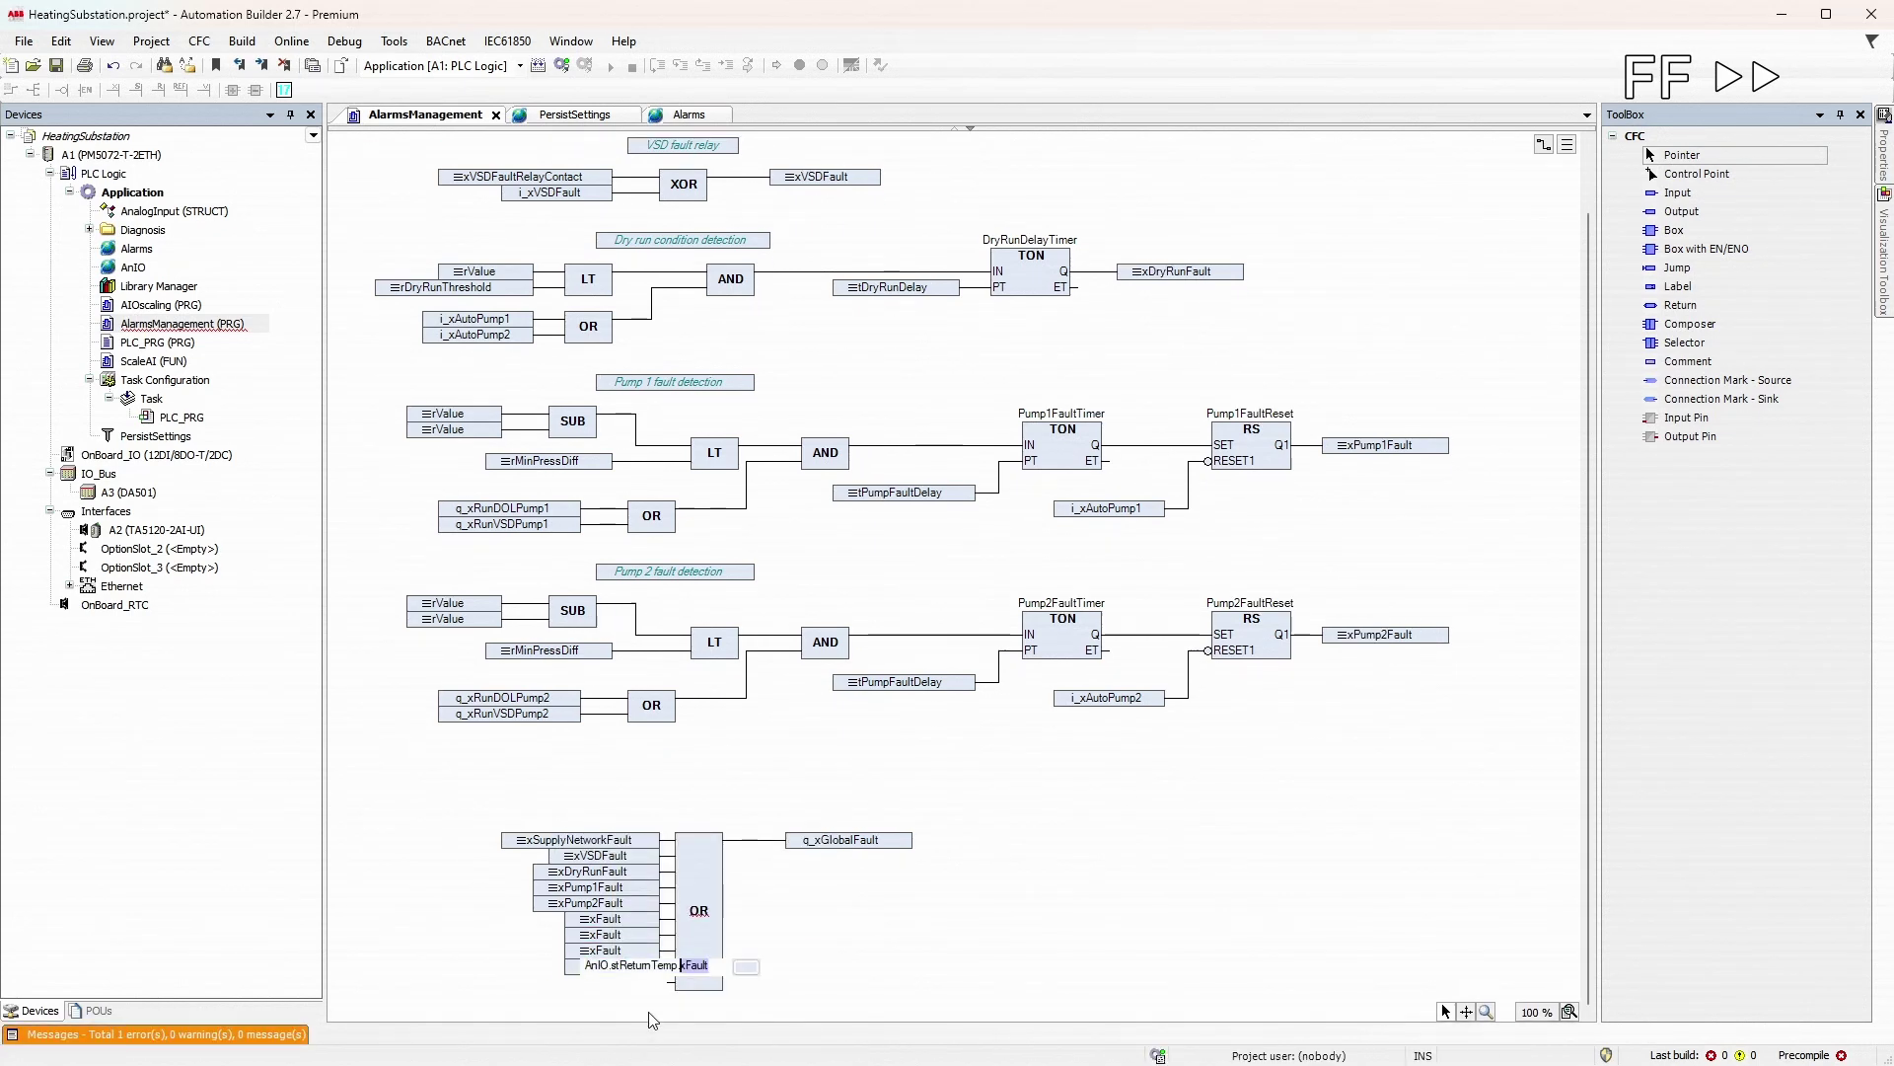
text(AnIO.stOutdoorTemp.xFault)
key(Return)
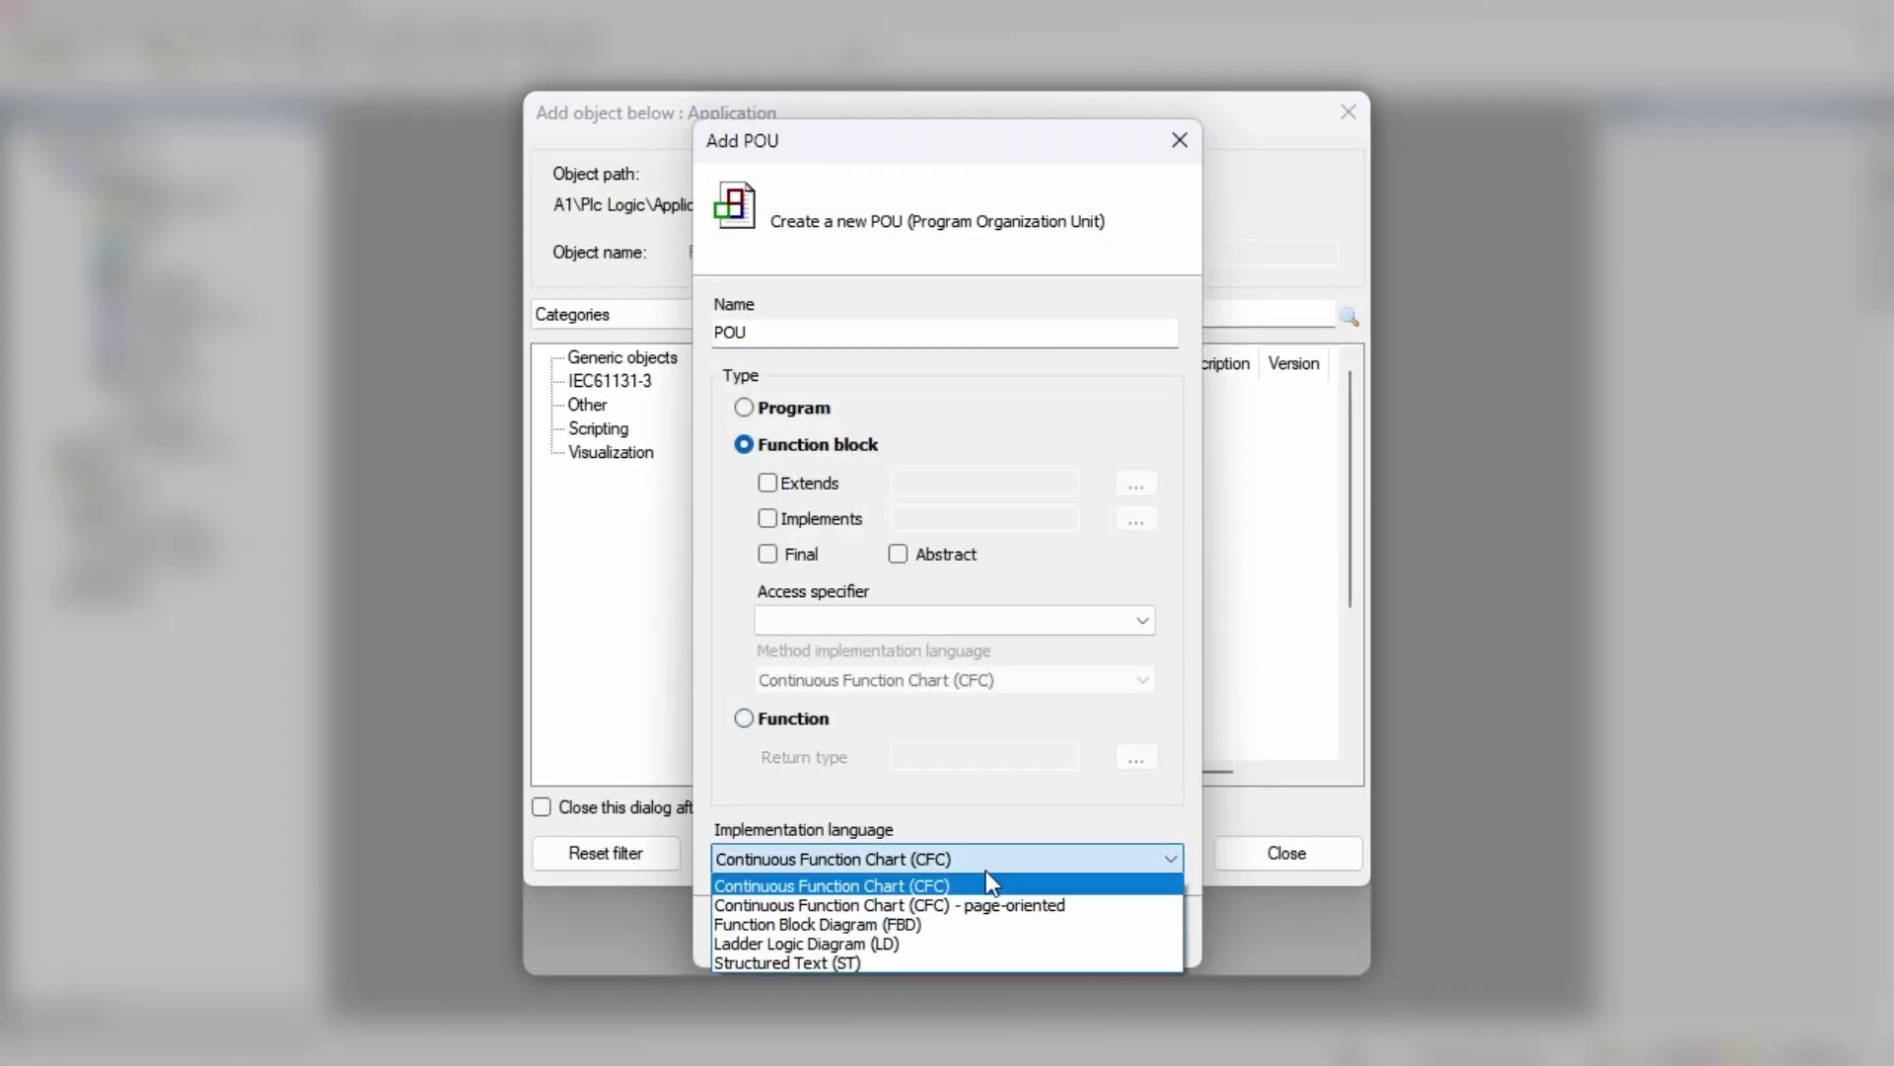
click(956, 944)
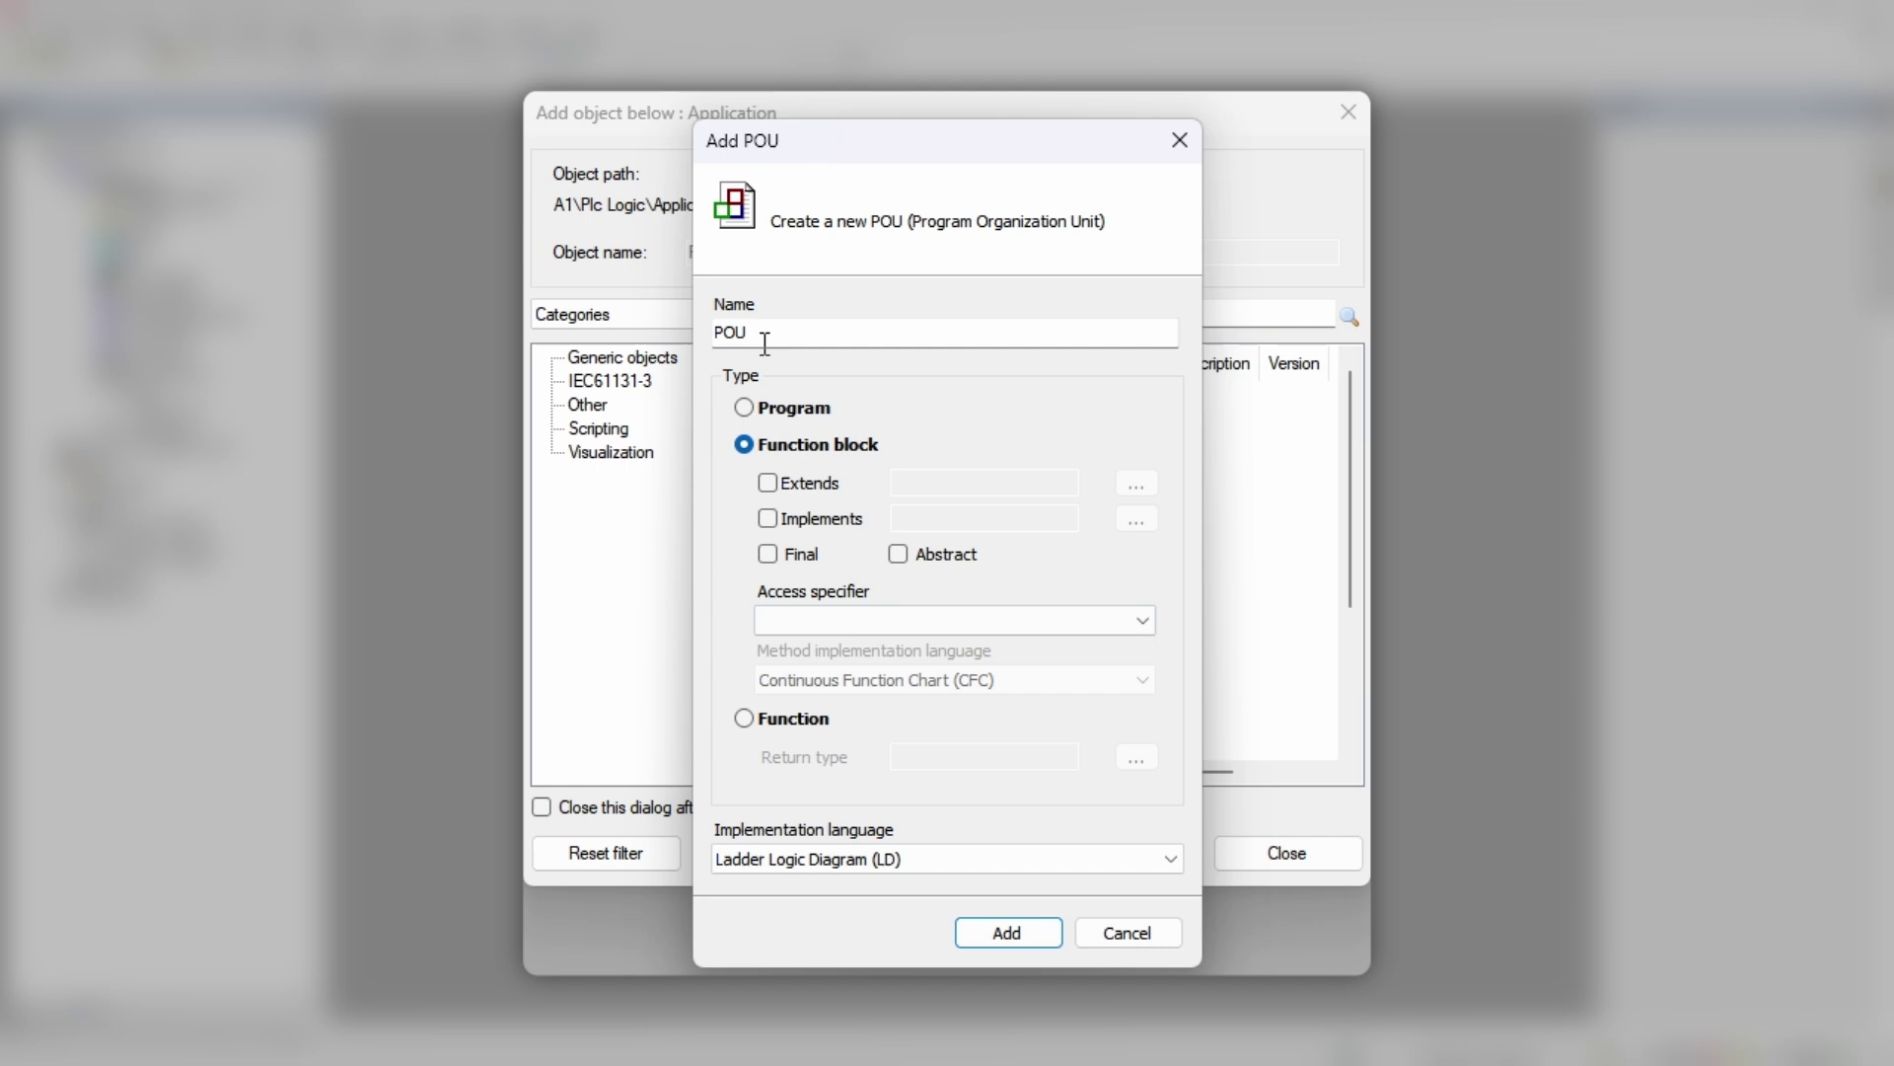
drag(763, 333, 680, 325)
text(PumpS)
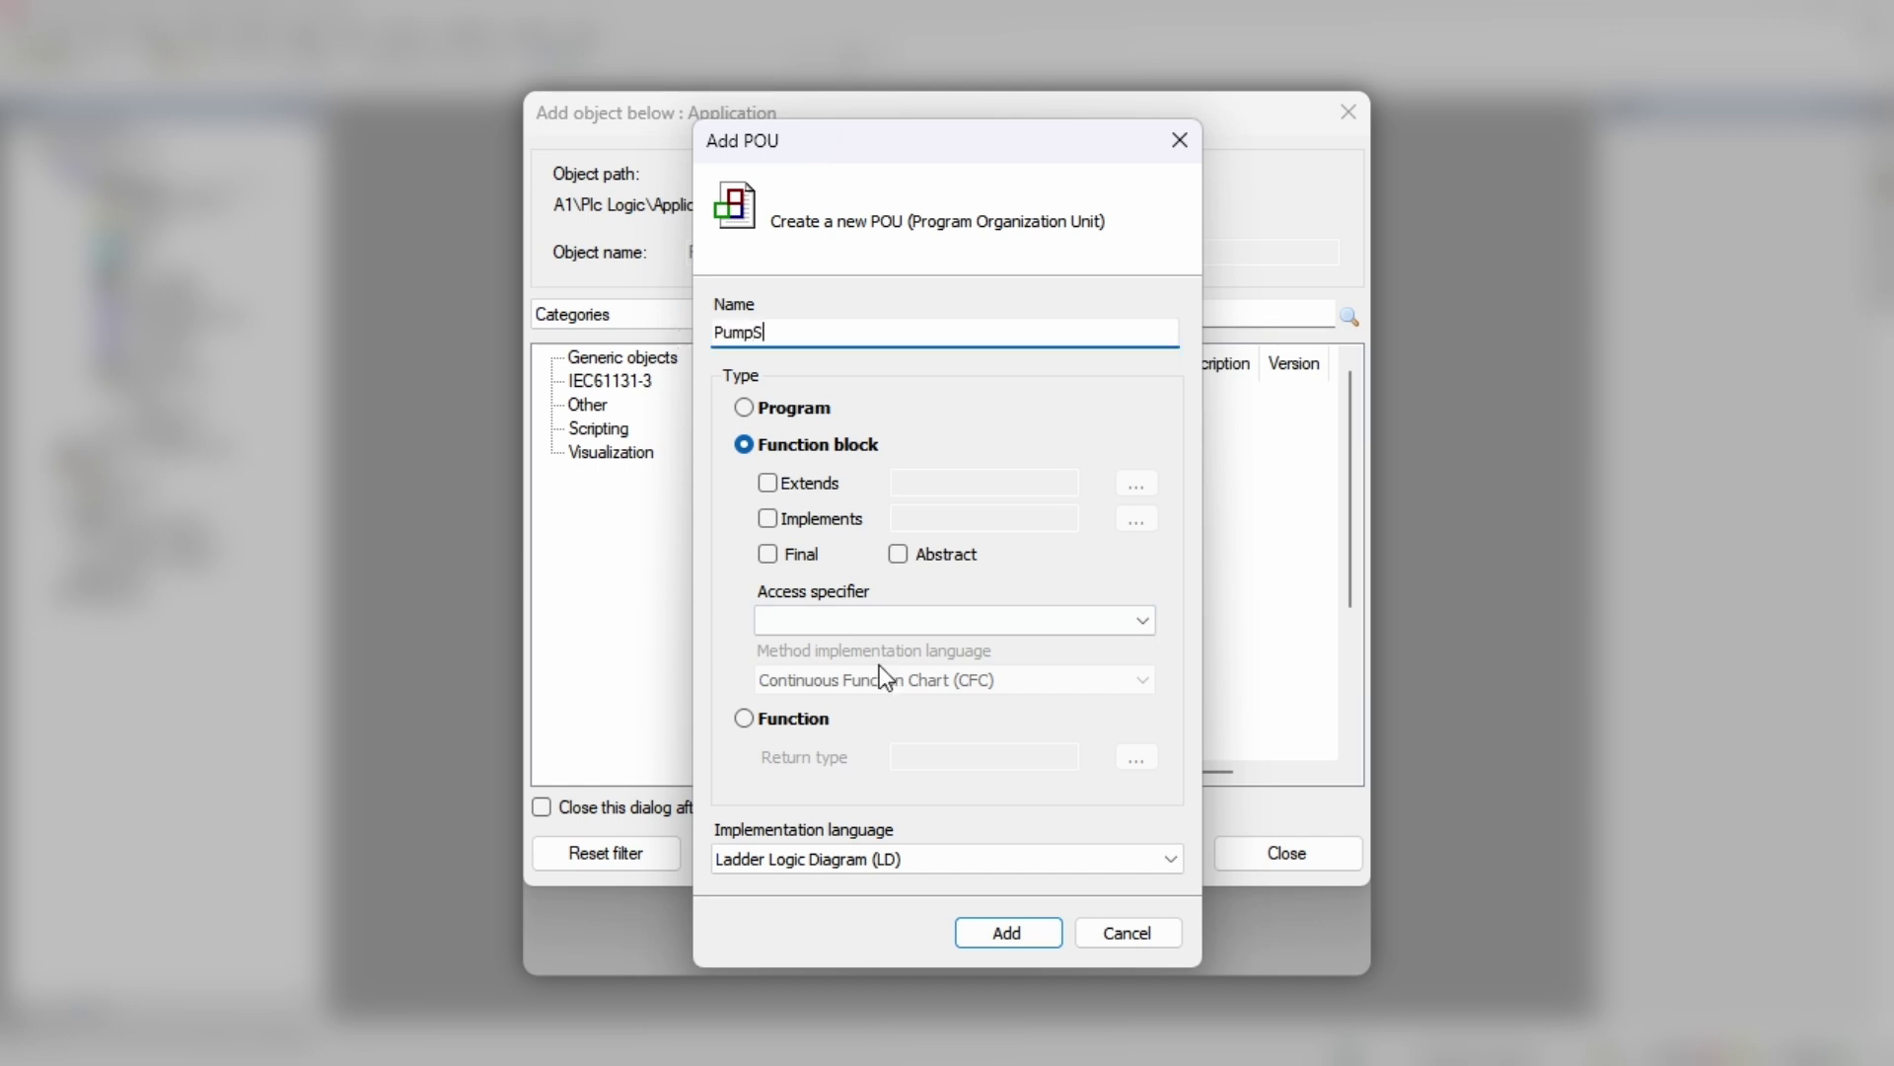
text(witch)
Paste inputs xStart, xReadyP1, xReadyP2, tMaxRunTime (T#12S) and outputs xRunP1, xRunP2 as BOOL.
key(Return)
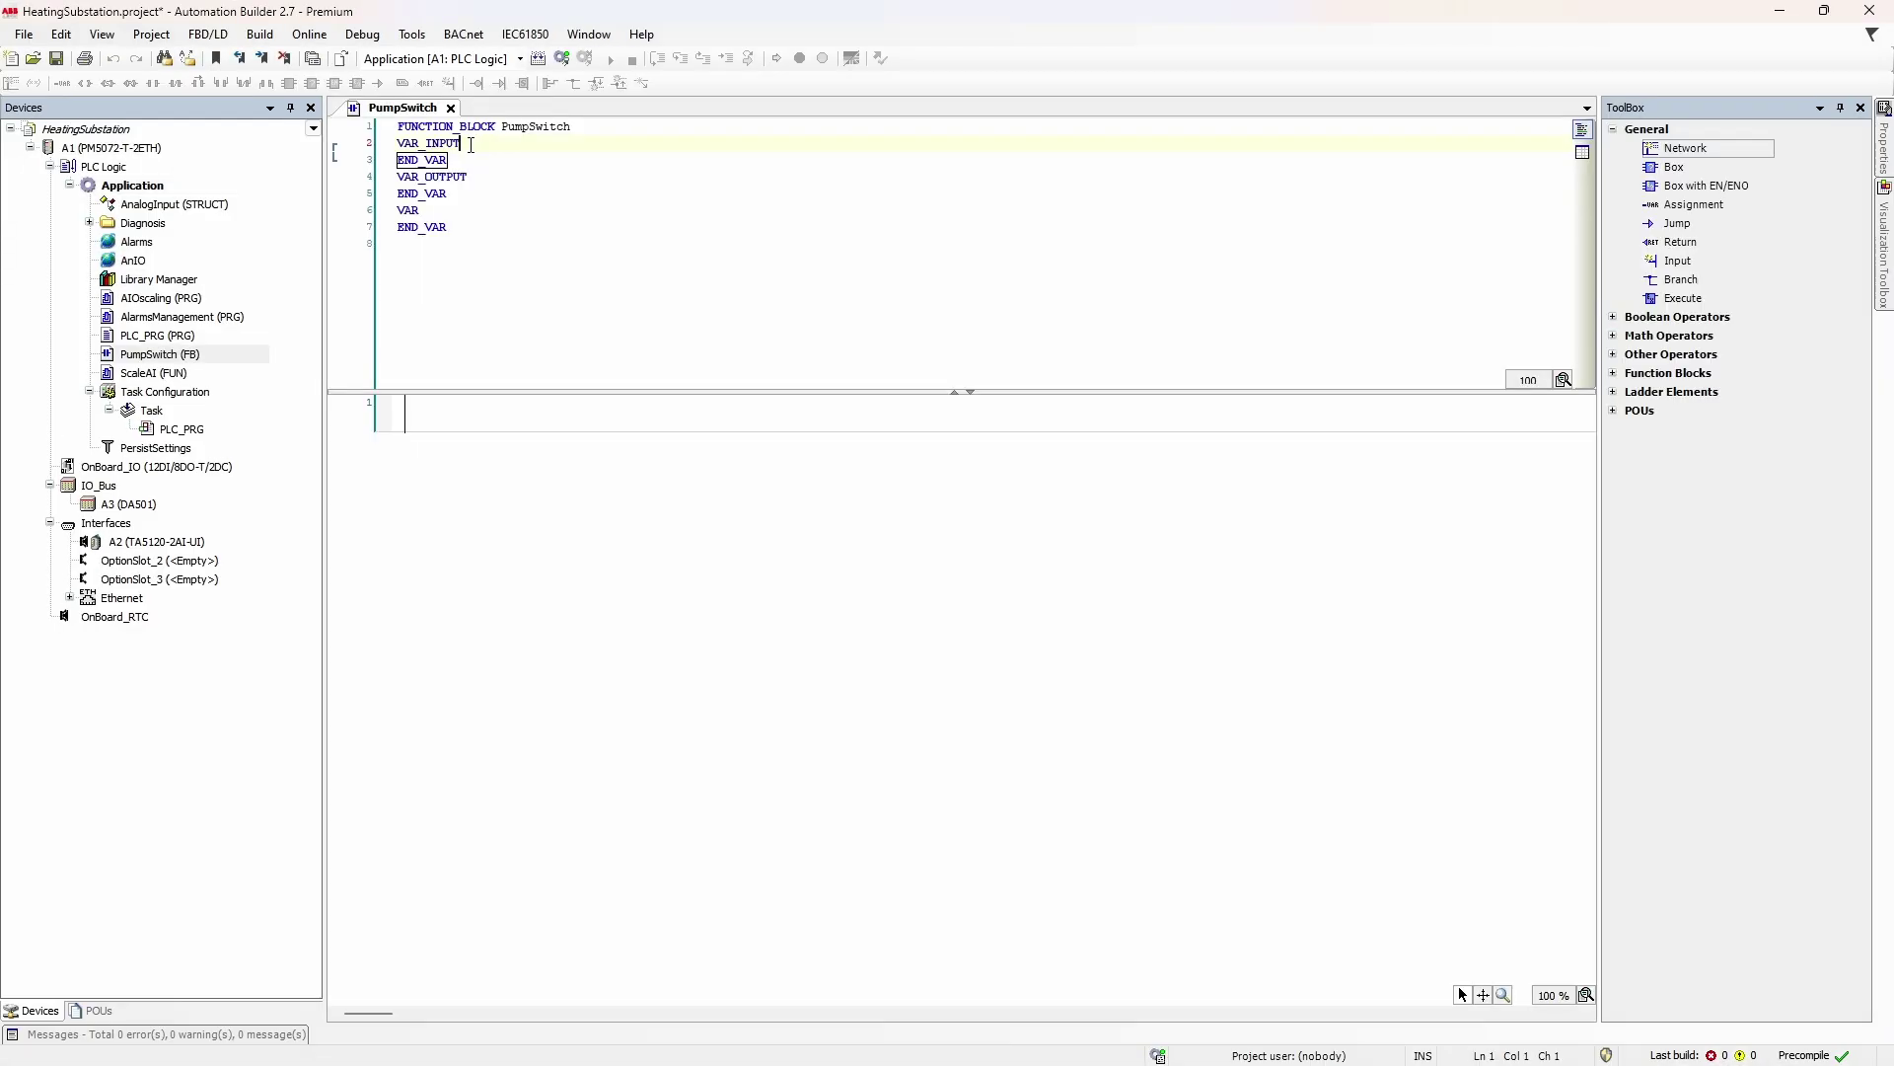
key(ctrl+v)
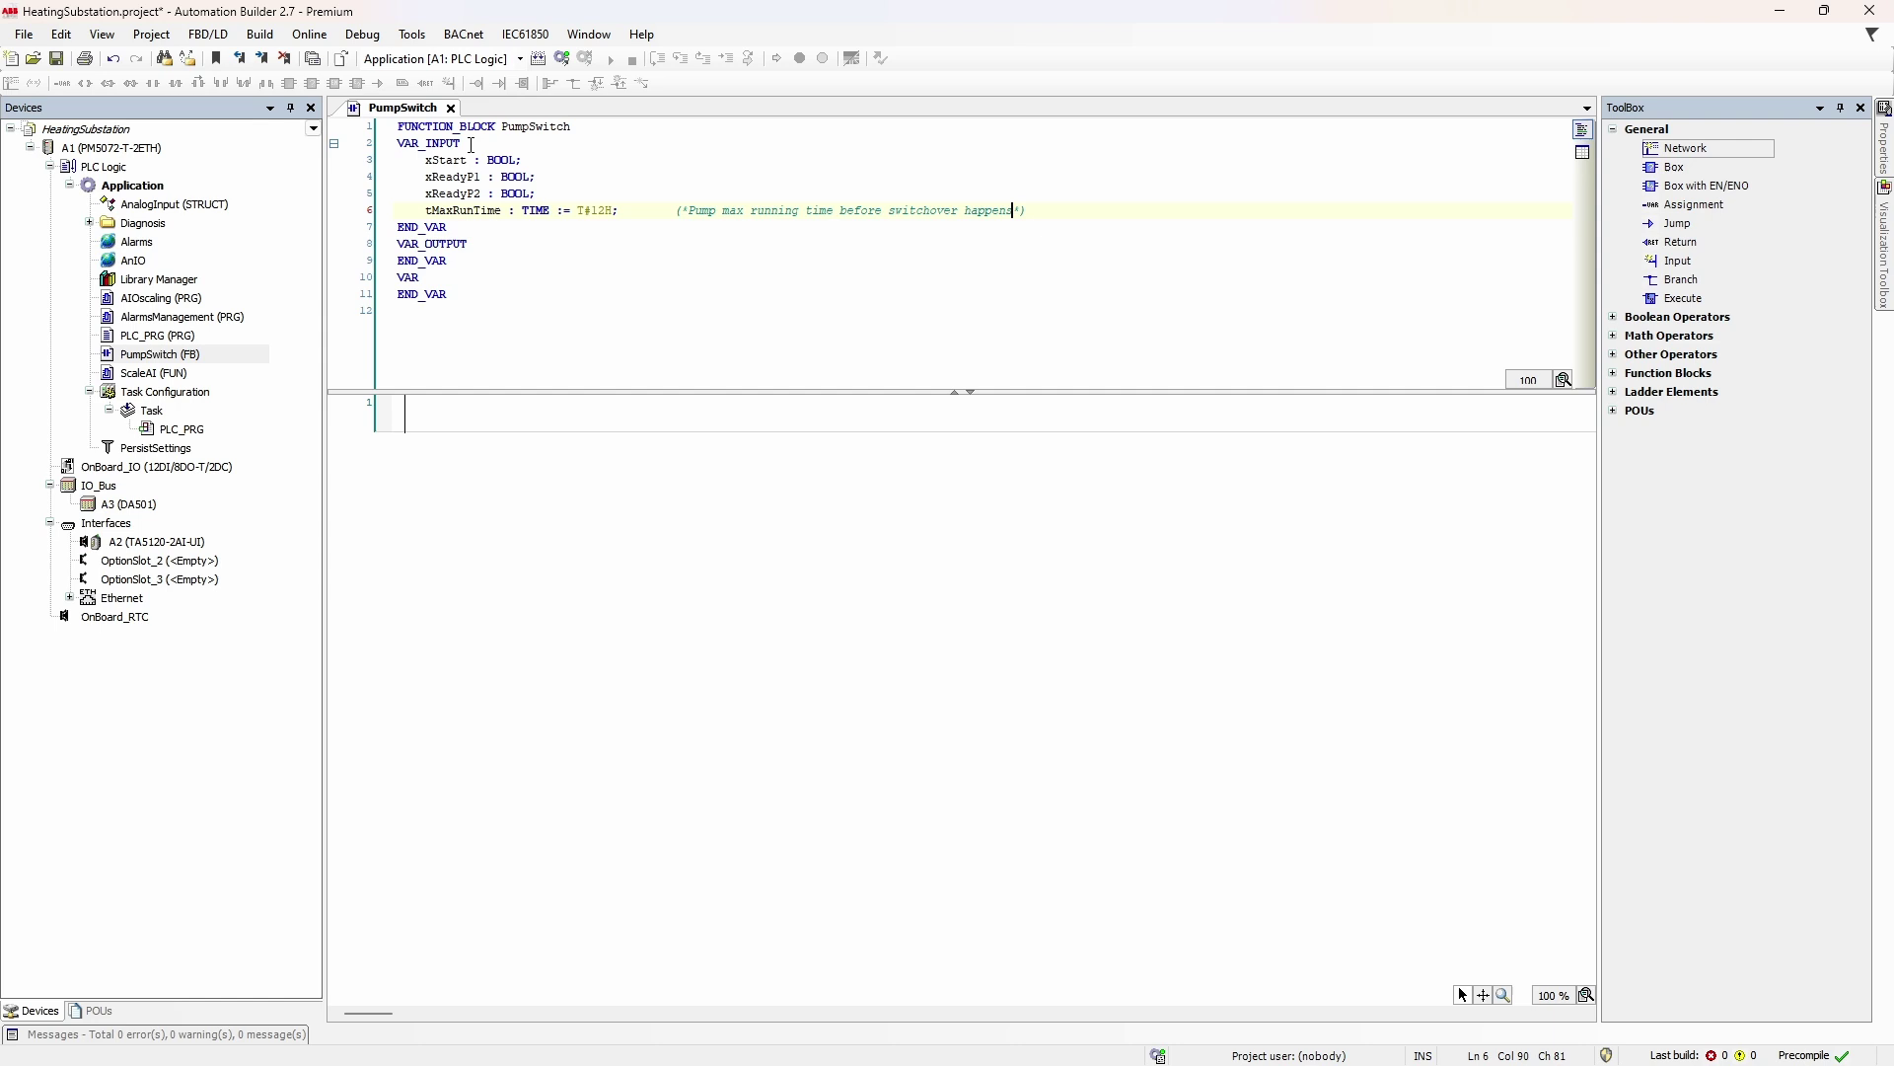
click(469, 242)
key(Return)
text(xRunP1 : BOOL; 	xRunP2 : BOOL;)
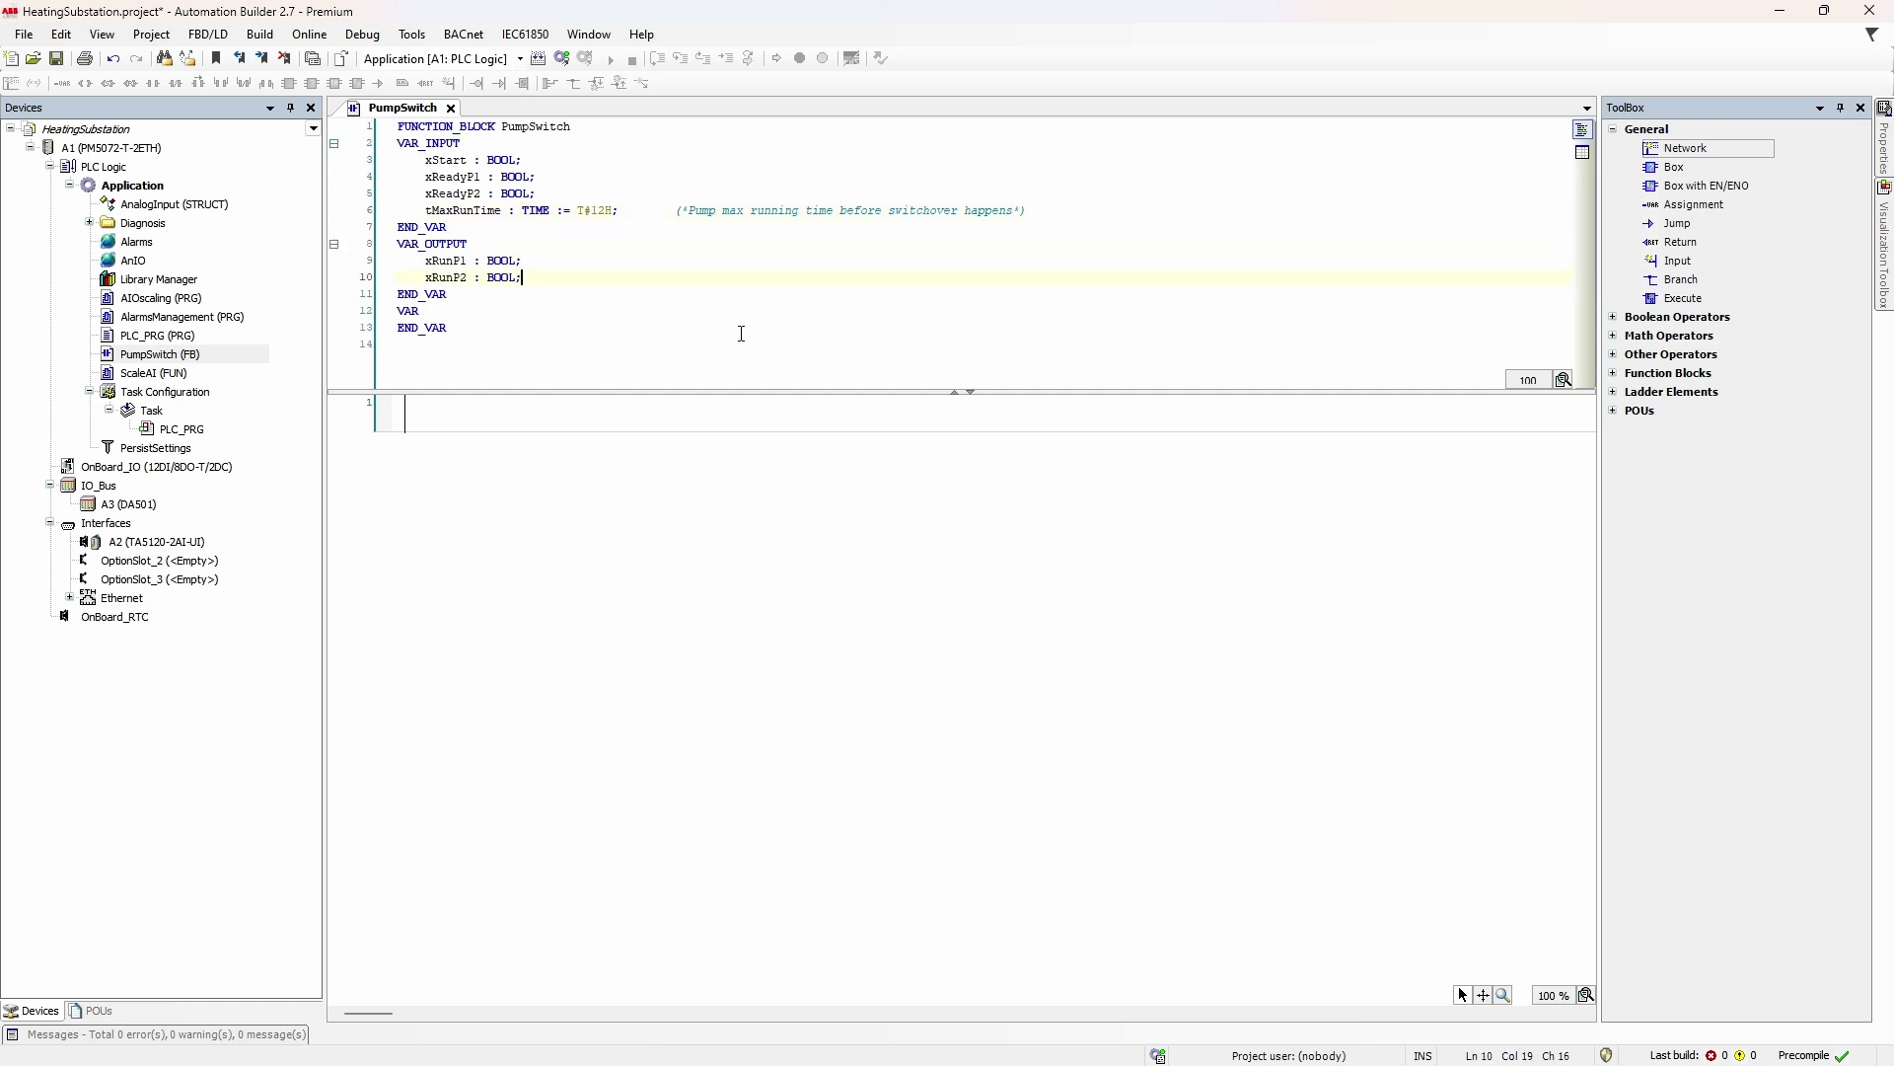
click(1671, 391)
Place an xStart contact and an xRunP1 output coil on network 1.
drag(1683, 437, 617, 445)
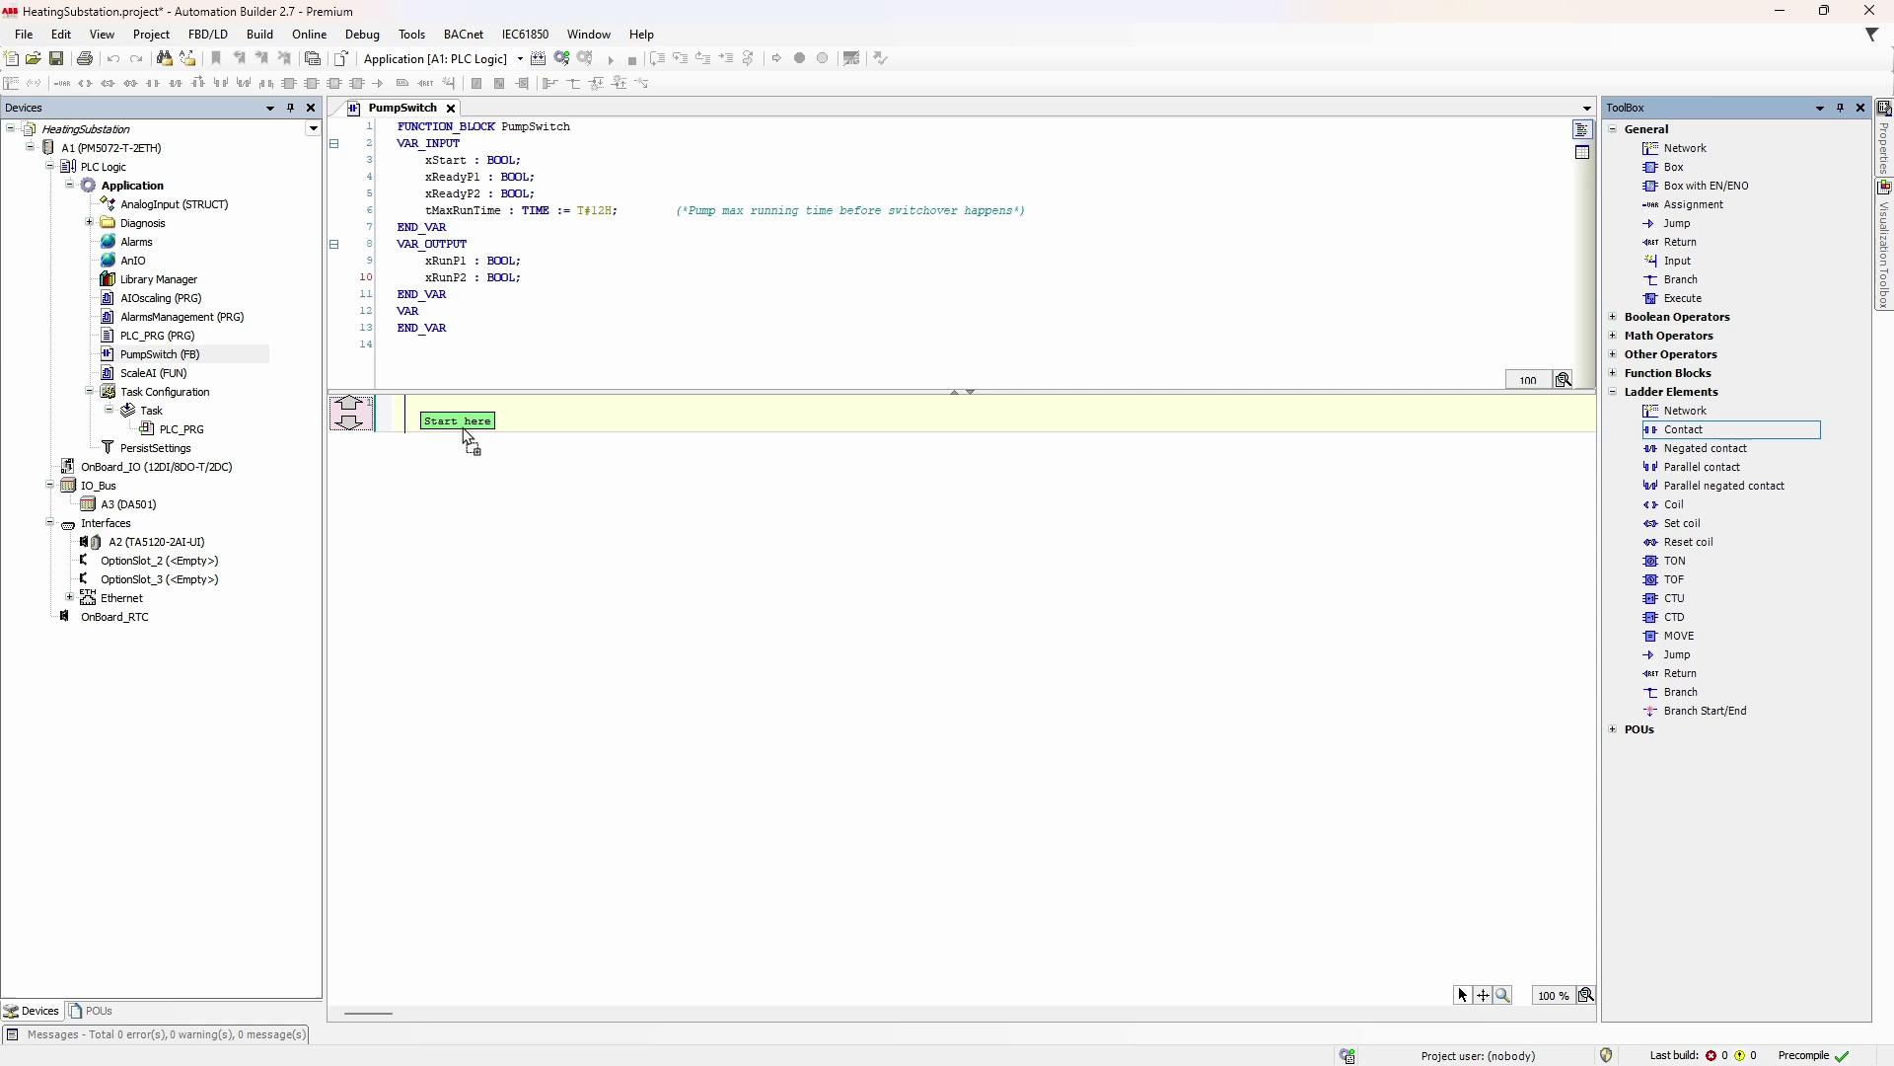
drag(468, 438, 466, 437)
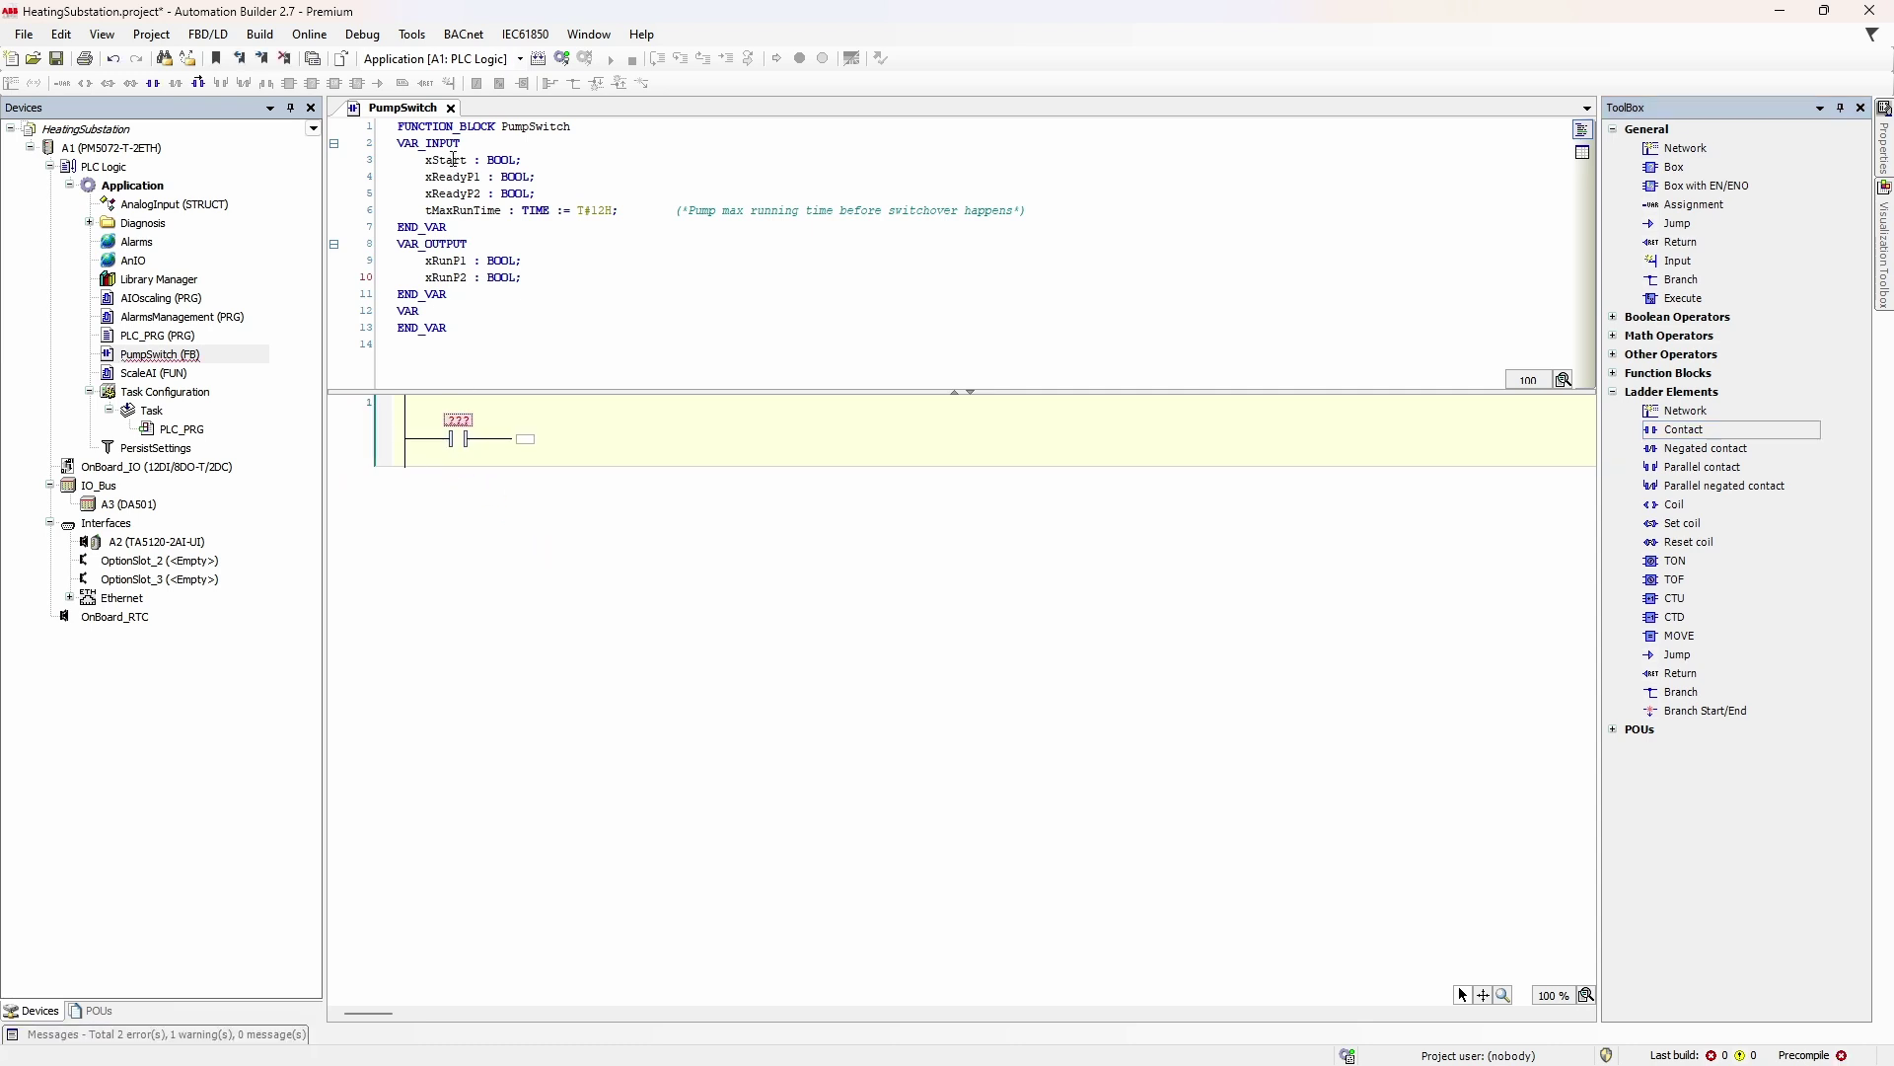
double_click(452, 159)
drag(452, 159, 462, 429)
drag(1673, 511, 536, 450)
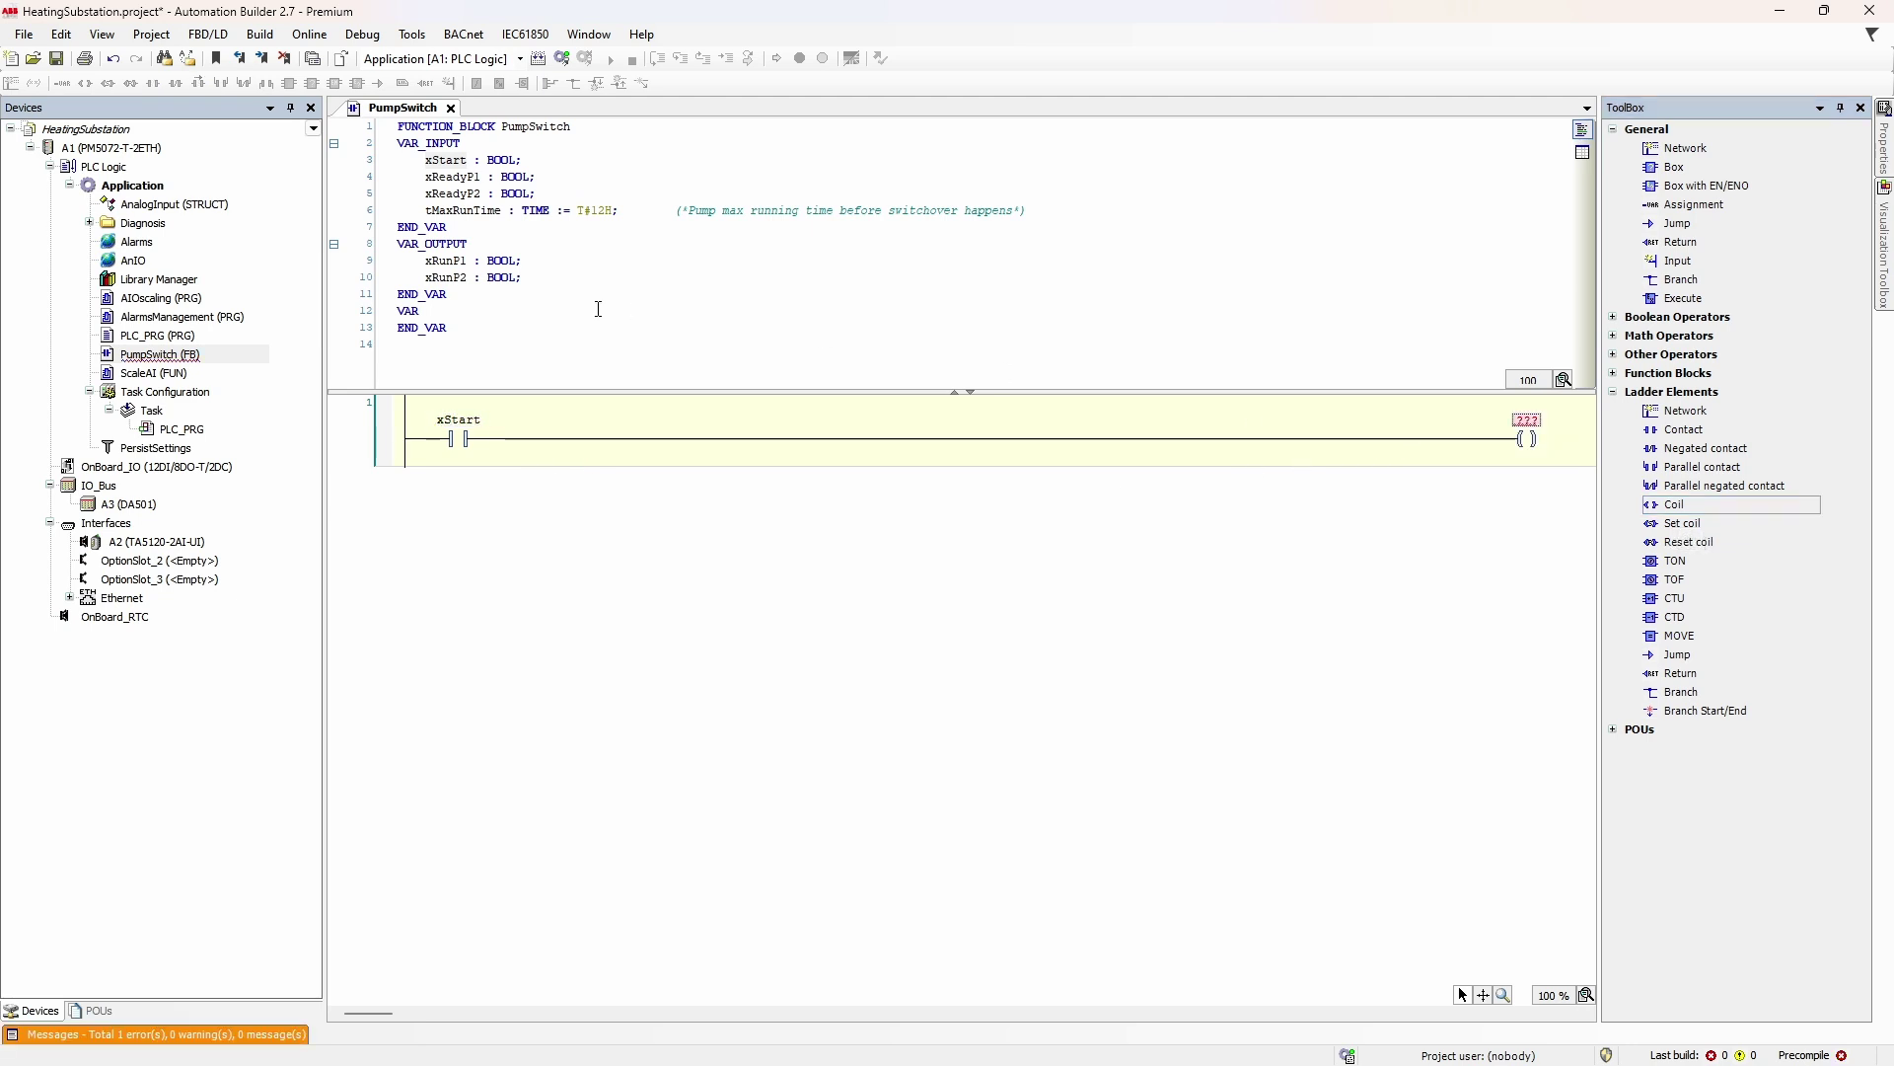
double_click(445, 261)
drag(445, 262, 1527, 420)
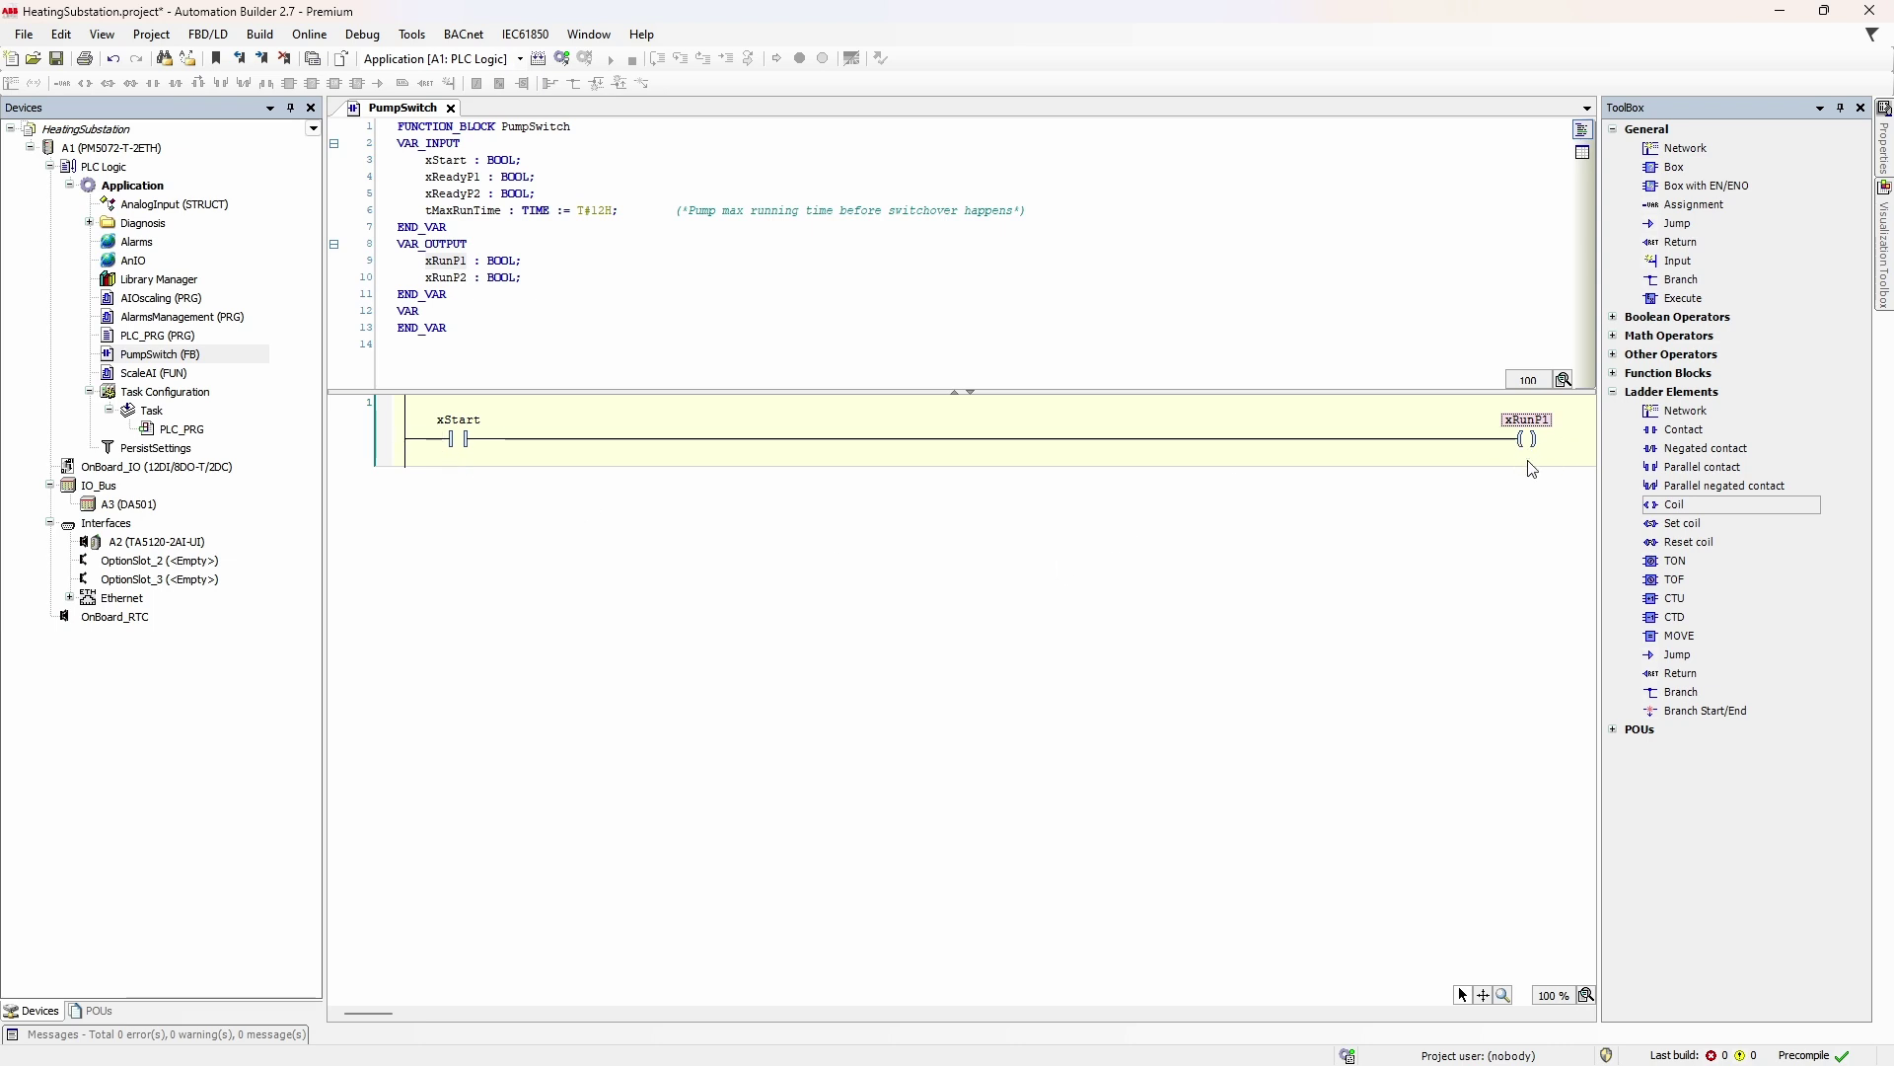
Insert an xReadyP1 contact and a negated xReadyP2 contact after xStart.
double_click(443, 177)
drag(443, 179, 1003, 438)
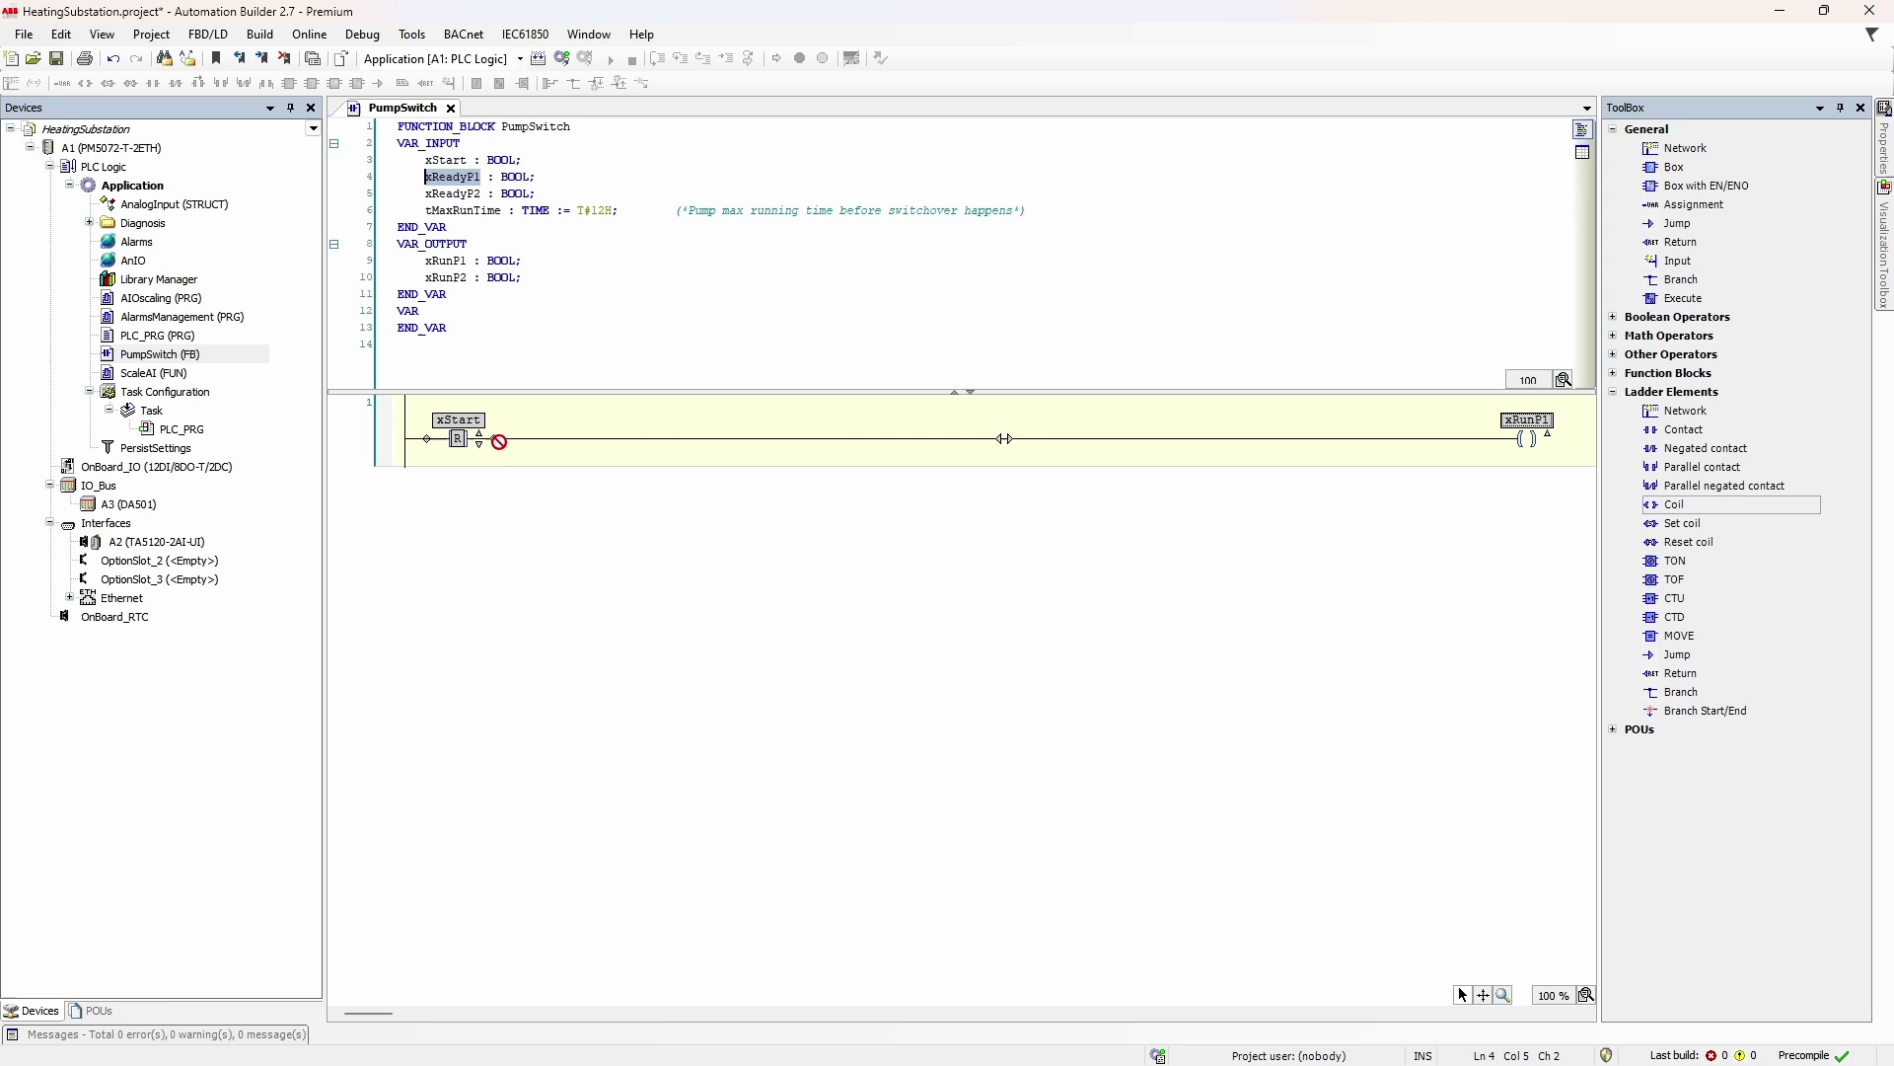
drag(496, 442, 496, 441)
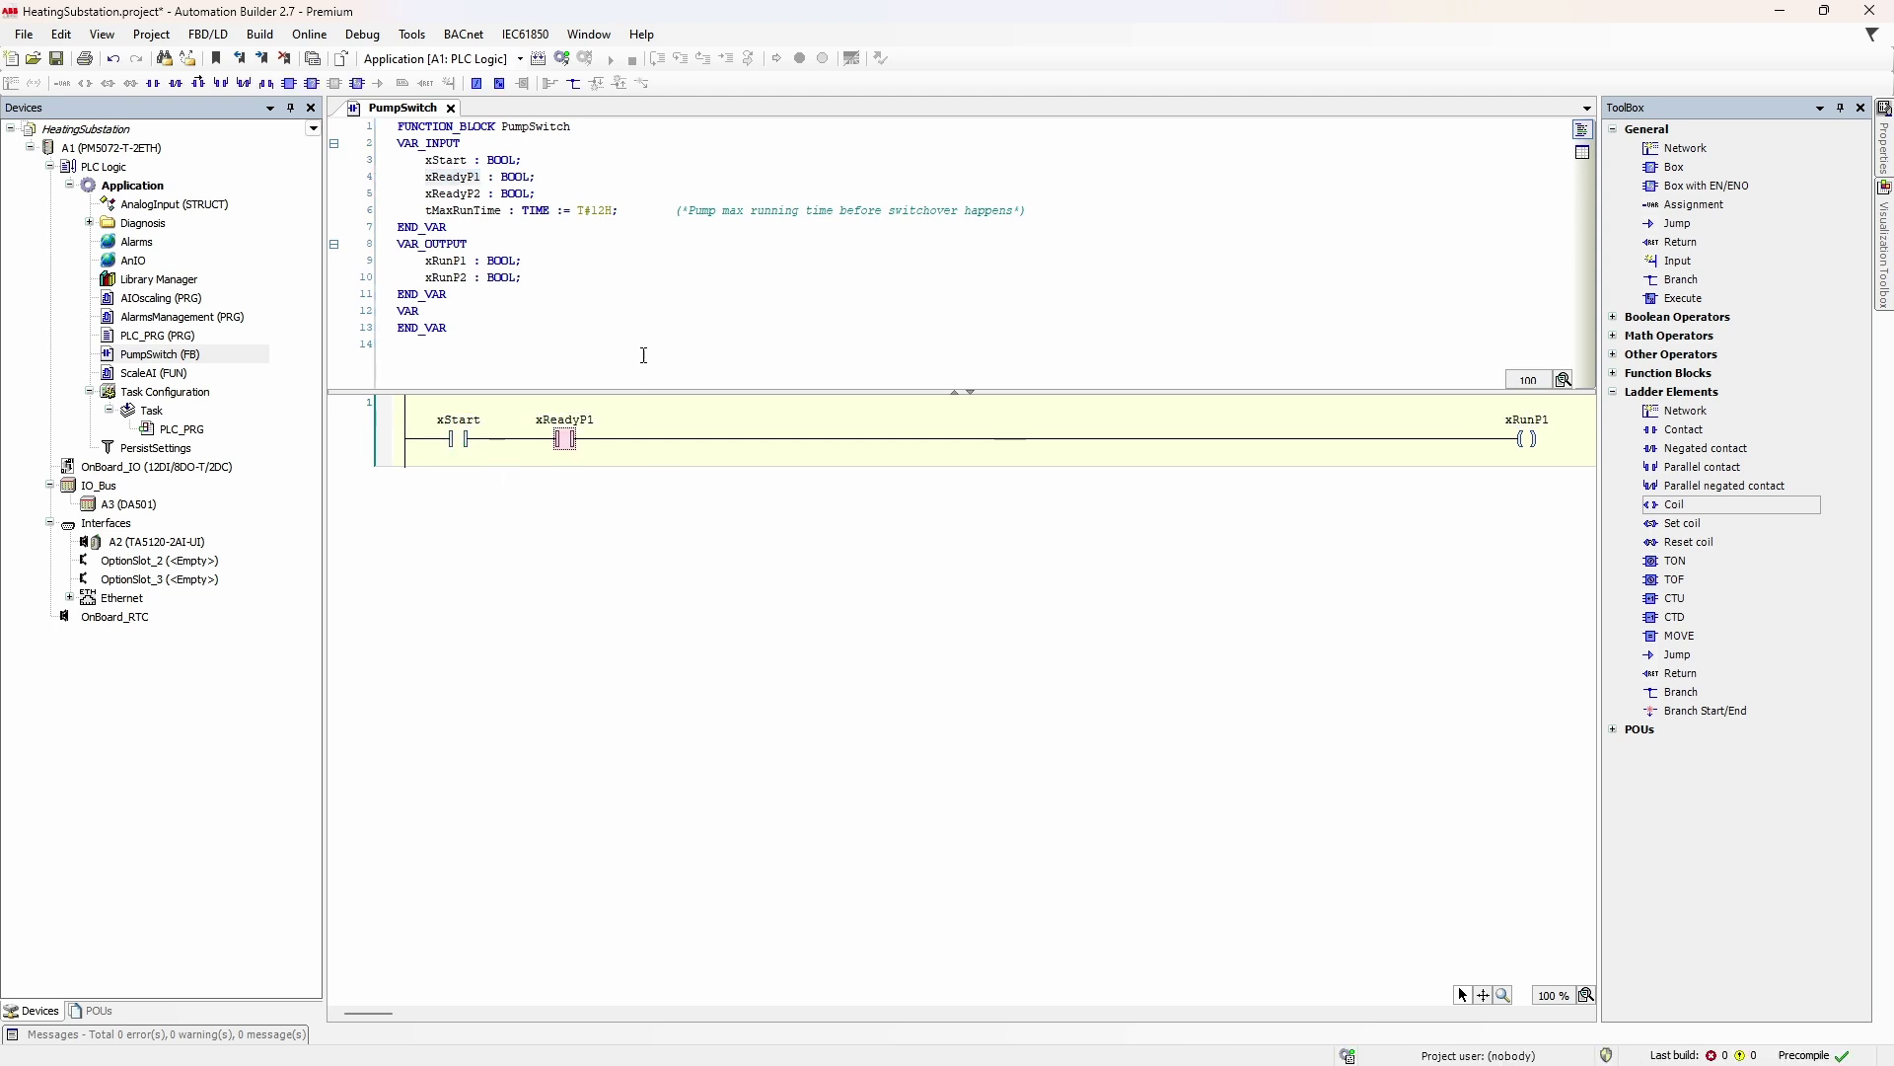
double_click(449, 194)
drag(449, 195, 670, 439)
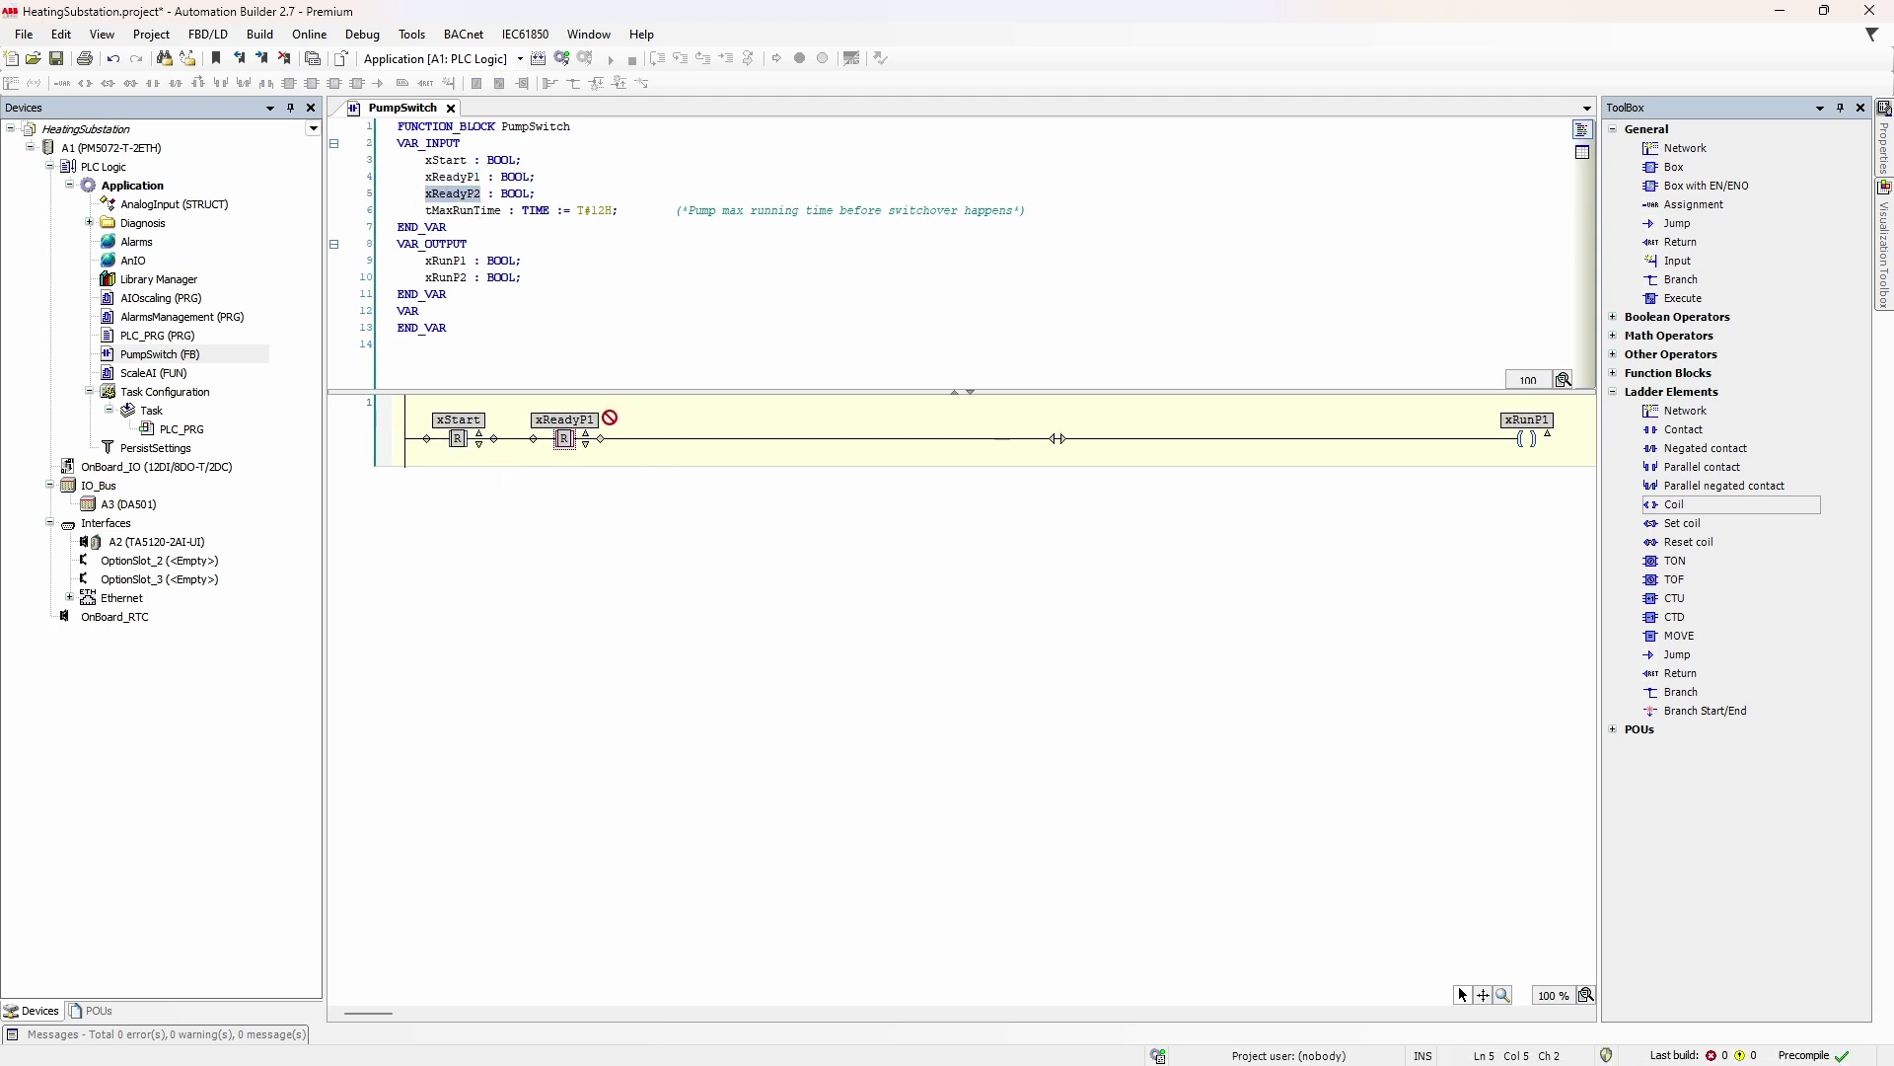
right_click(671, 440)
click(764, 843)
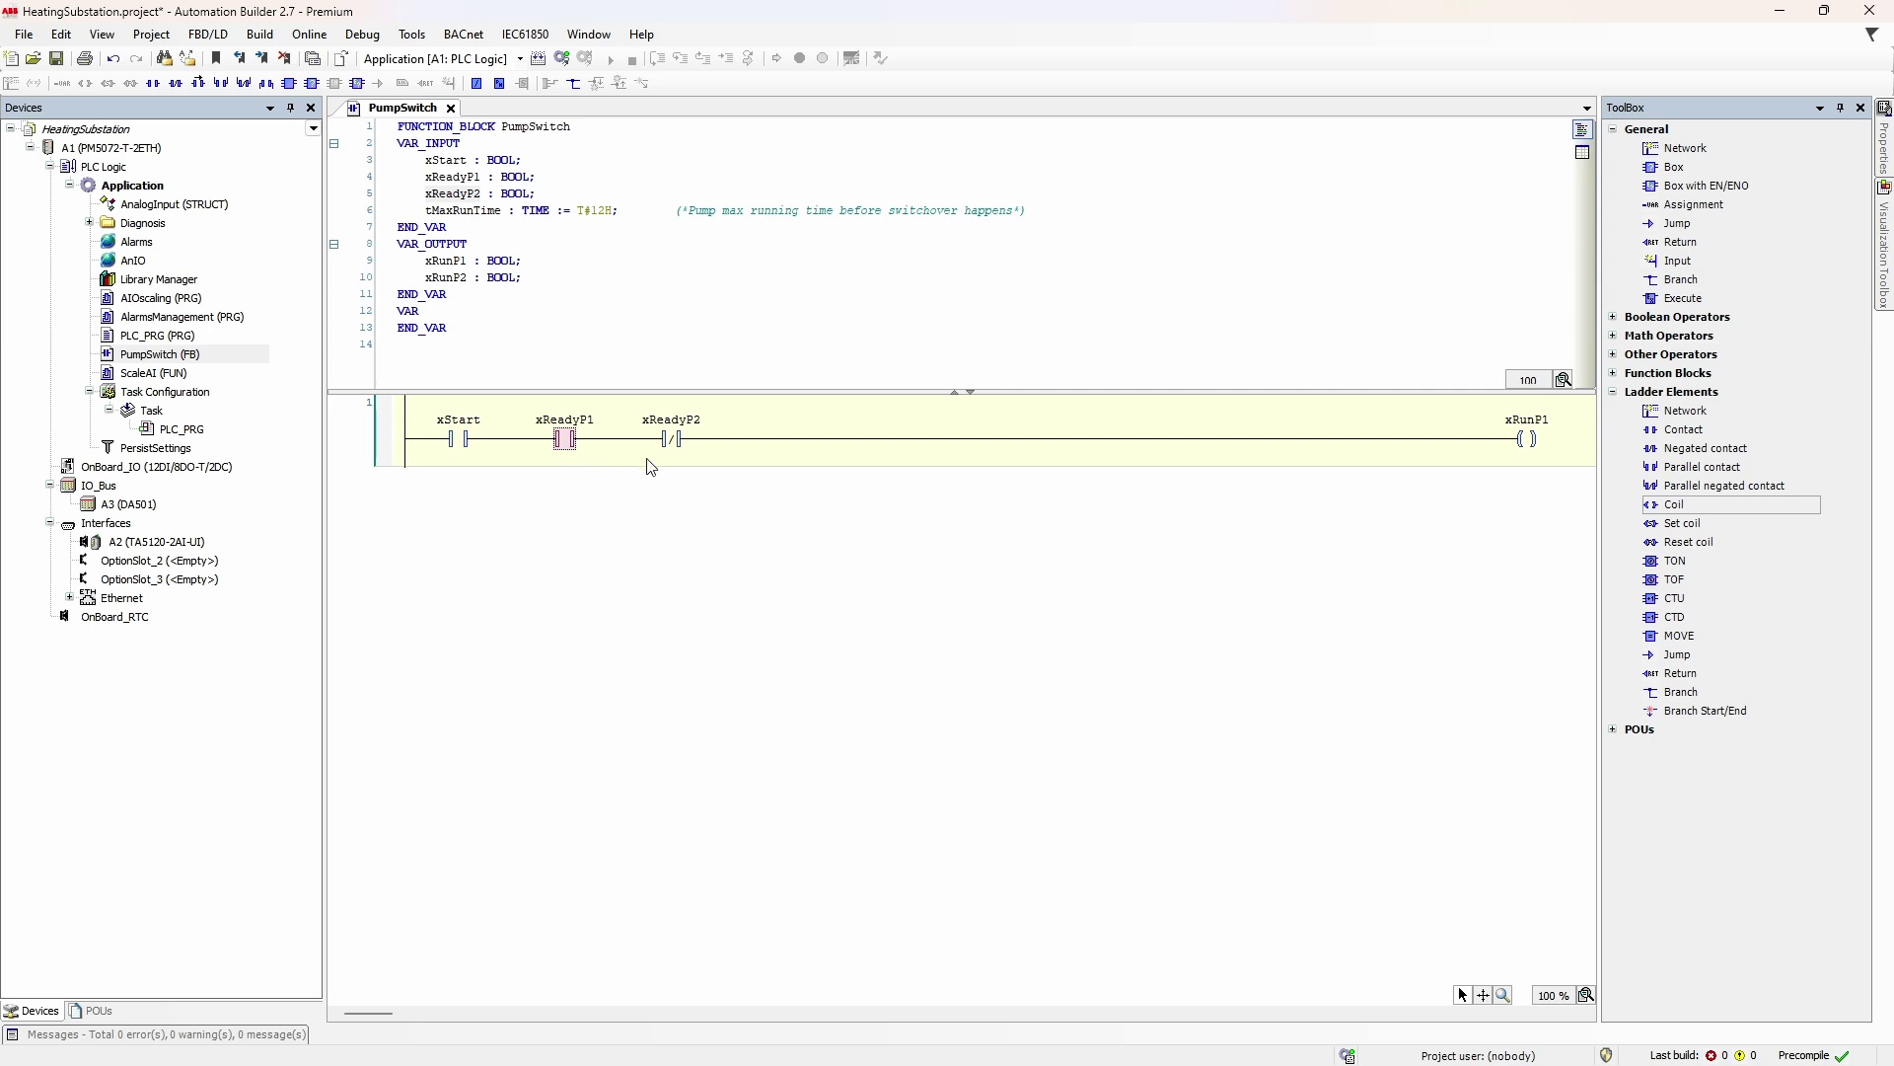
Add a parallel branch below holding xReadyP1 and xReadyP2 contacts.
click(224, 84)
click(568, 438)
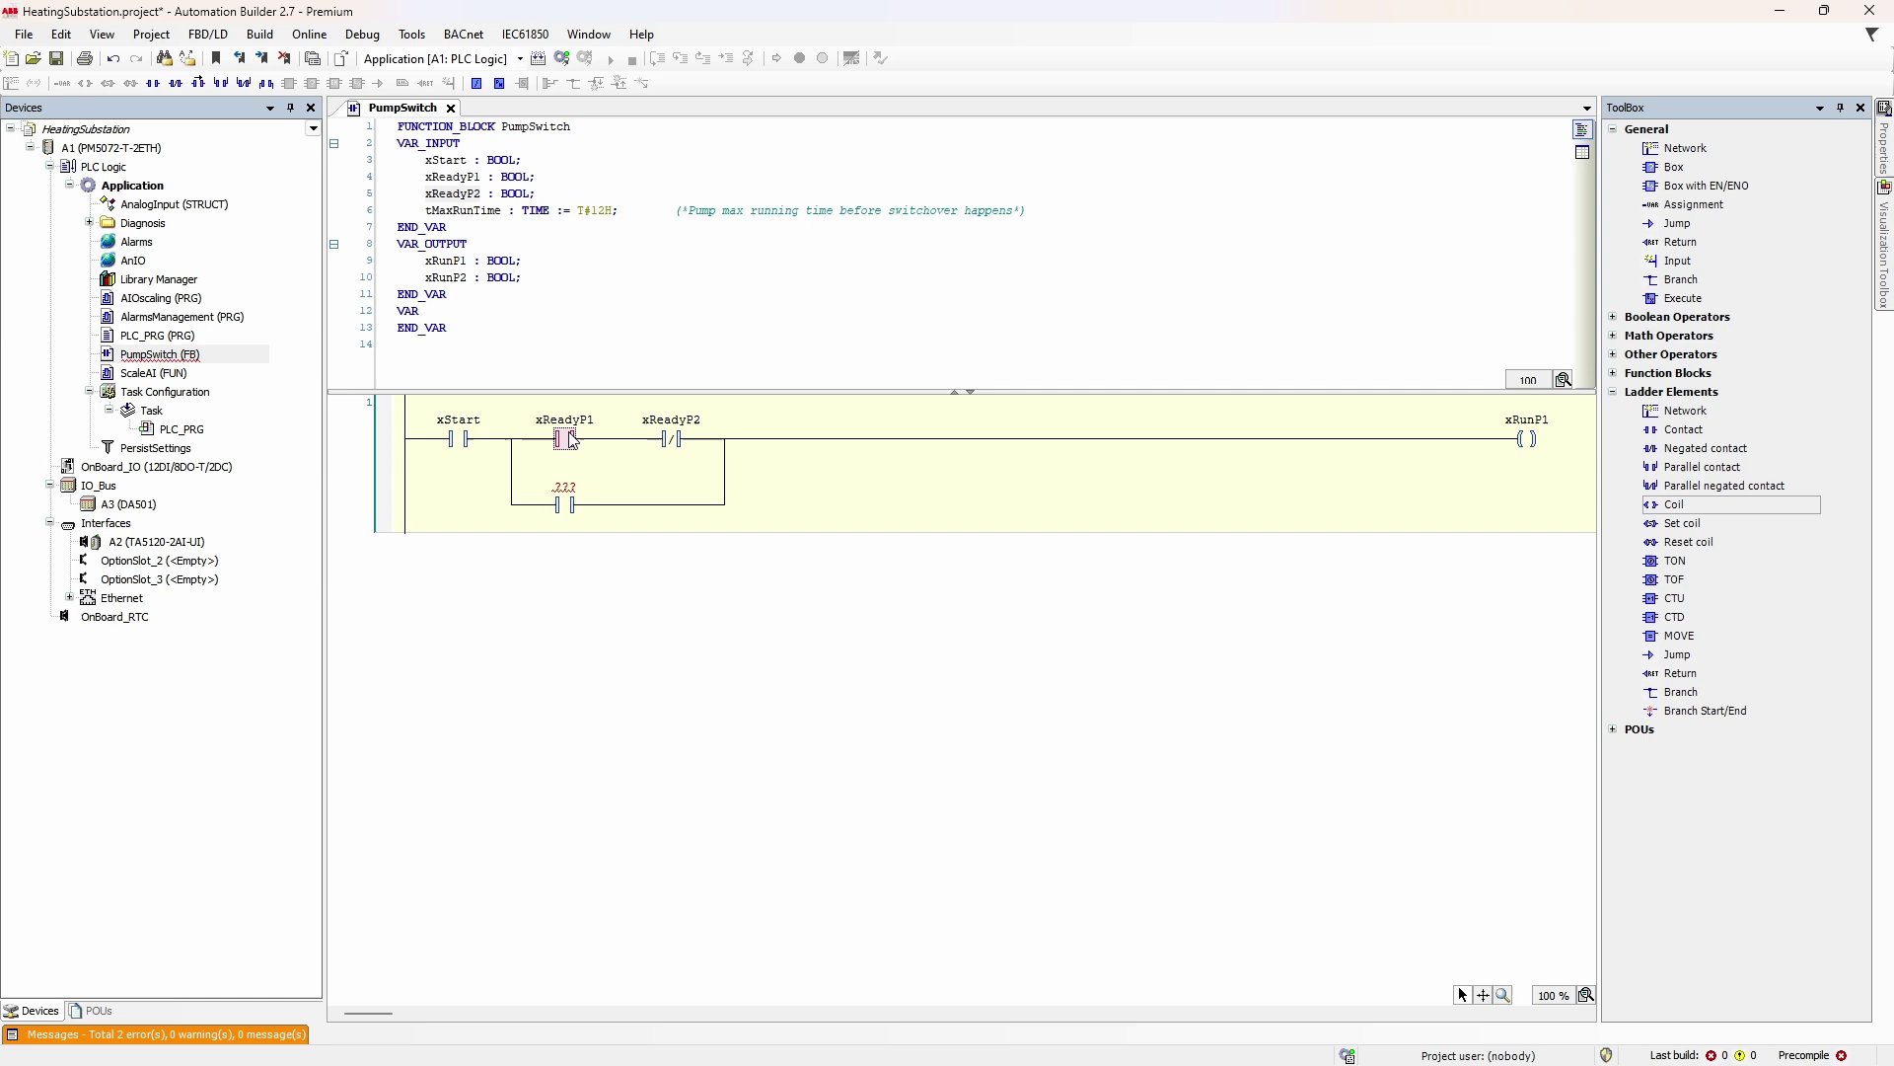
drag(567, 438, 571, 508)
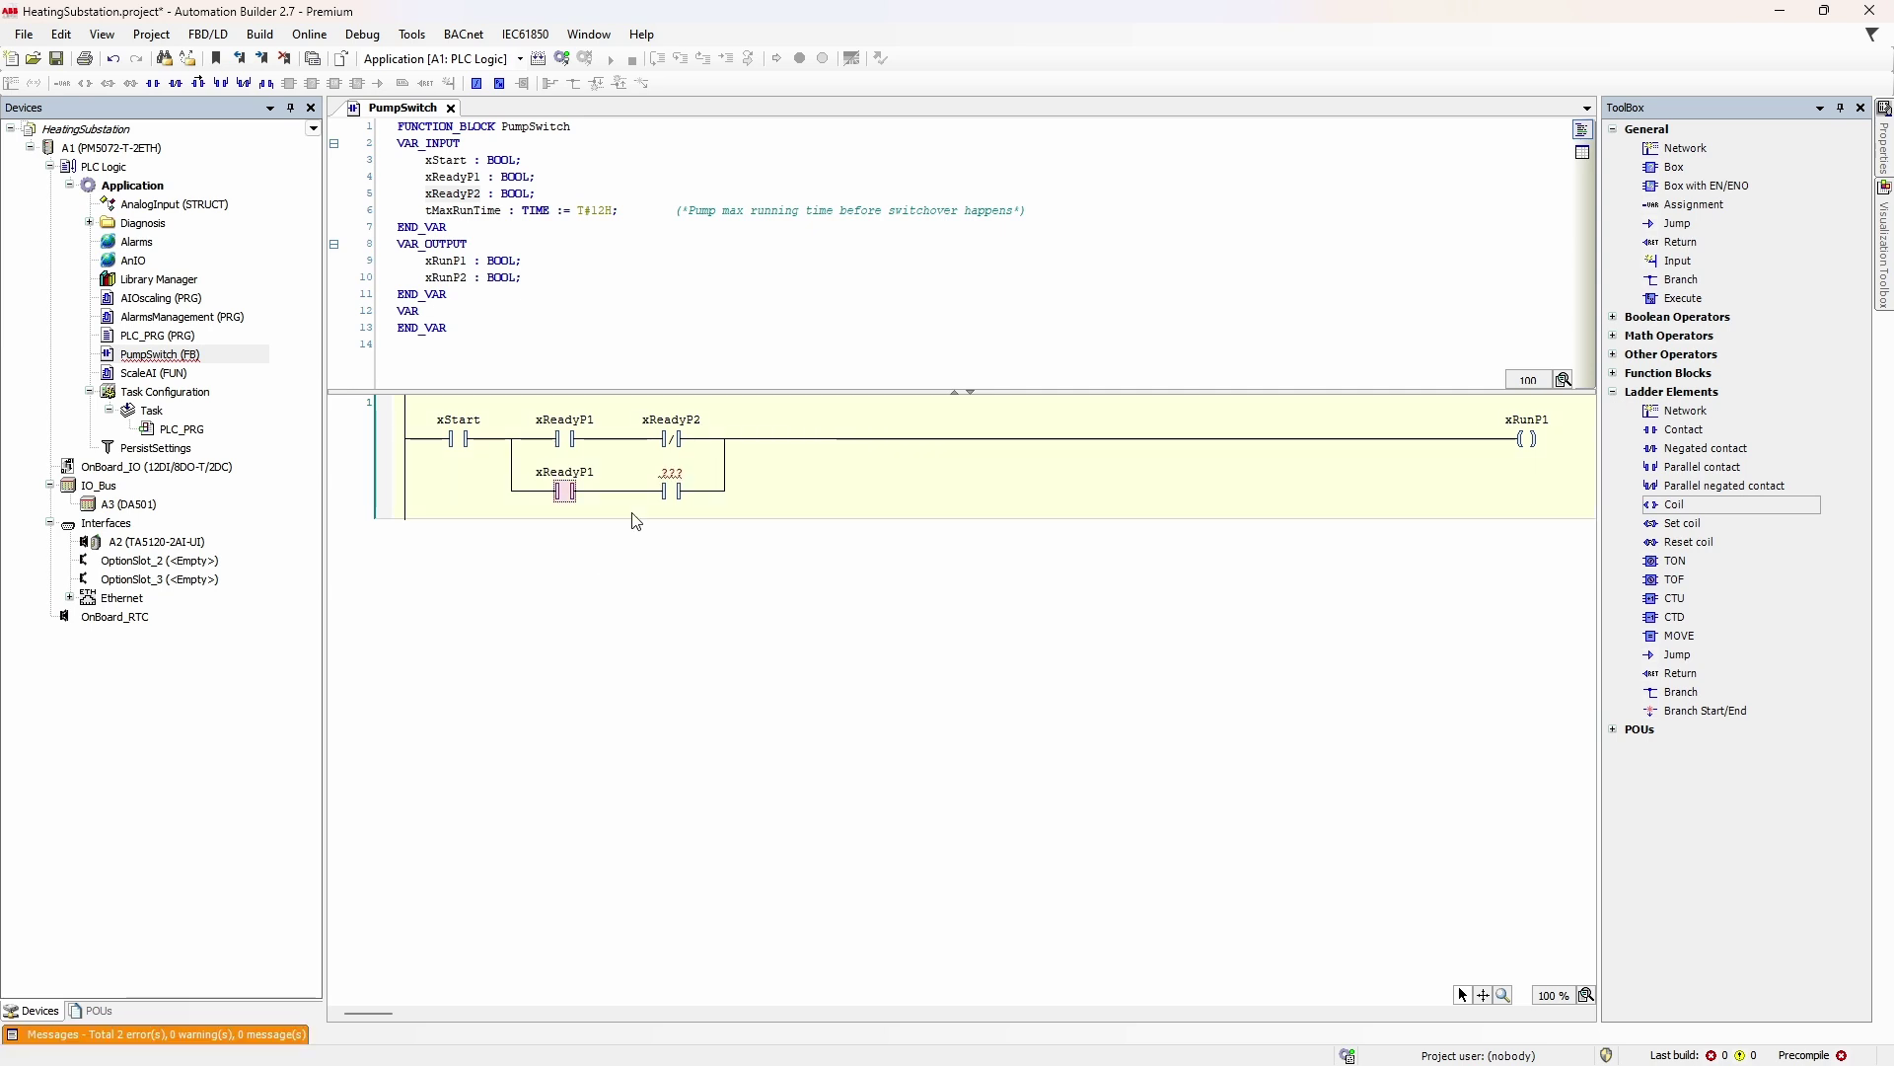
drag(670, 438, 671, 493)
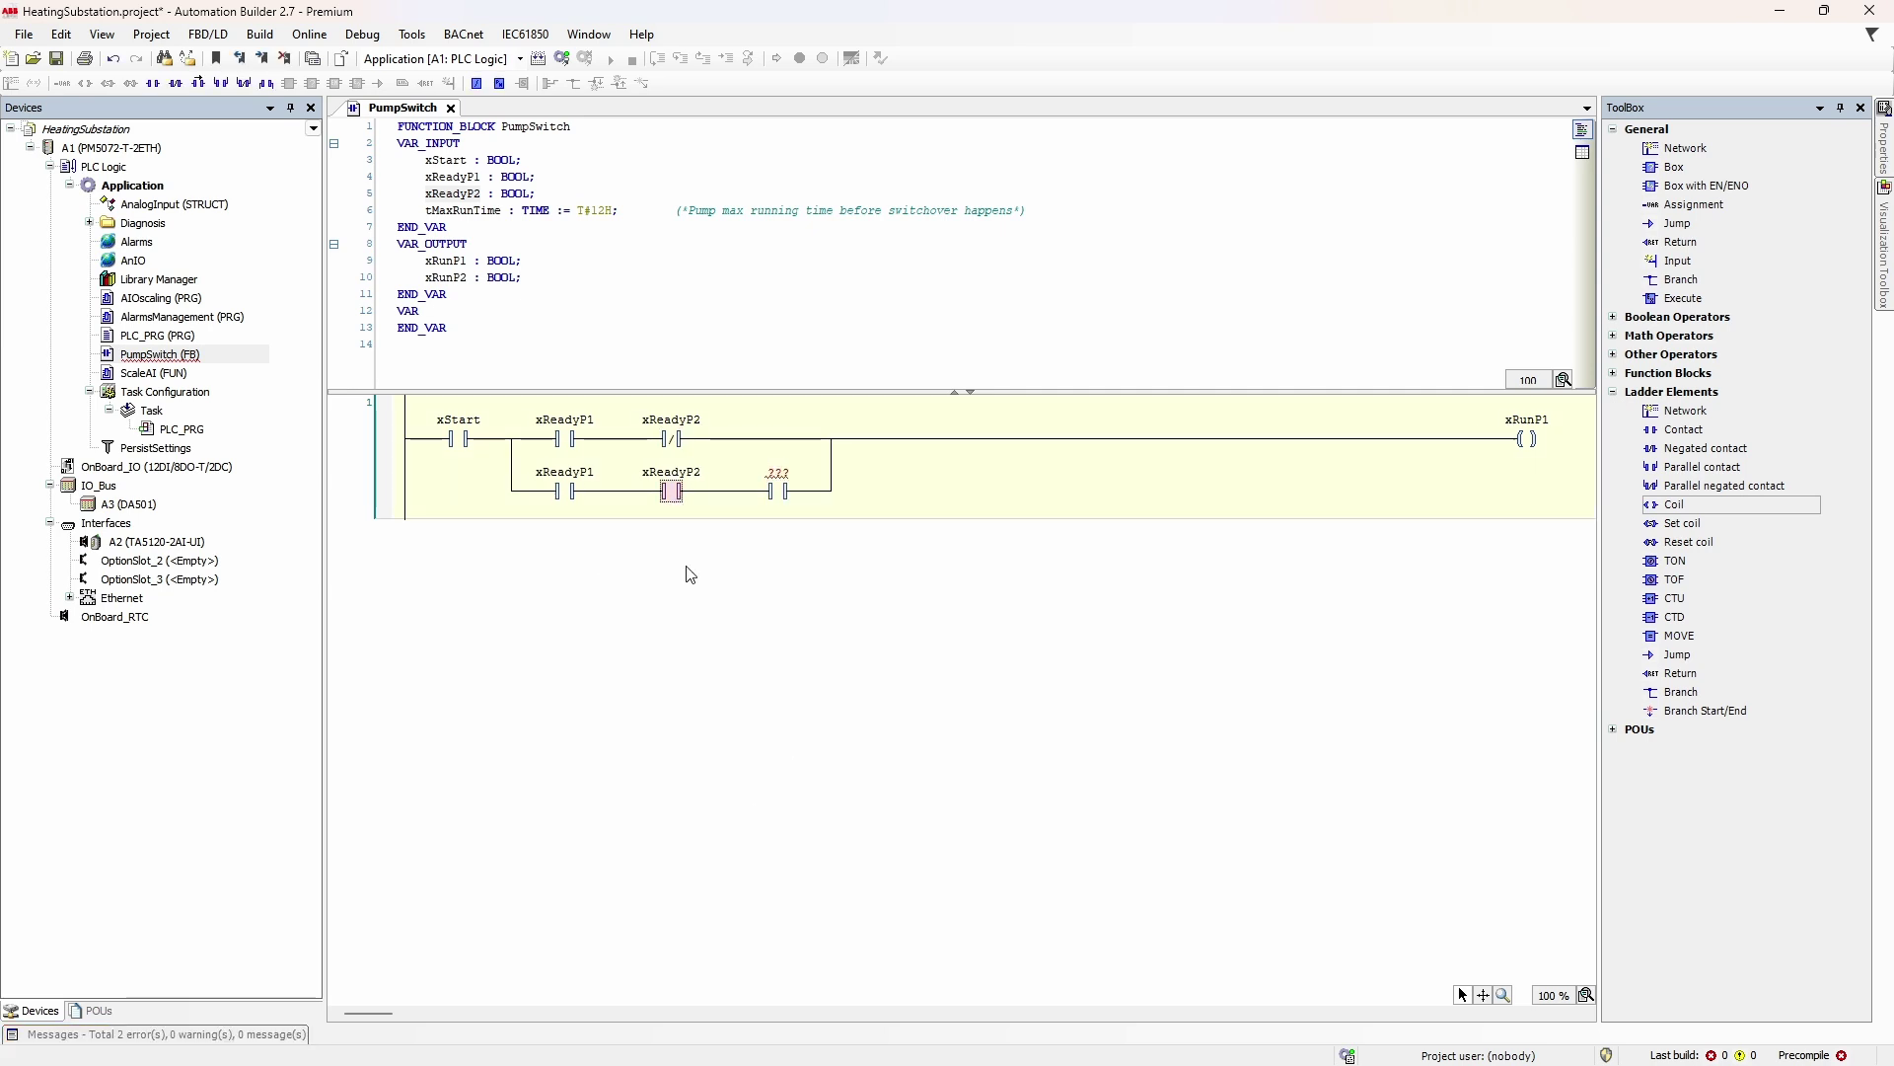
click(778, 490)
Declare local xLastPumpUsed and place it as a negated contact on the branch.
click(420, 310)
key(Return)
text(xLastPumpUsed : BOOL;				)
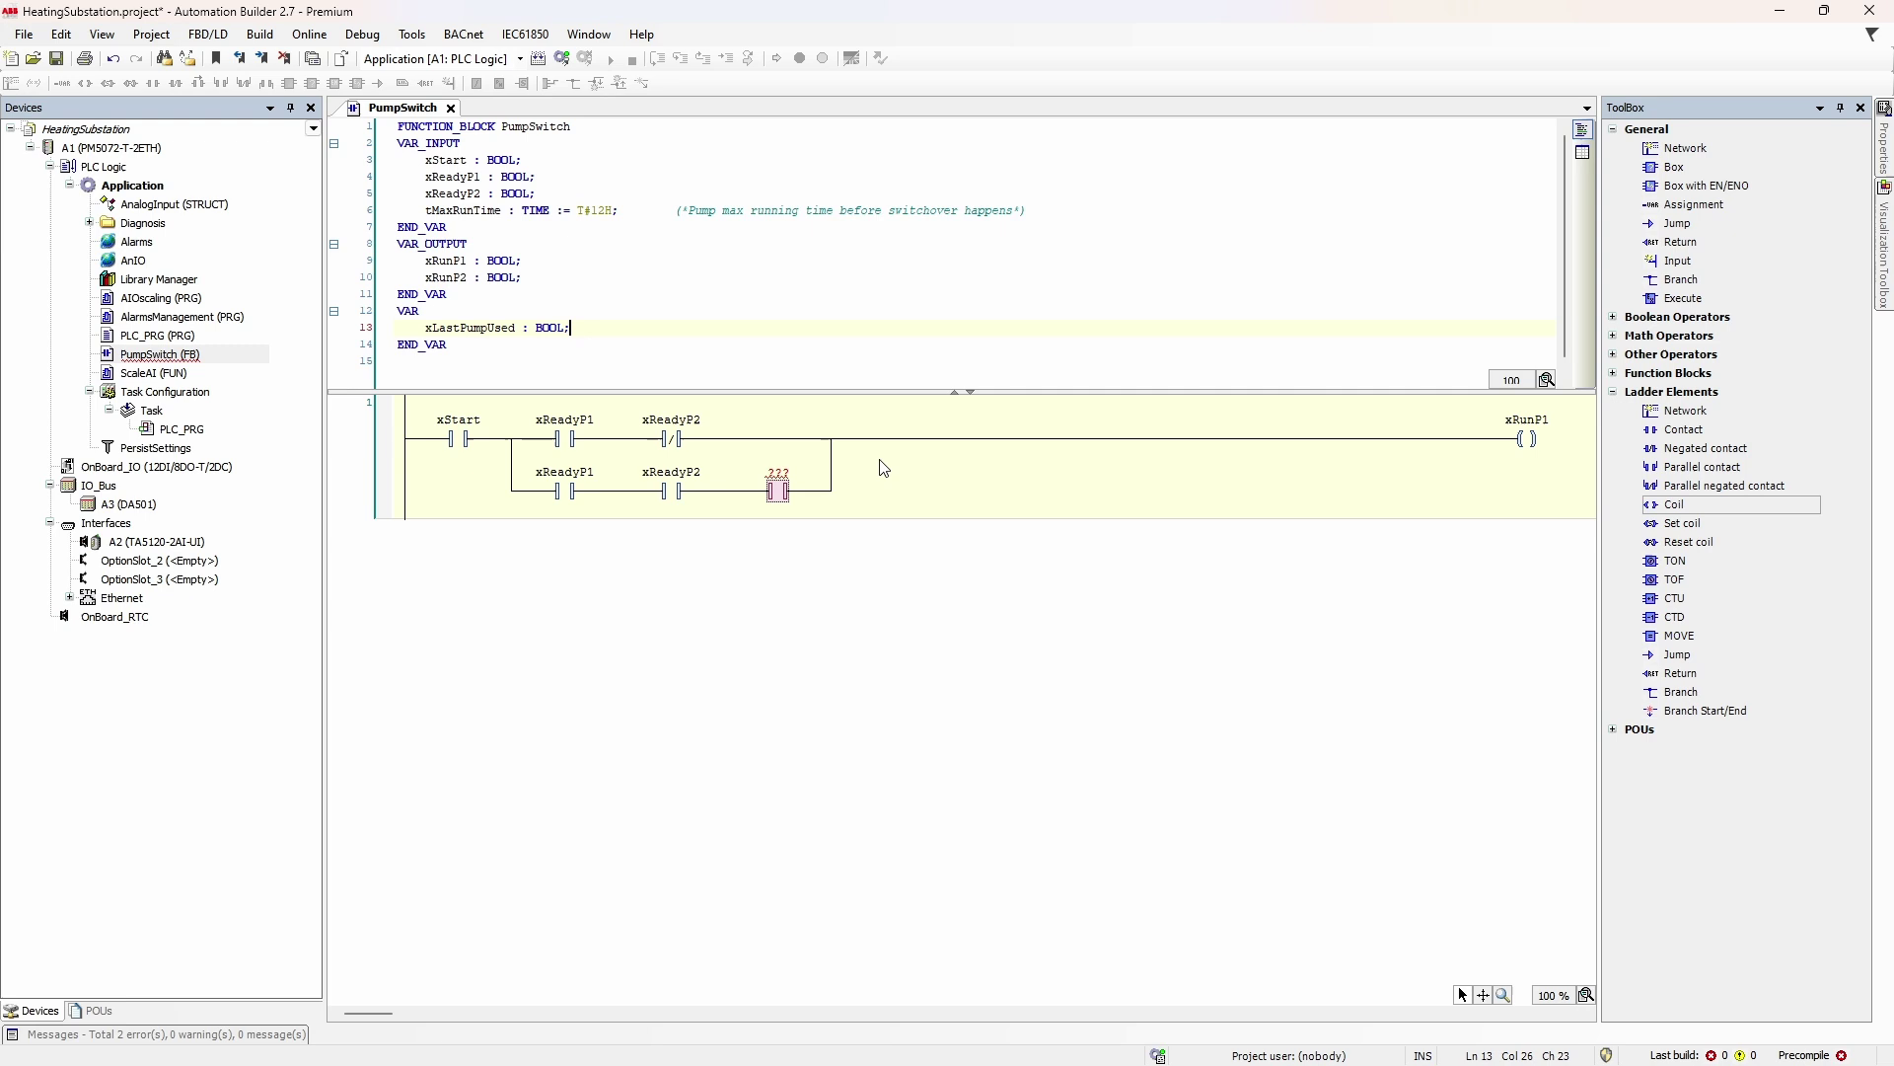
text((*False - Pump2, True - Pump1*))
double_click(444, 327)
drag(444, 328, 785, 493)
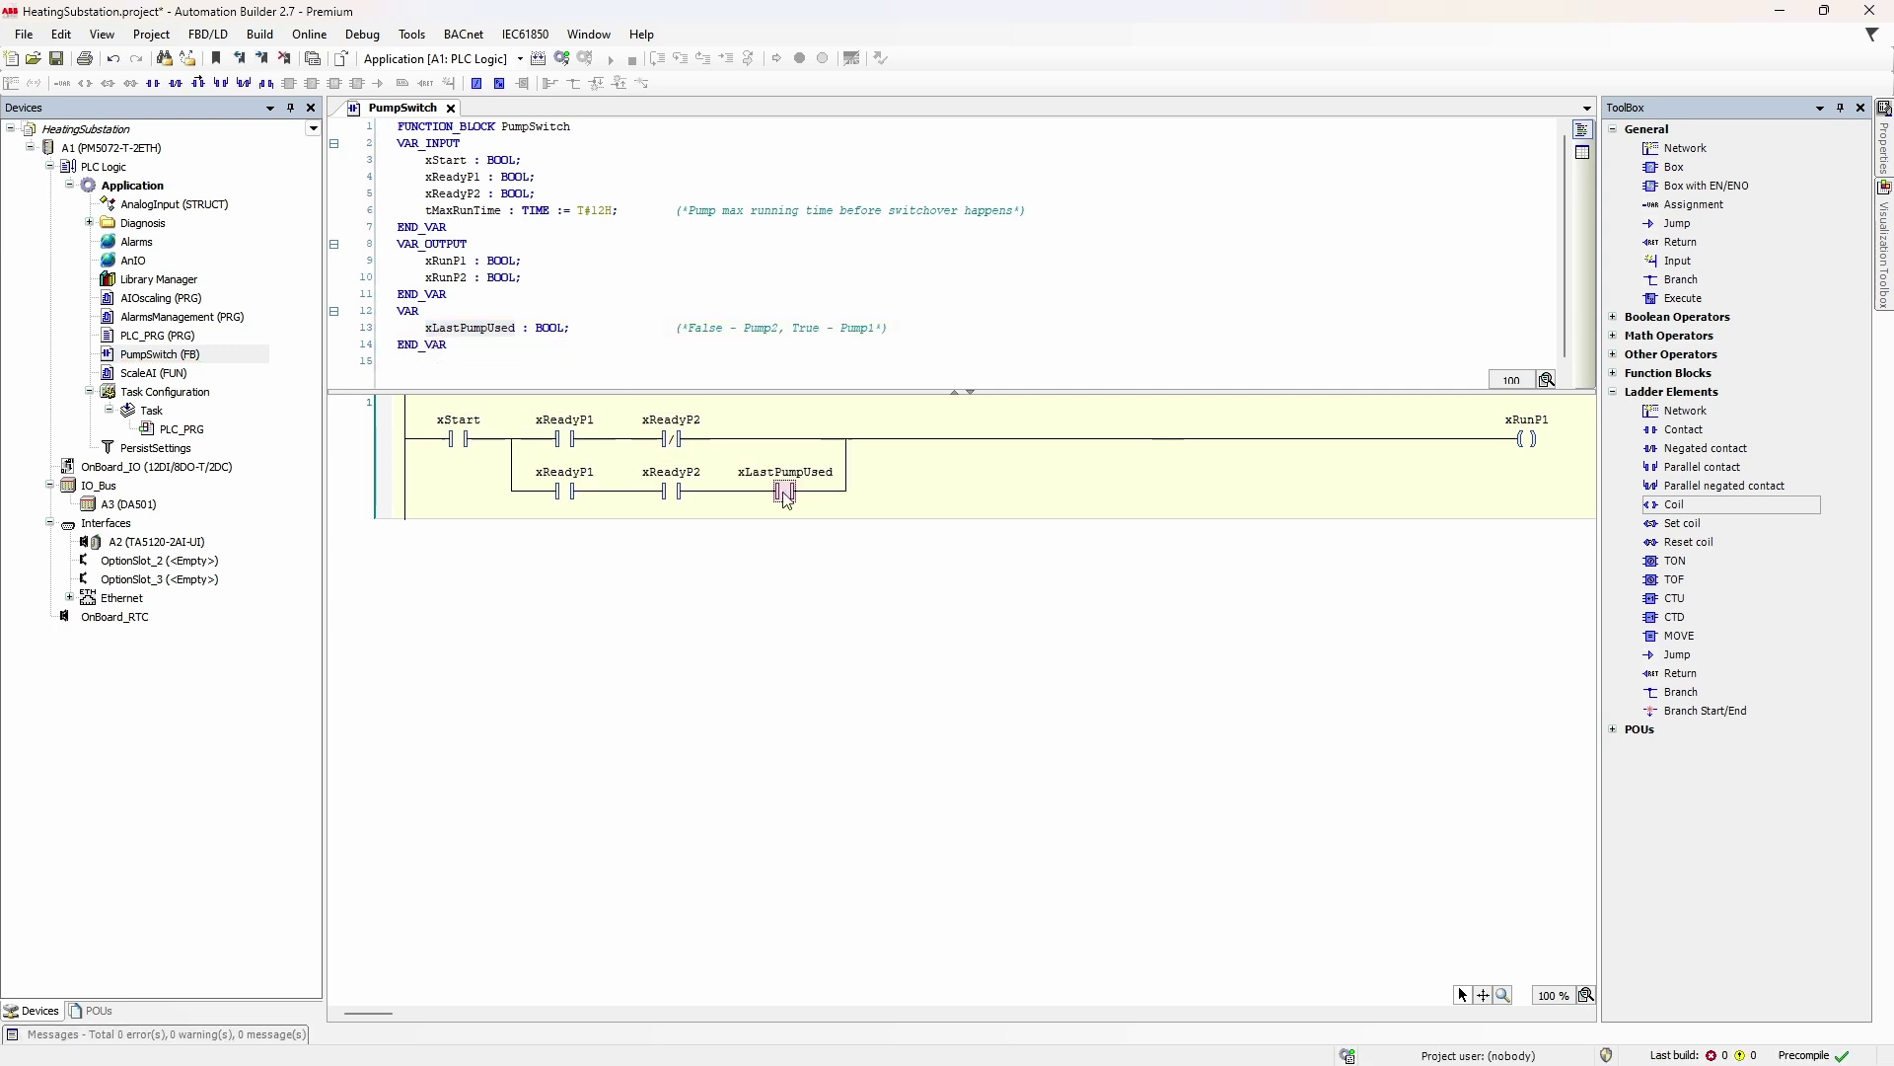
right_click(784, 494)
click(873, 812)
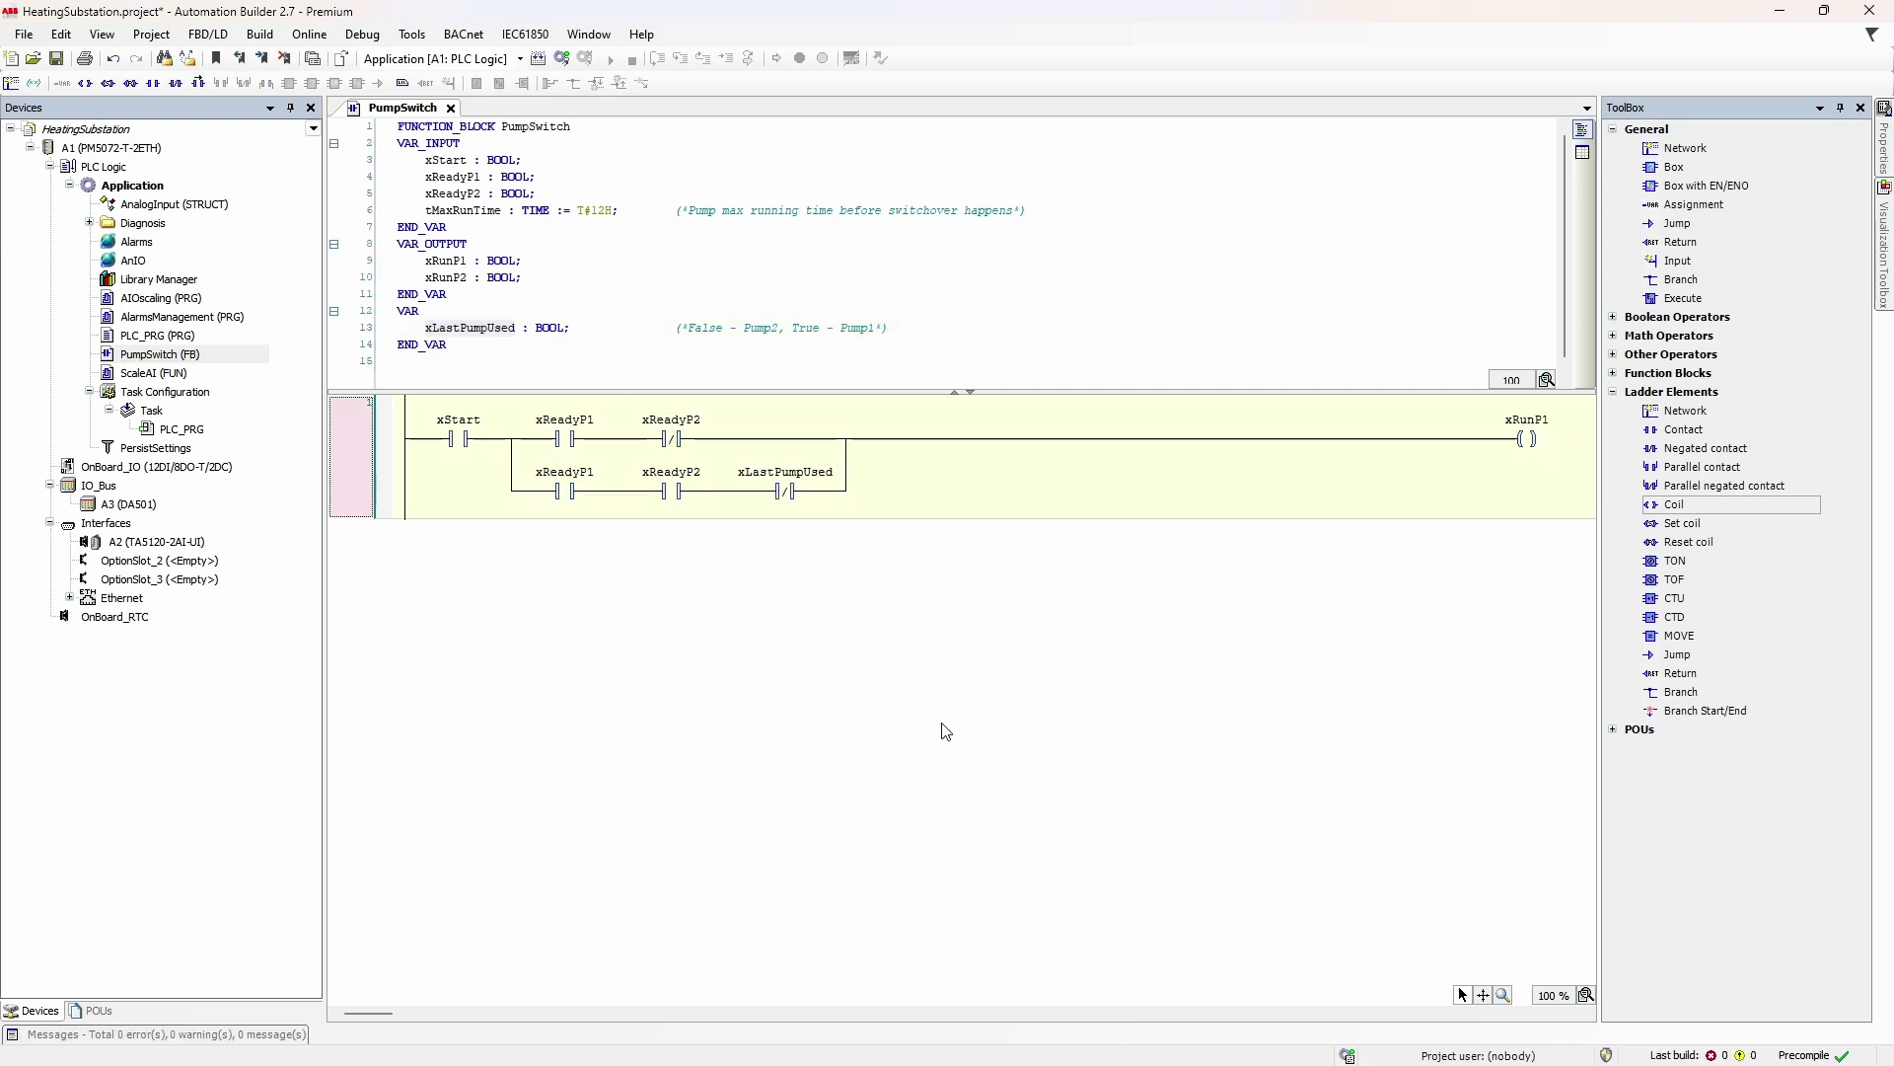
Paste network 1 as network 2 with contacts edited and xLastPumpUsed un-negated.
key(ctrl+v)
click(592, 597)
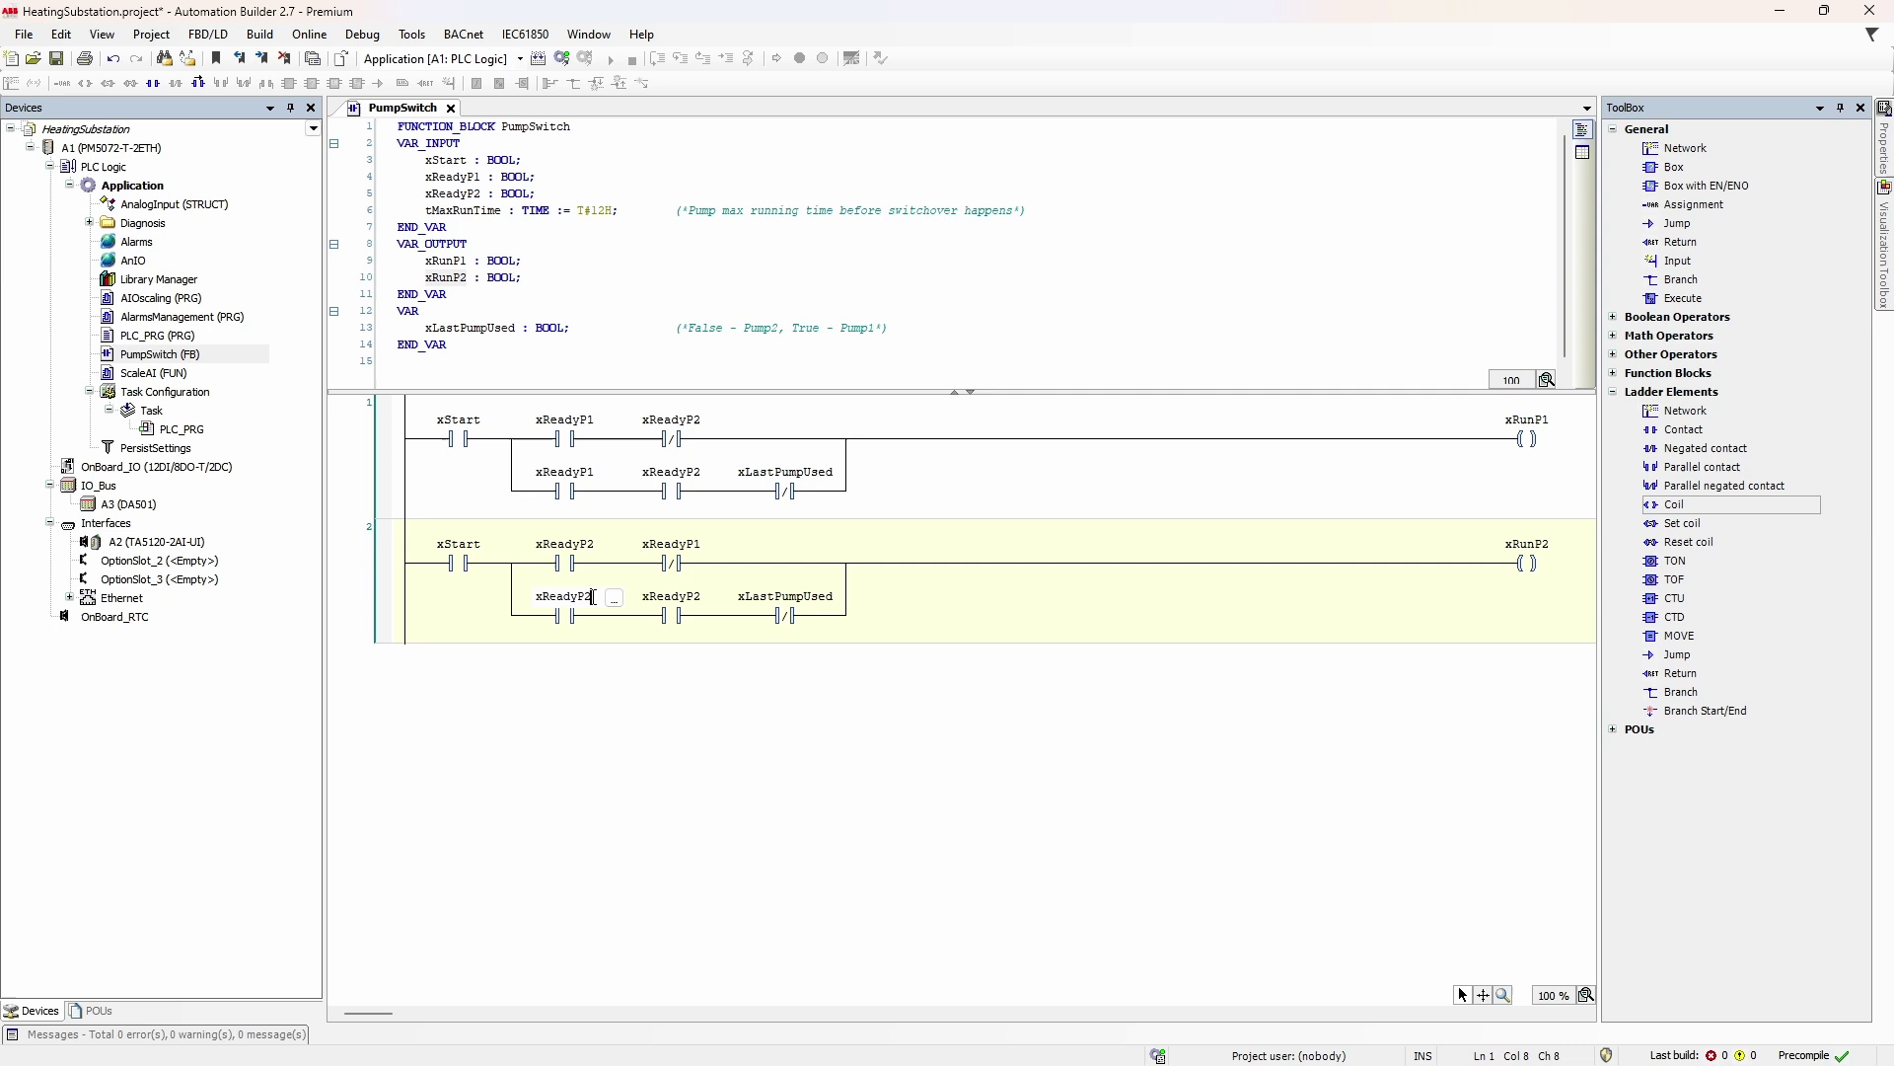
right_click(785, 614)
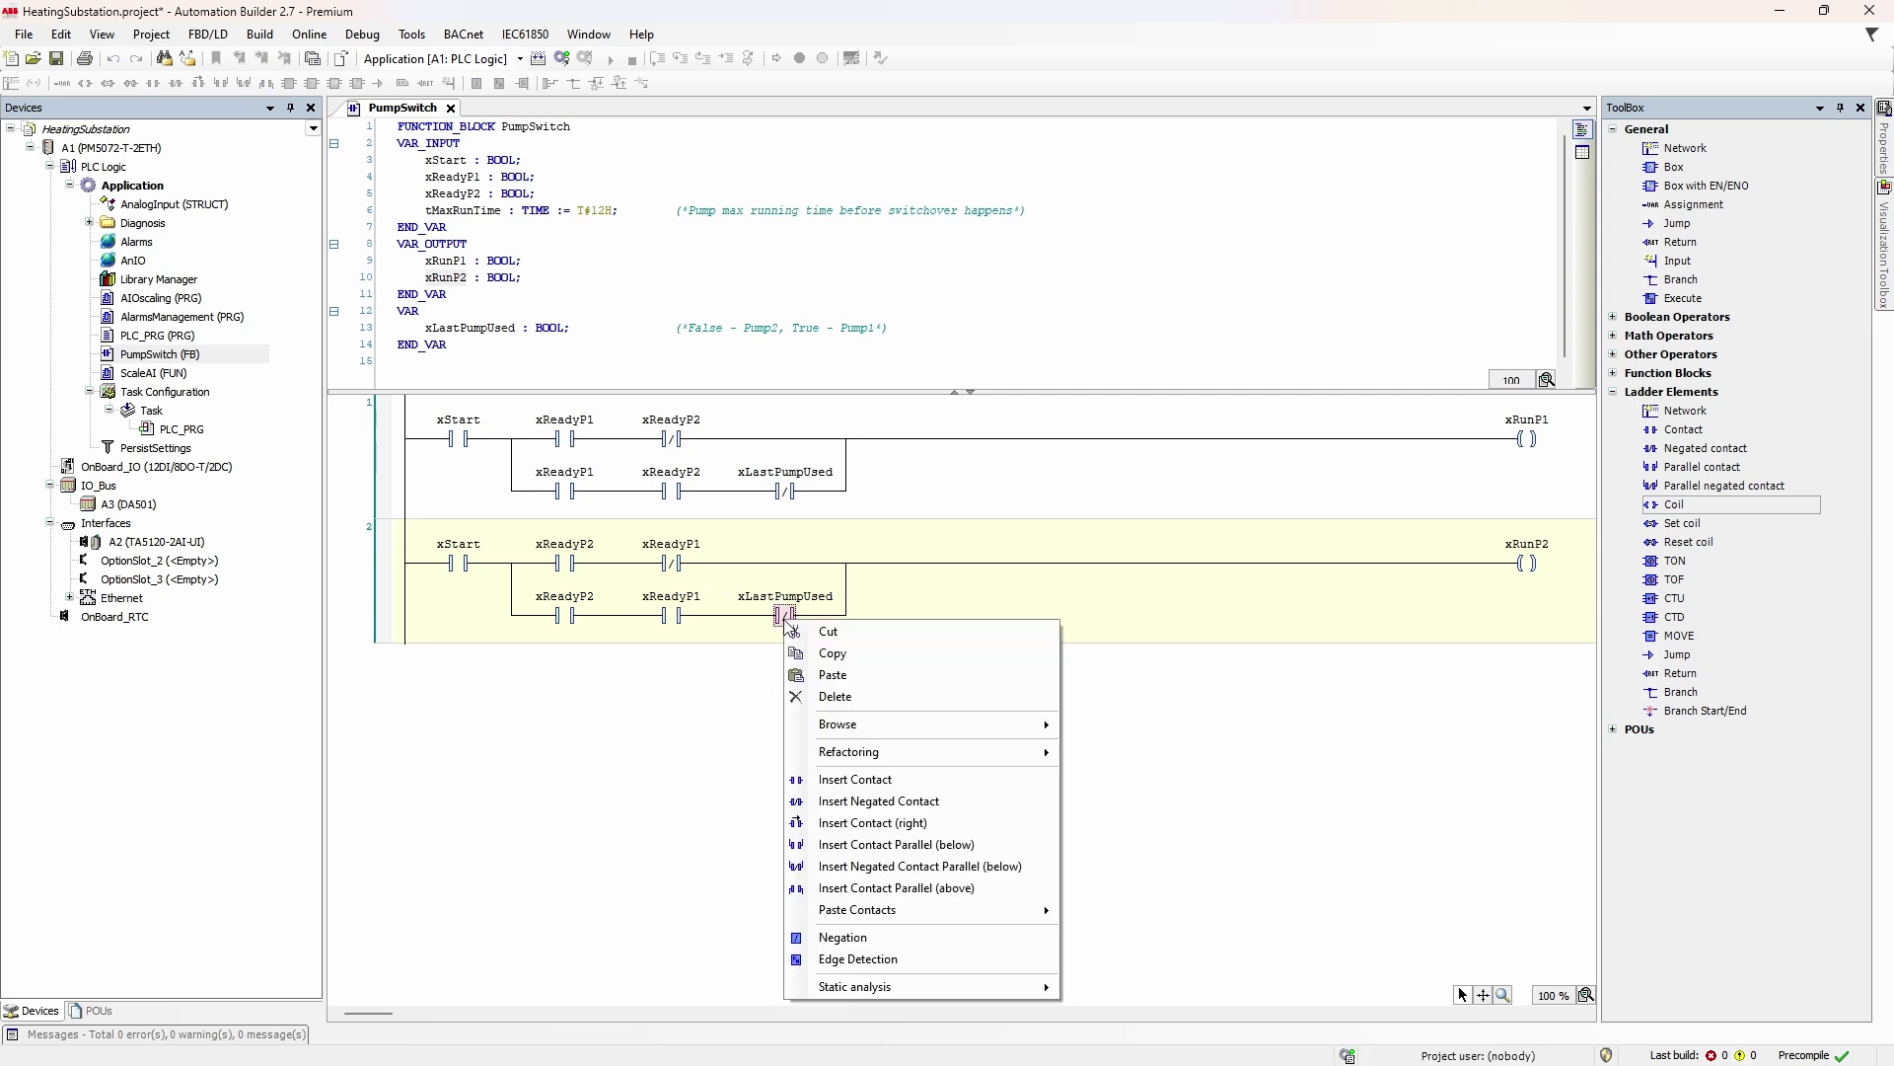
click(882, 938)
Insert an empty third network and pick xRunP1 for its first contact.
right_click(340, 629)
click(408, 750)
double_click(451, 262)
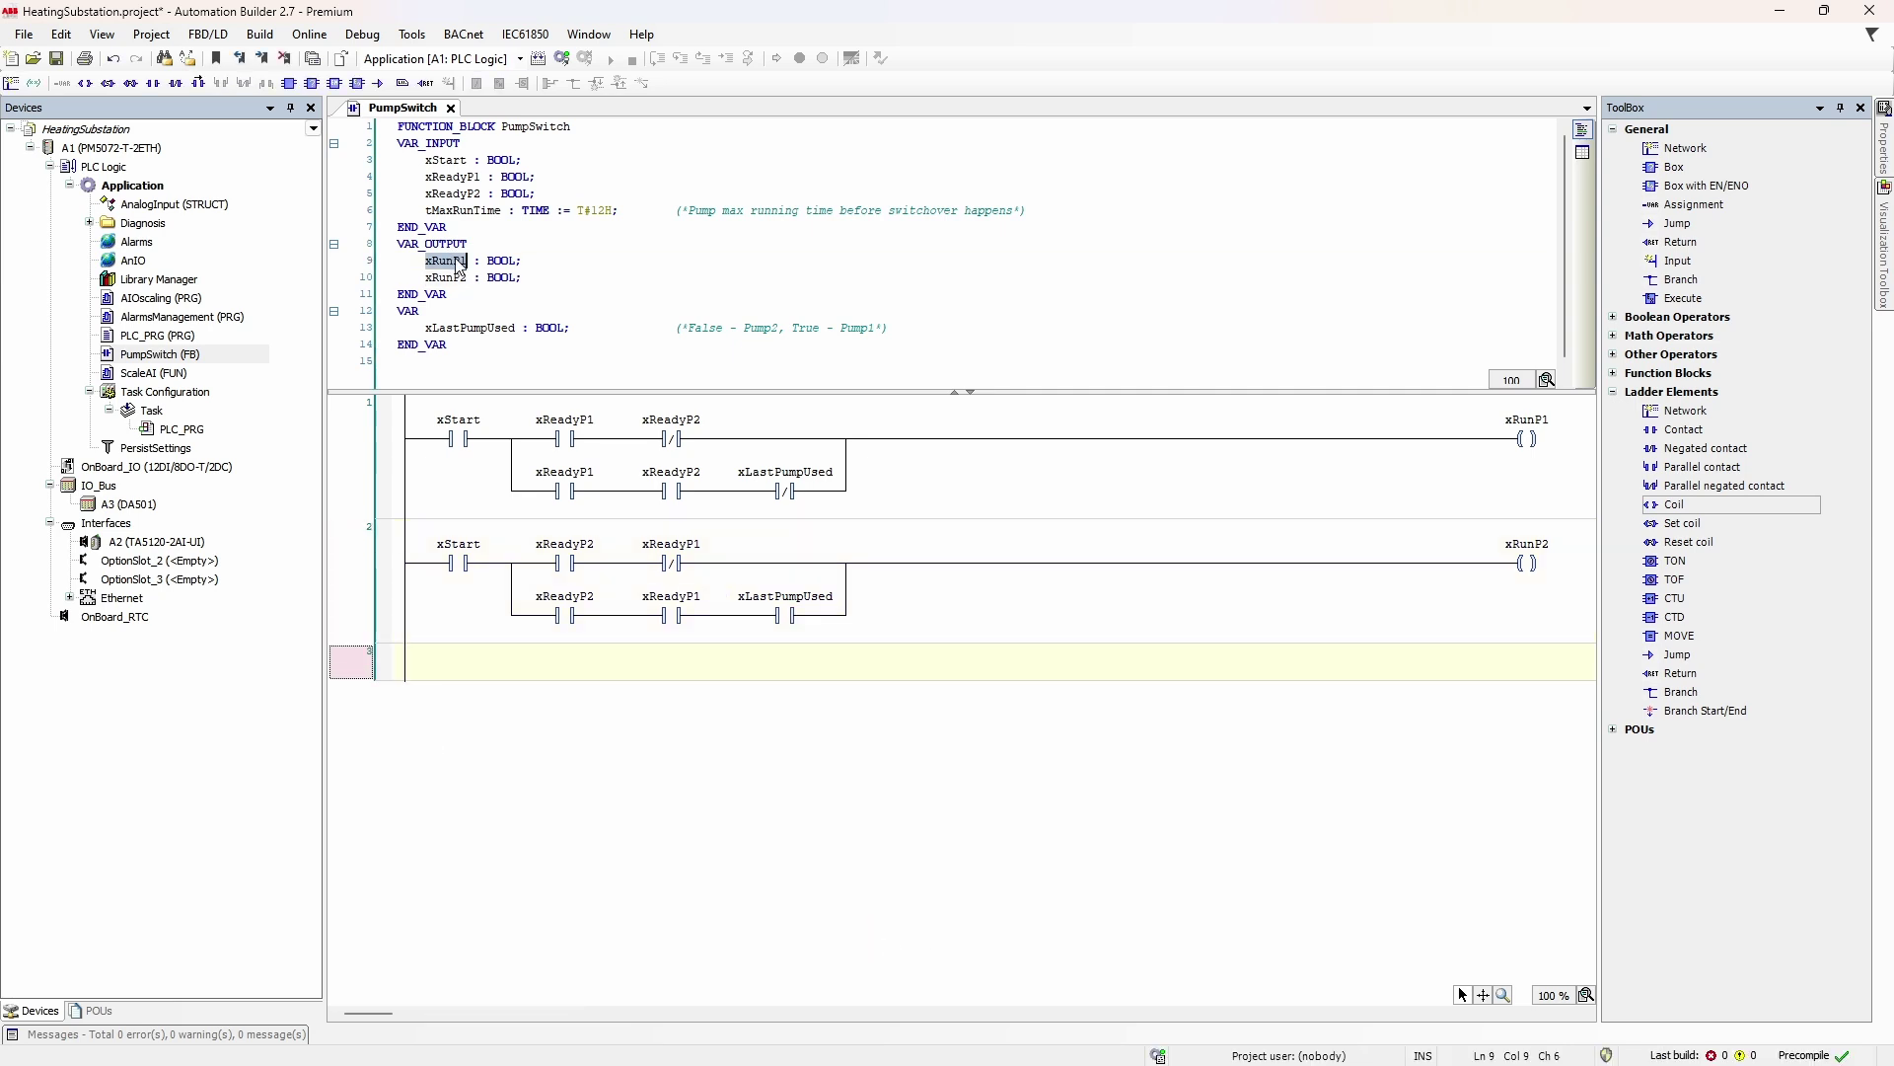
Put an xRunP1 contact and an xLastPumpUsed coil in network 3.
drag(456, 263, 460, 678)
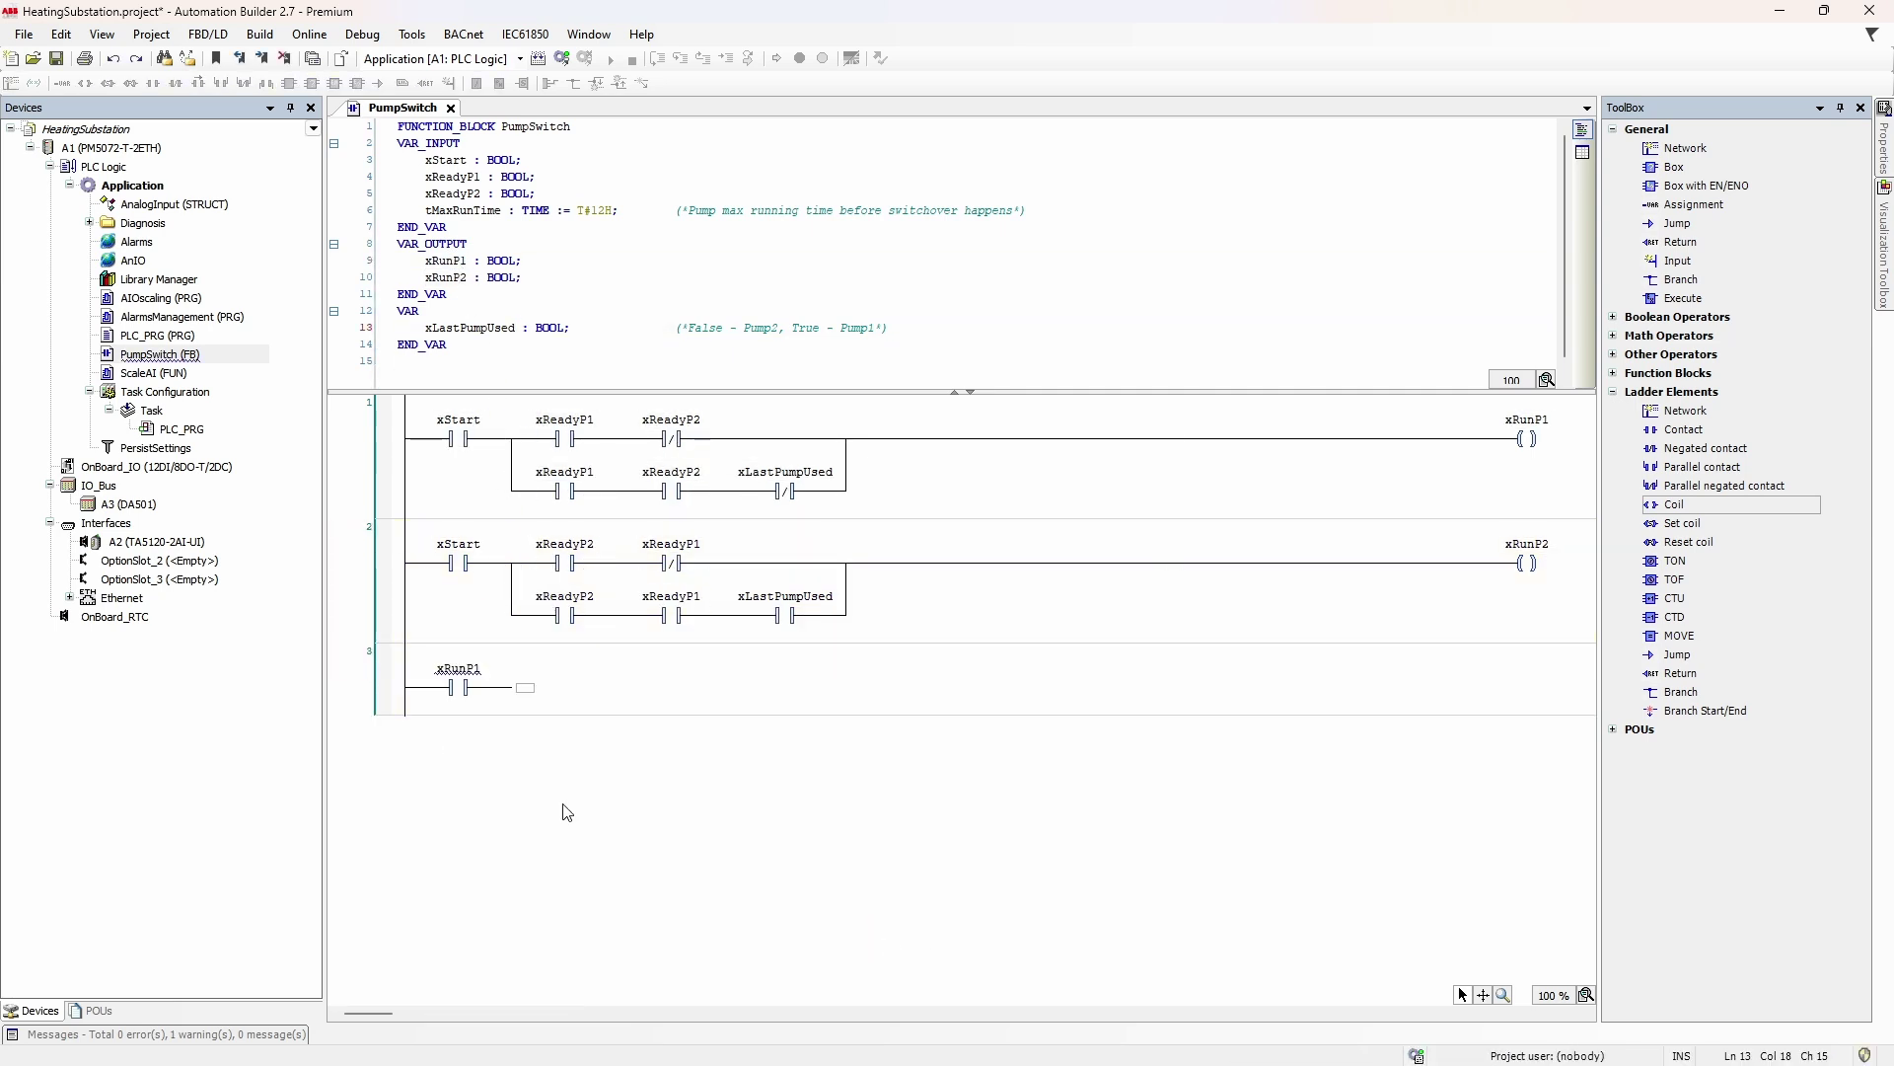
click(531, 685)
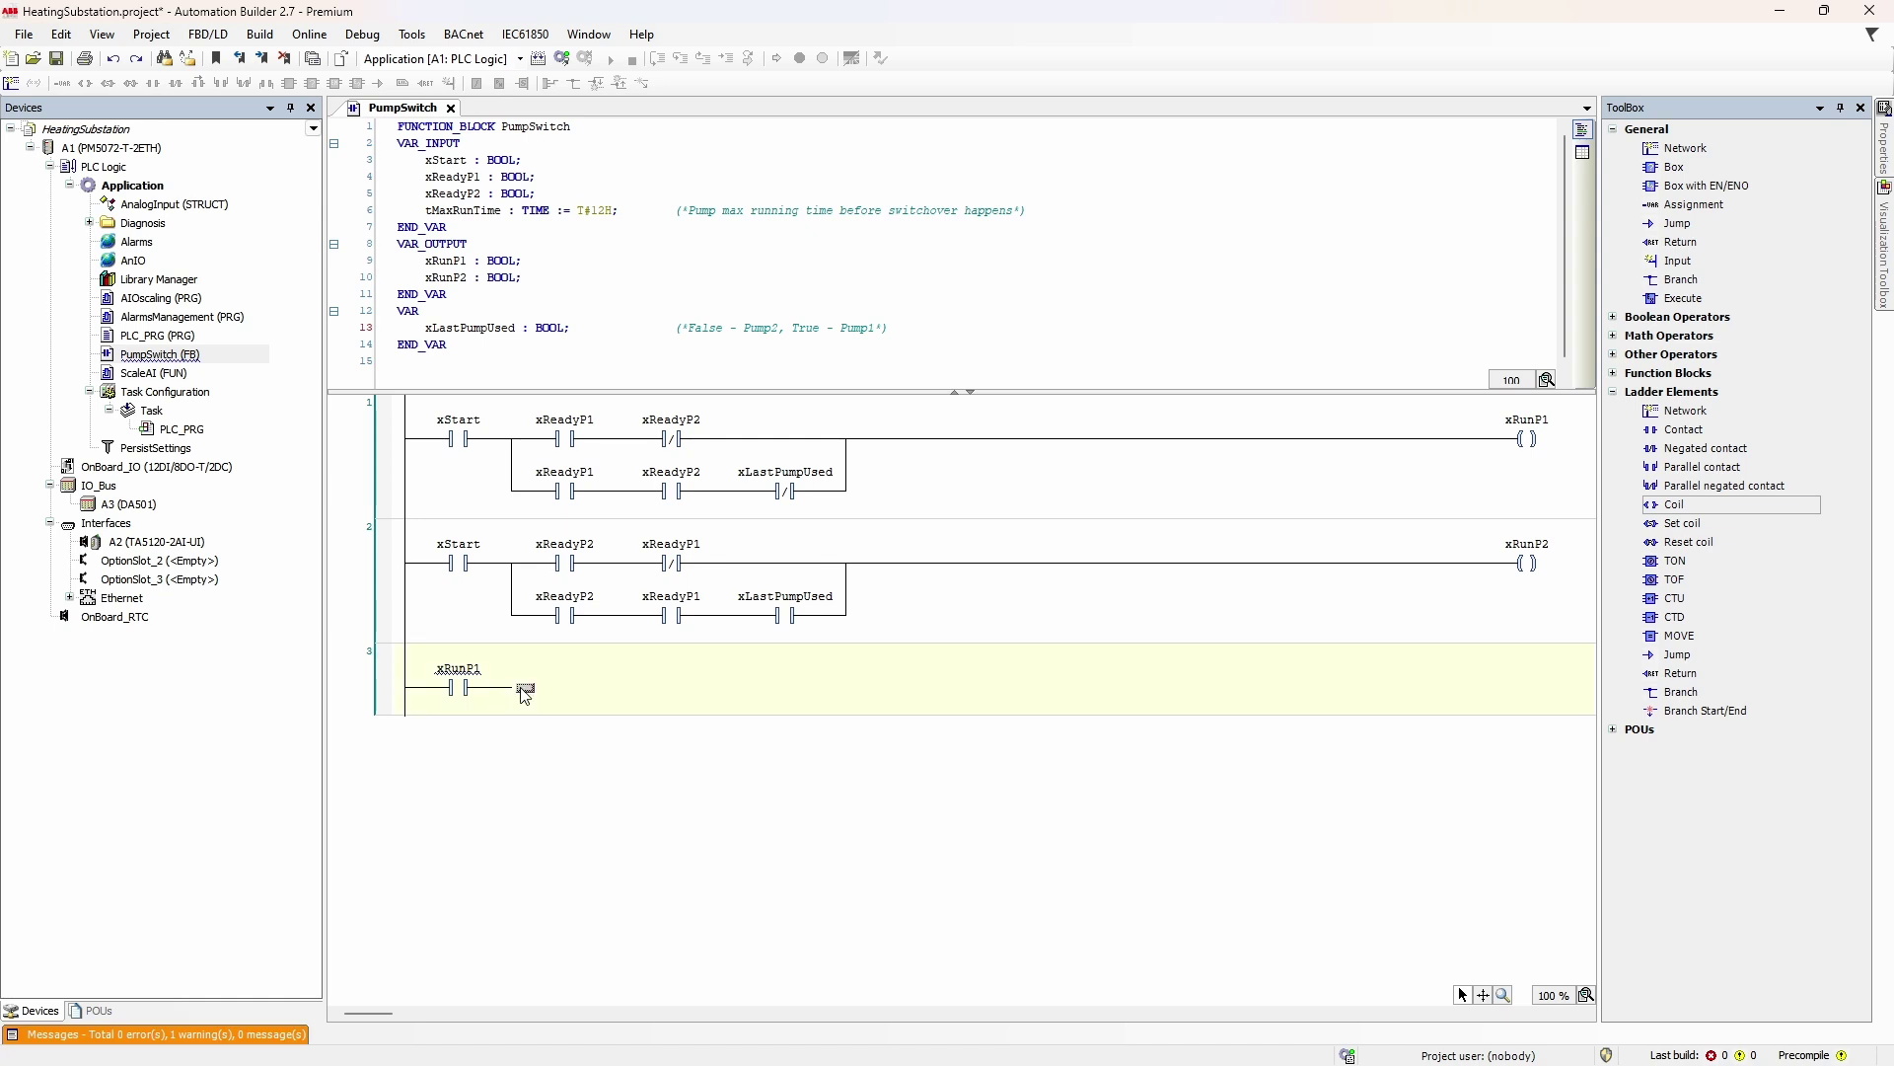
click(119, 59)
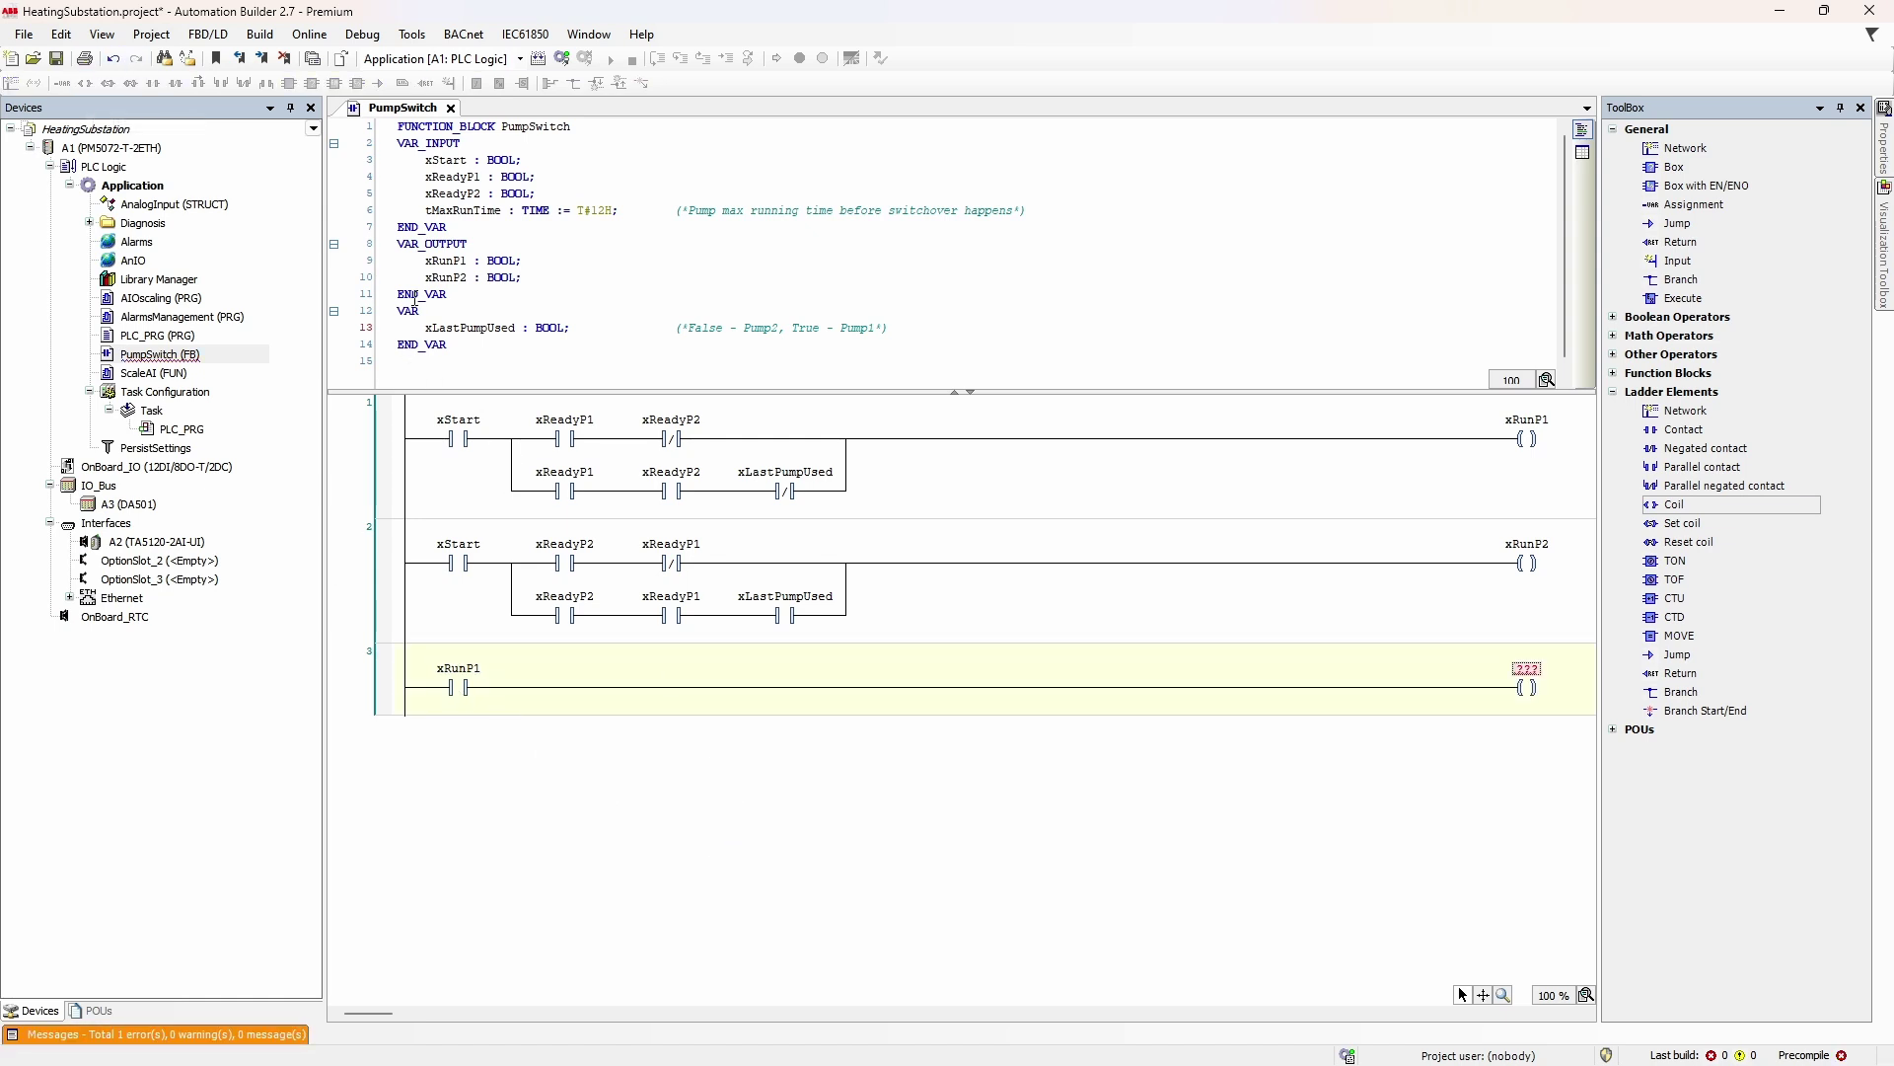
double_click(470, 328)
mouse_move(488, 327)
mouse_down()
mouse_move(1546, 671)
mouse_move(1525, 670)
mouse_up()
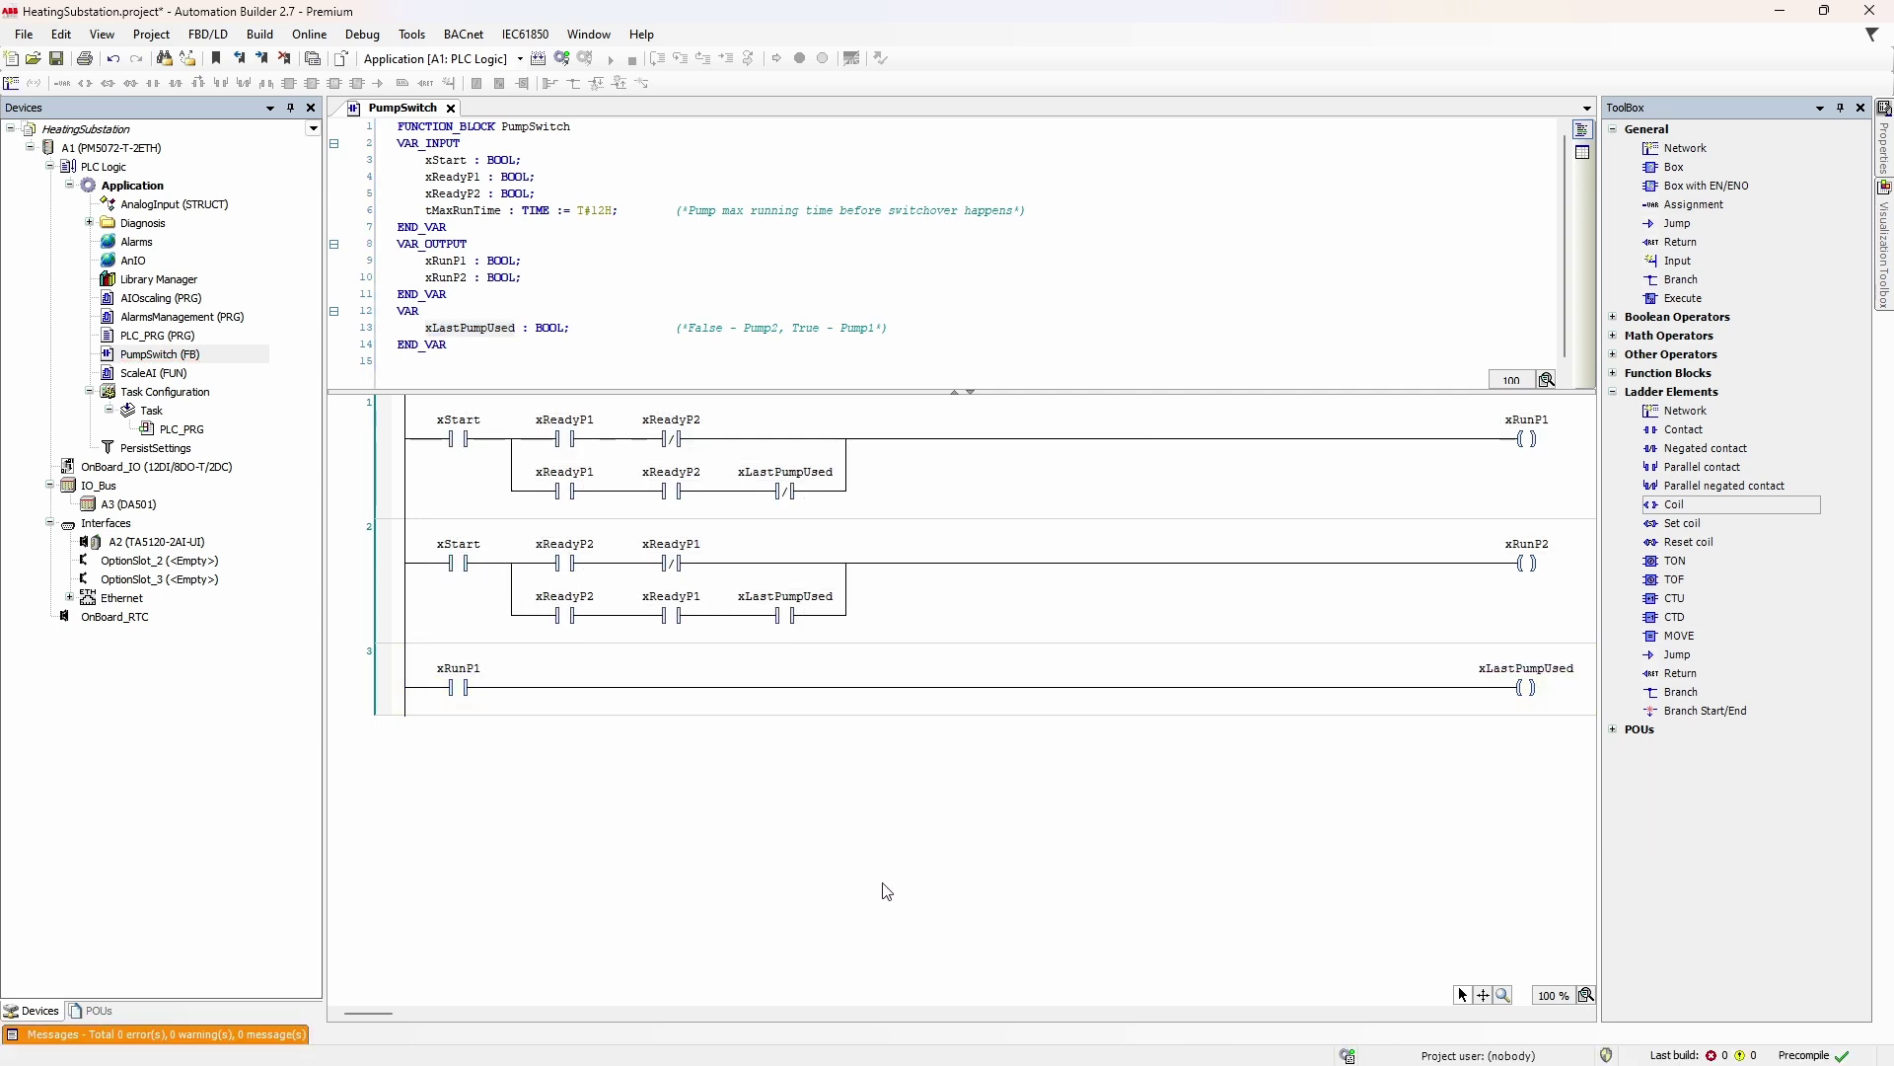
Make the xRunP1 contact falling-edge and the xLastPumpUsed coil a set coil.
right_click(460, 694)
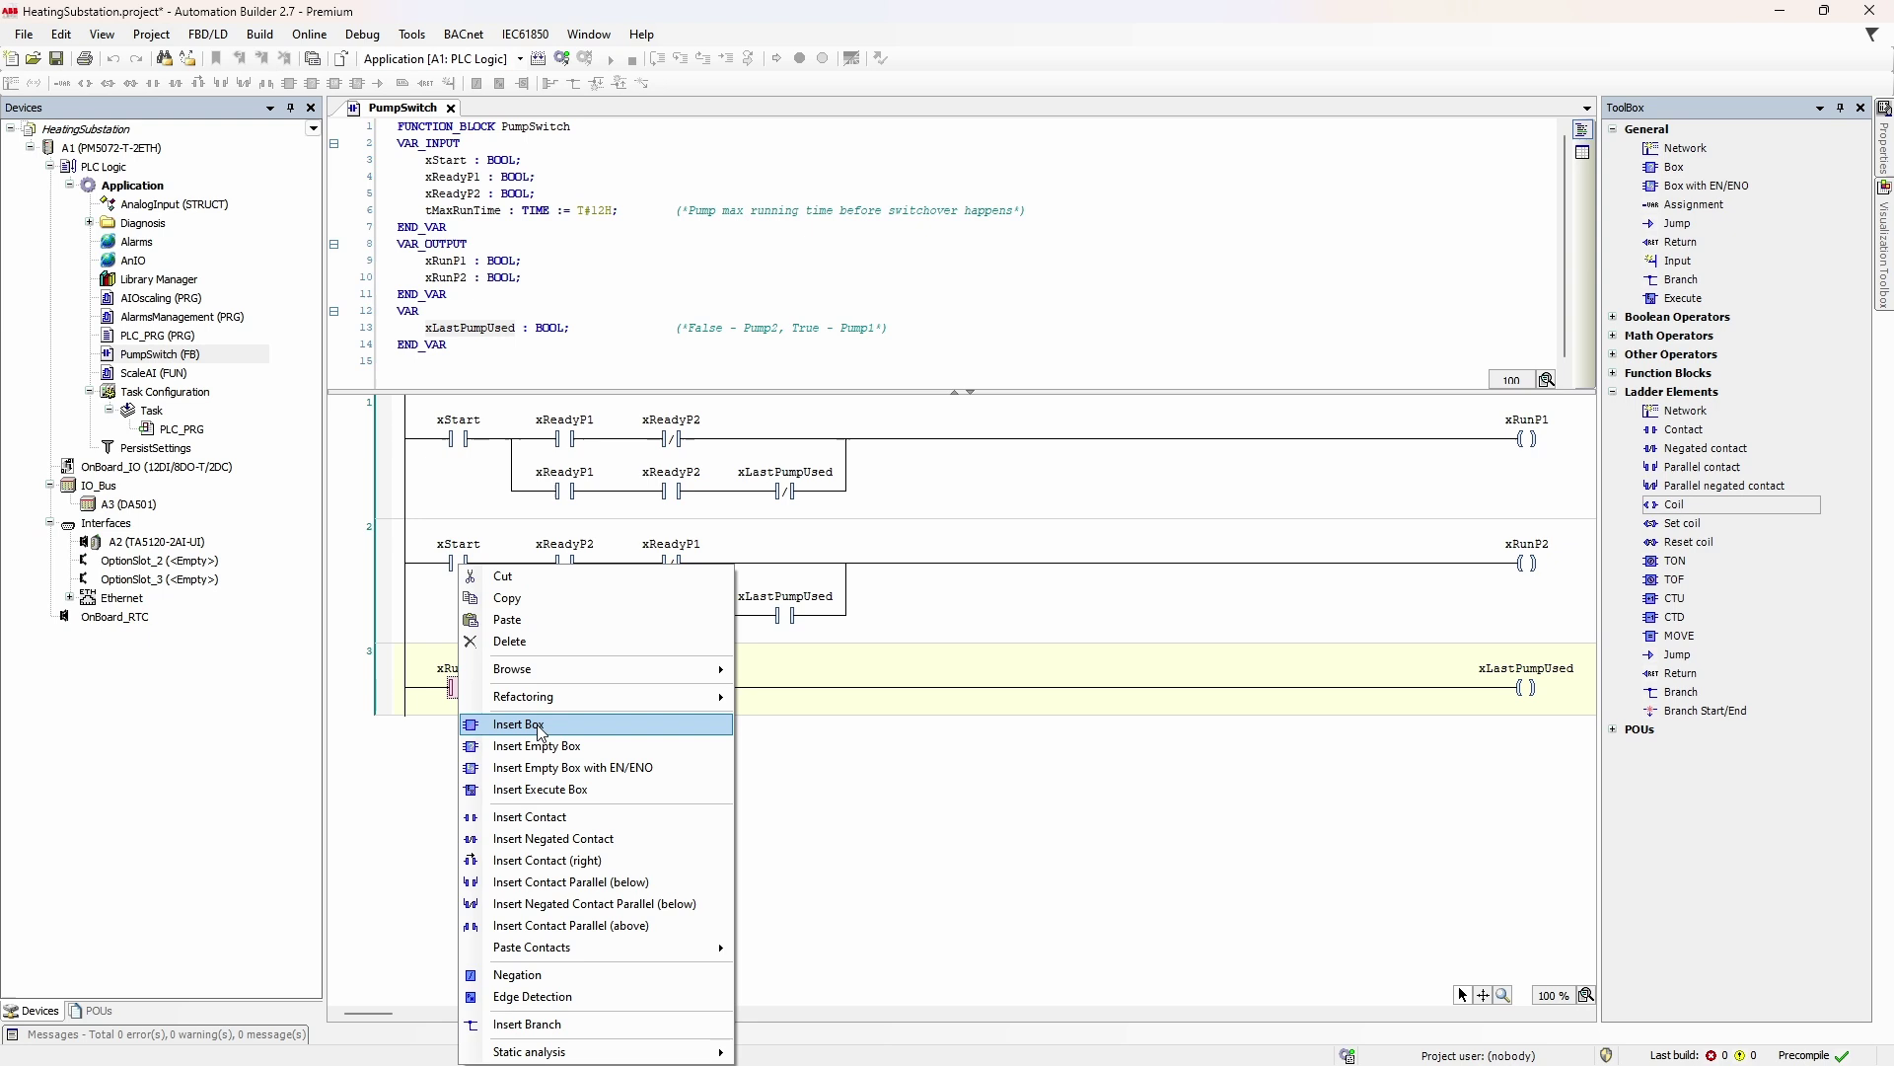
click(576, 998)
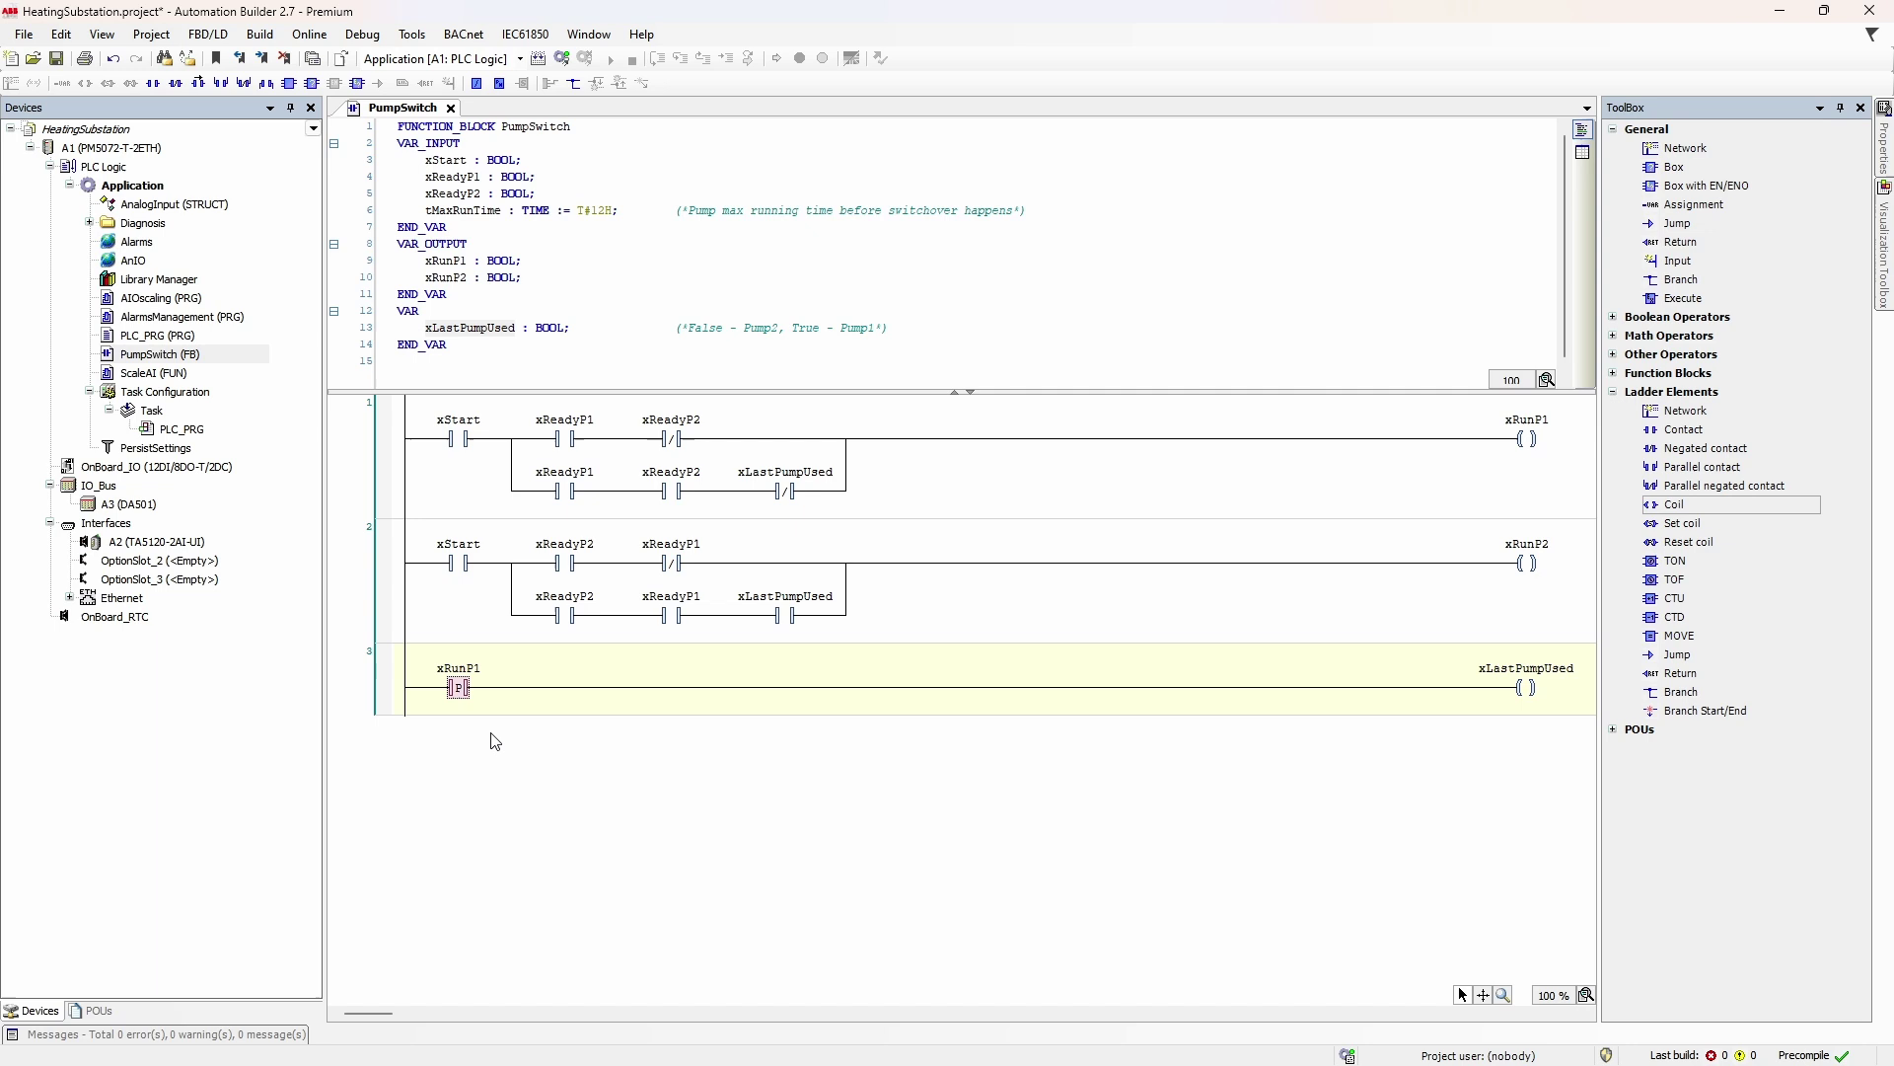
right_click(463, 700)
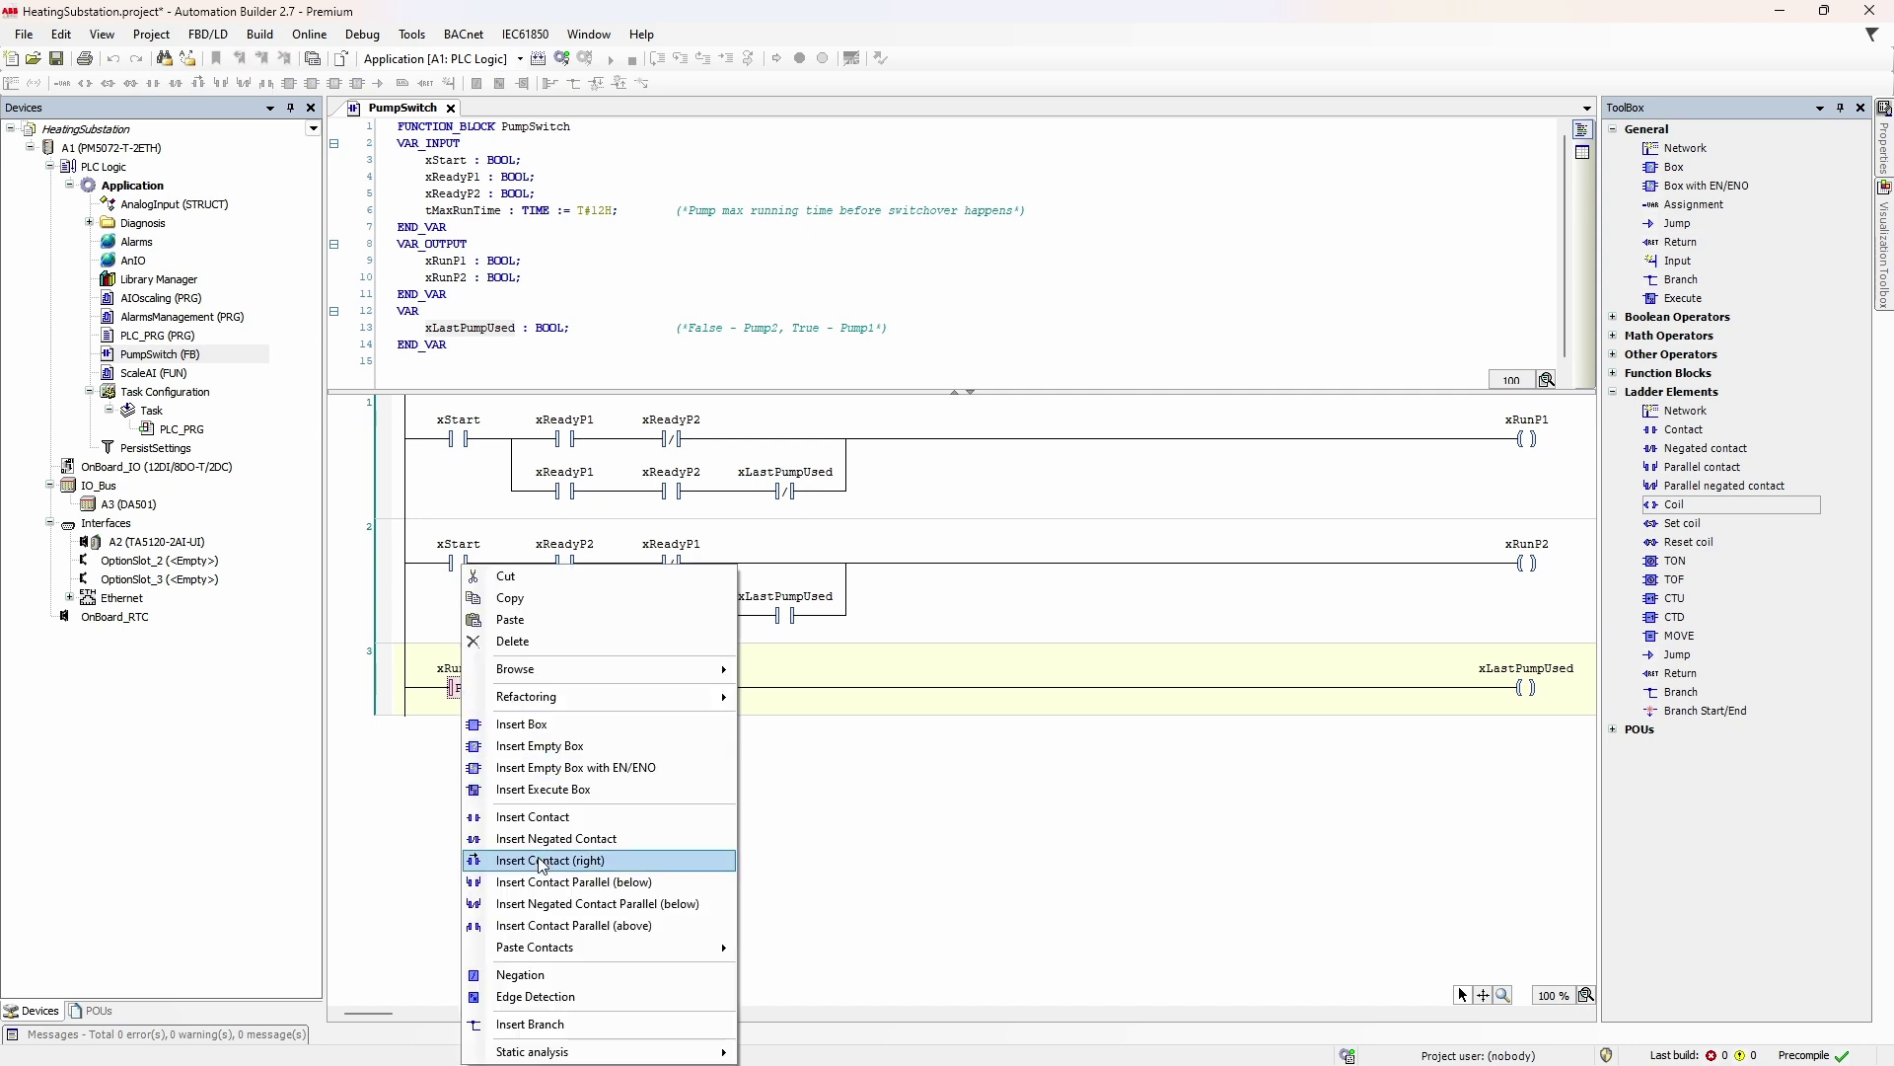
click(570, 999)
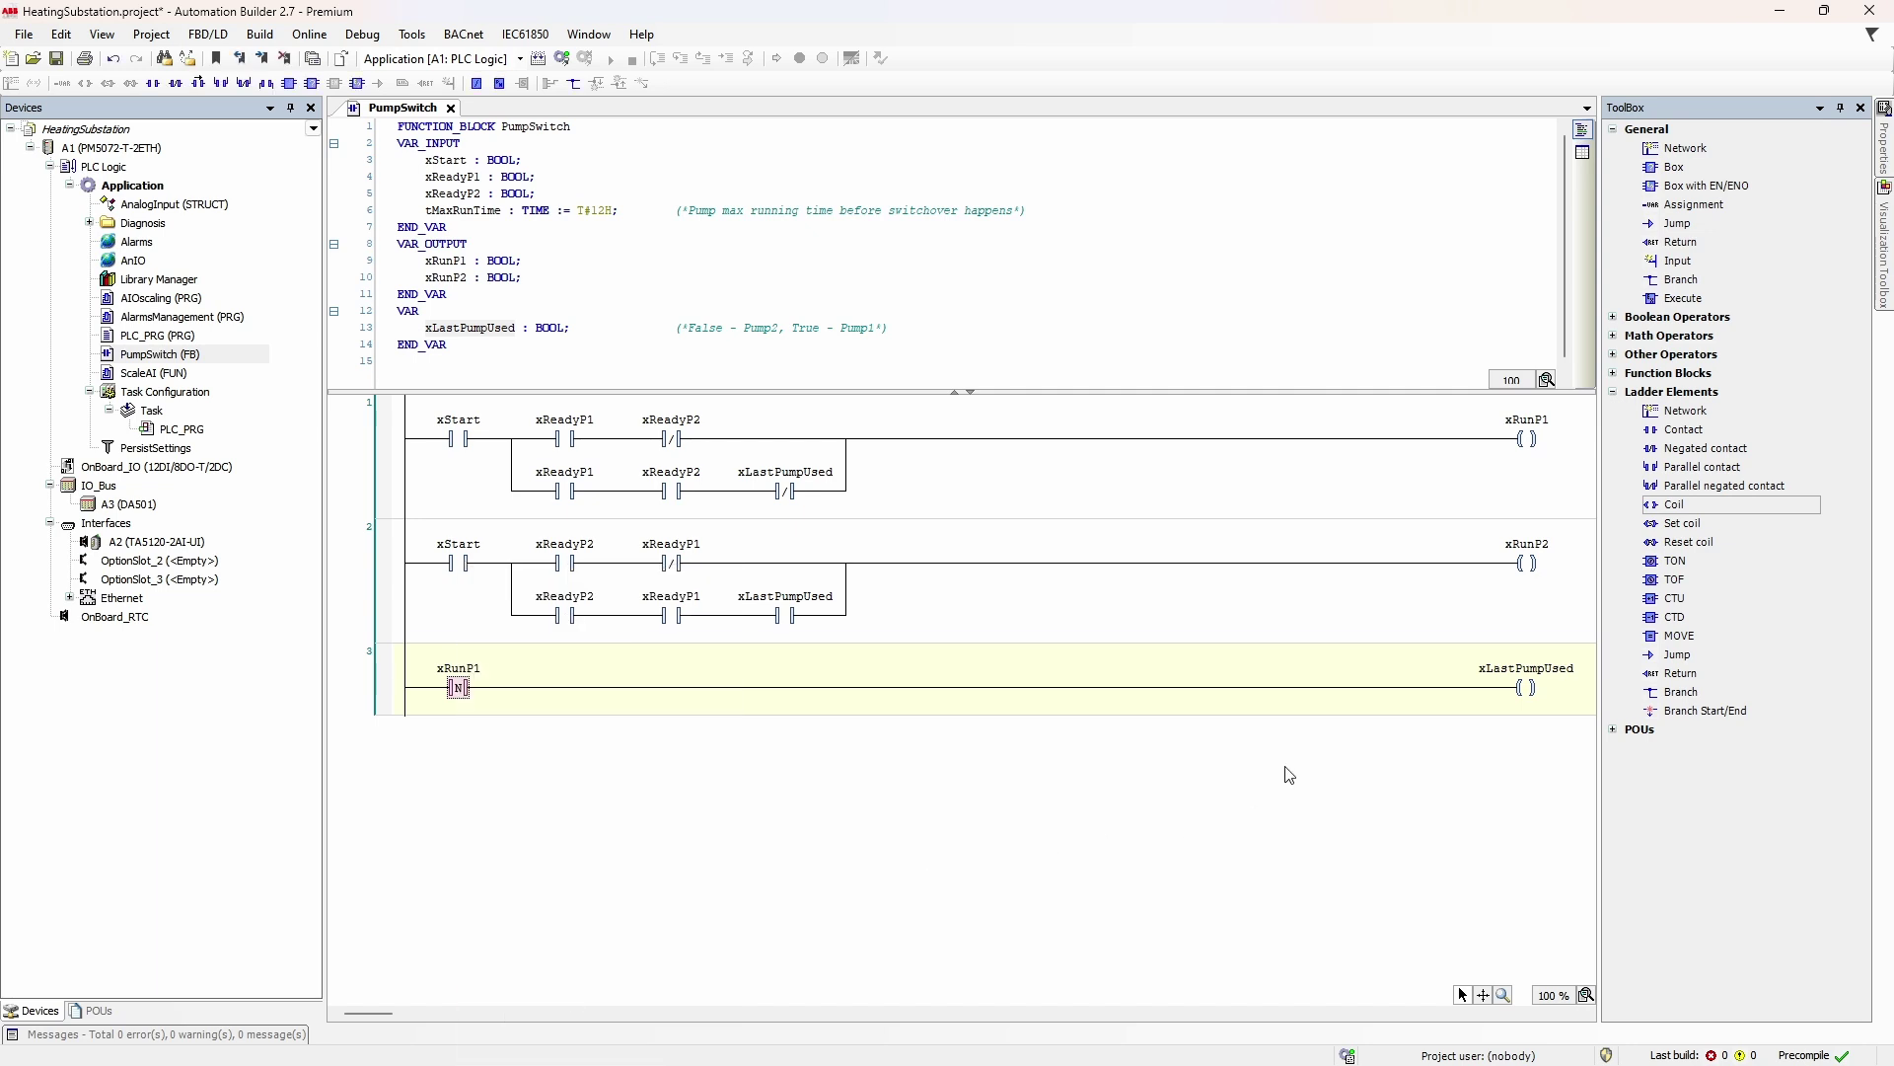
right_click(1527, 688)
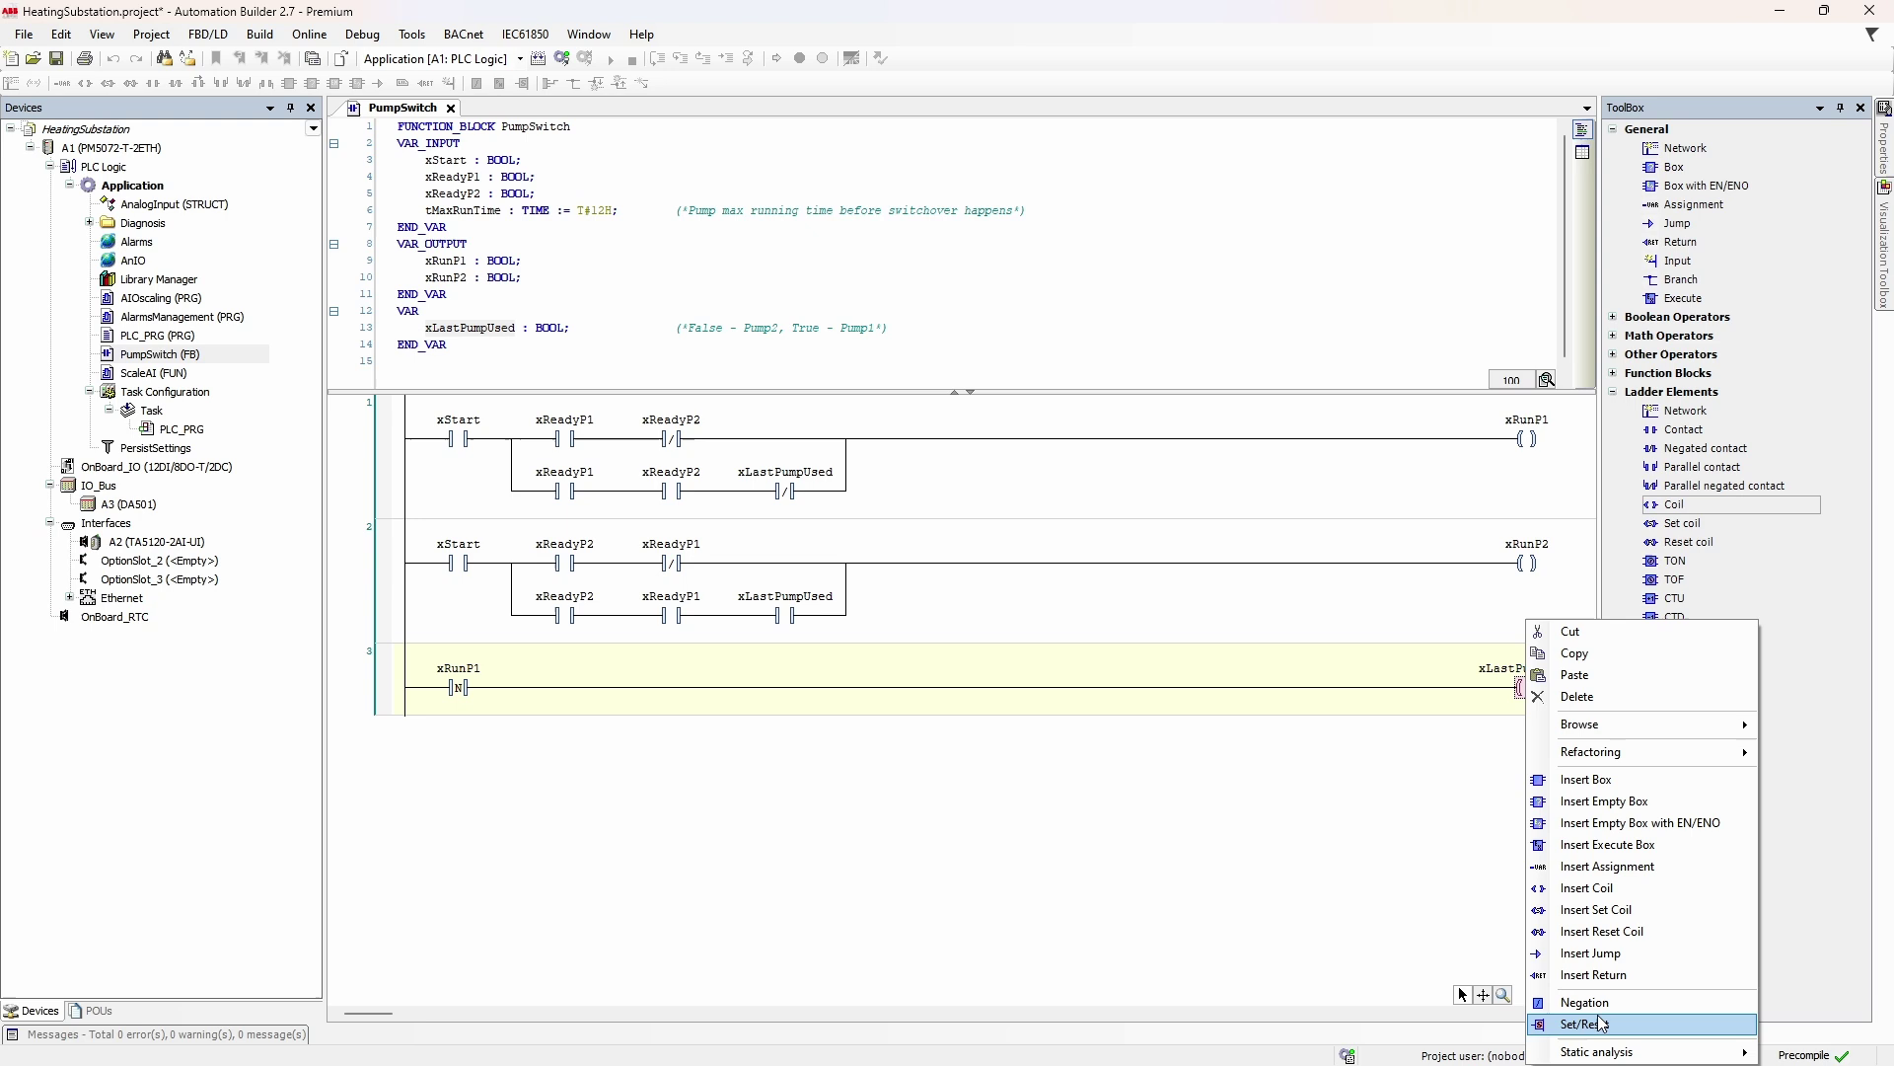
click(1584, 1023)
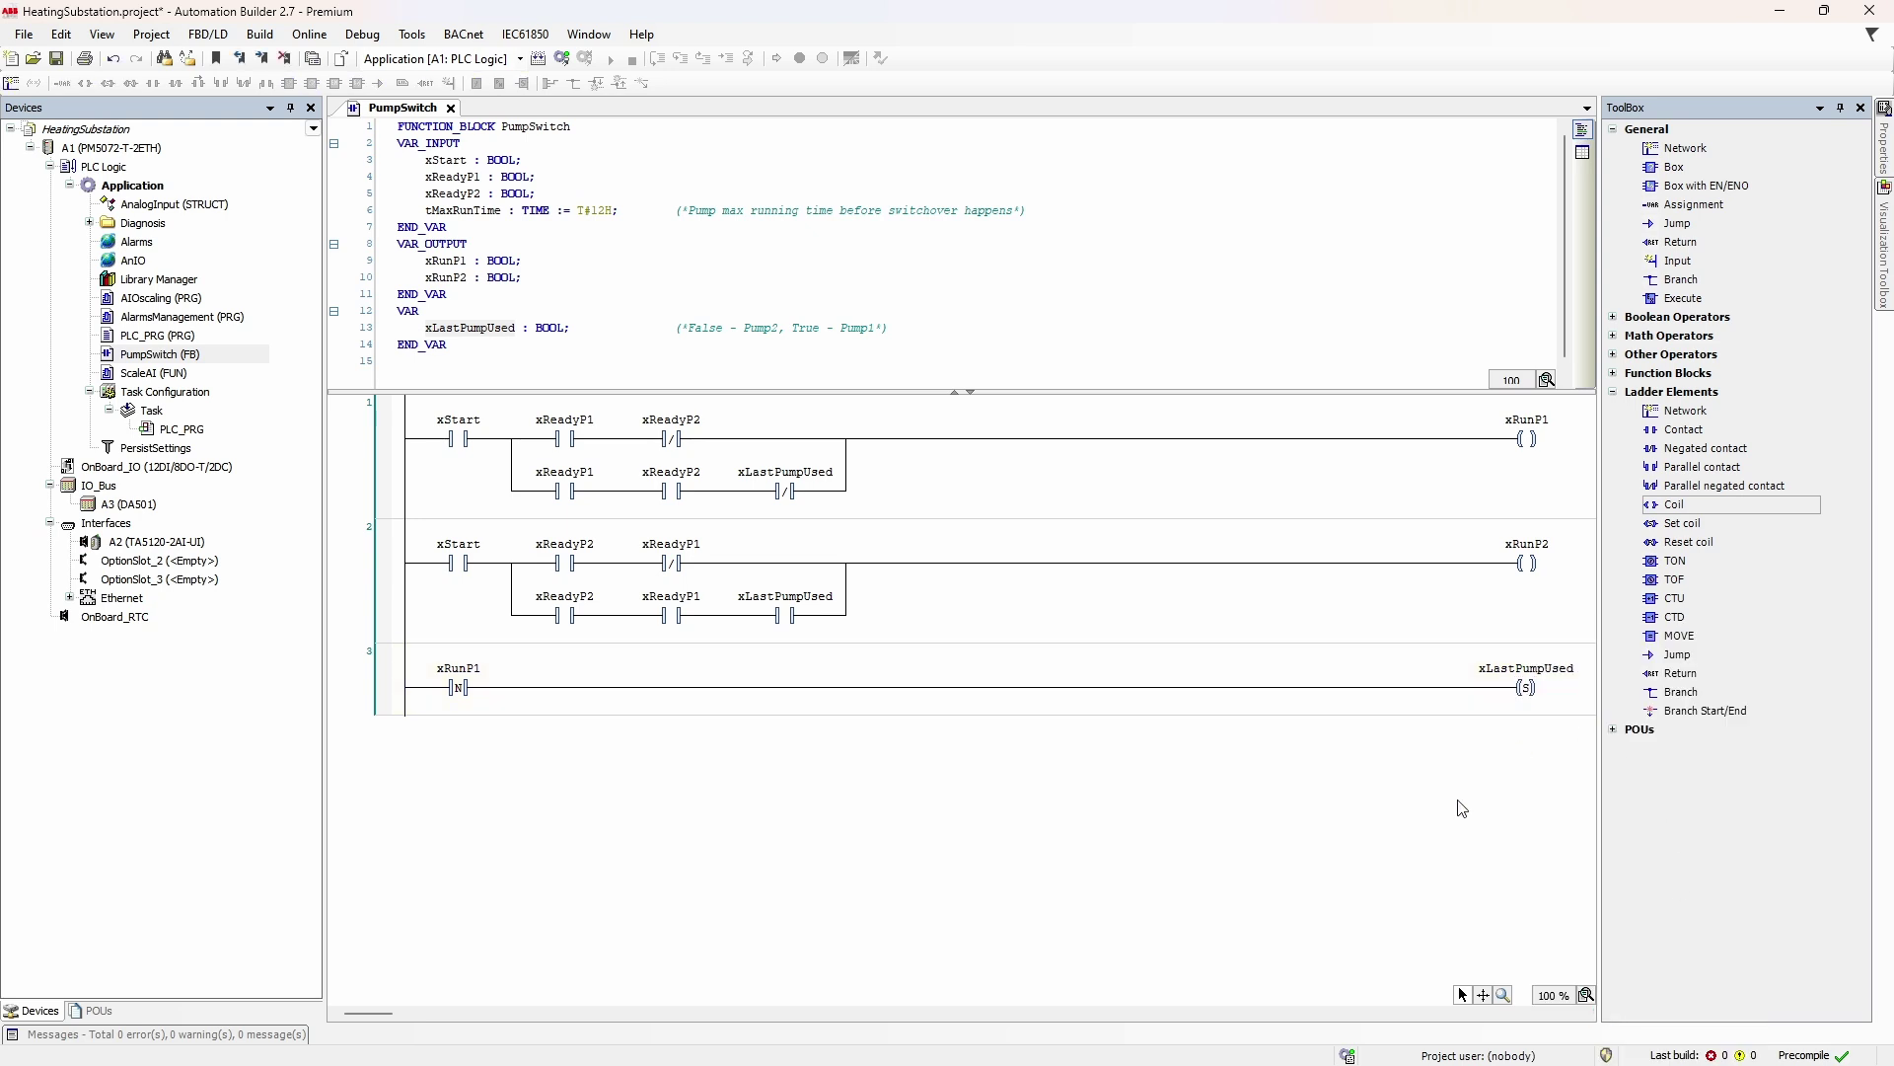
Duplicate network 3 as network 4 with contact xRunP2 and a reset coil.
click(362, 704)
key(ctrl+v)
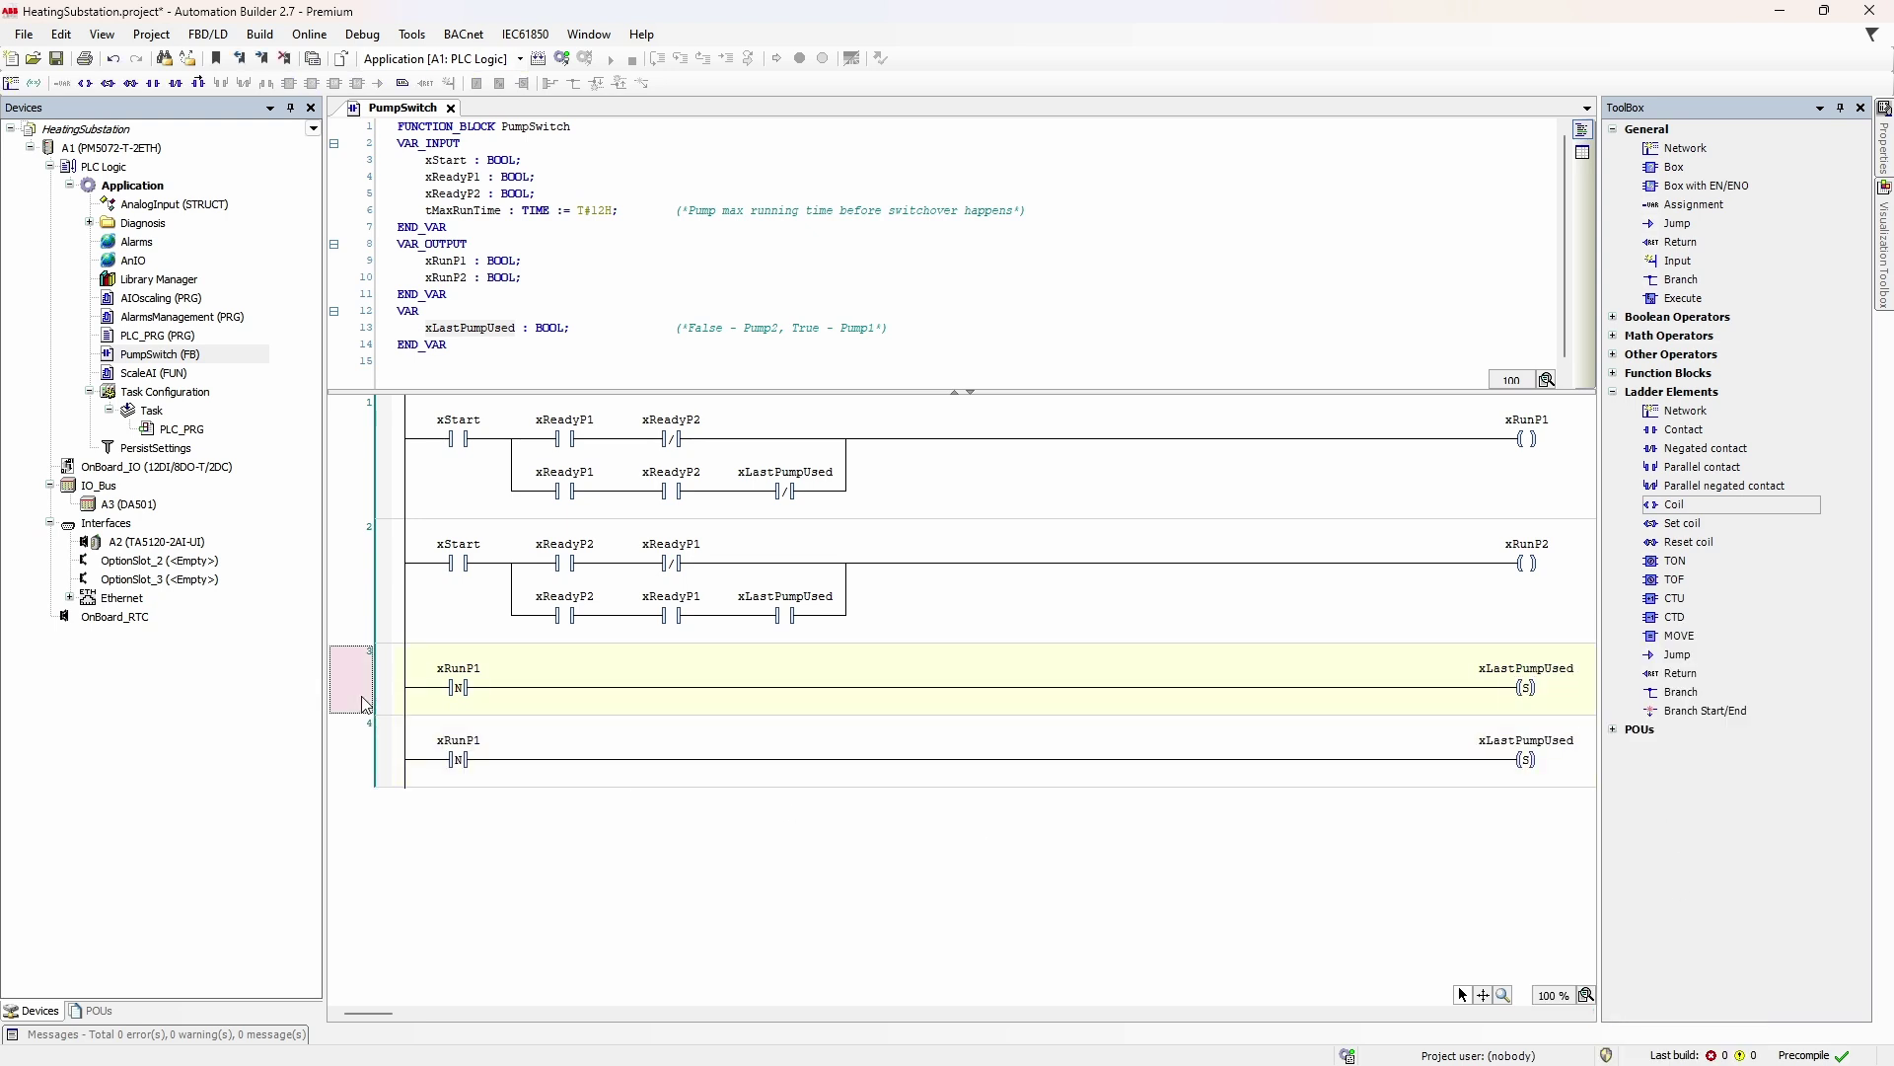
click(459, 740)
text(xRunP2)
key(Return)
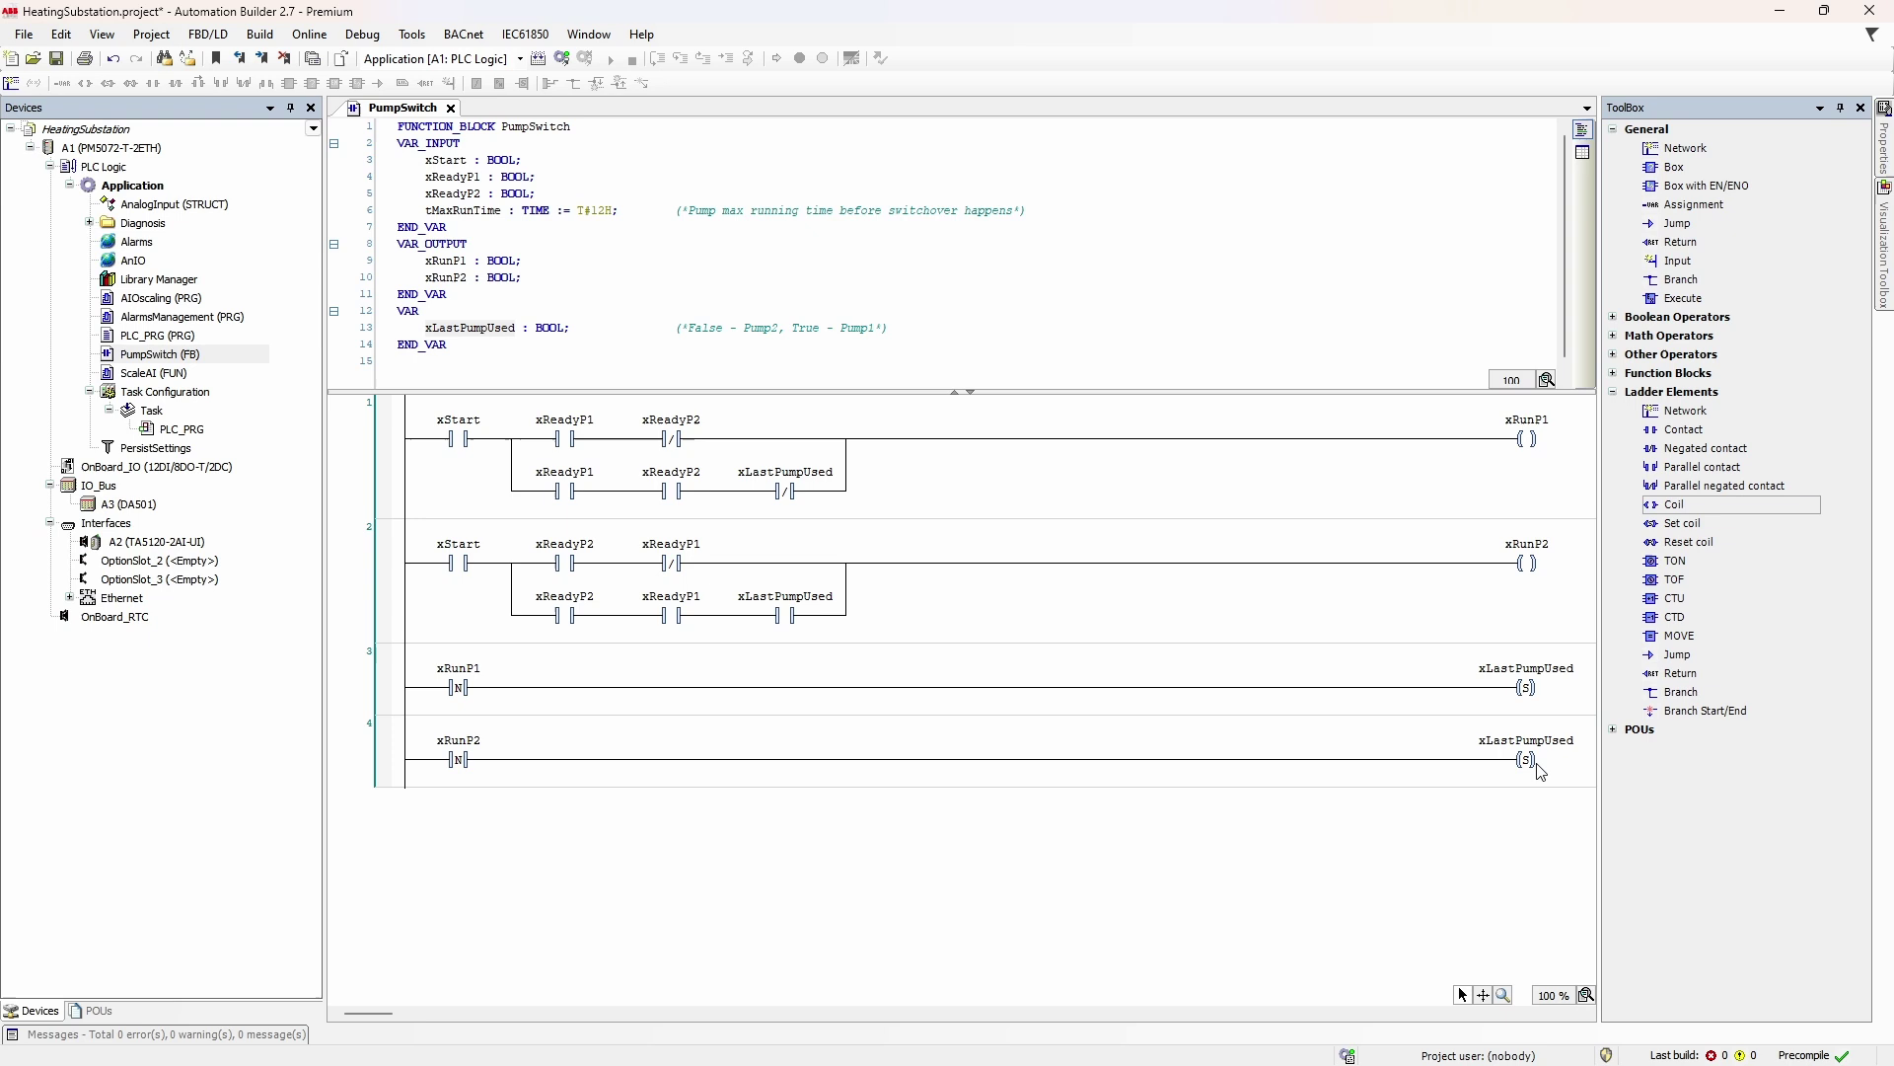
click(1530, 763)
right_click(1531, 764)
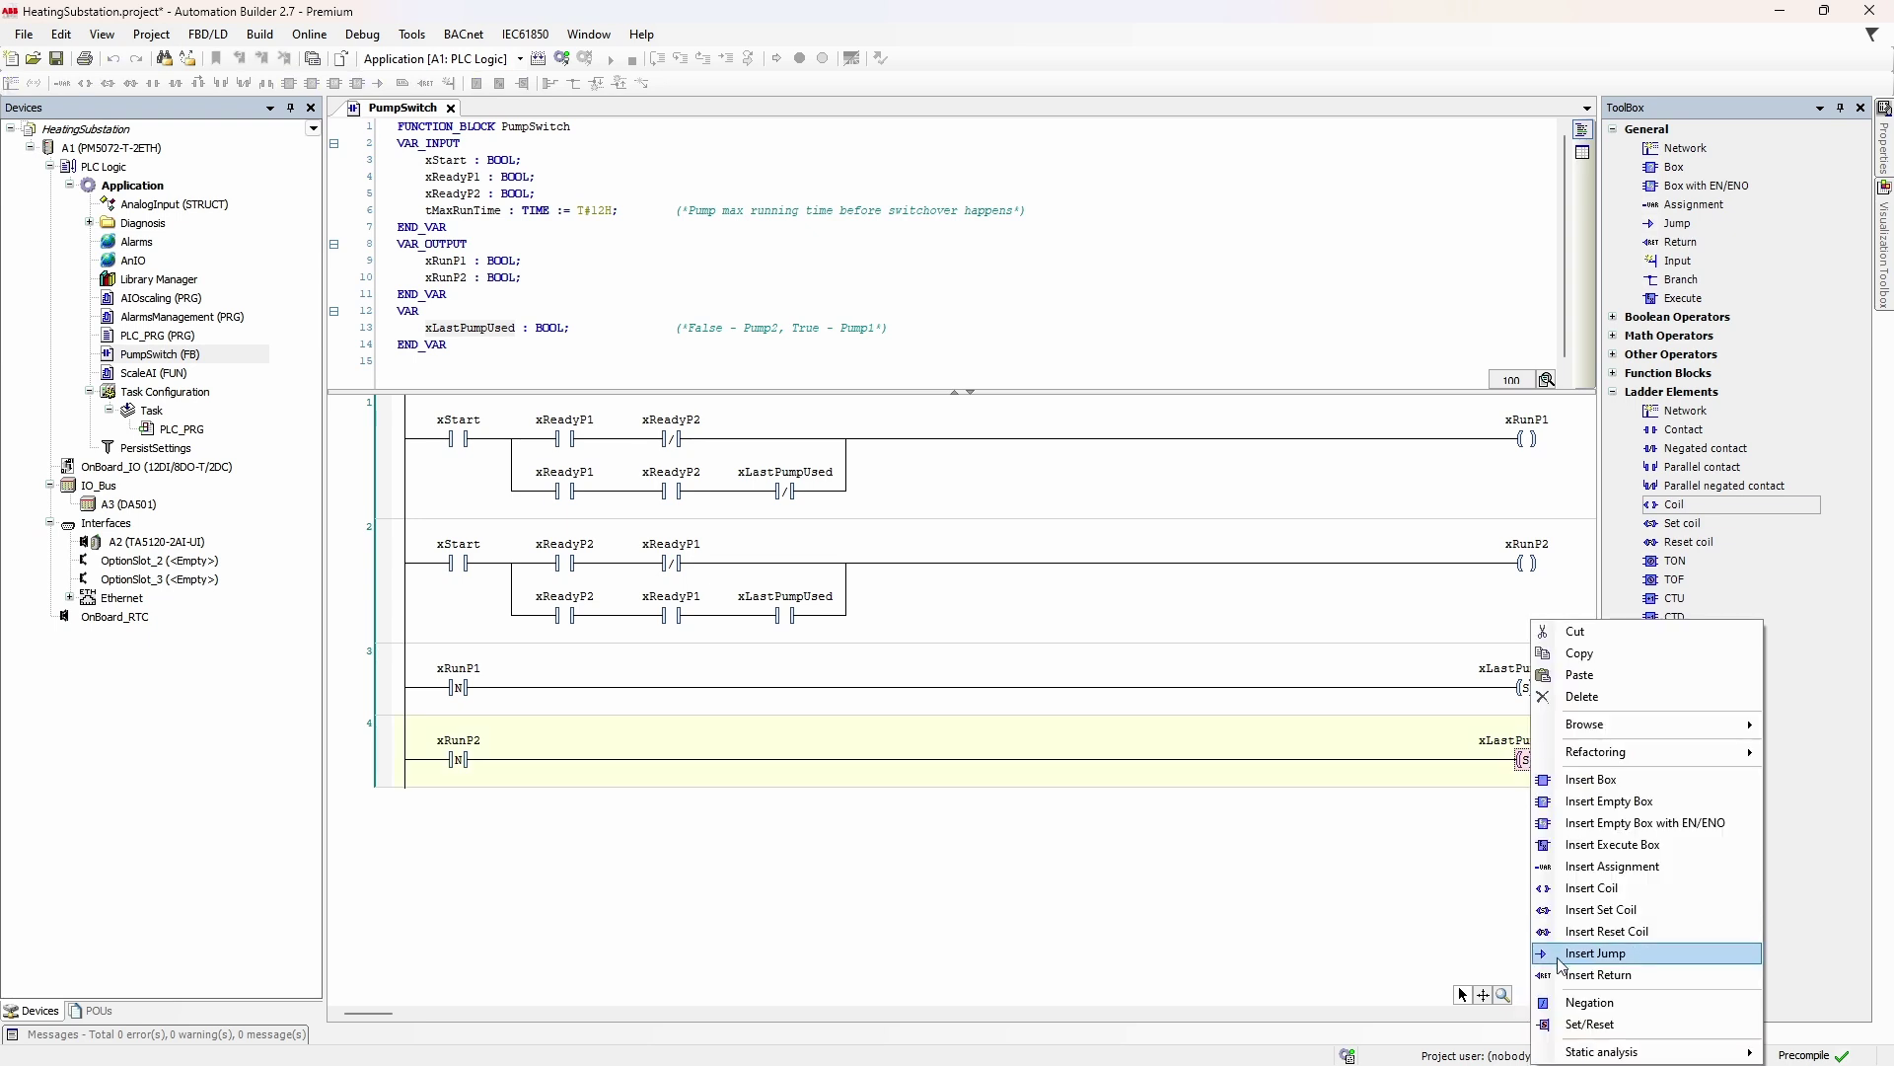
click(1595, 1021)
click(1538, 840)
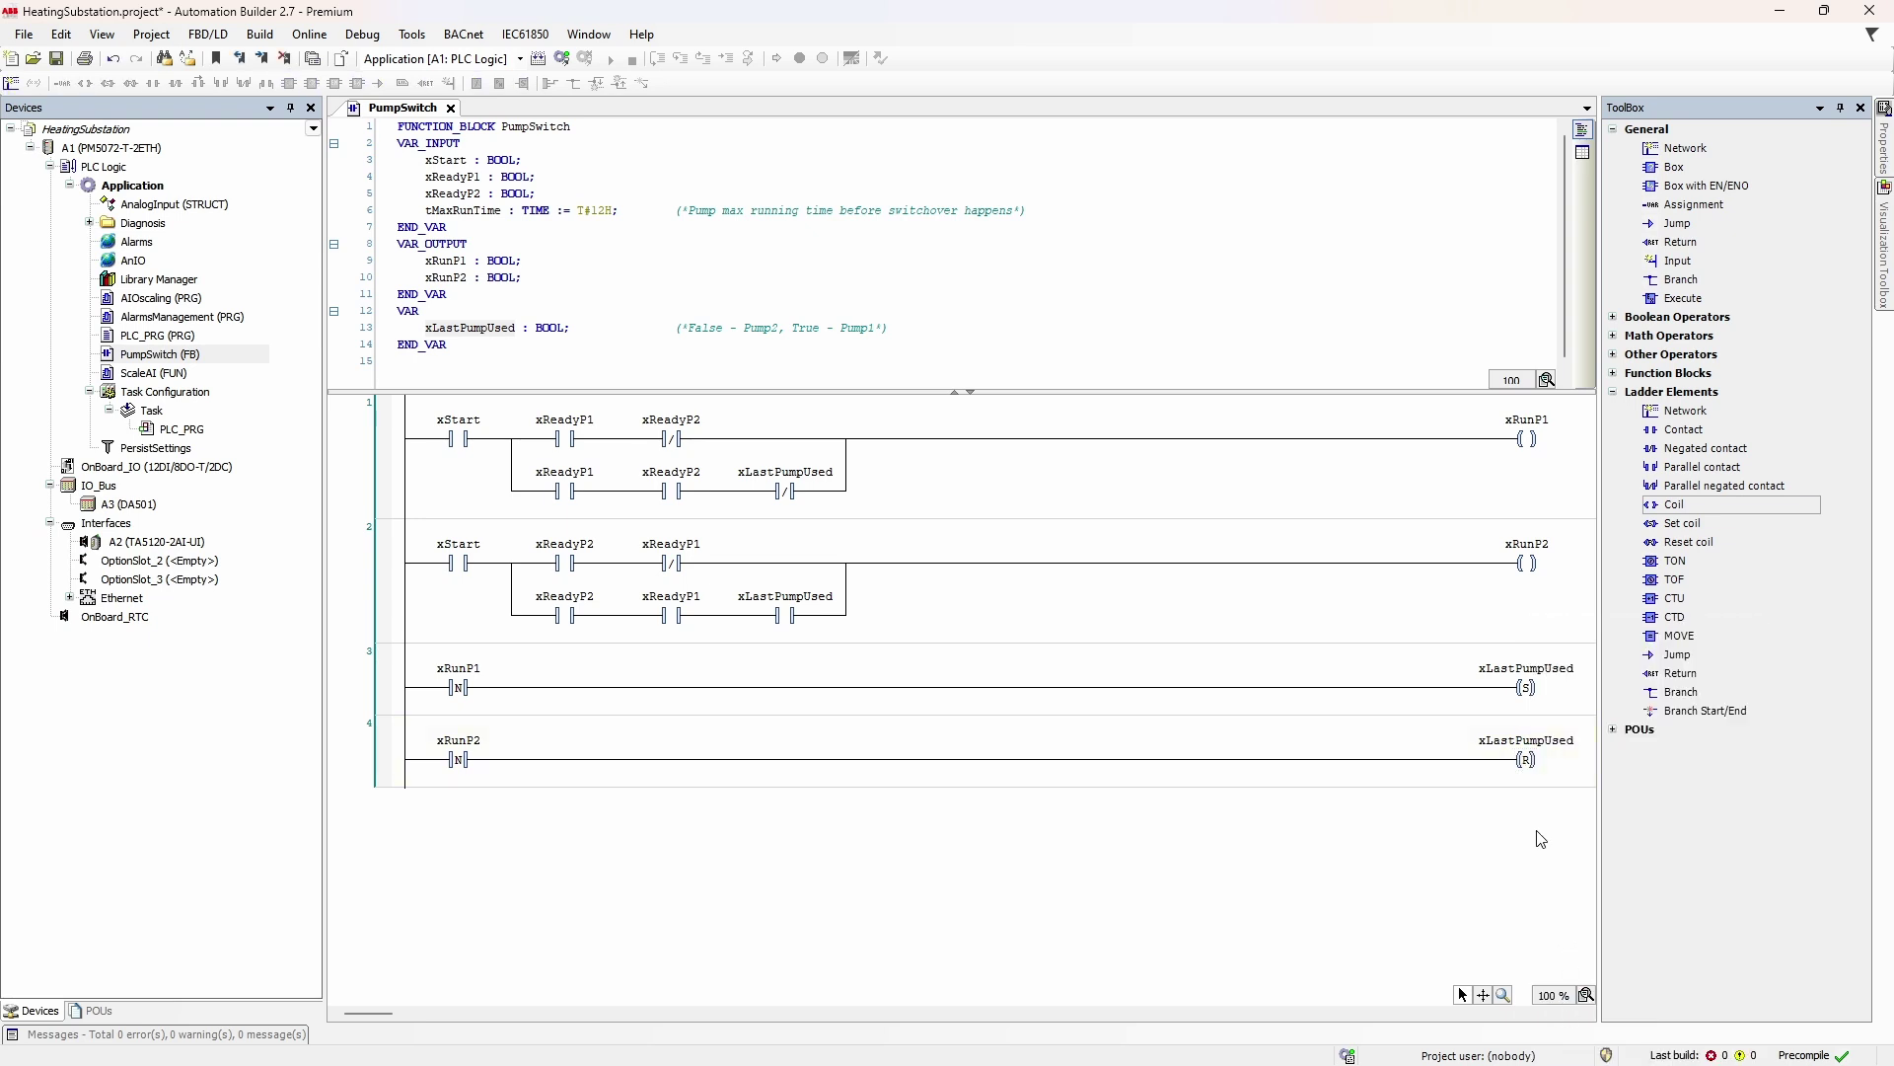
right_click(351, 770)
Add network 5 holding an on-delay timer named TimerP1, auto-declared.
click(443, 805)
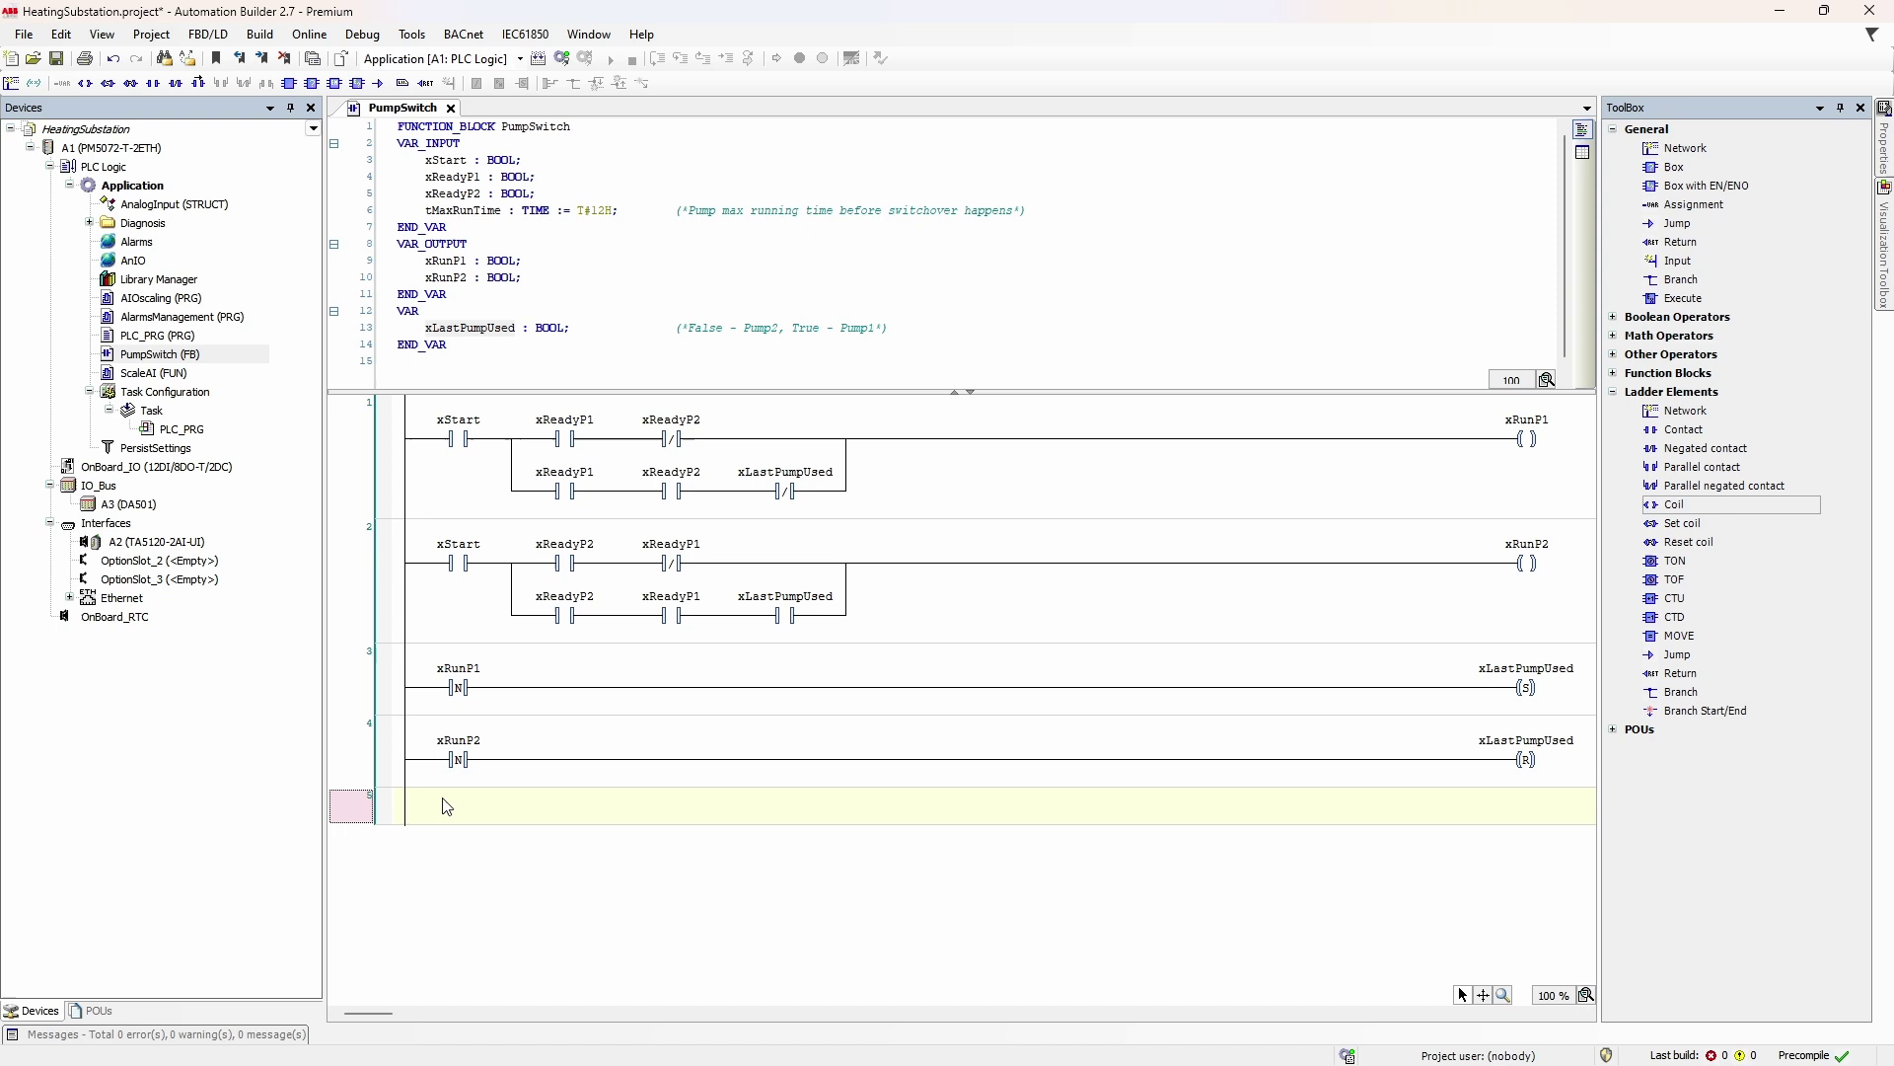
click(1674, 567)
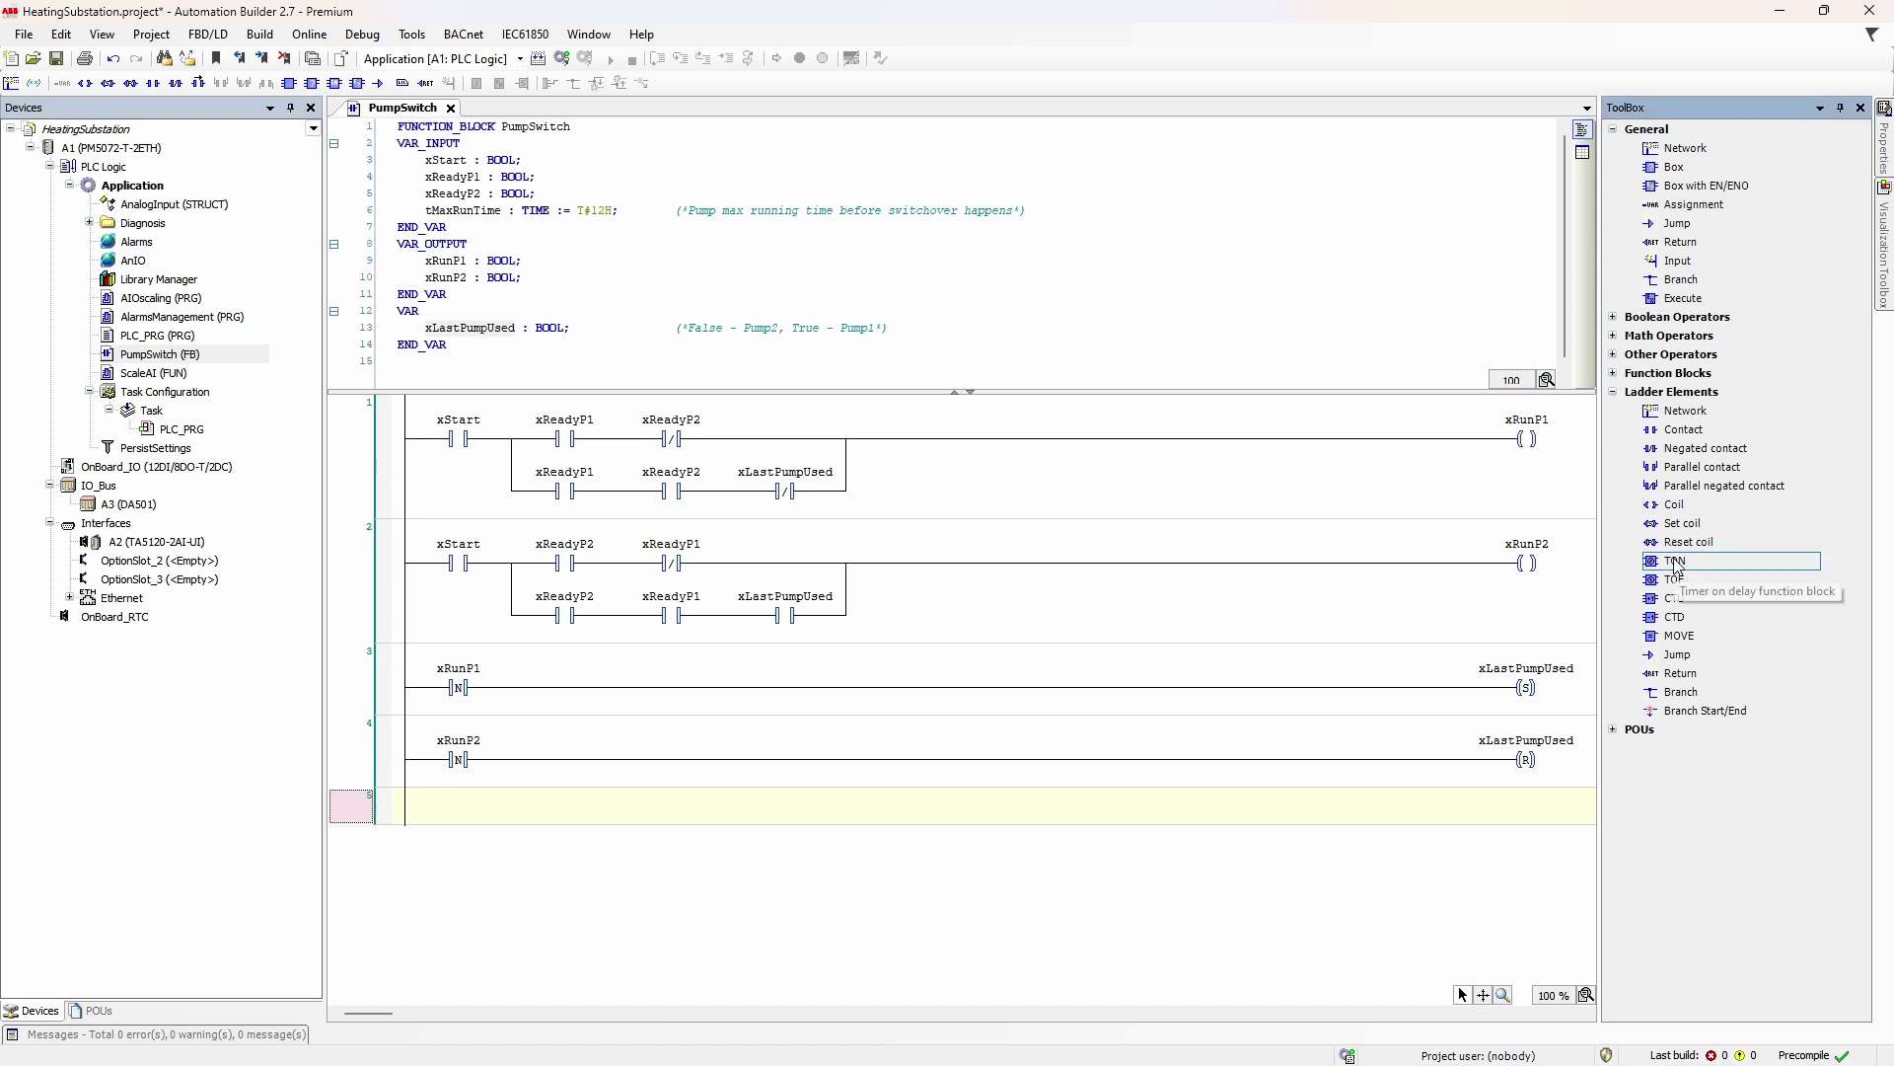
drag(1674, 568, 457, 826)
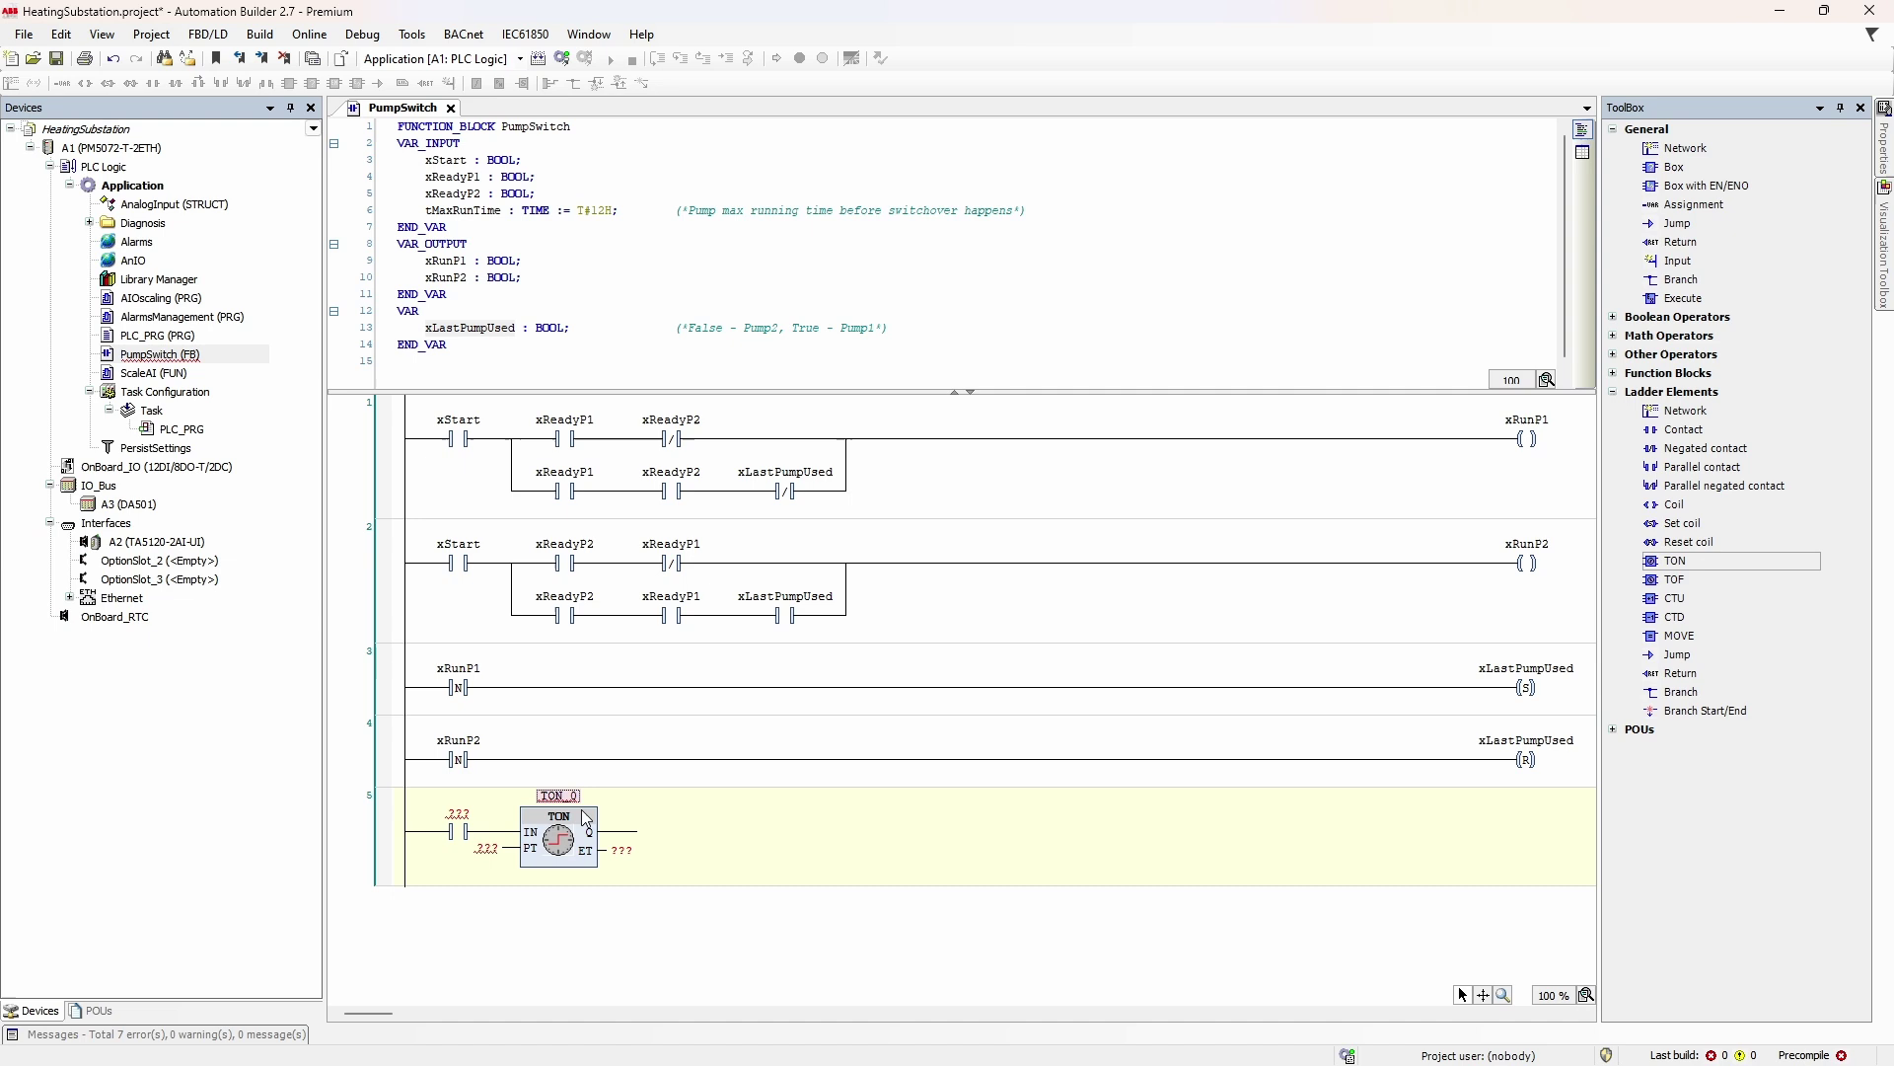
text(Timer_1)
key(Return)
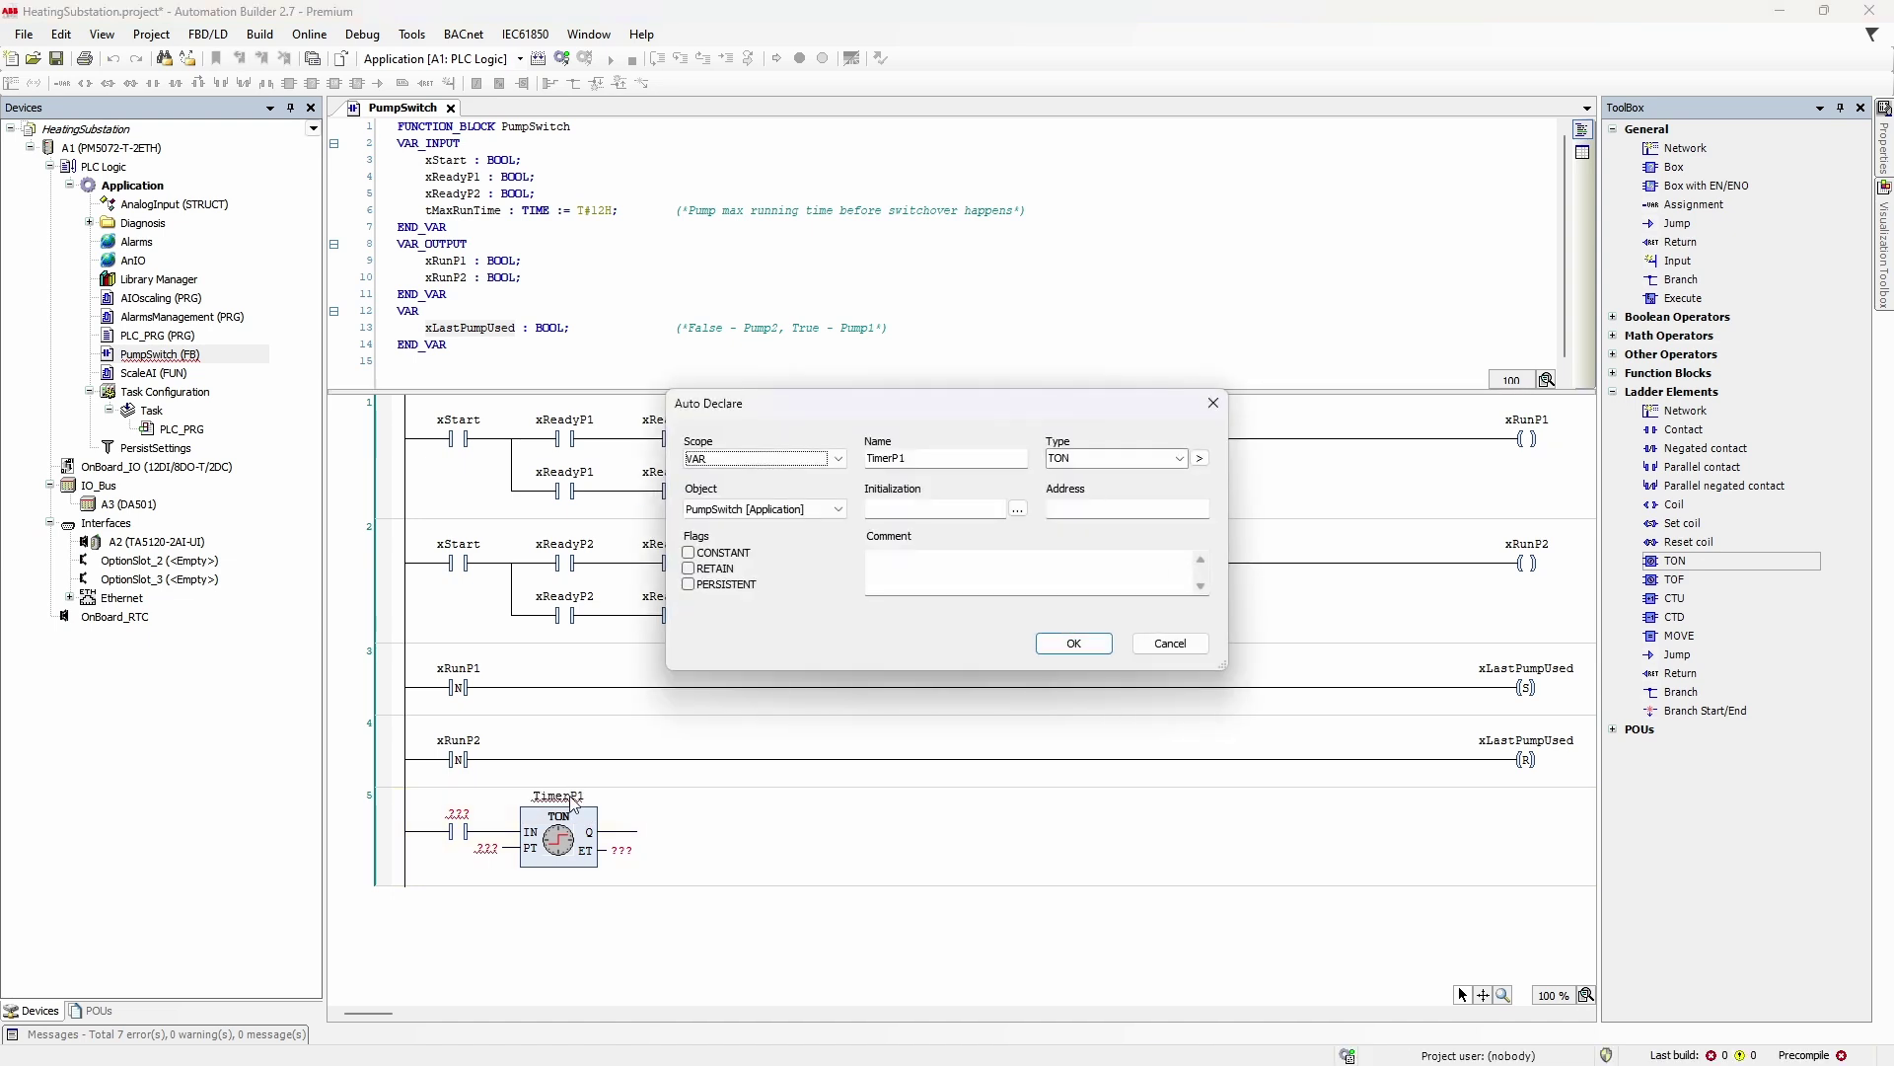
key(Return)
Wire xRunP1 to TimerP1's input and tMaxRunTime to PT, deleting the ET output.
double_click(445, 244)
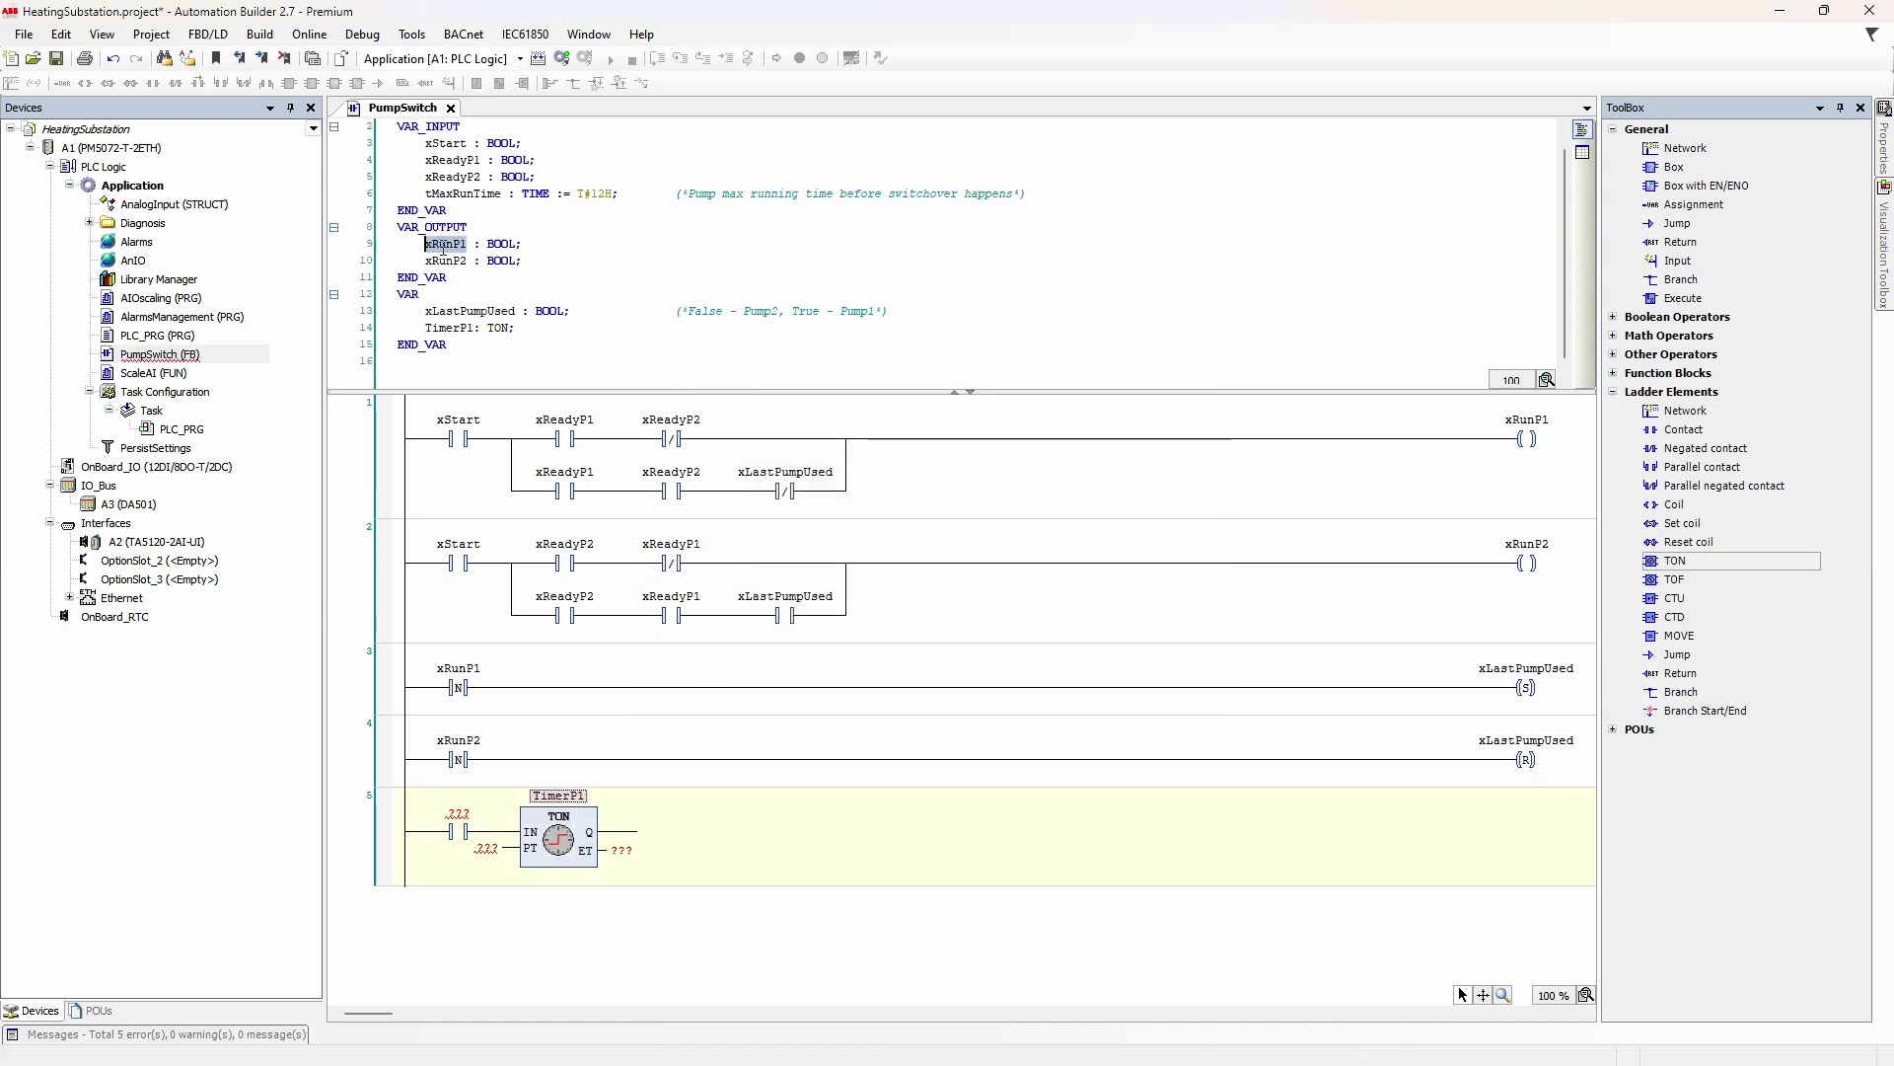
drag(445, 243, 458, 823)
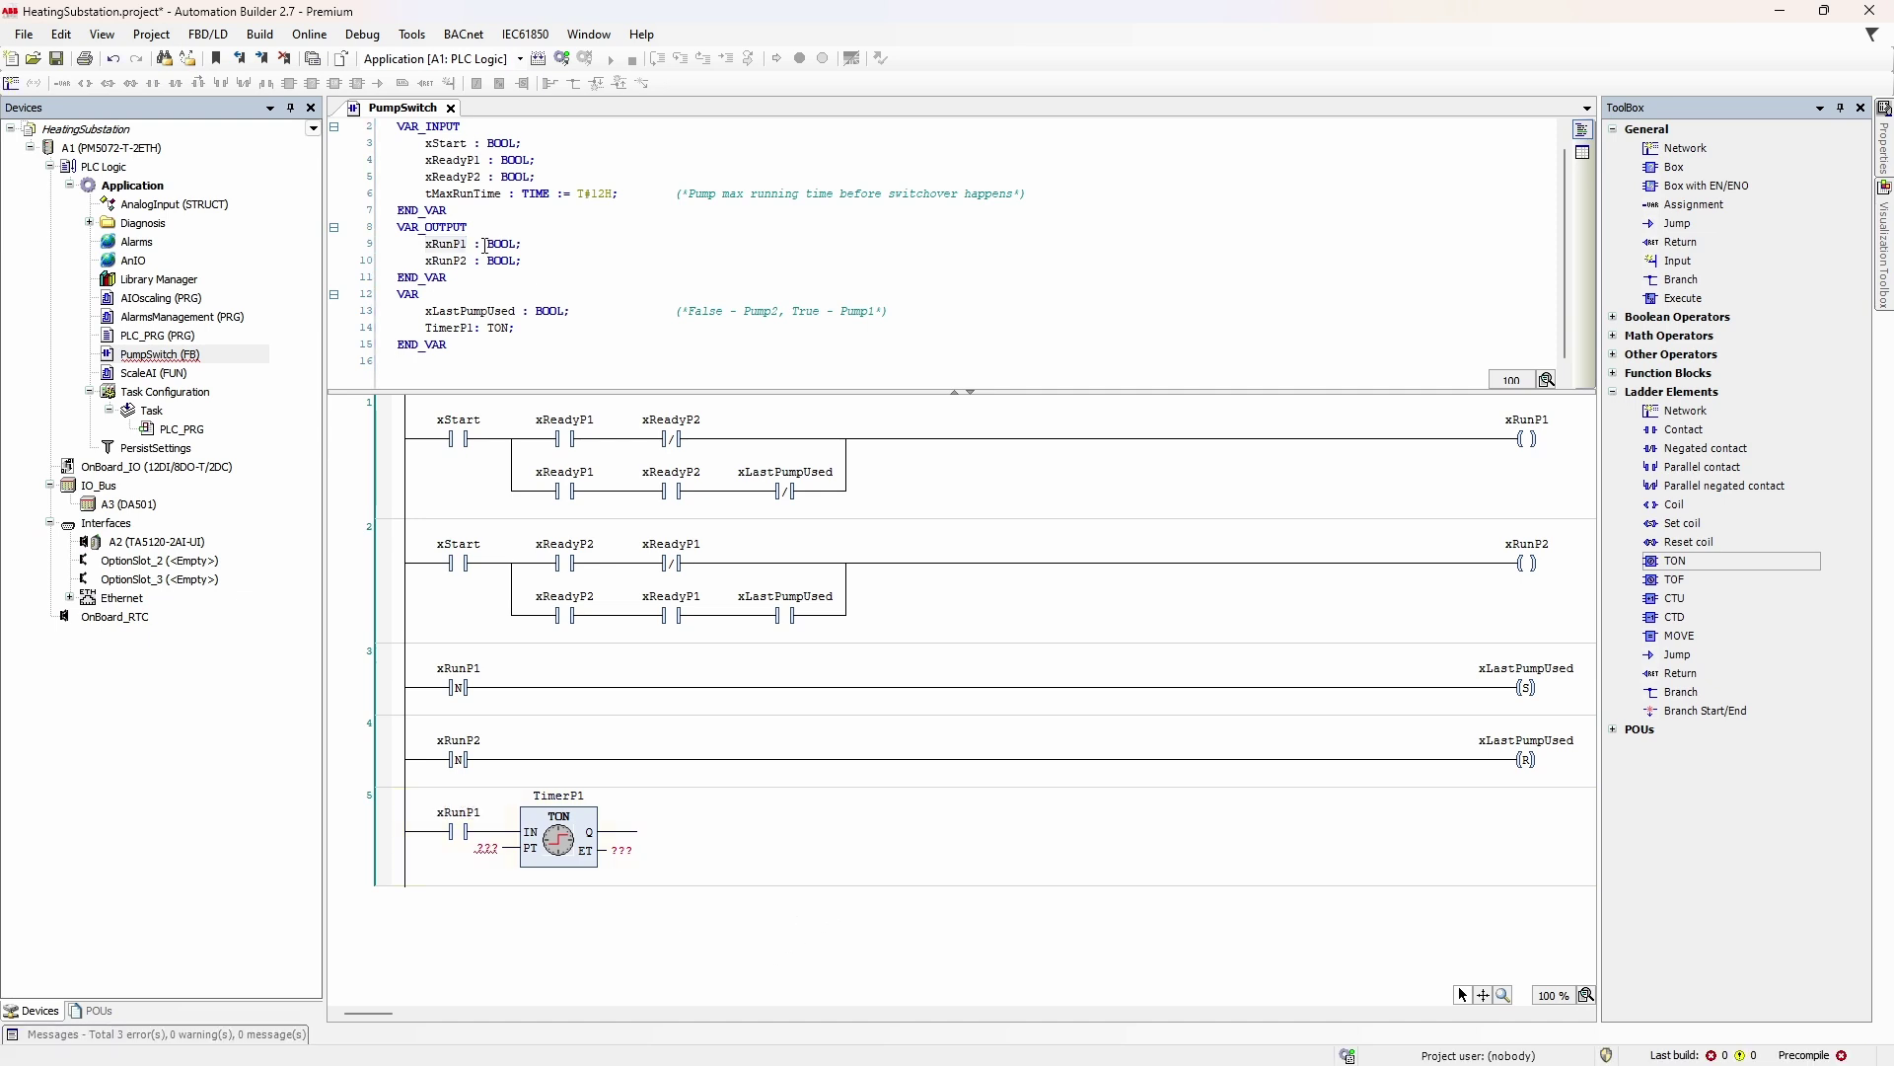
double_click(457, 193)
drag(457, 194, 467, 849)
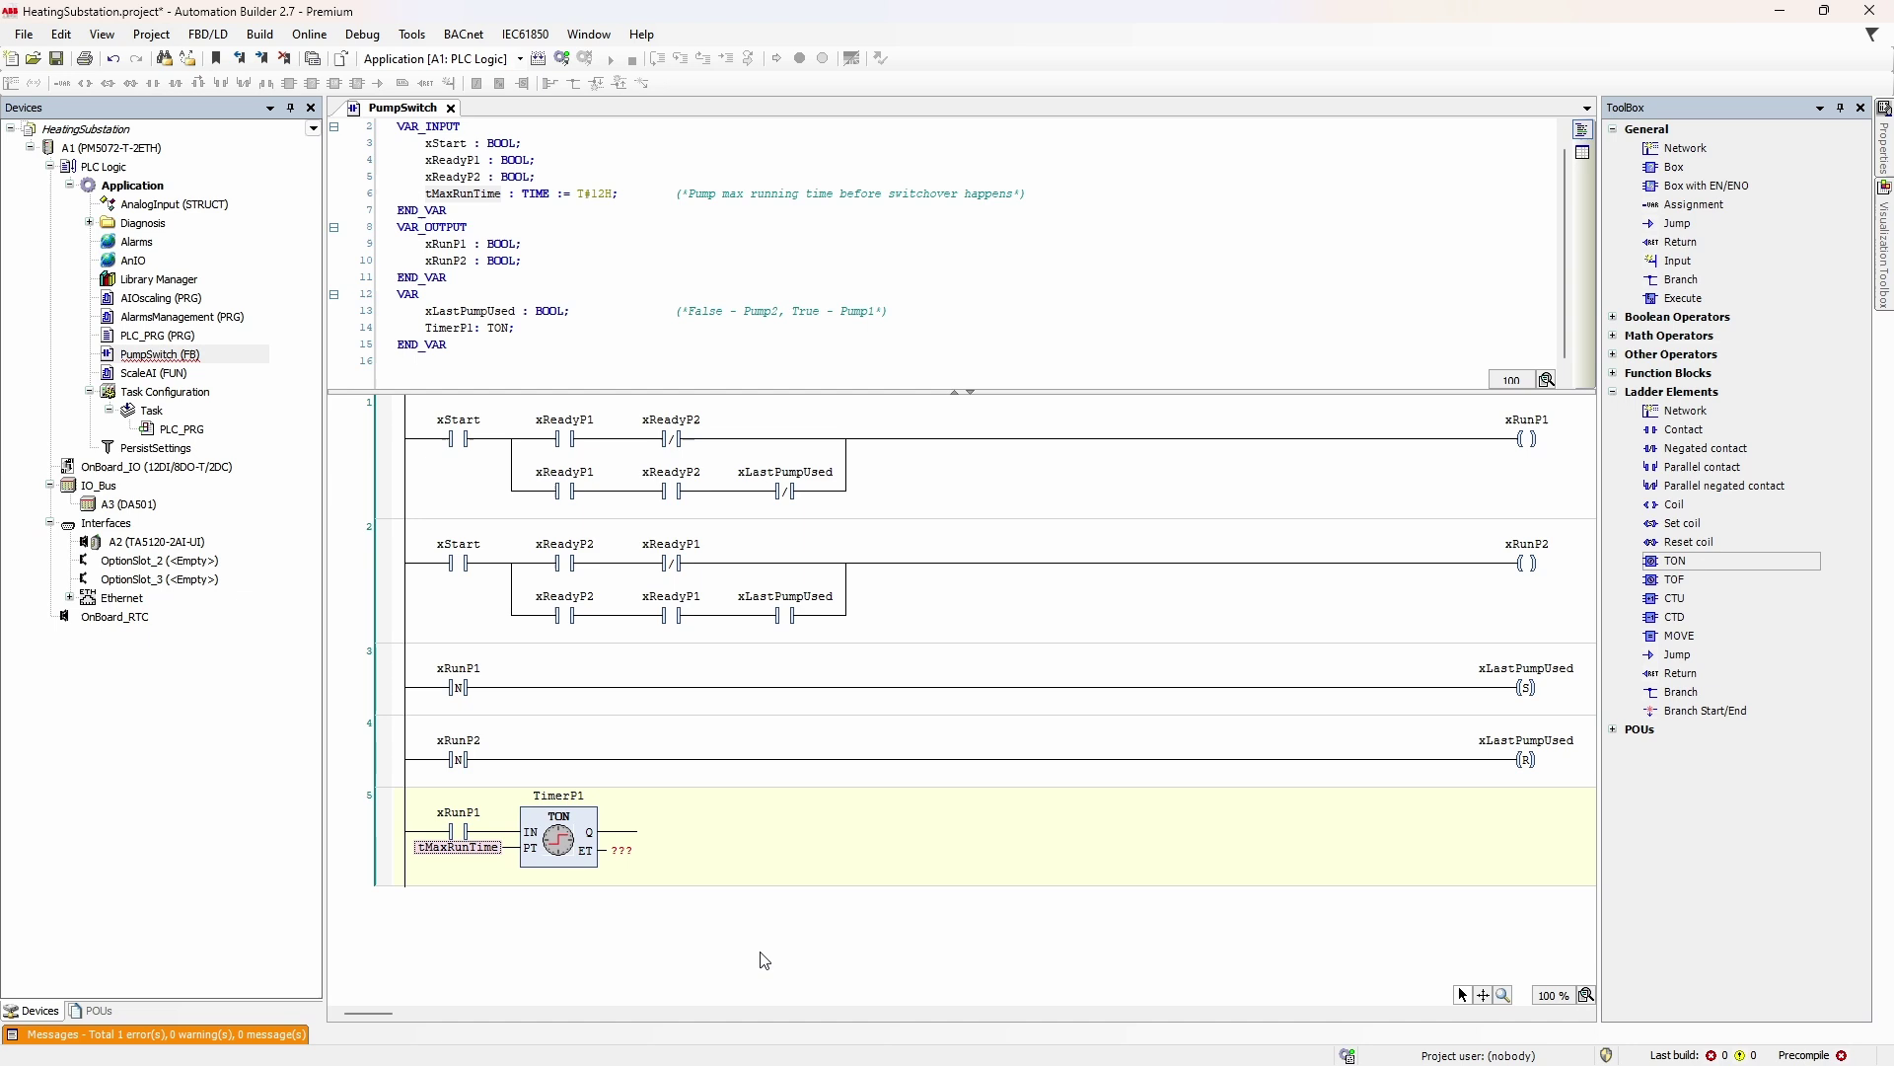
click(620, 852)
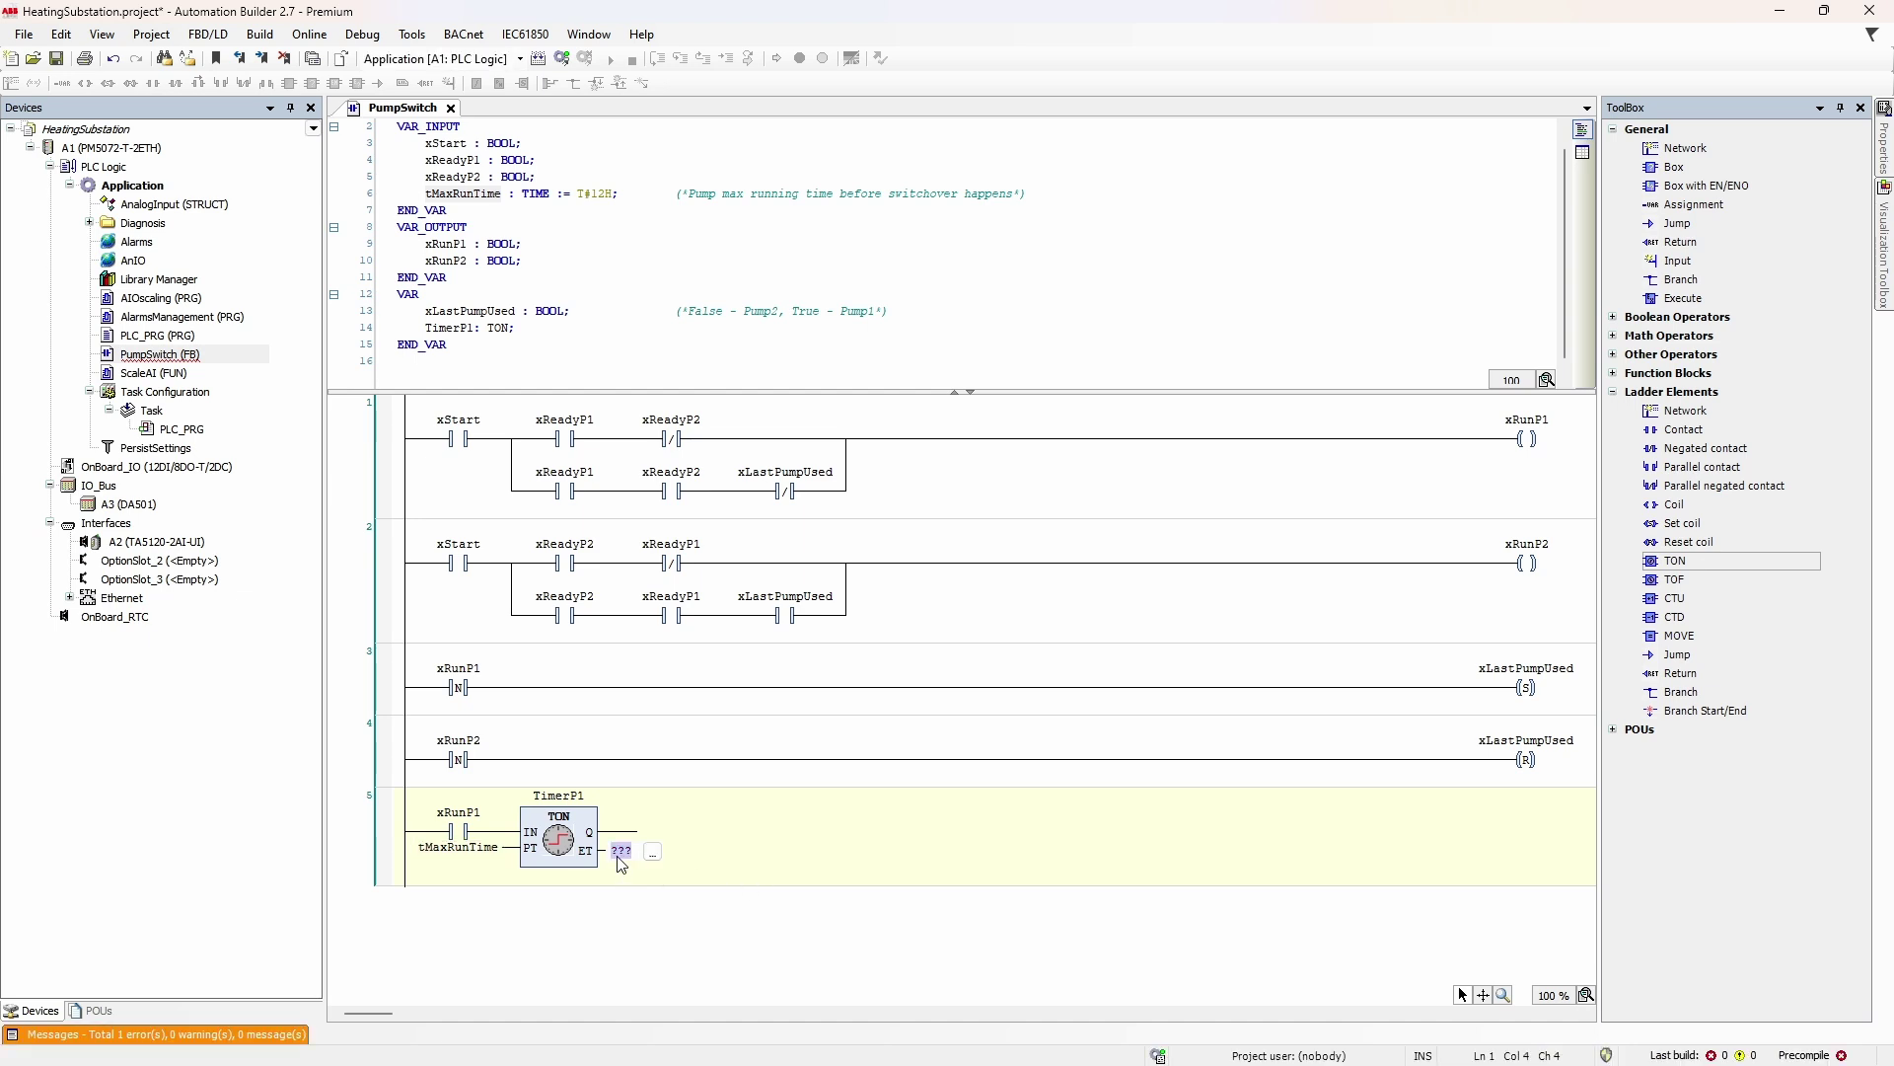
key(Delete)
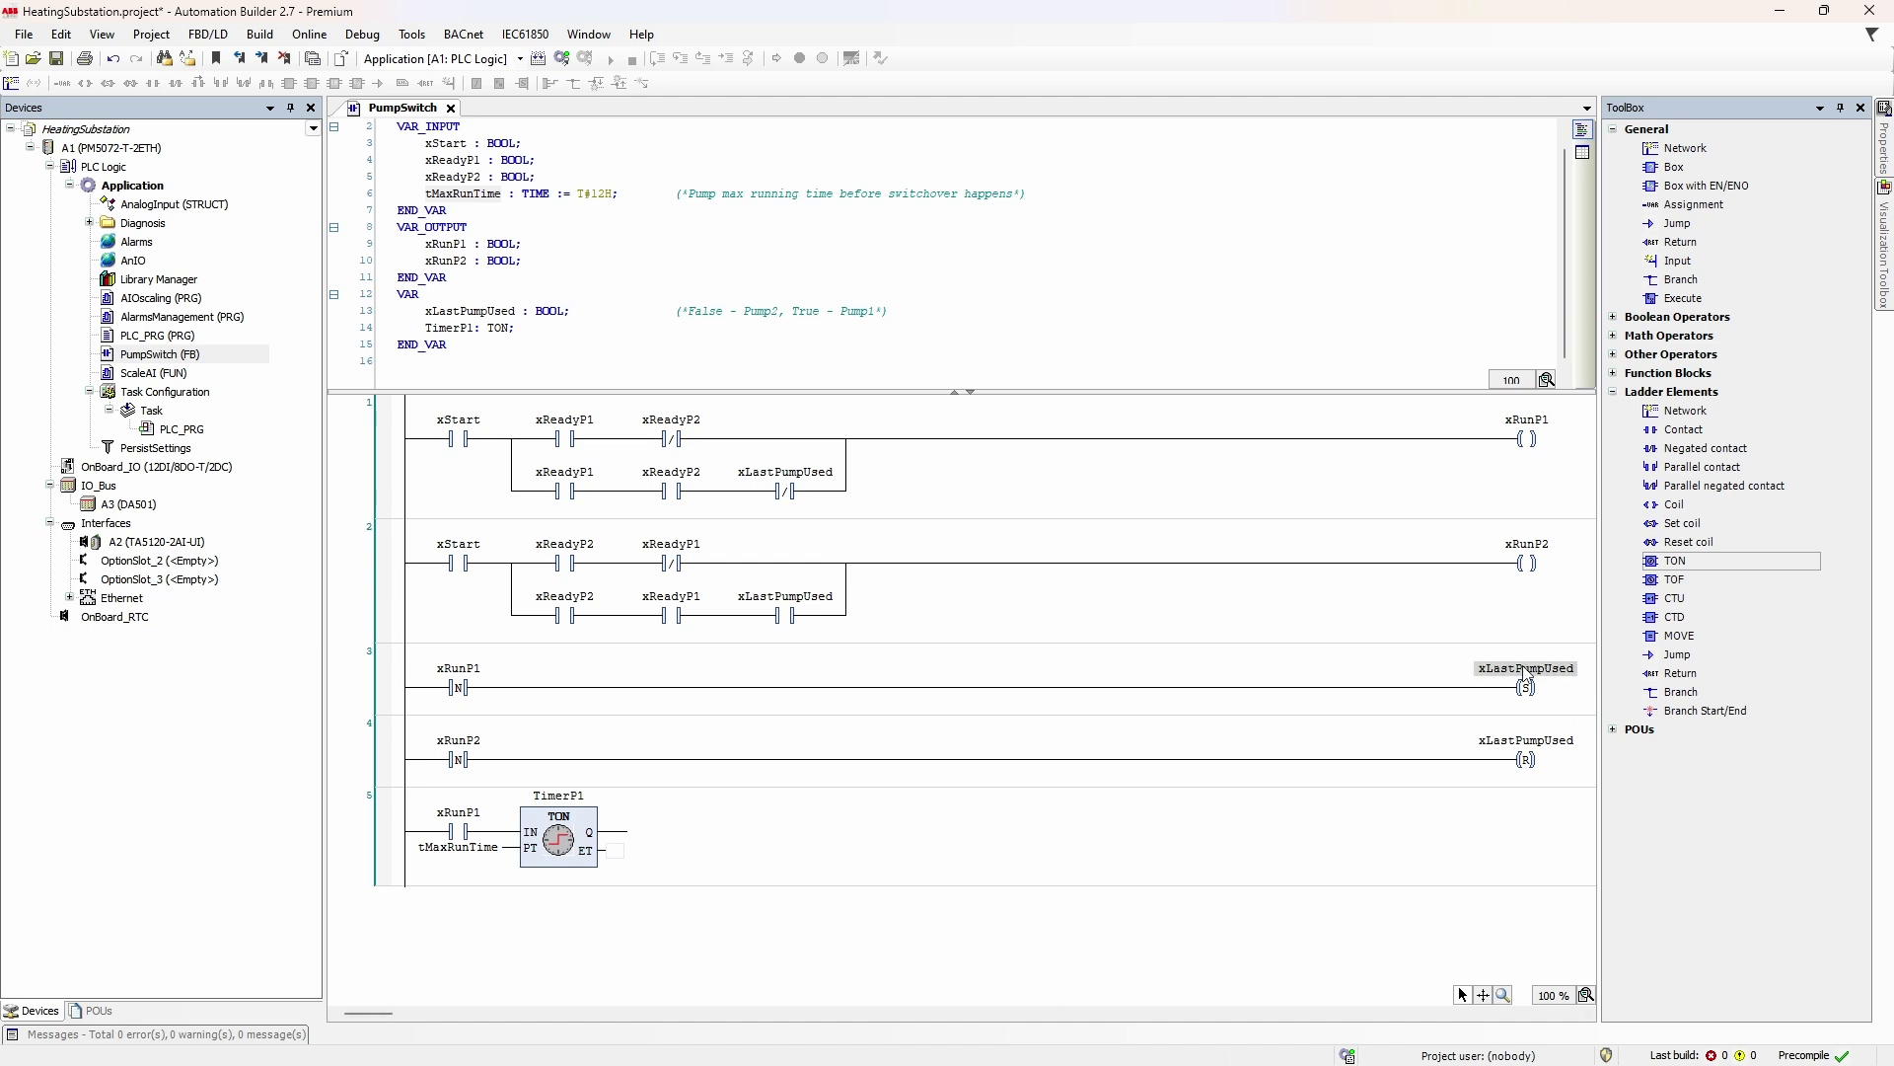
End network 5 with a coil assigned to xLastPumpUsed.
click(1307, 846)
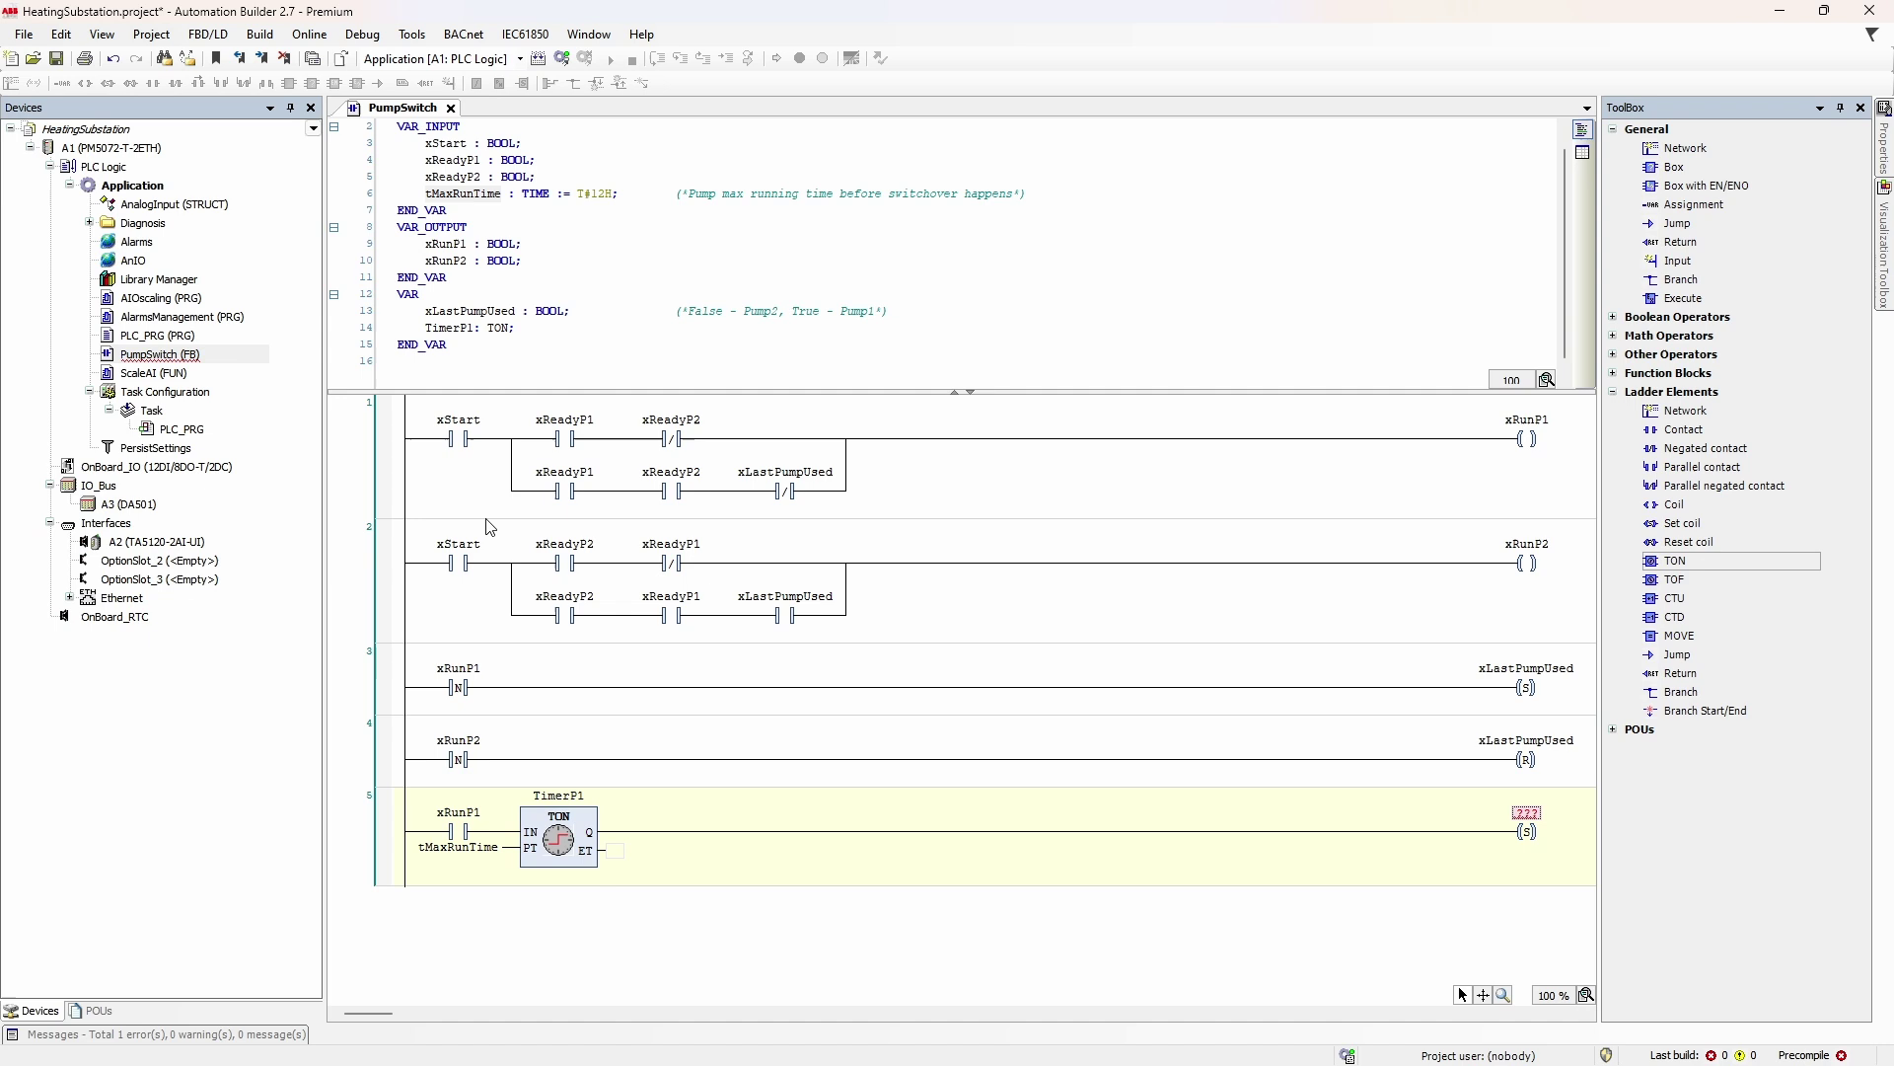
double_click(446, 313)
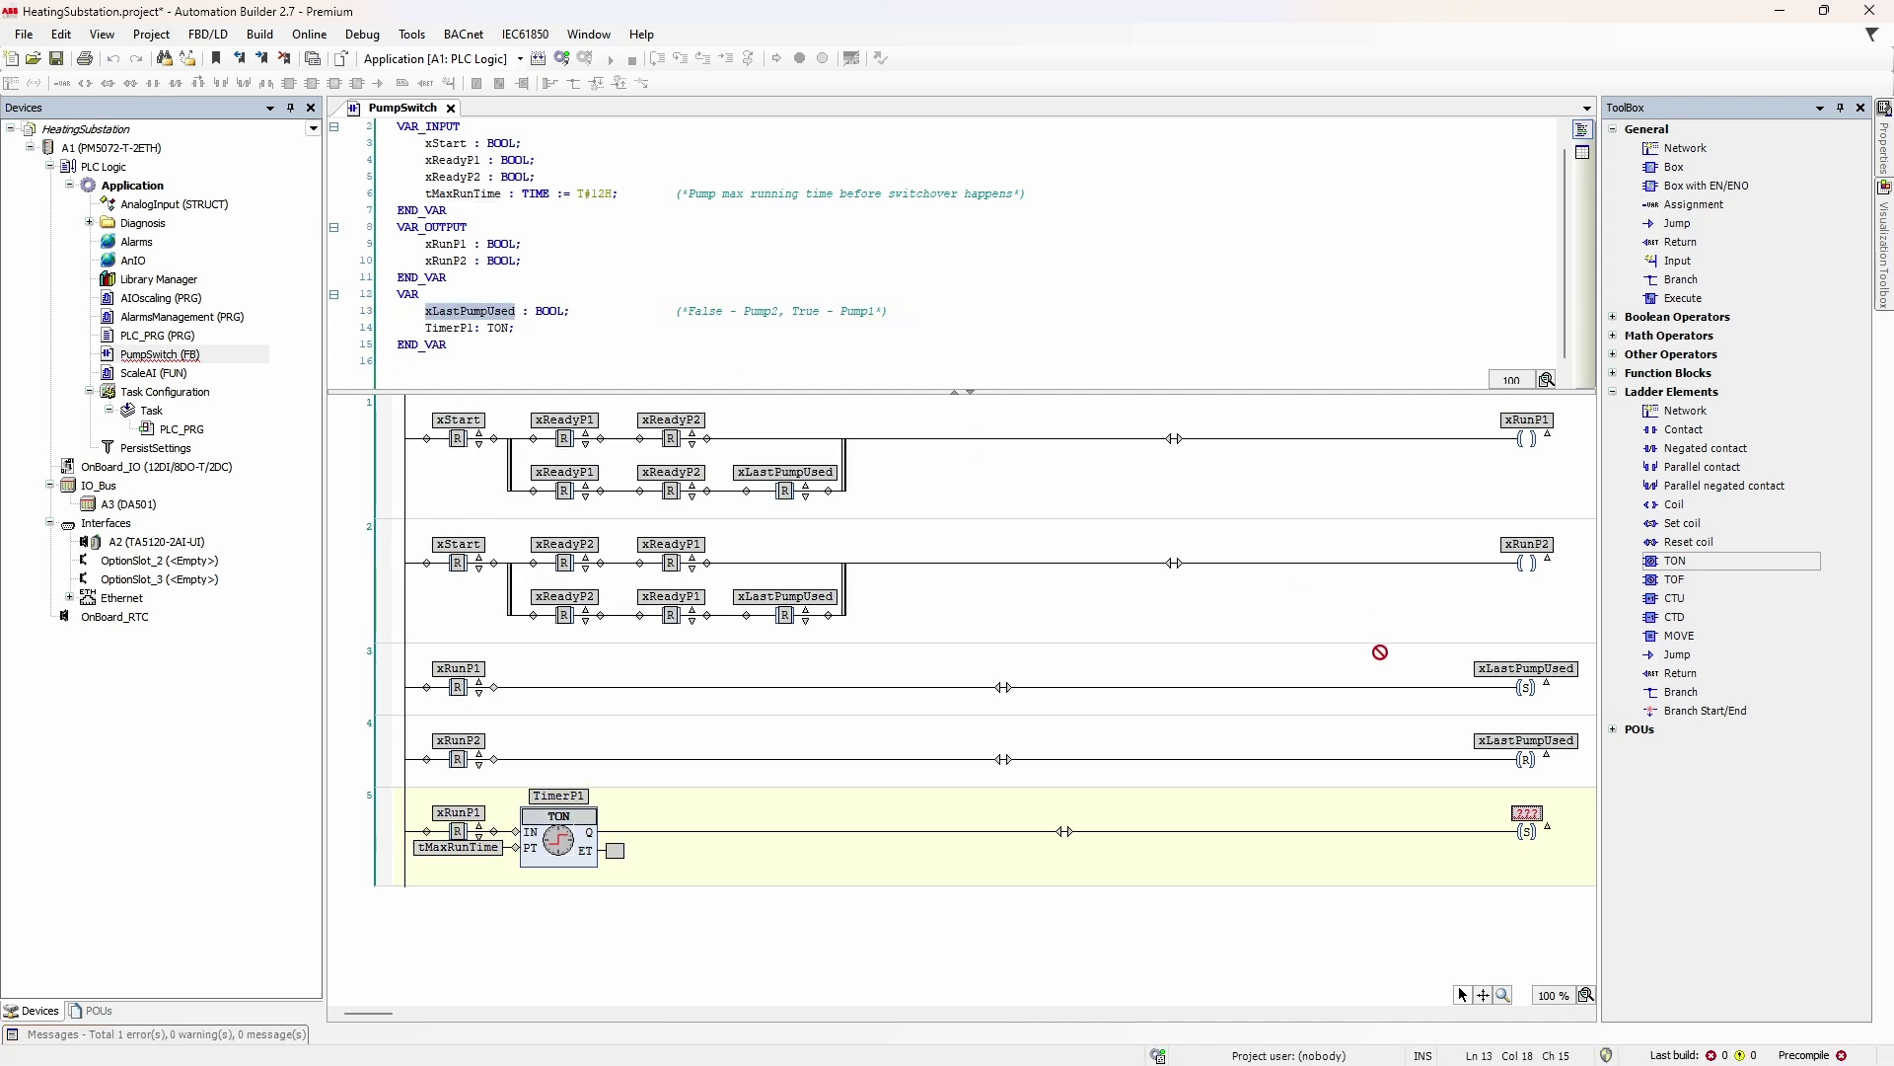
drag(446, 312, 1525, 813)
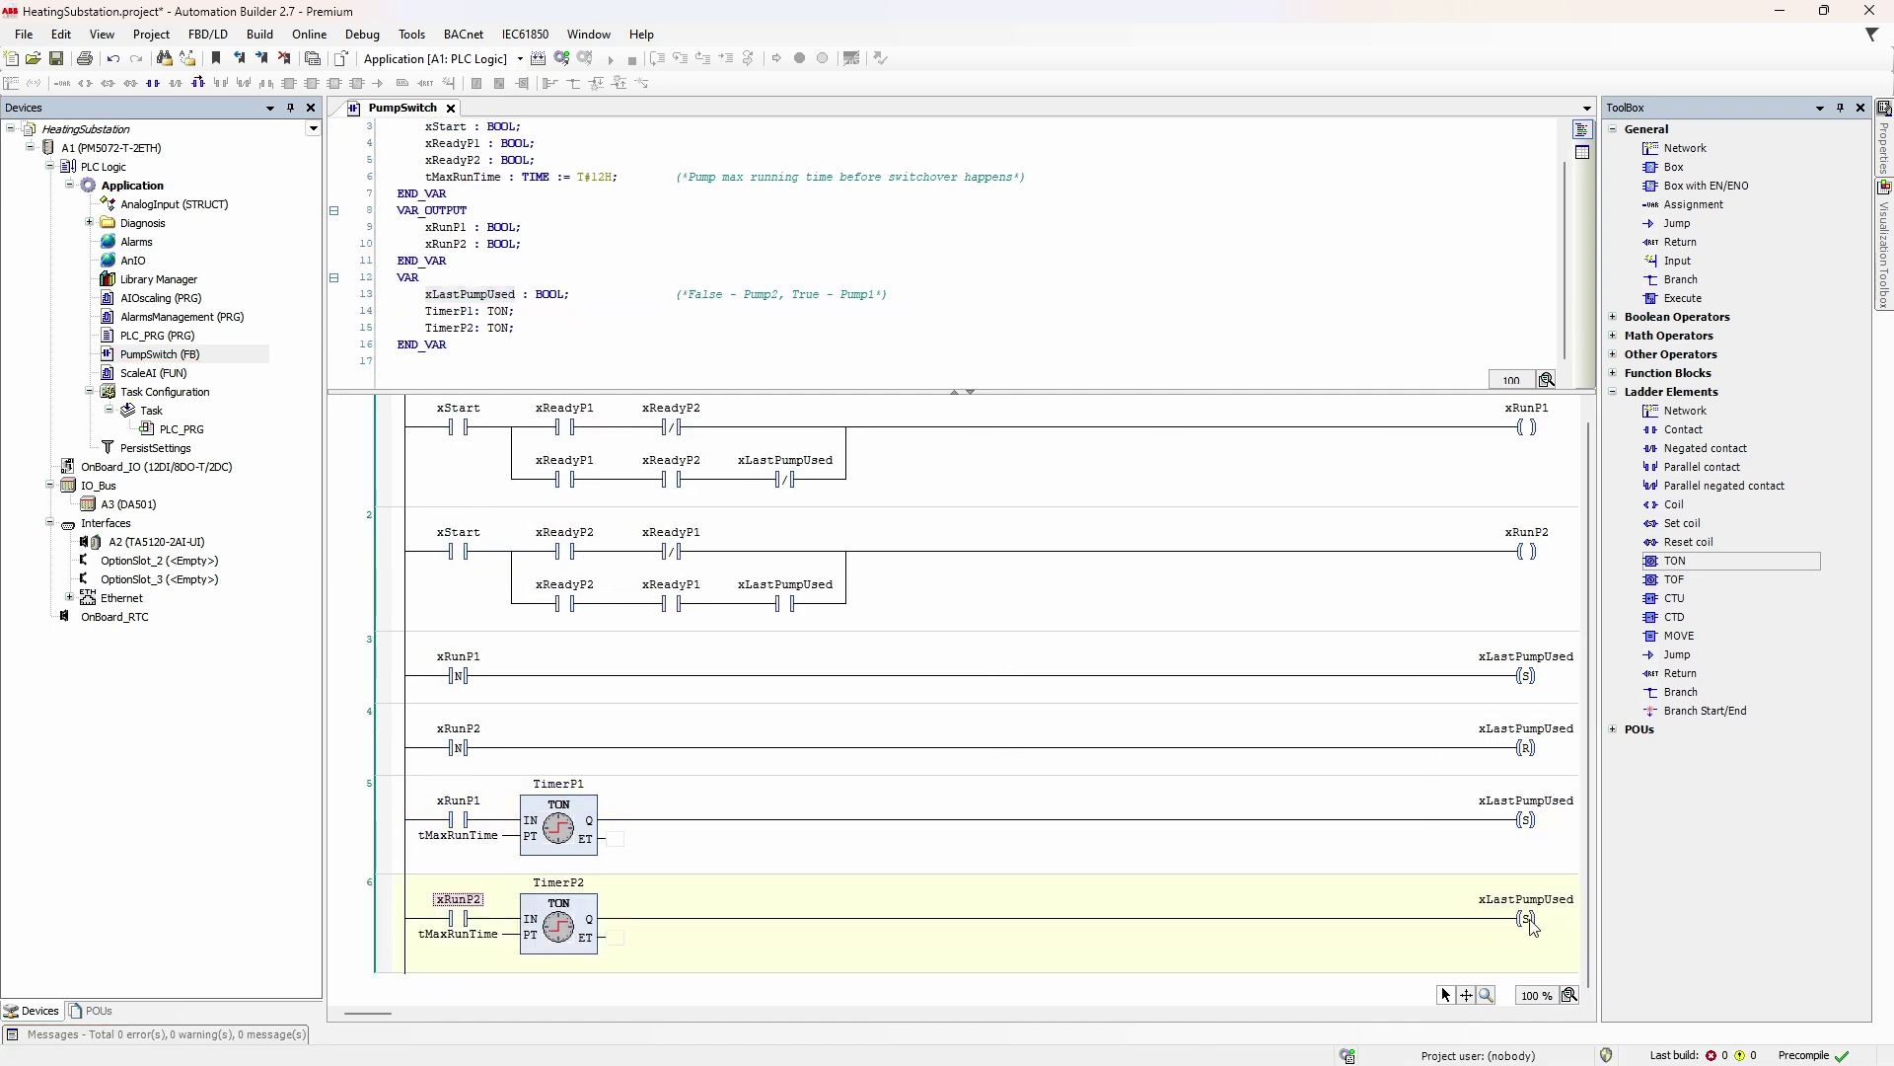
Switch network 6's xLastPumpUsed coil from set (S) to reset (R).
right_click(1525, 917)
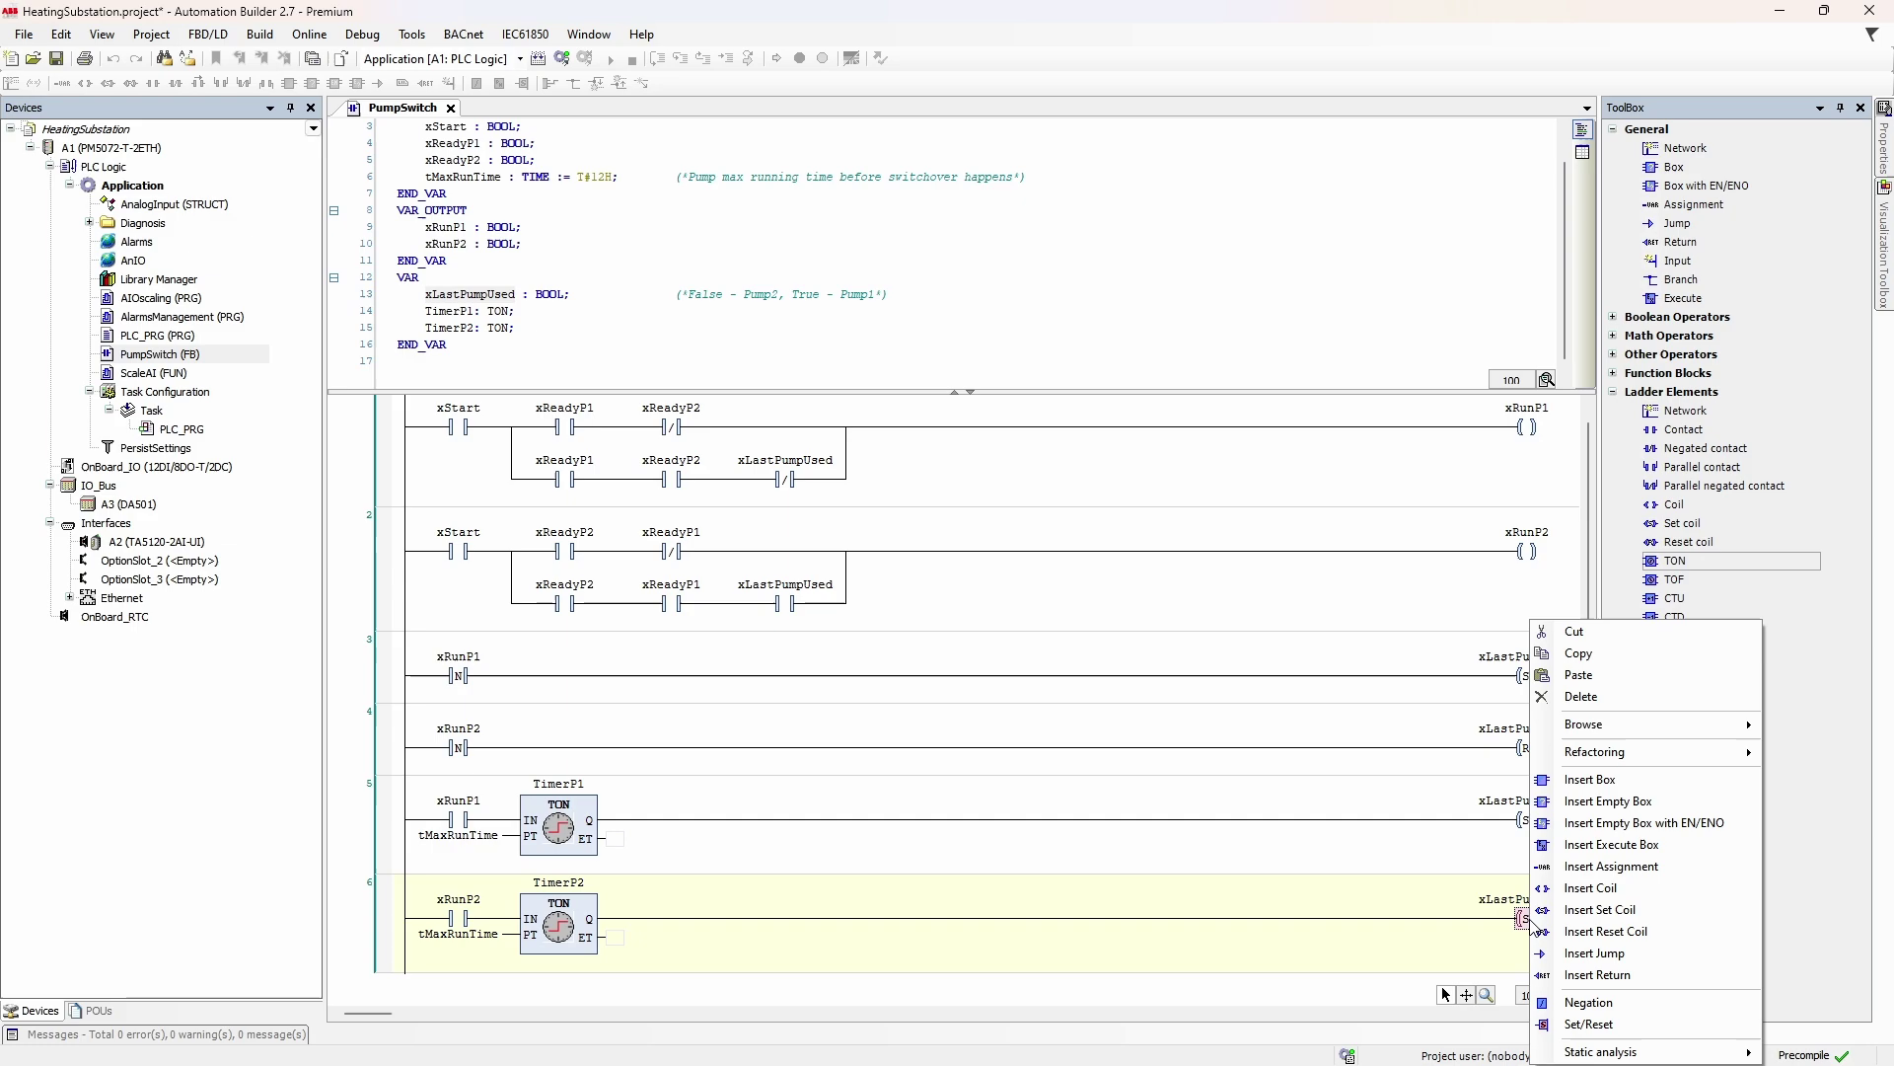
click(1570, 1025)
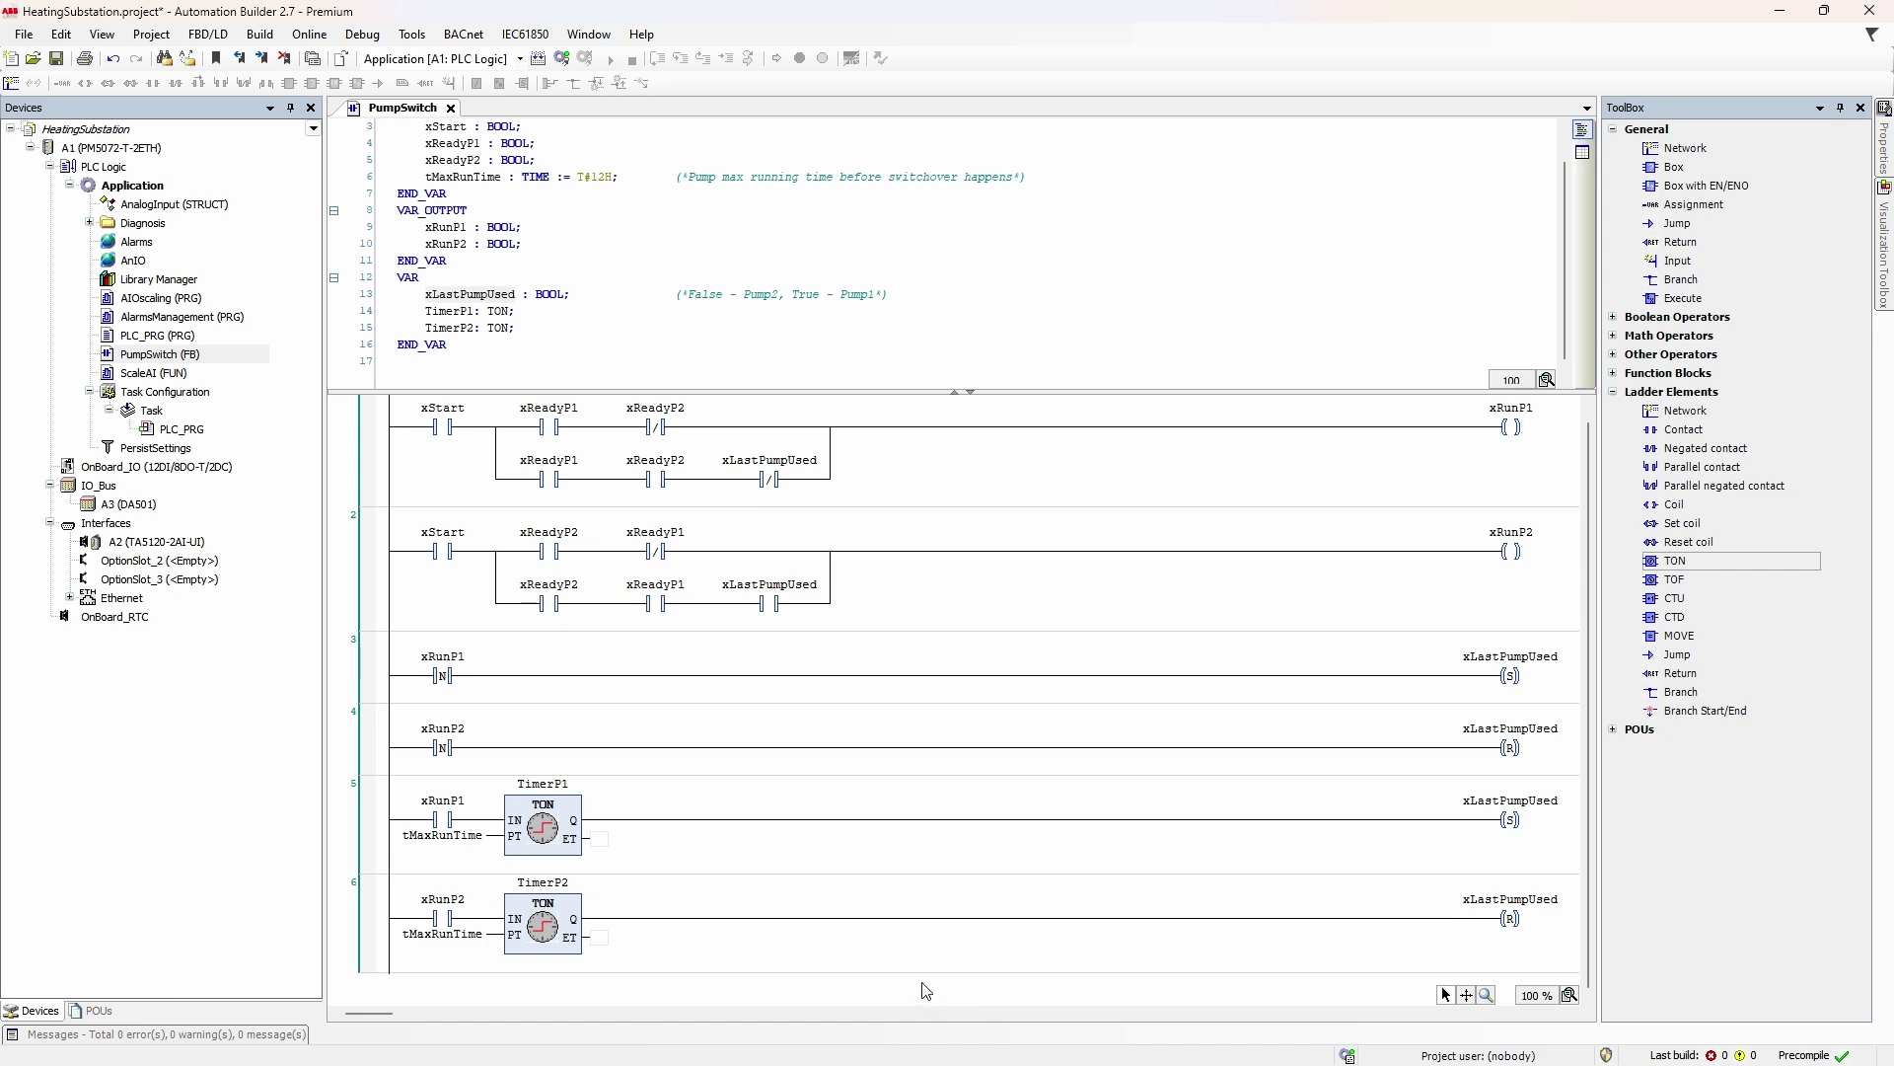
click(492, 834)
Insert a GE comparison block before TimerP1 in network 5.
click(1619, 392)
click(1616, 336)
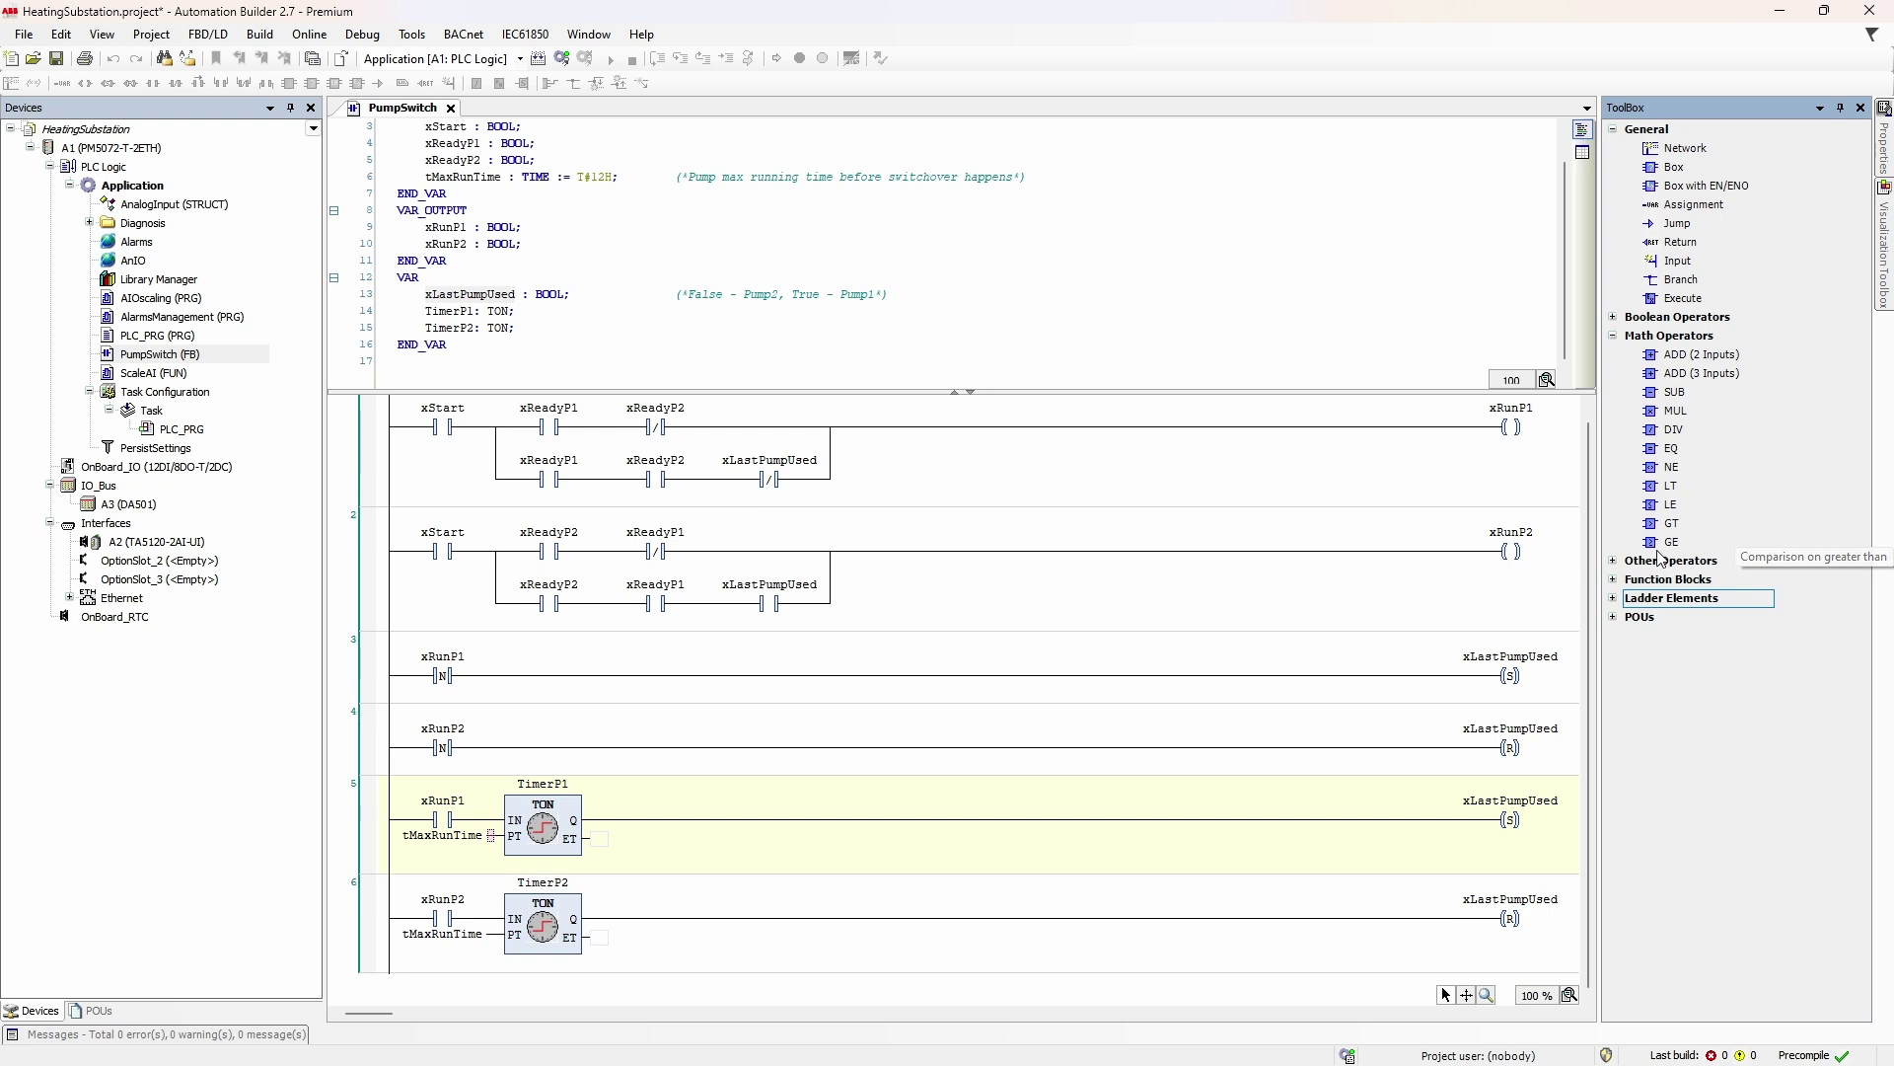
drag(1666, 544, 479, 813)
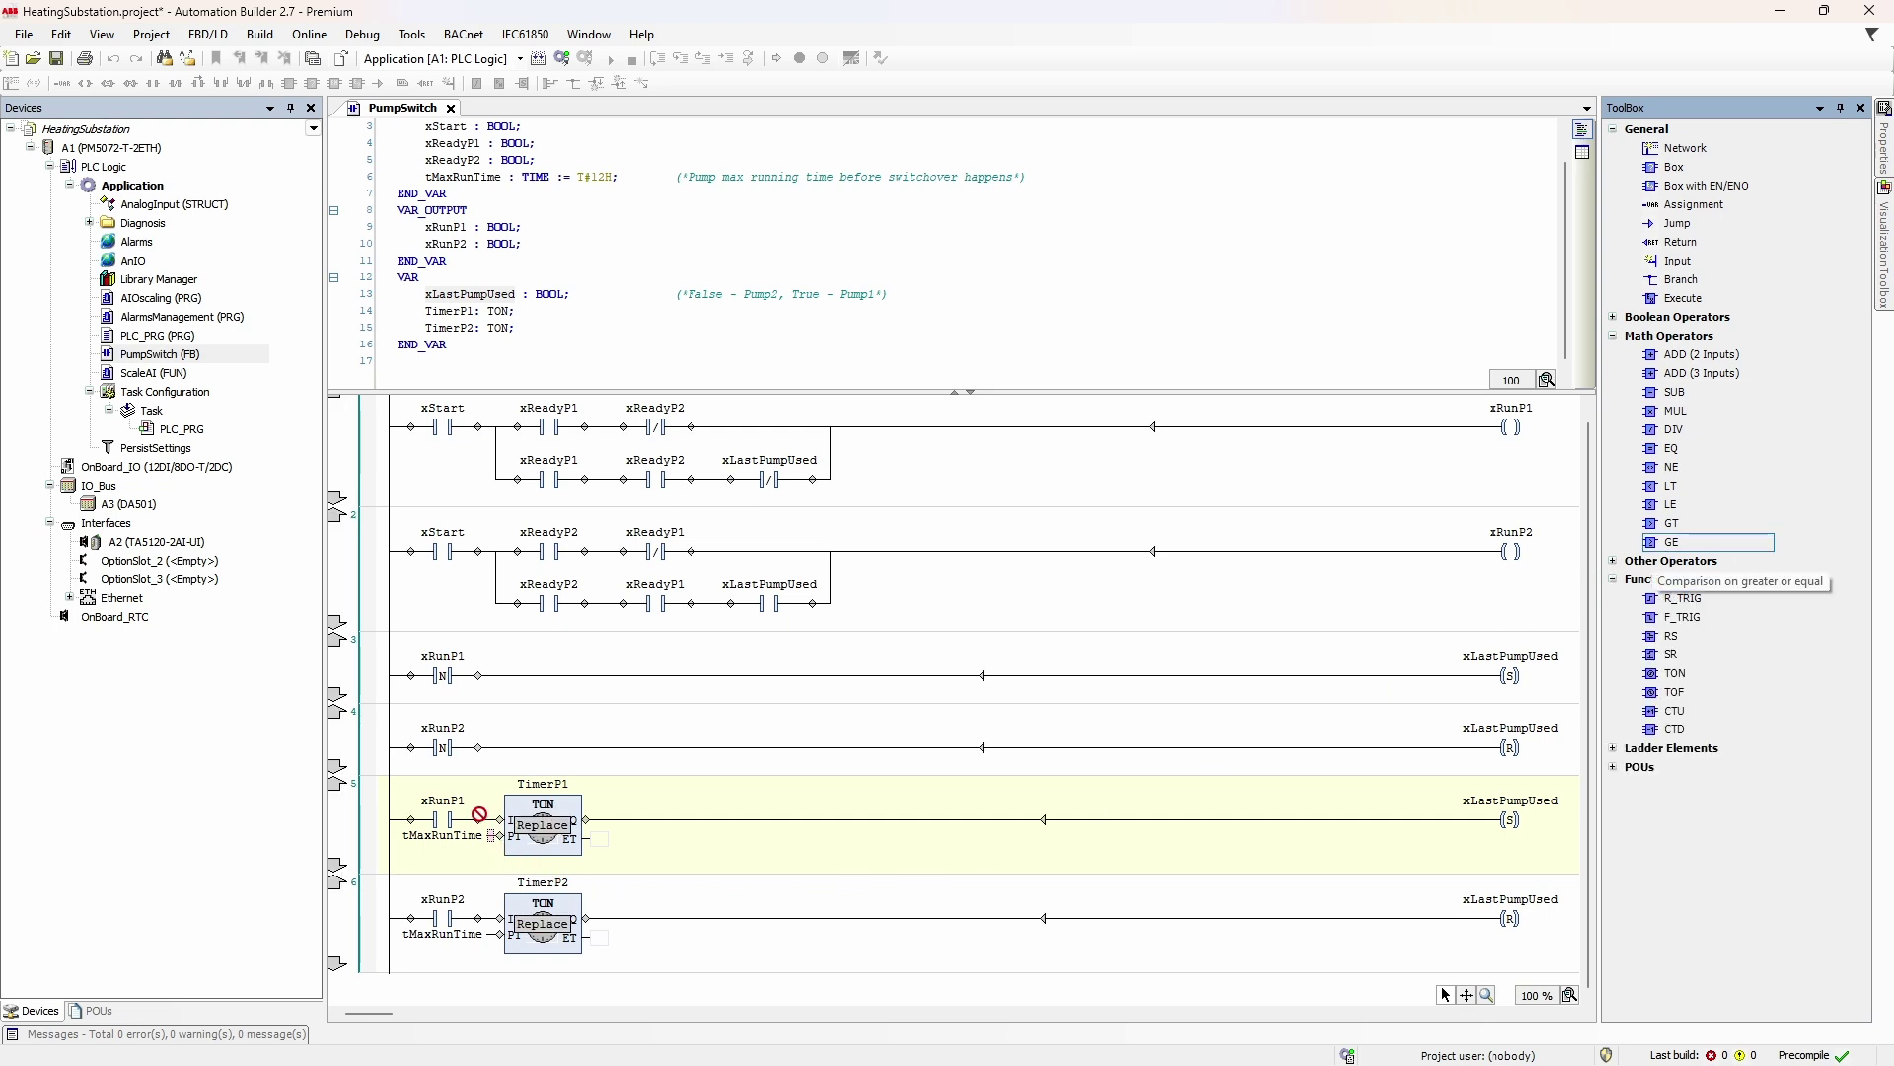
drag(479, 814, 490, 826)
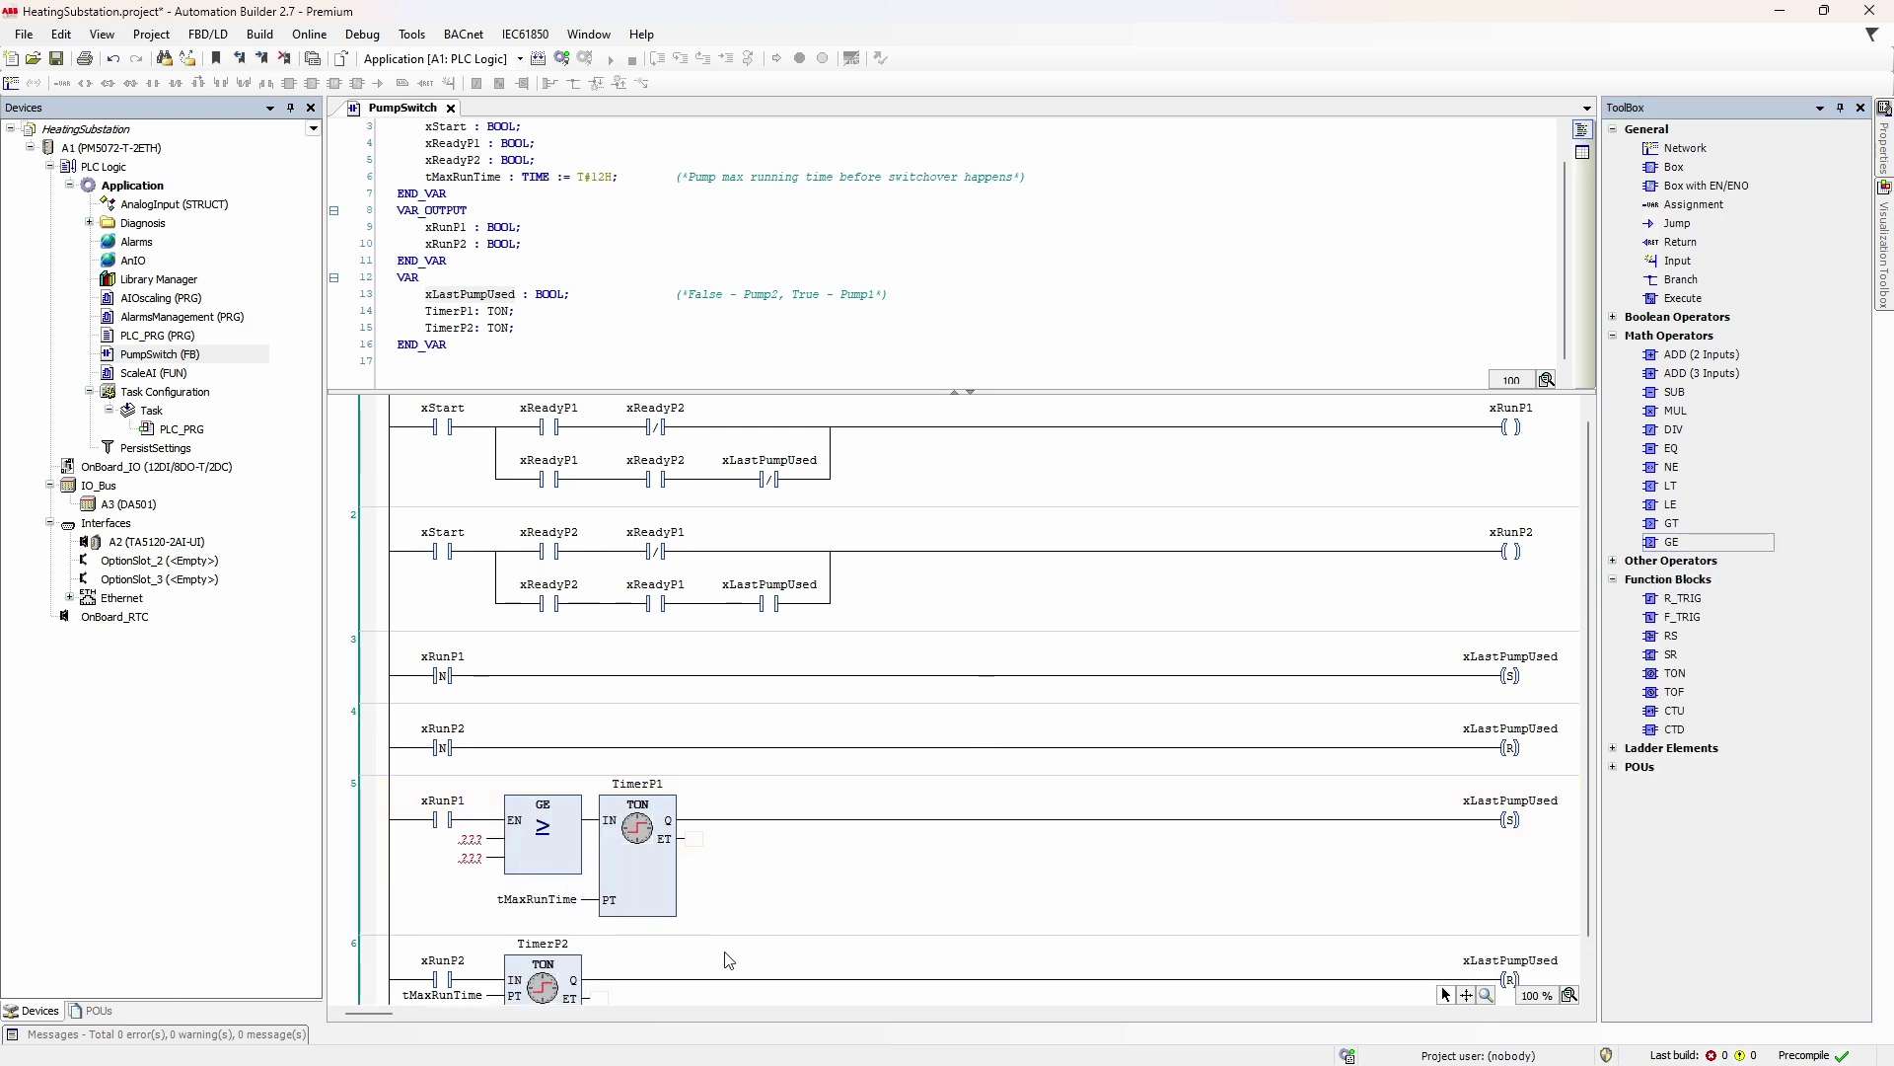
Compare tMaxRunTime with T#10S, and reuse the GE block before TimerP2.
click(472, 838)
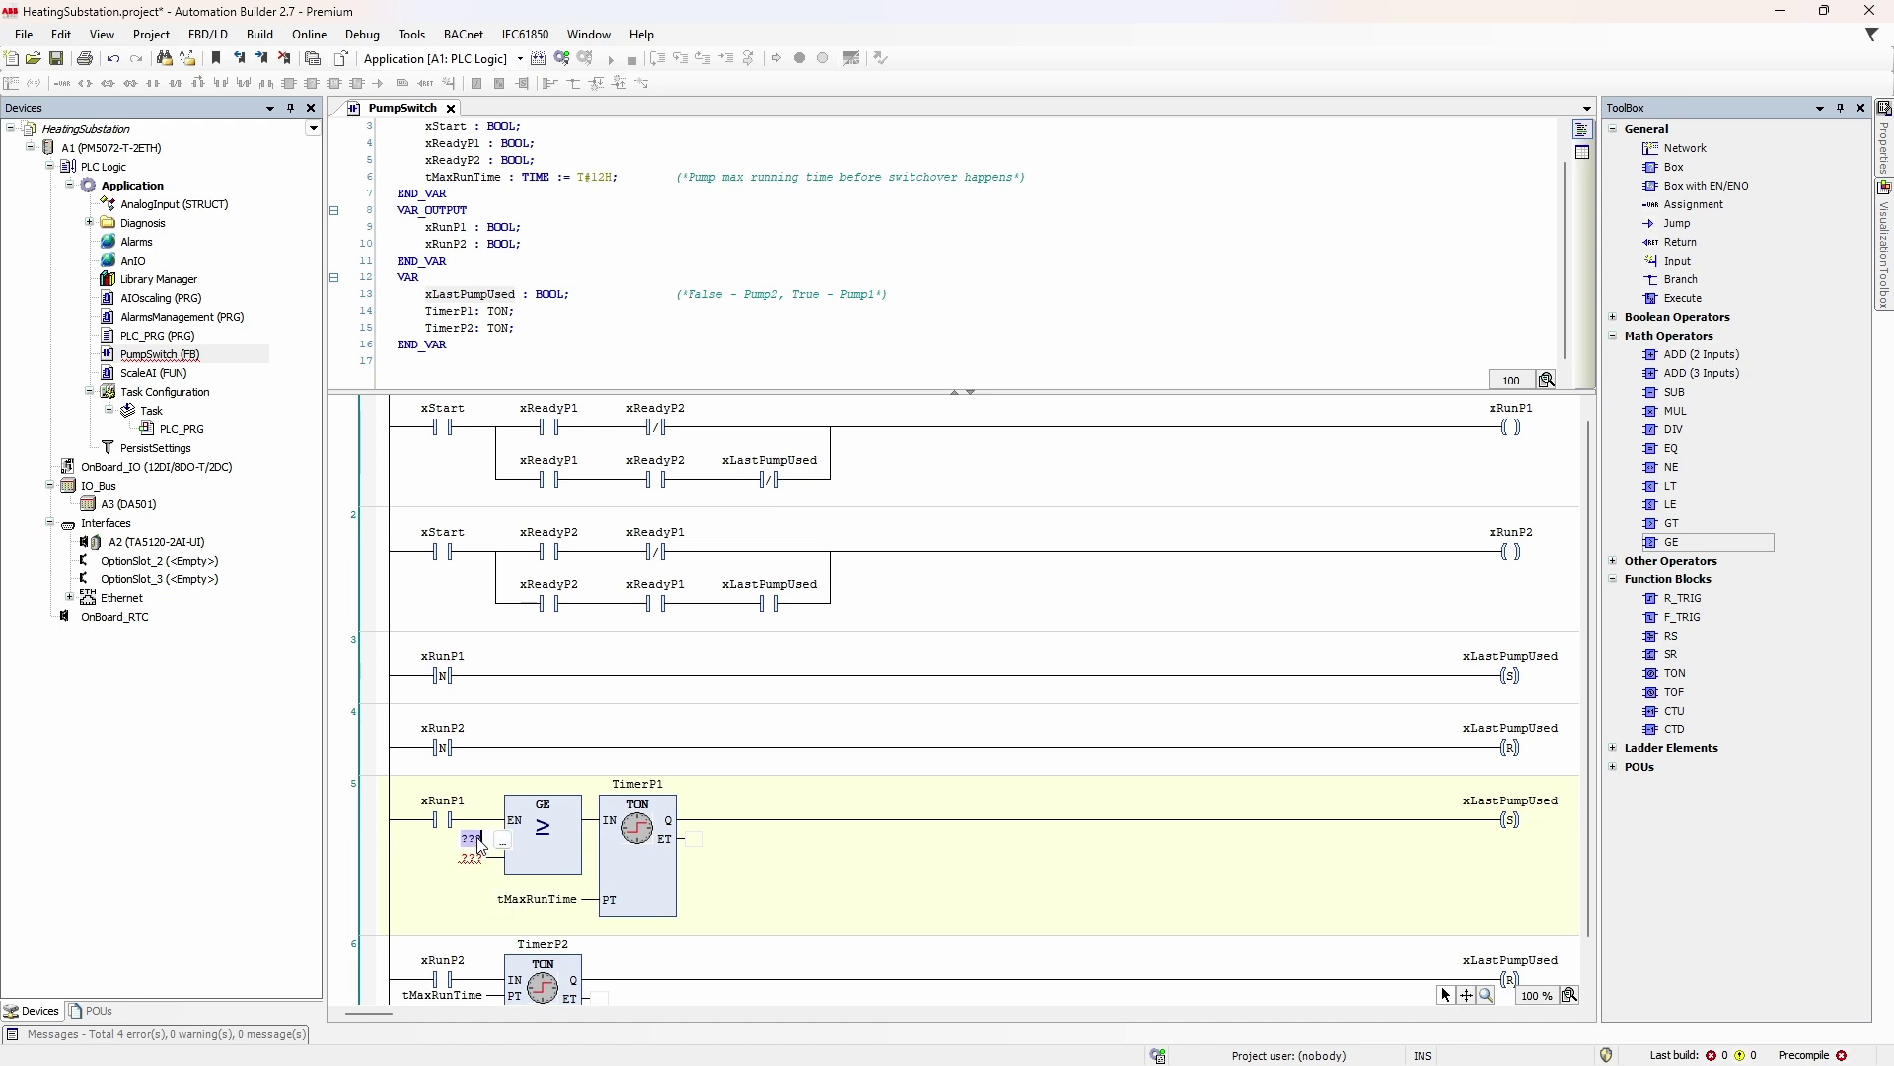
text(tMaxRunTime)
key(Return)
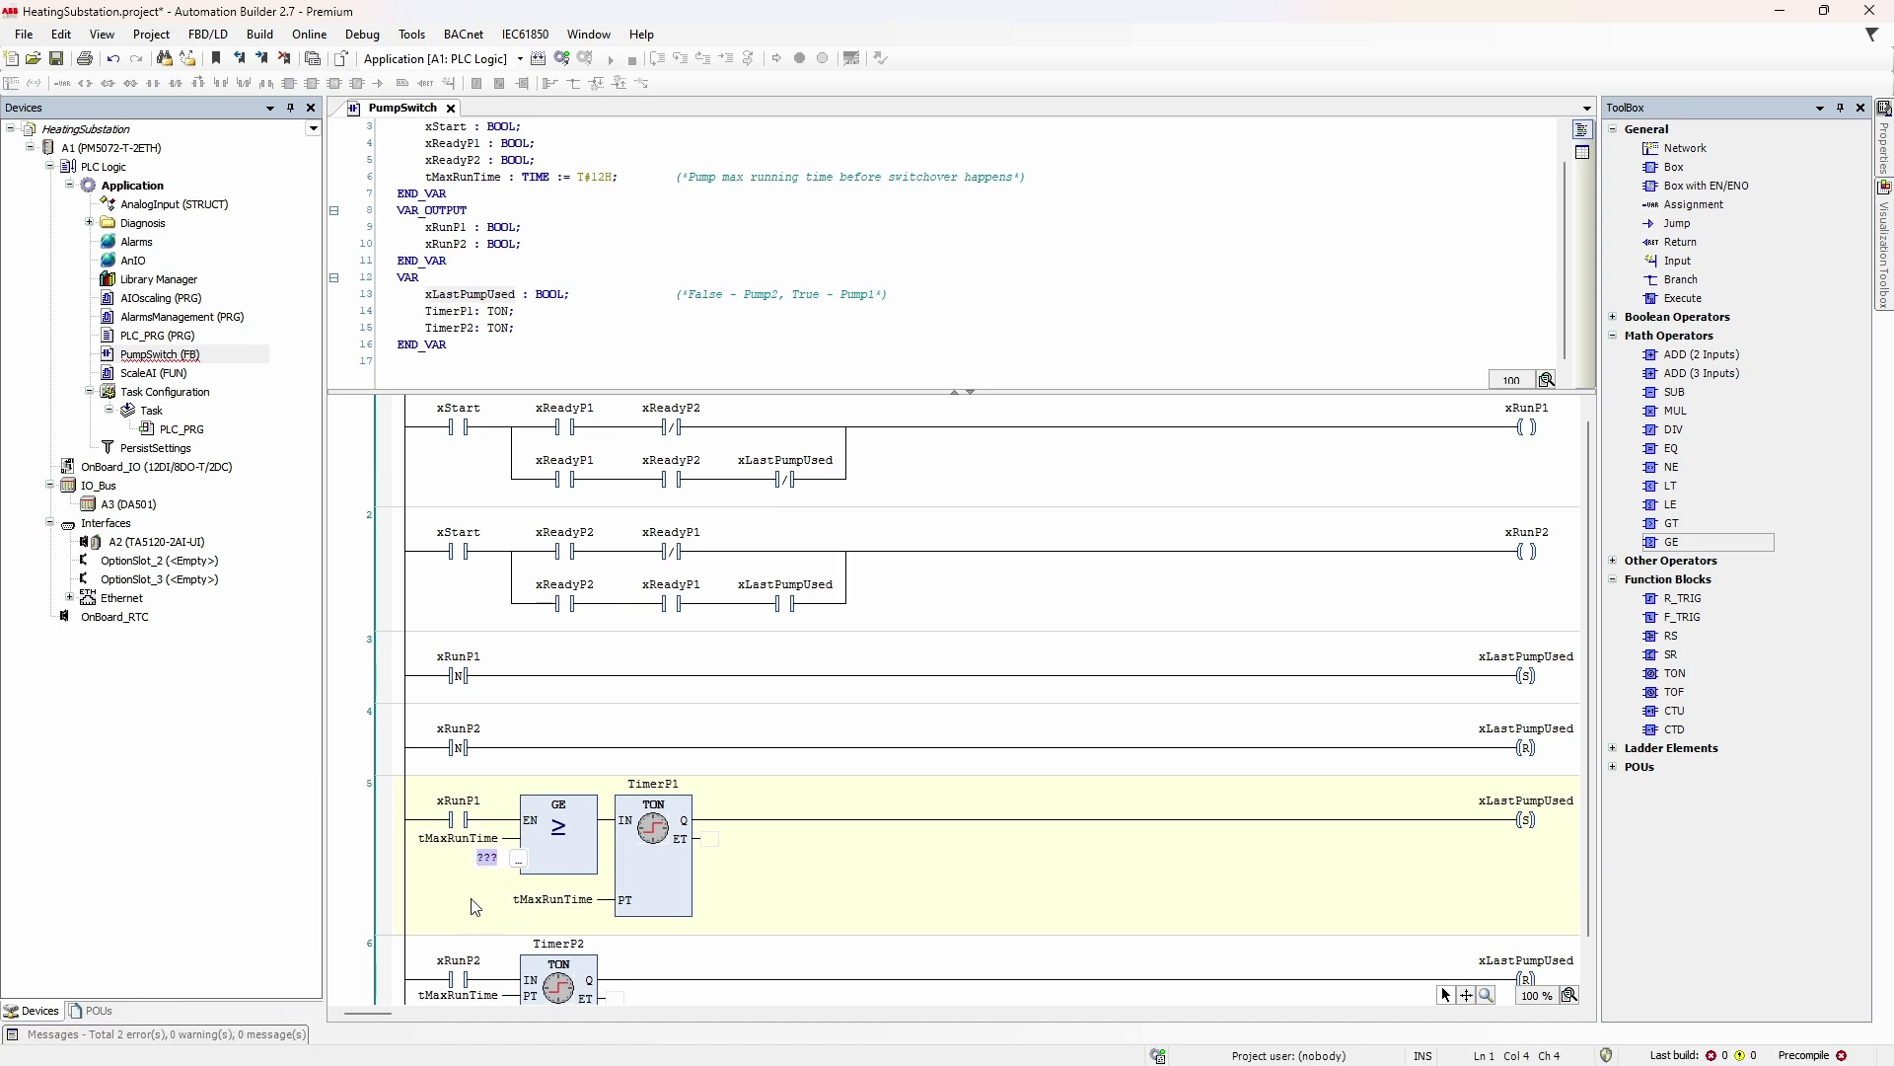
text(t)
text(#10s)
key(Return)
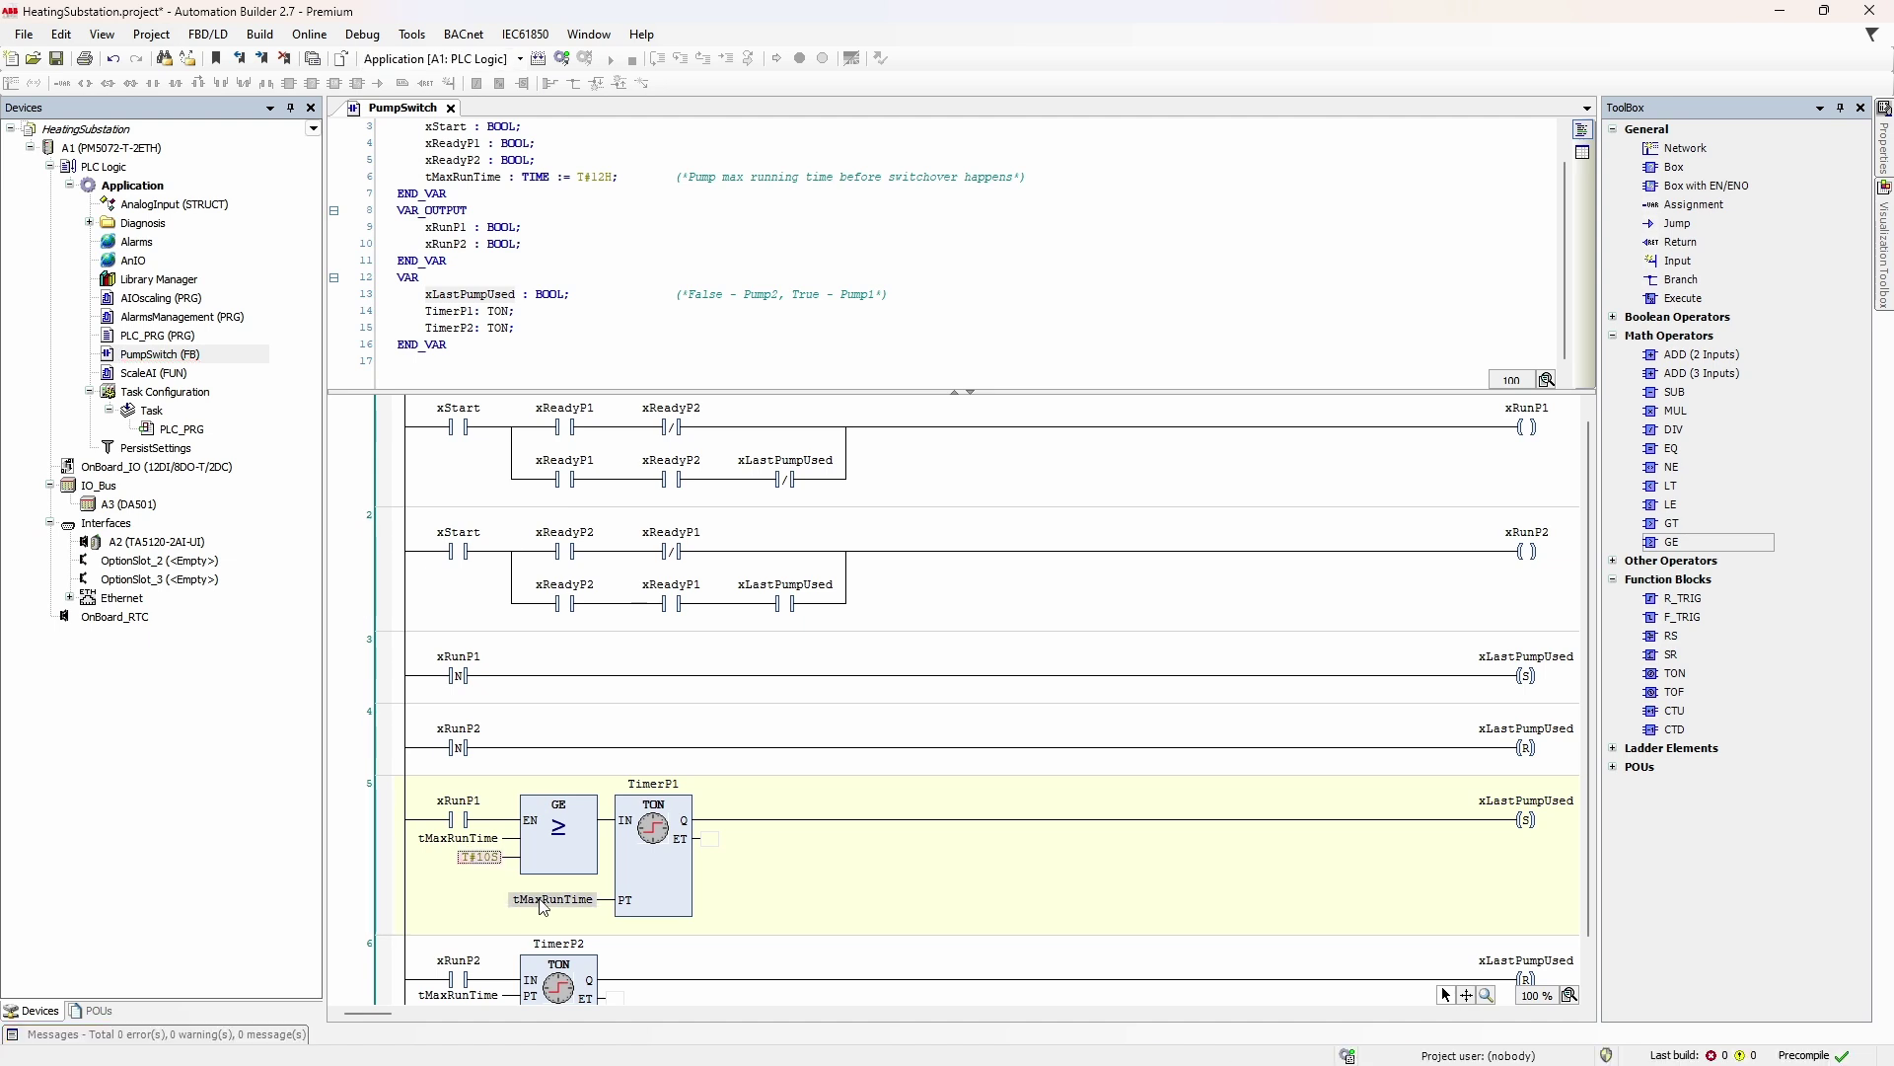
scroll(799, 911, down, 1)
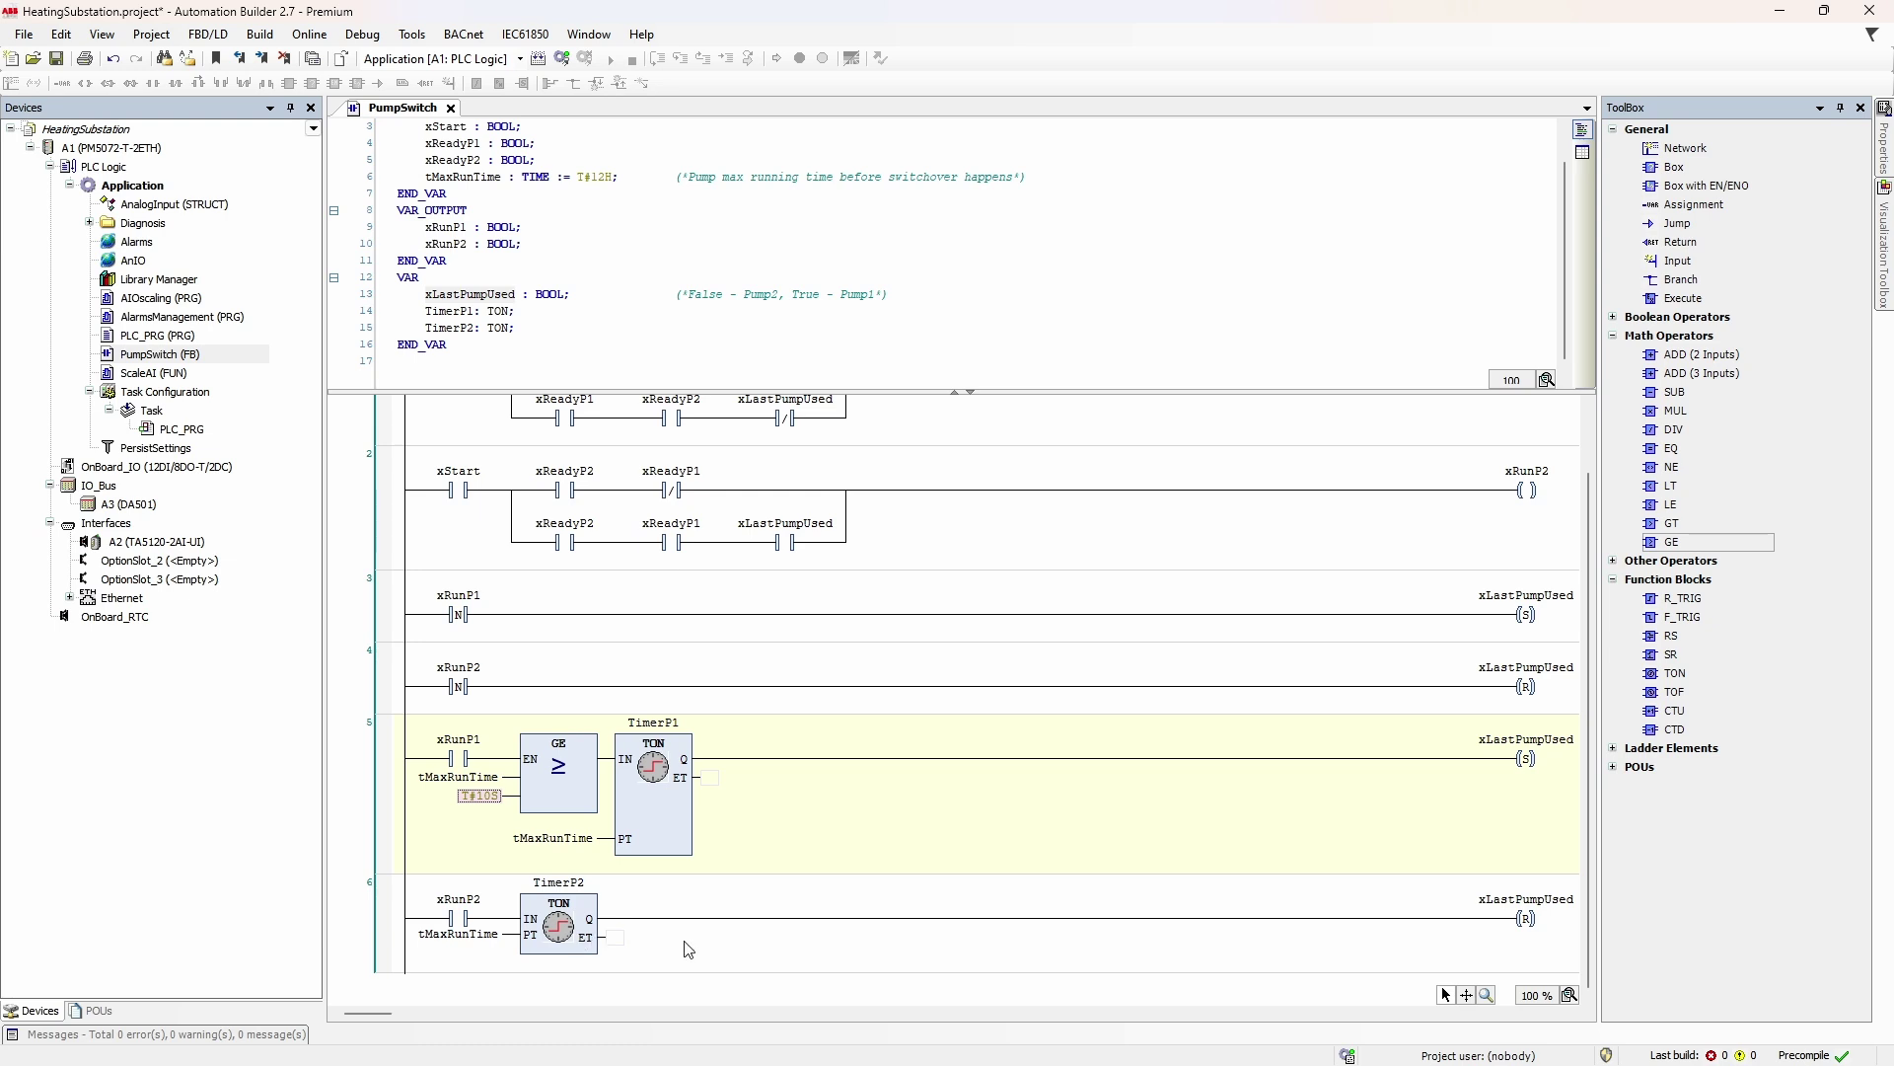
click(561, 804)
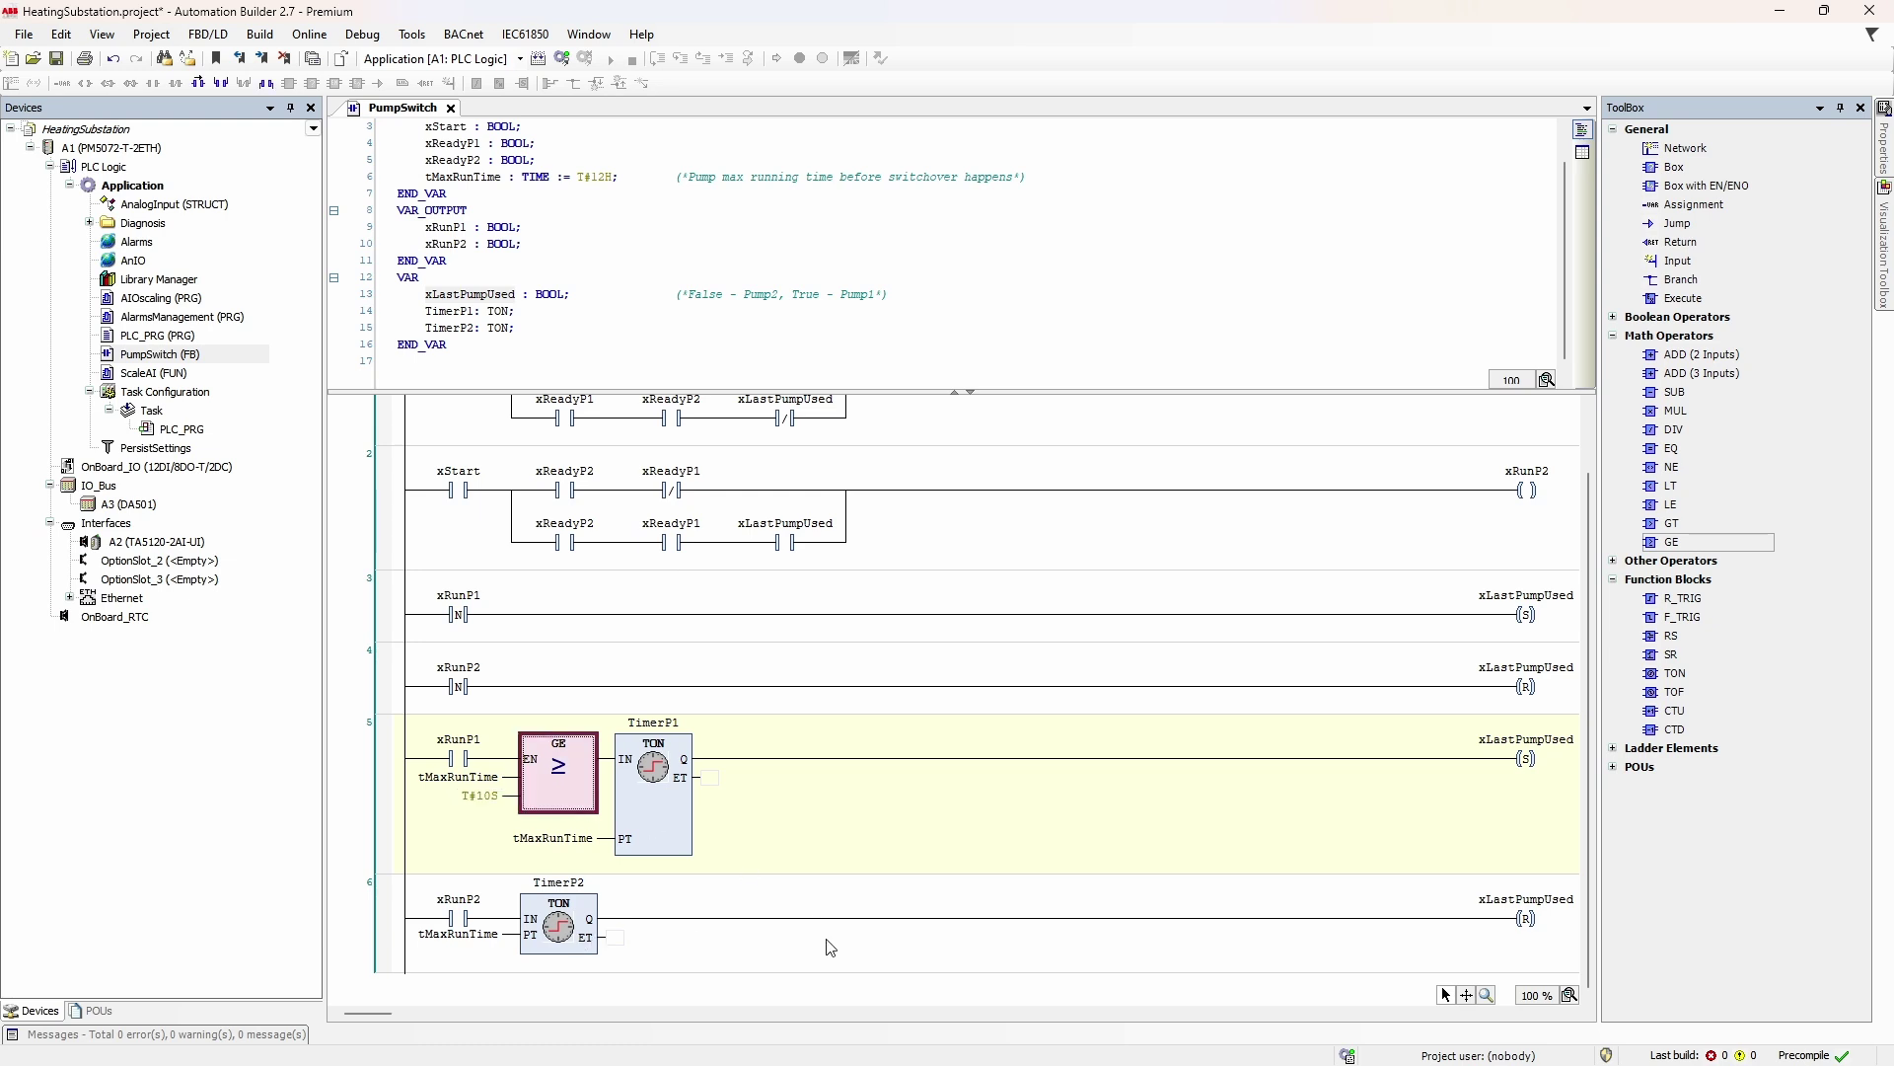
drag(510, 918, 496, 921)
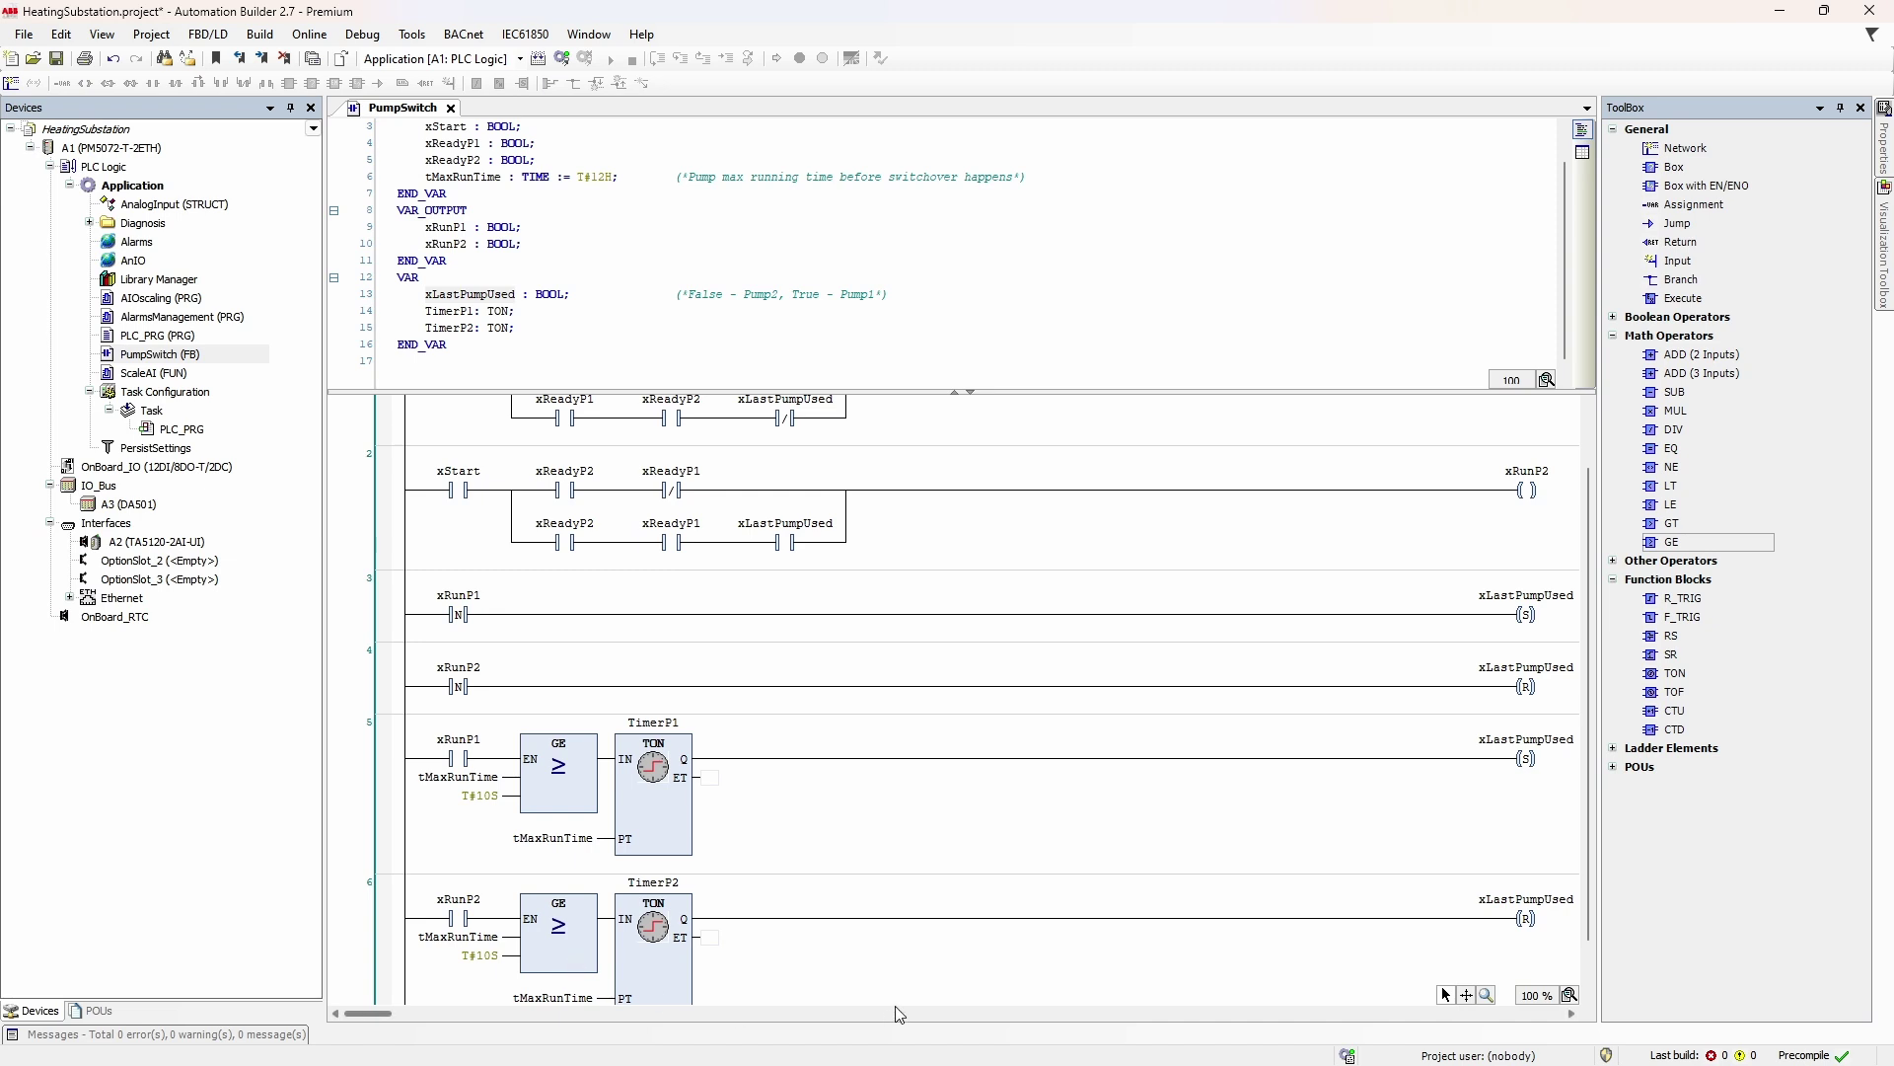
scroll(895, 1013, down, 2)
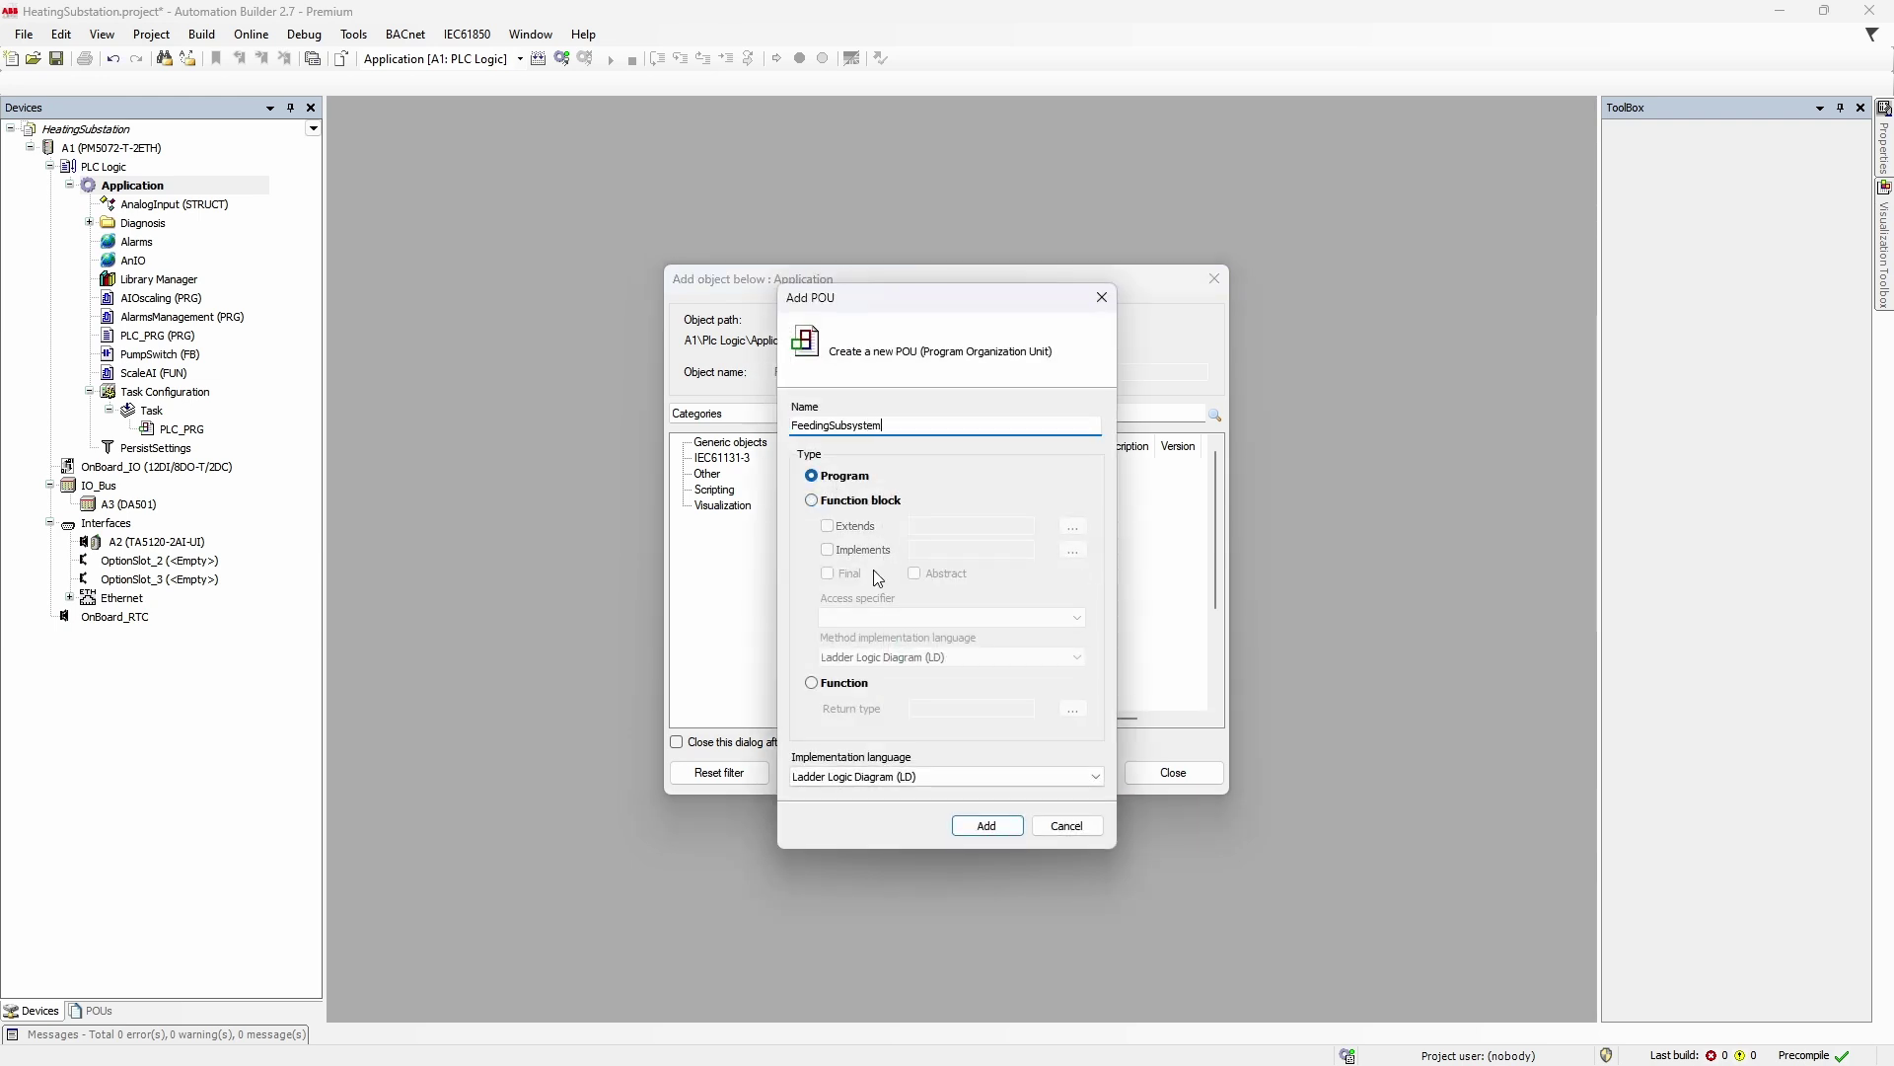
Add the FeedingSubsystem POU in Function Block Diagram and close the dialog.
click(942, 775)
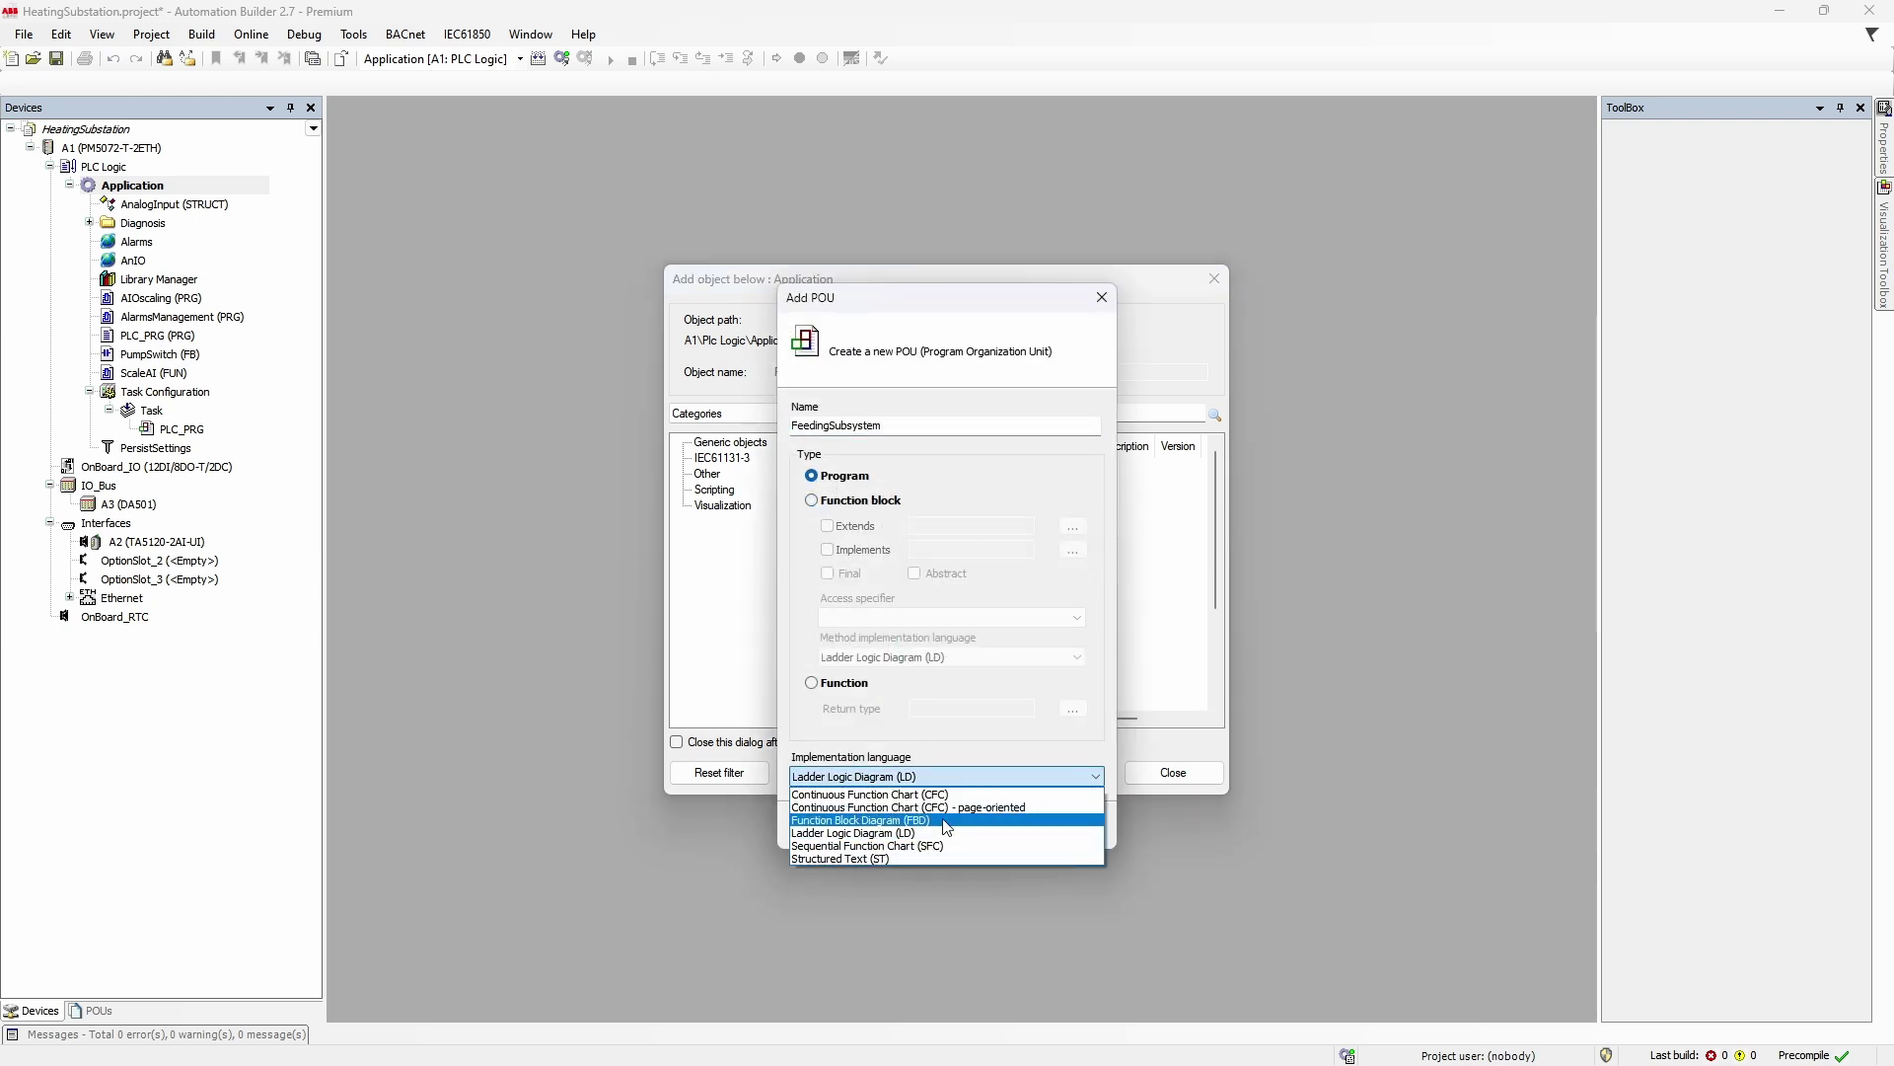
click(963, 806)
click(1007, 832)
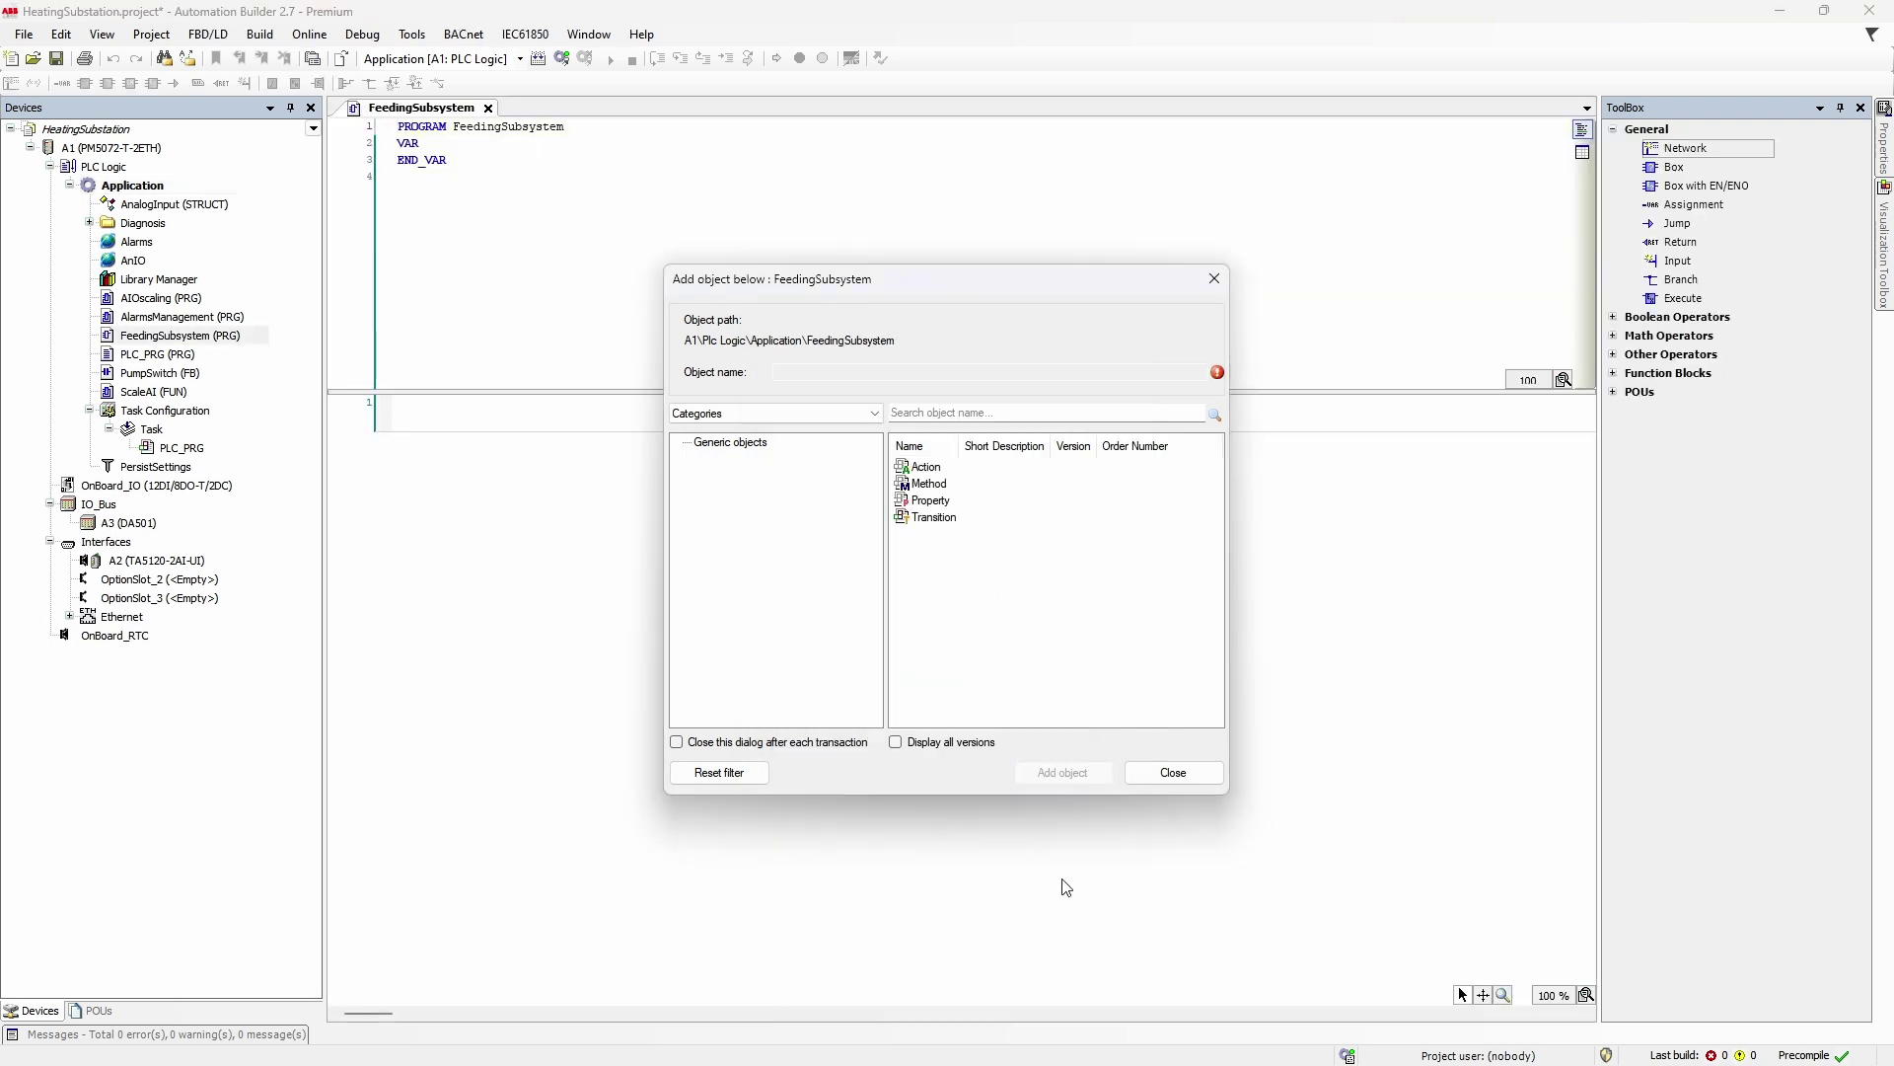
click(1173, 774)
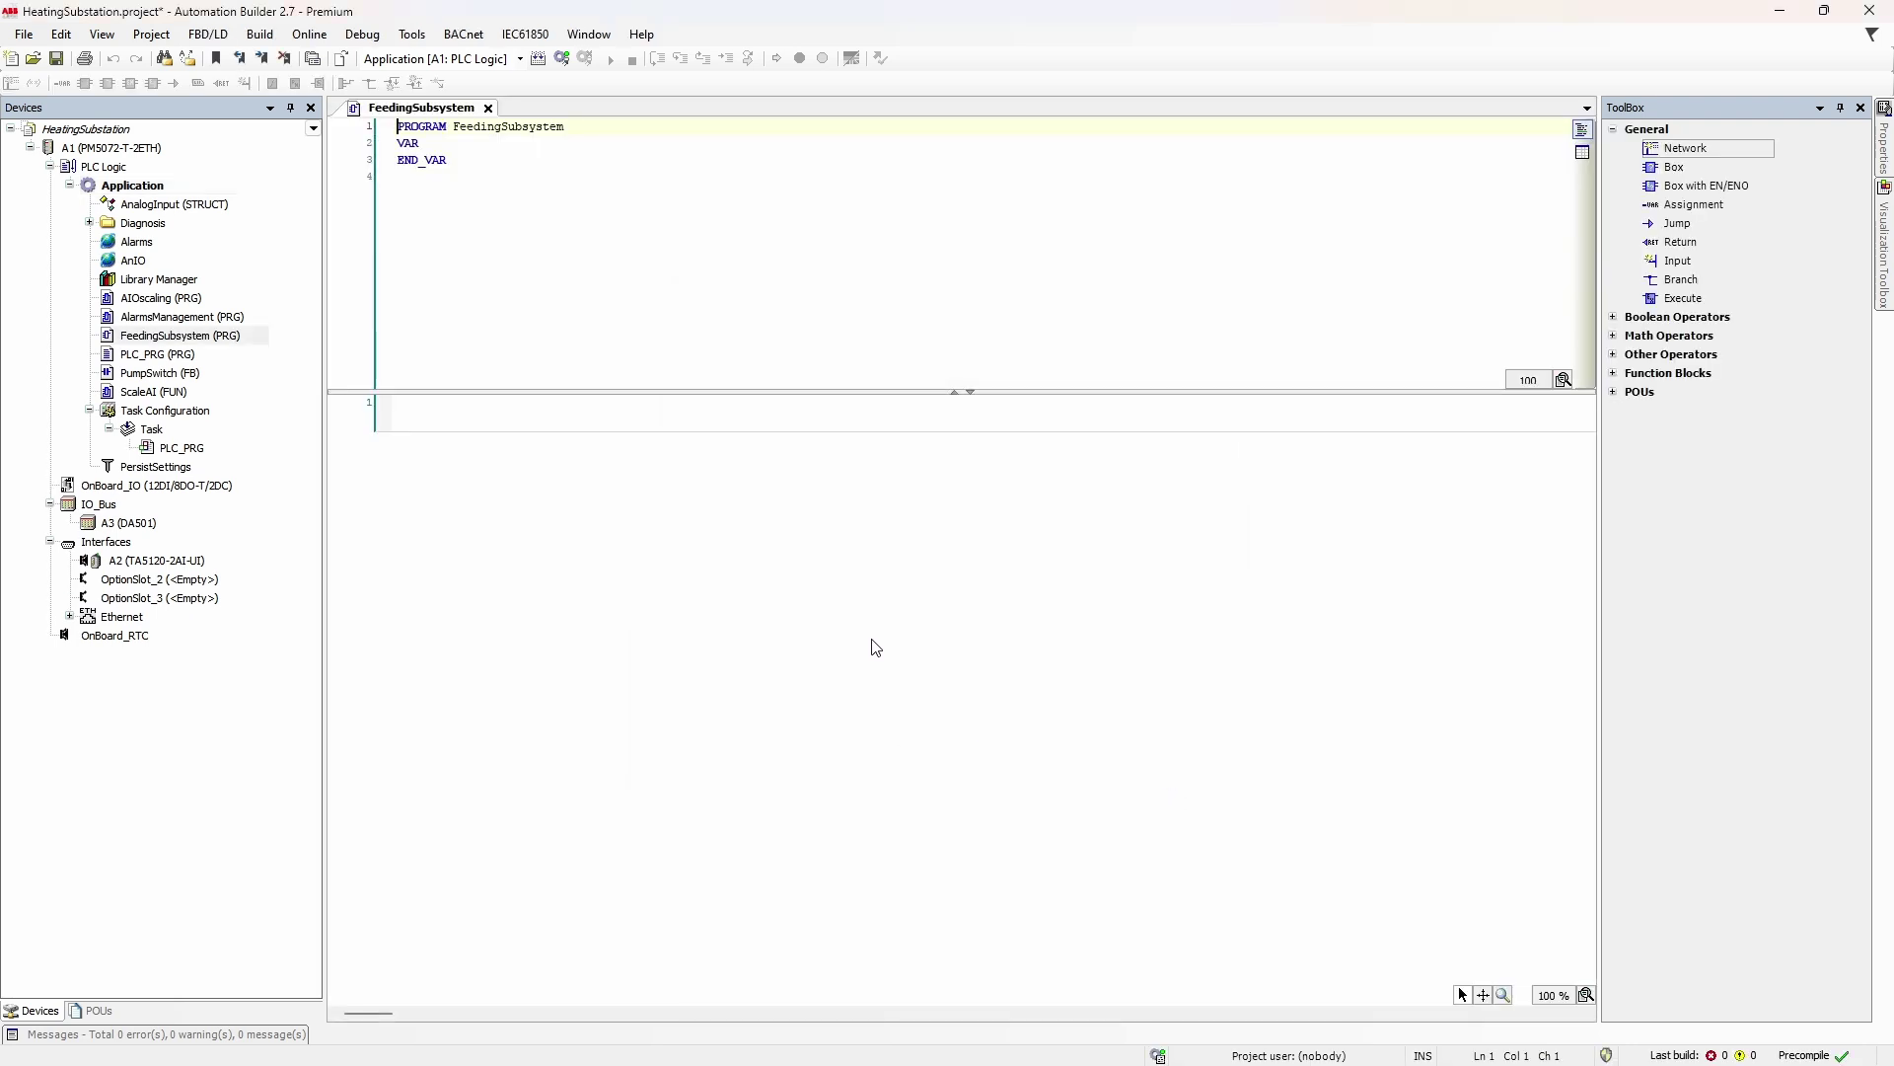
Place a PumpSwitch block instance named FeedPumpsSwitch and declare it.
click(1665, 170)
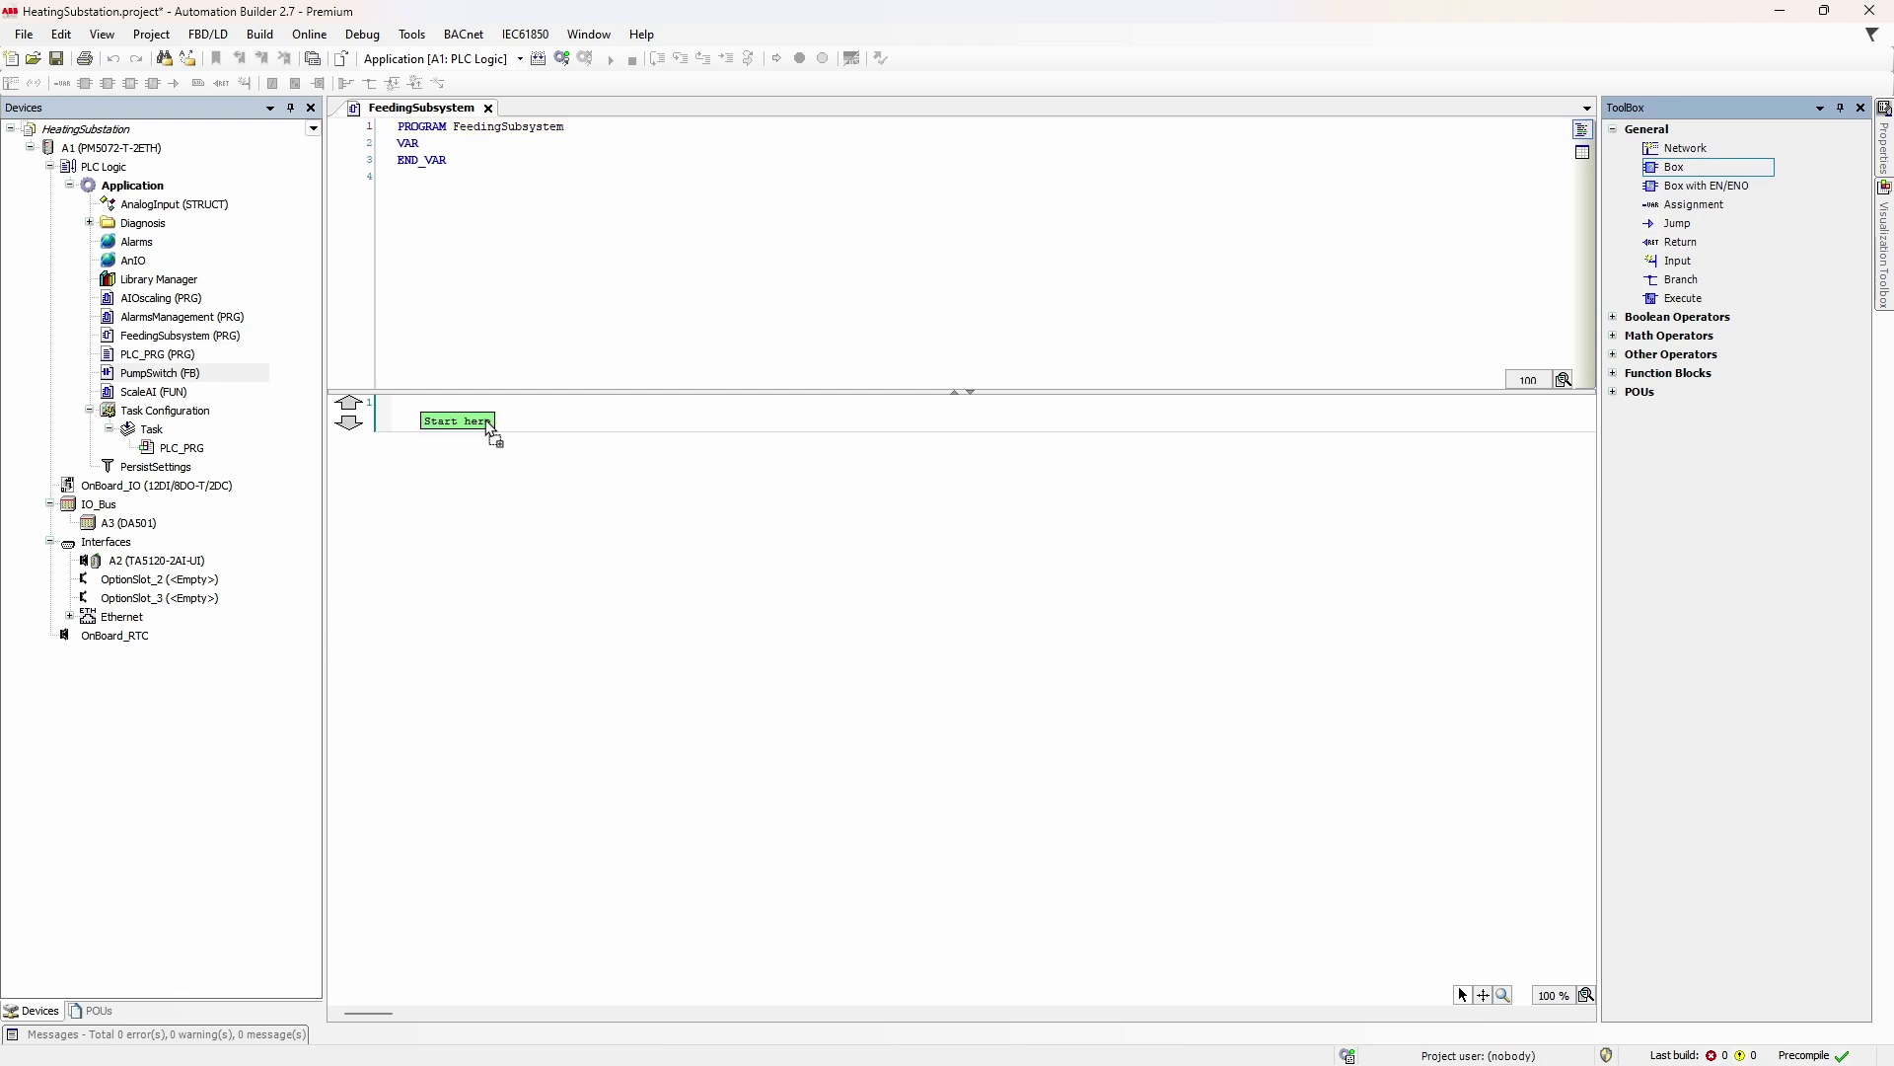
drag(488, 428, 488, 427)
text(Switch)
key(Return)
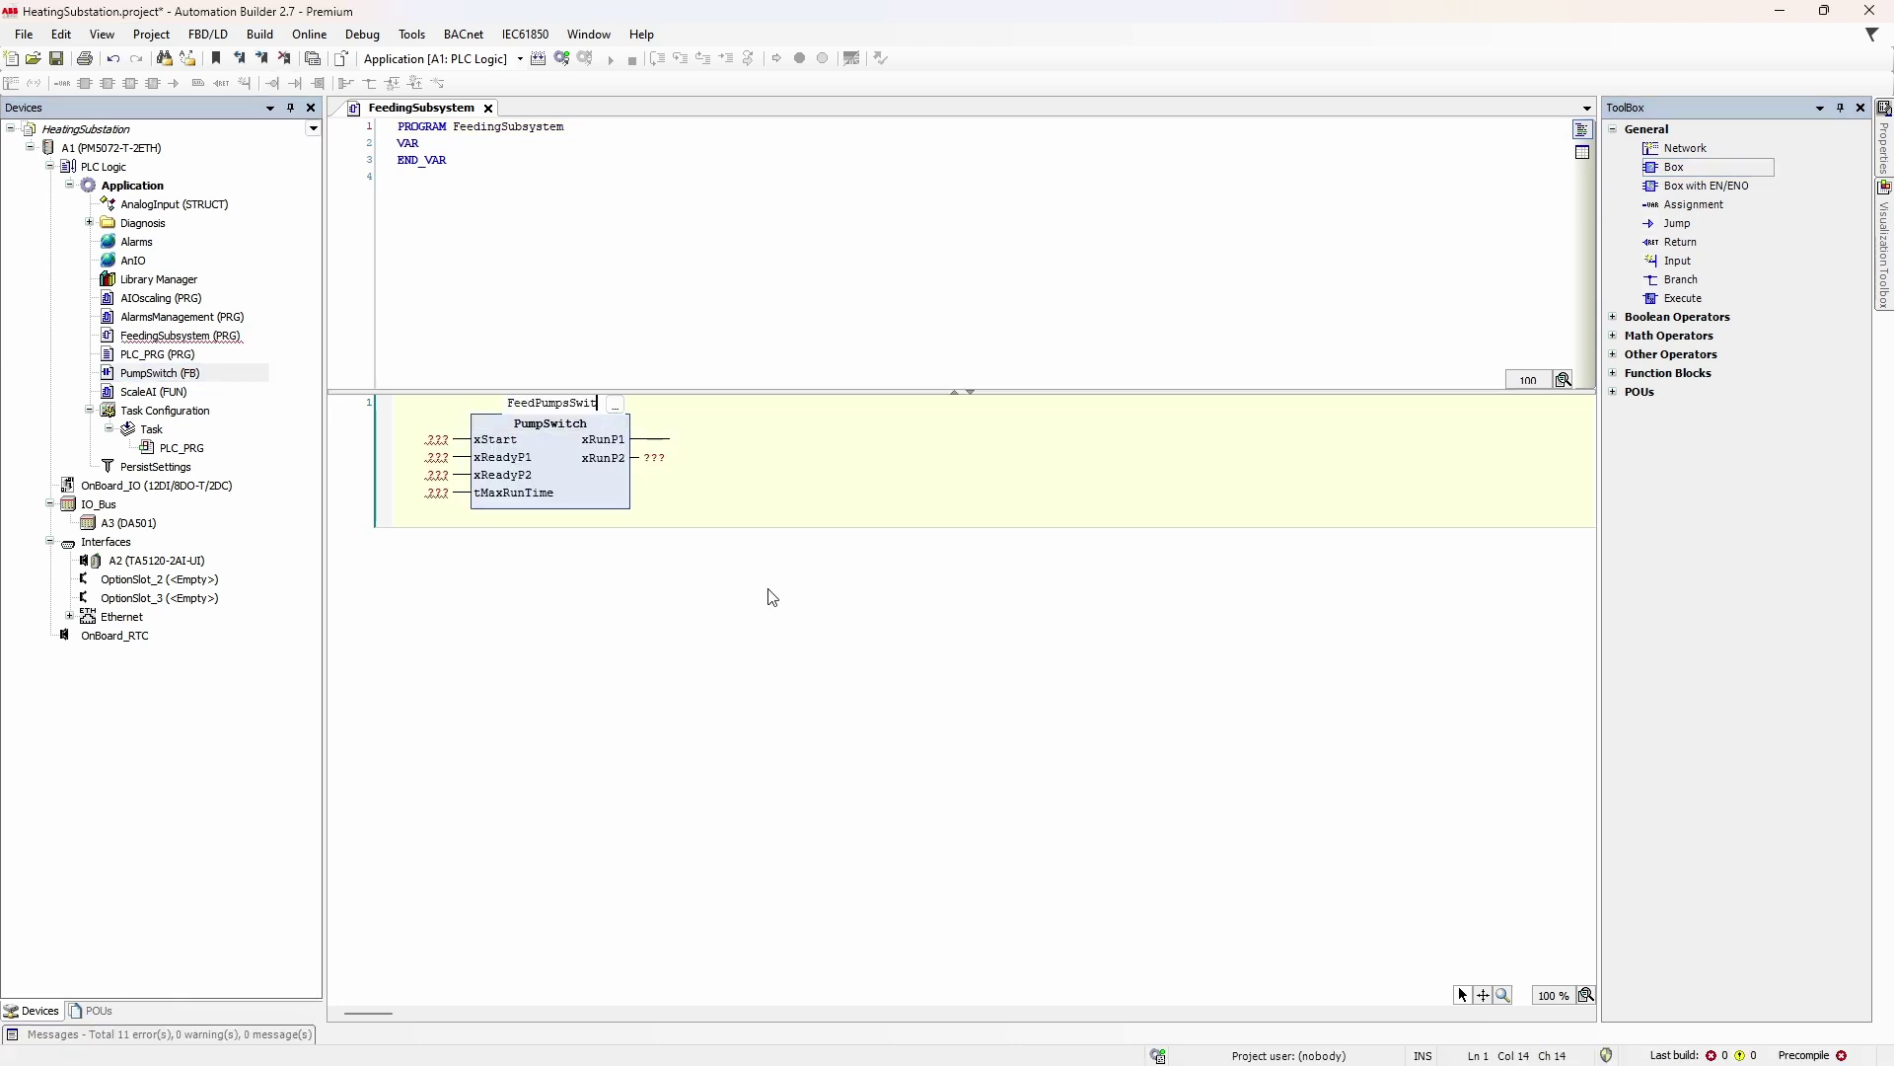
key(Return)
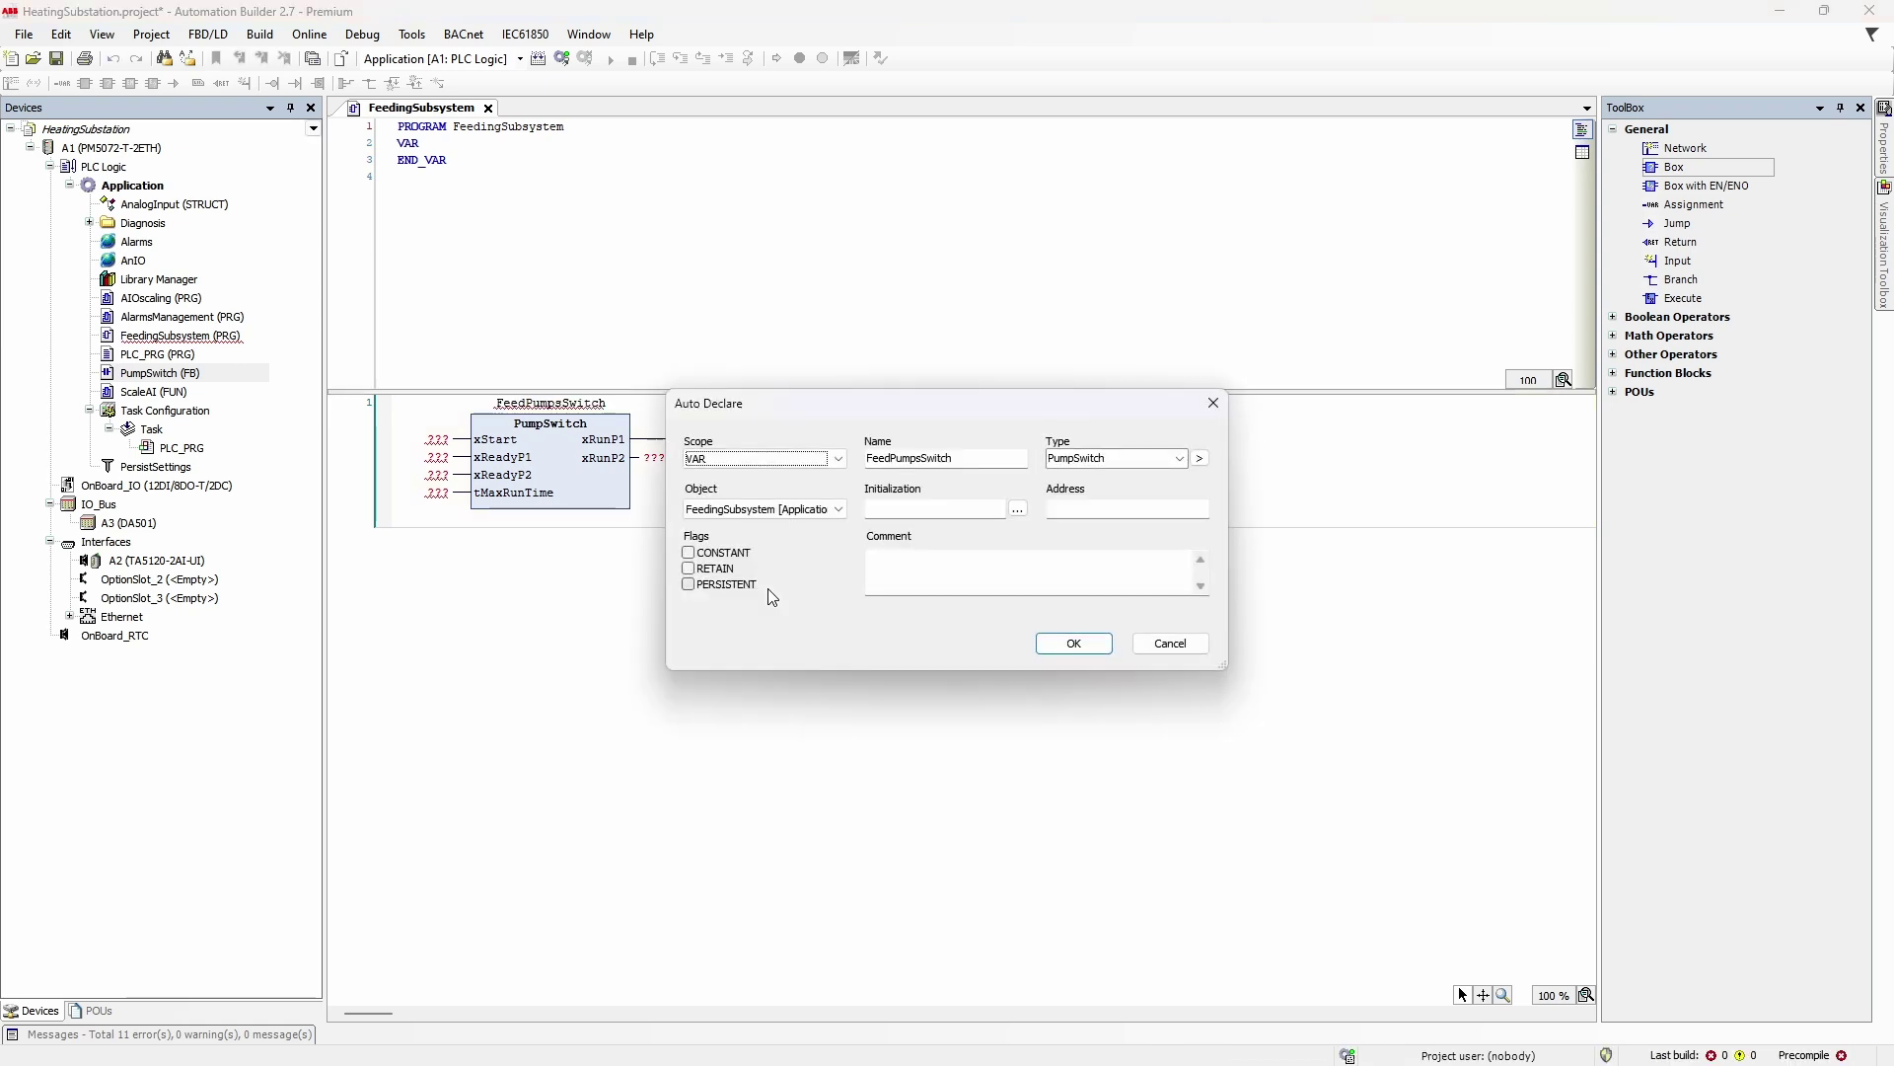
key(Return)
Assign q_xRunDOLPump3 and q_xRunDOLPump4 to the xRunP1 and xRunP2 outputs.
right_click(669, 447)
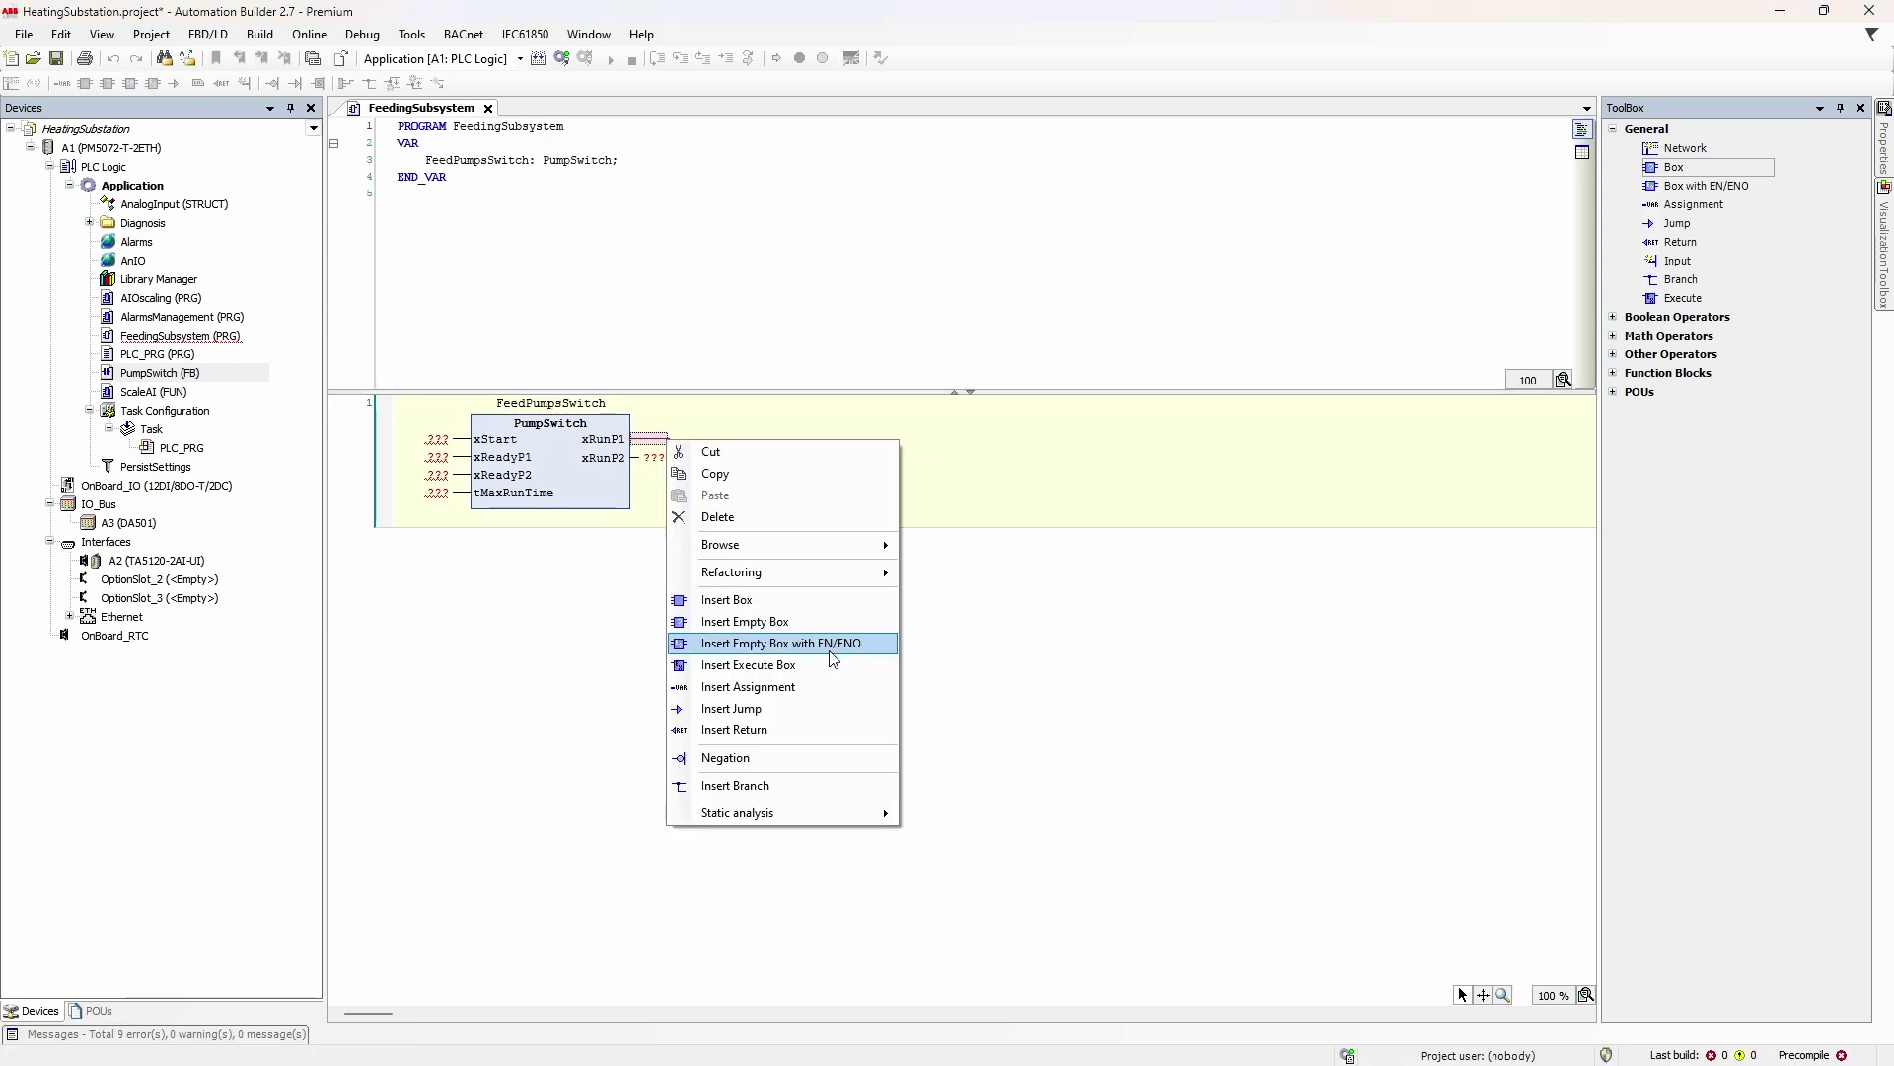
click(829, 690)
text(ump)
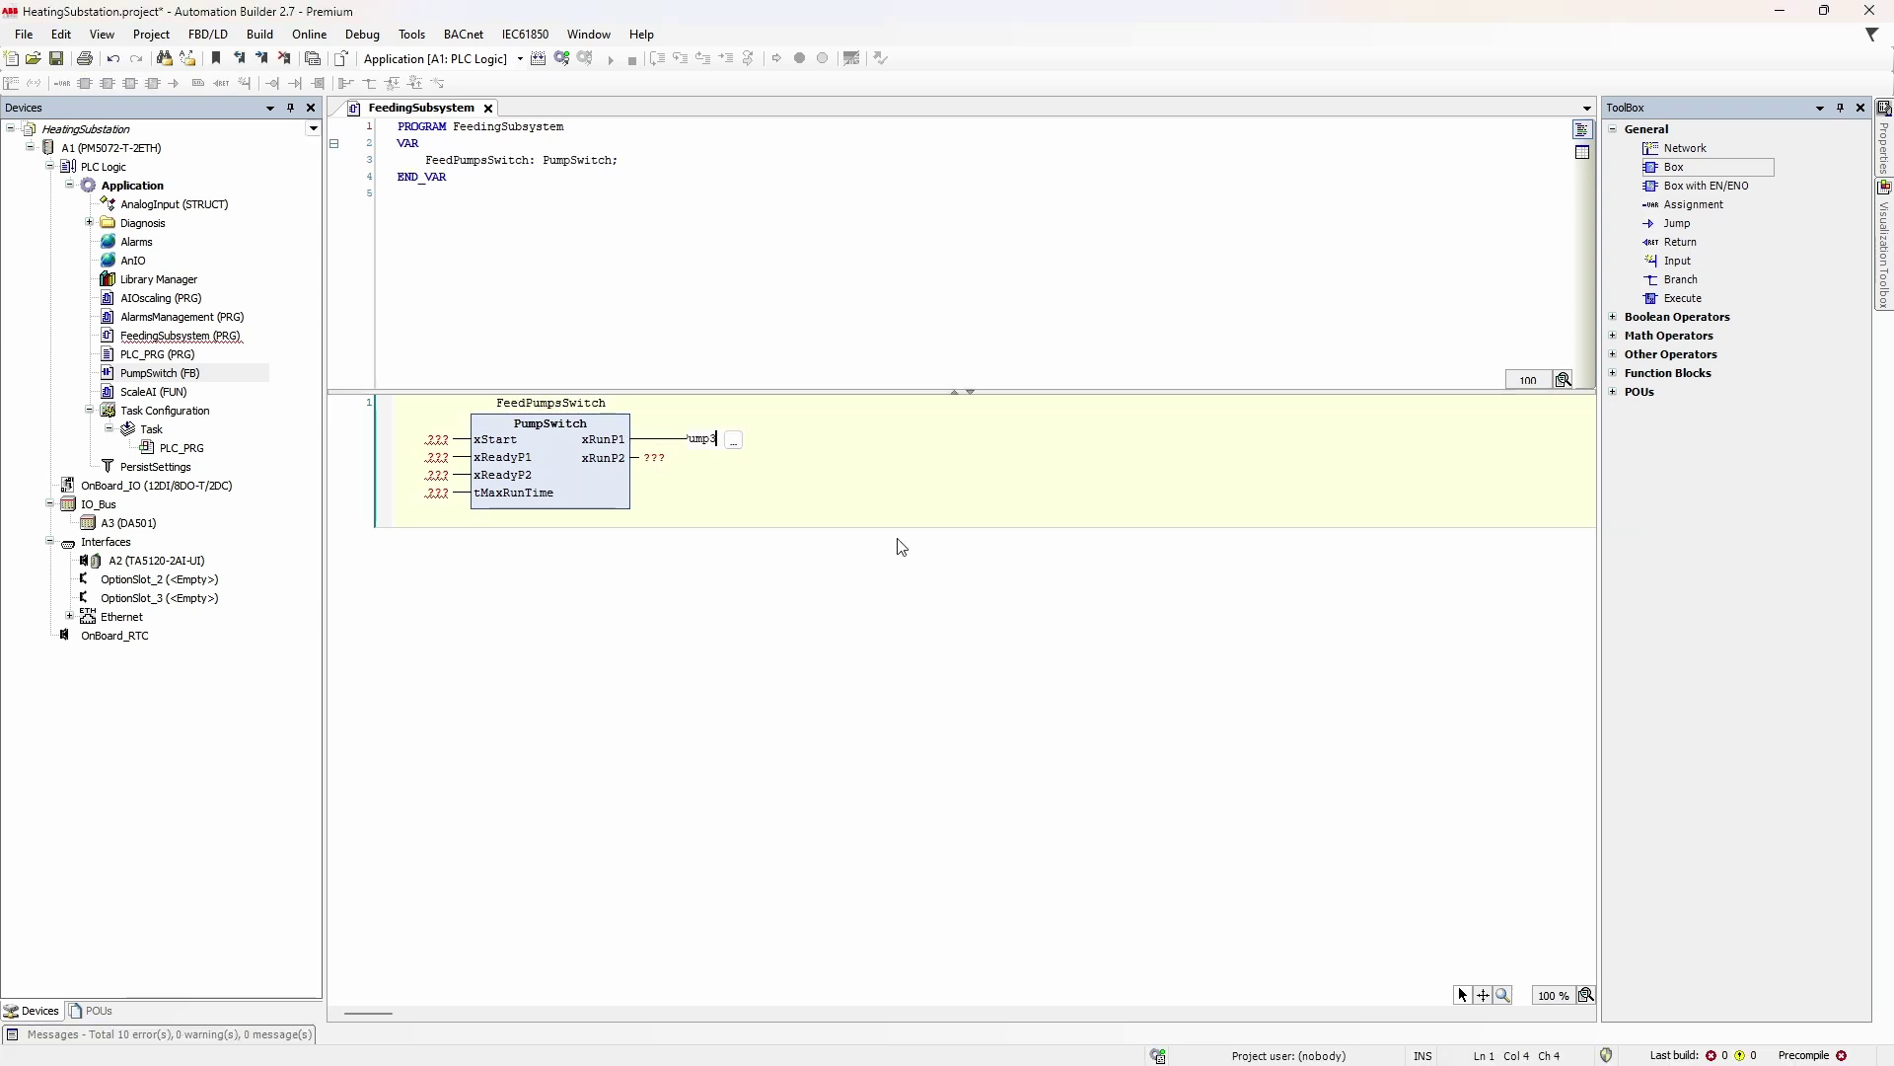
text(_xRunDOLPump3)
key(Tab)
text(q_xRunDOLPump4)
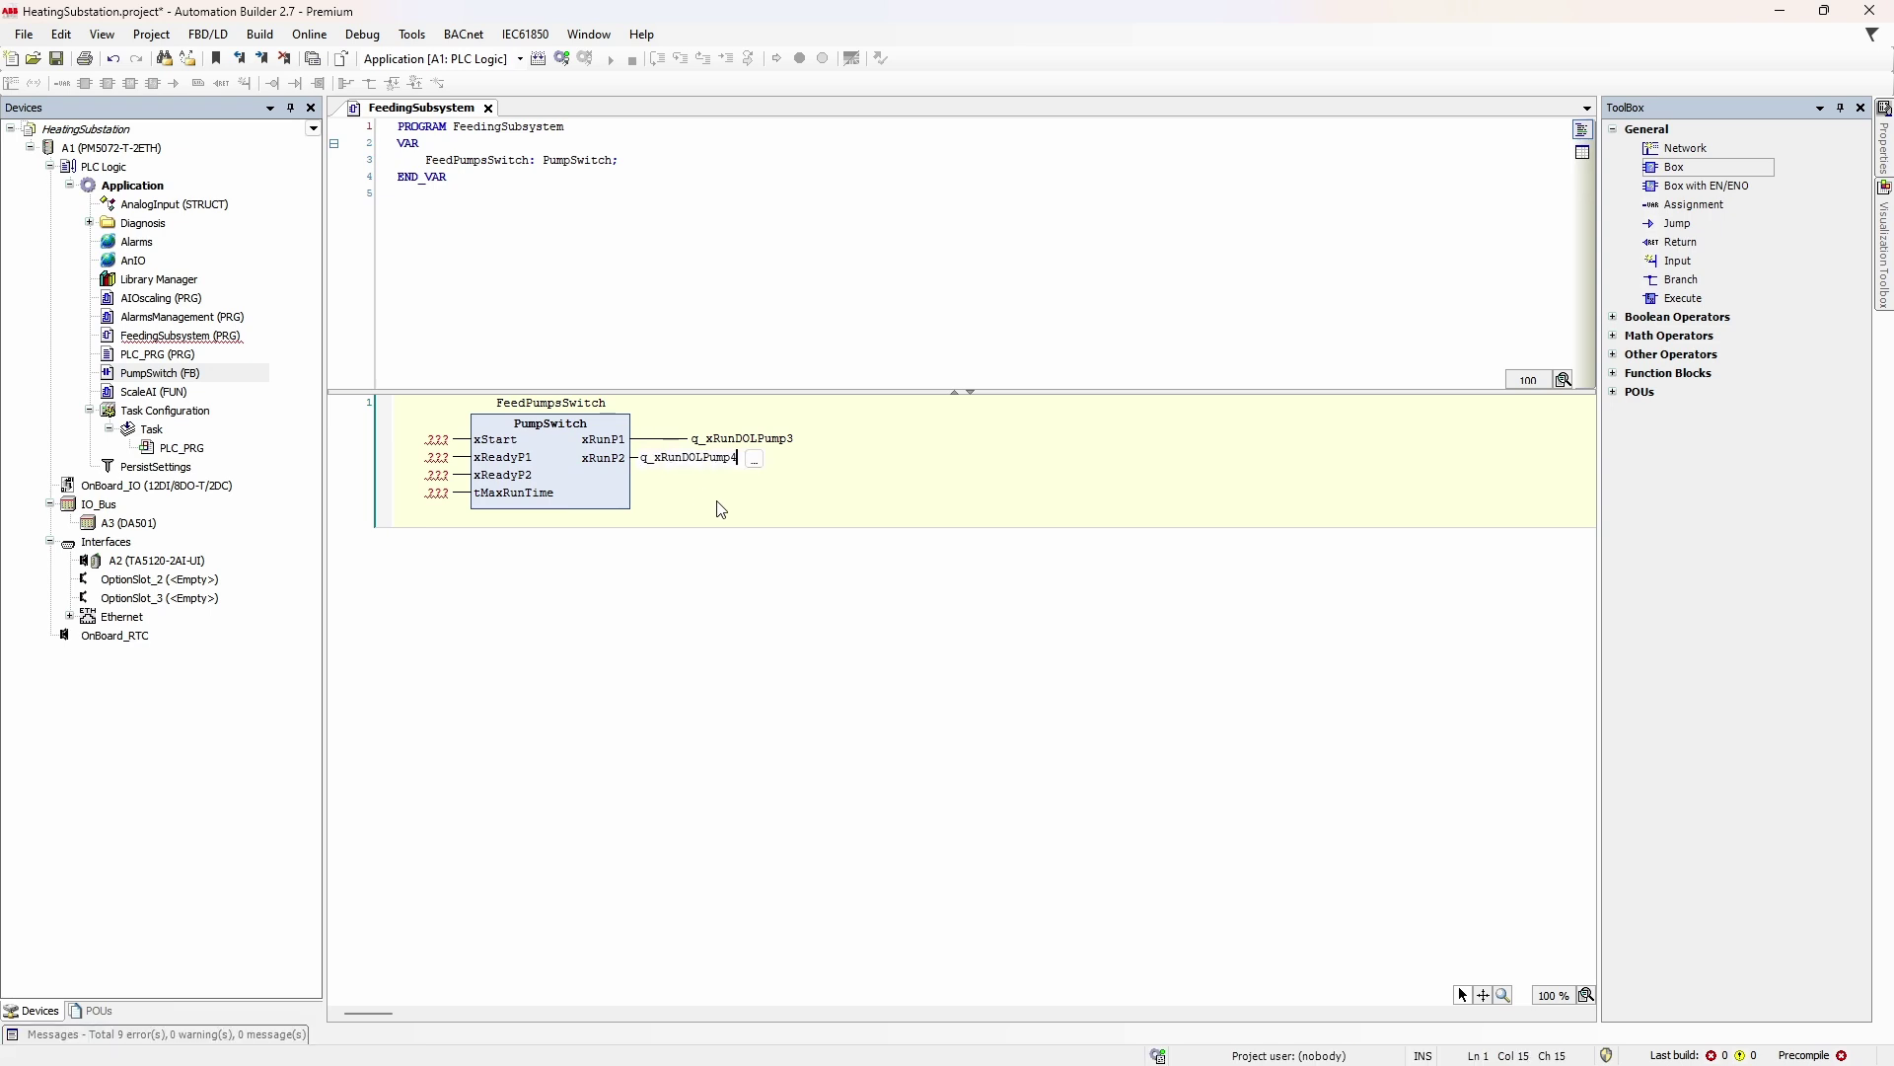
key(Return)
Drive xStart from an LT comparing suction pressure with rFeedingSystemMinPres.
click(1668, 336)
drag(703, 499, 465, 441)
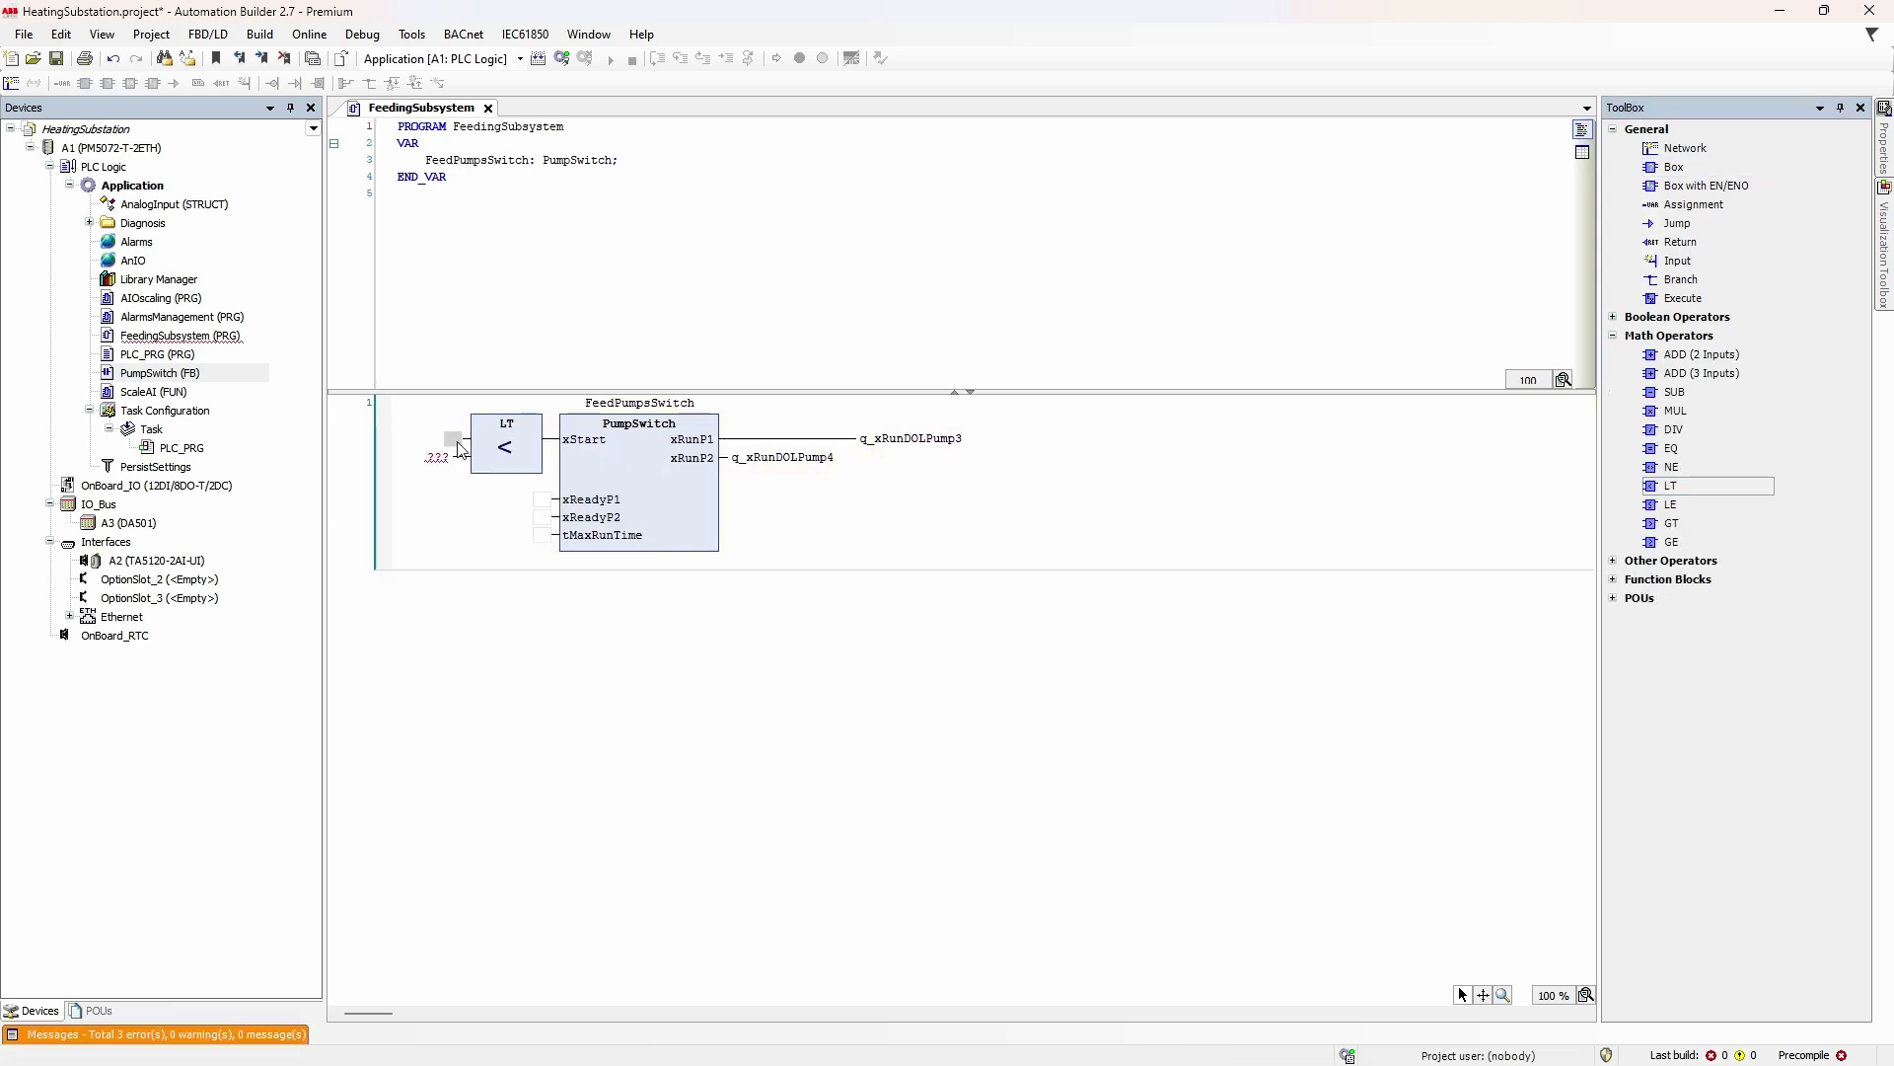
text(AnIO.stSuctionPres.rValue)
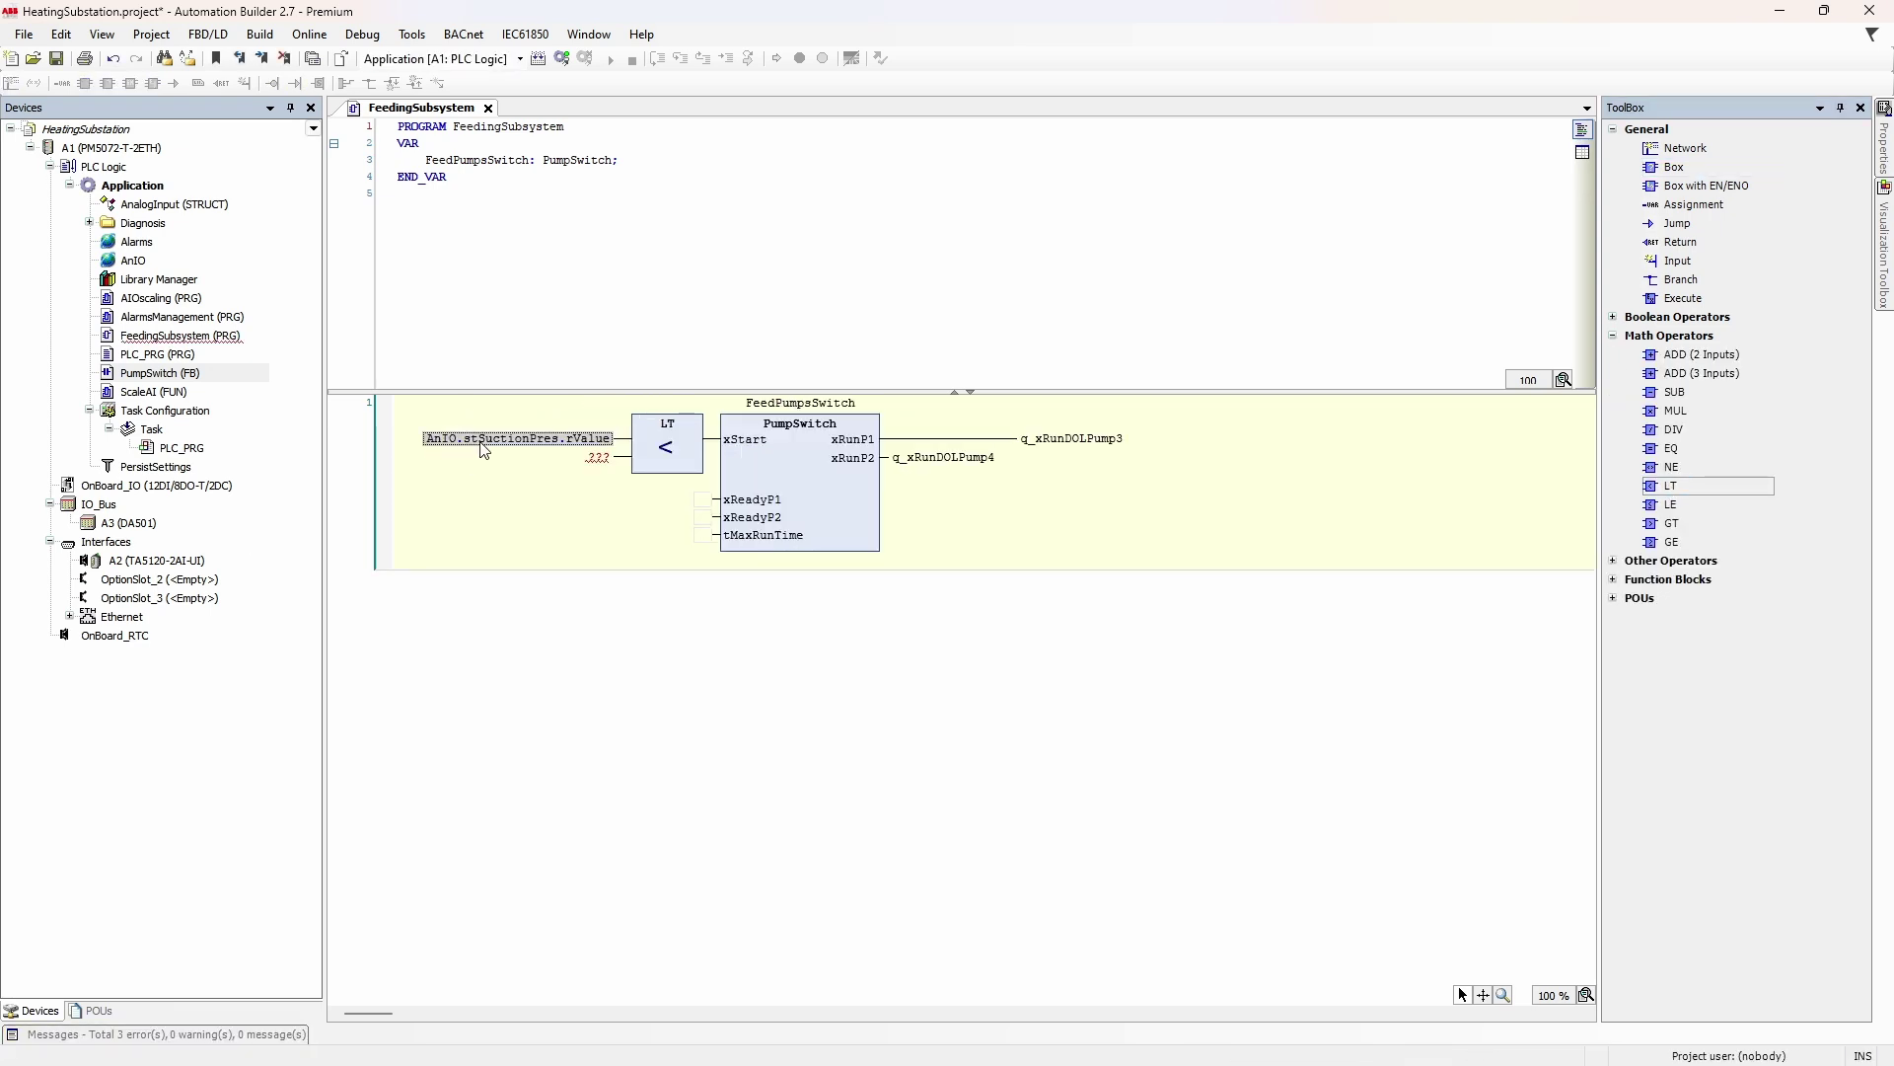
key(Tab)
text(PersistSettings.)
key(Down)
key(Return)
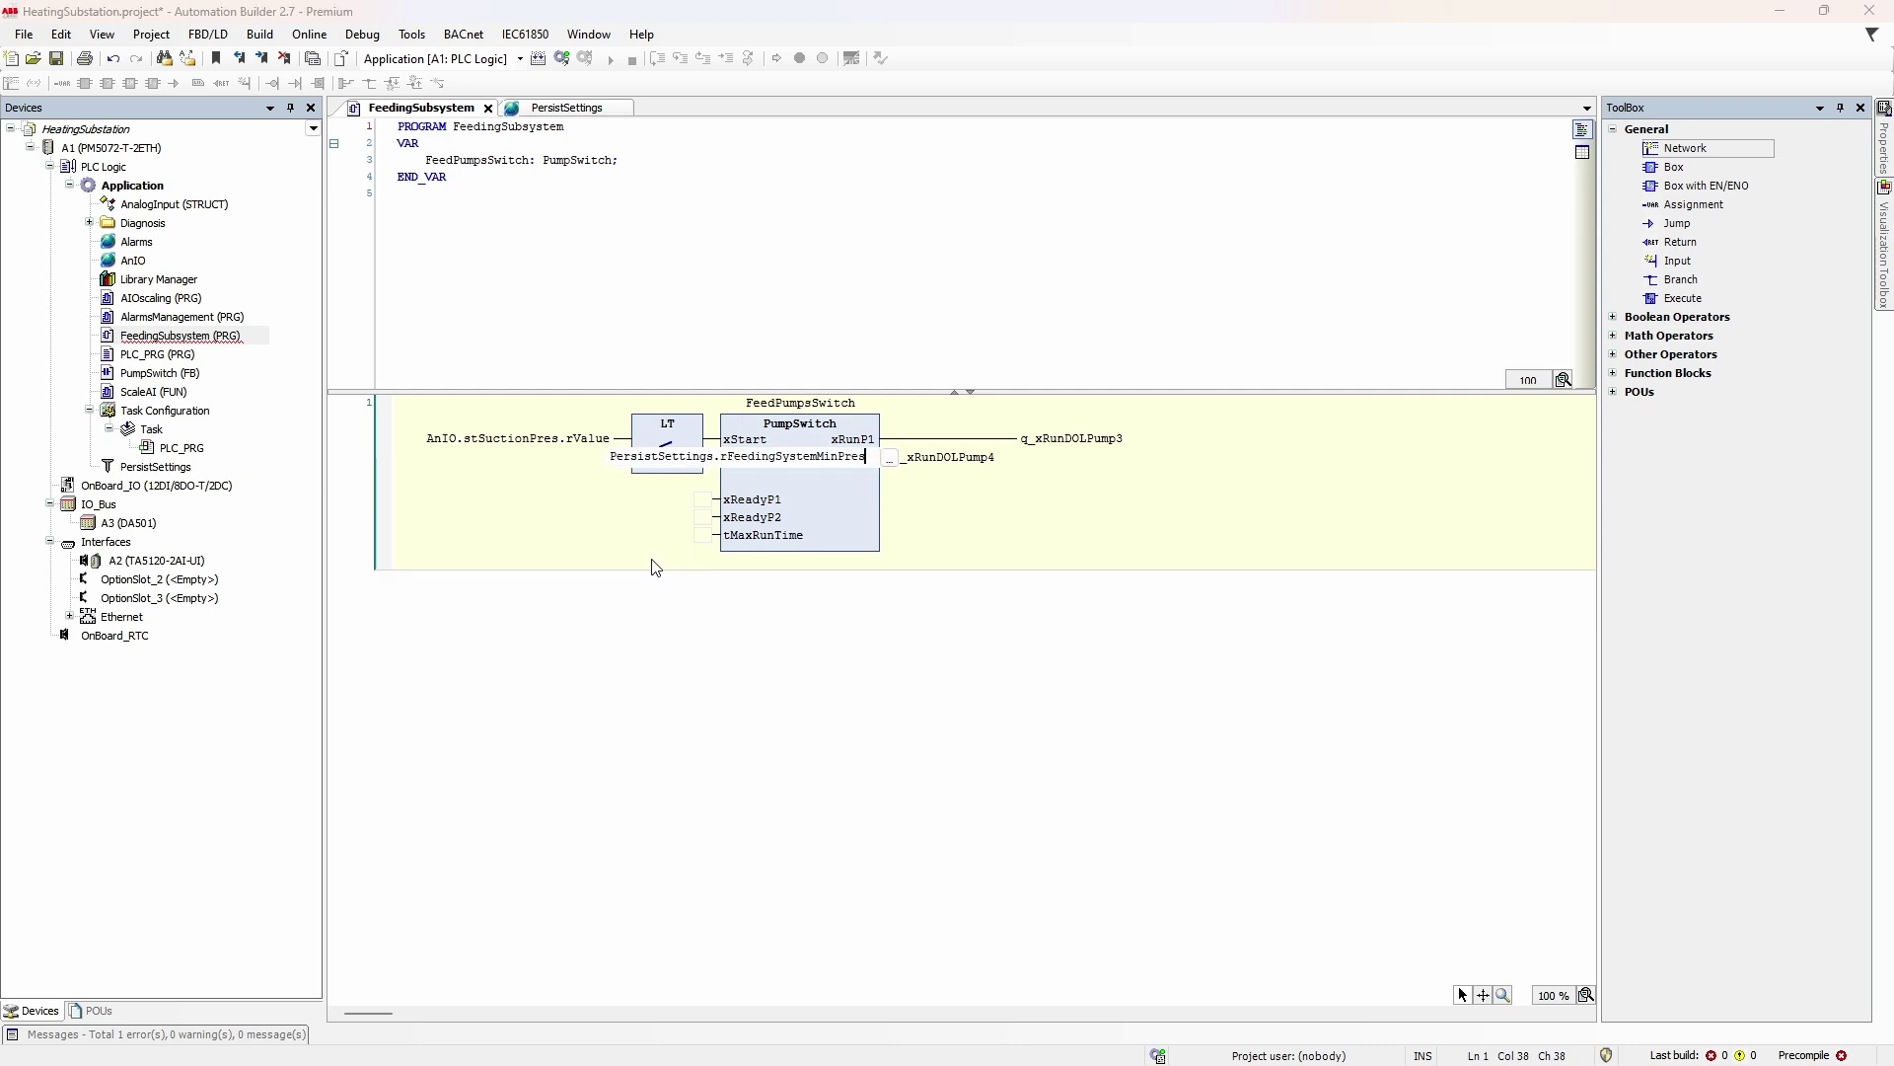
key(Return)
click(1615, 374)
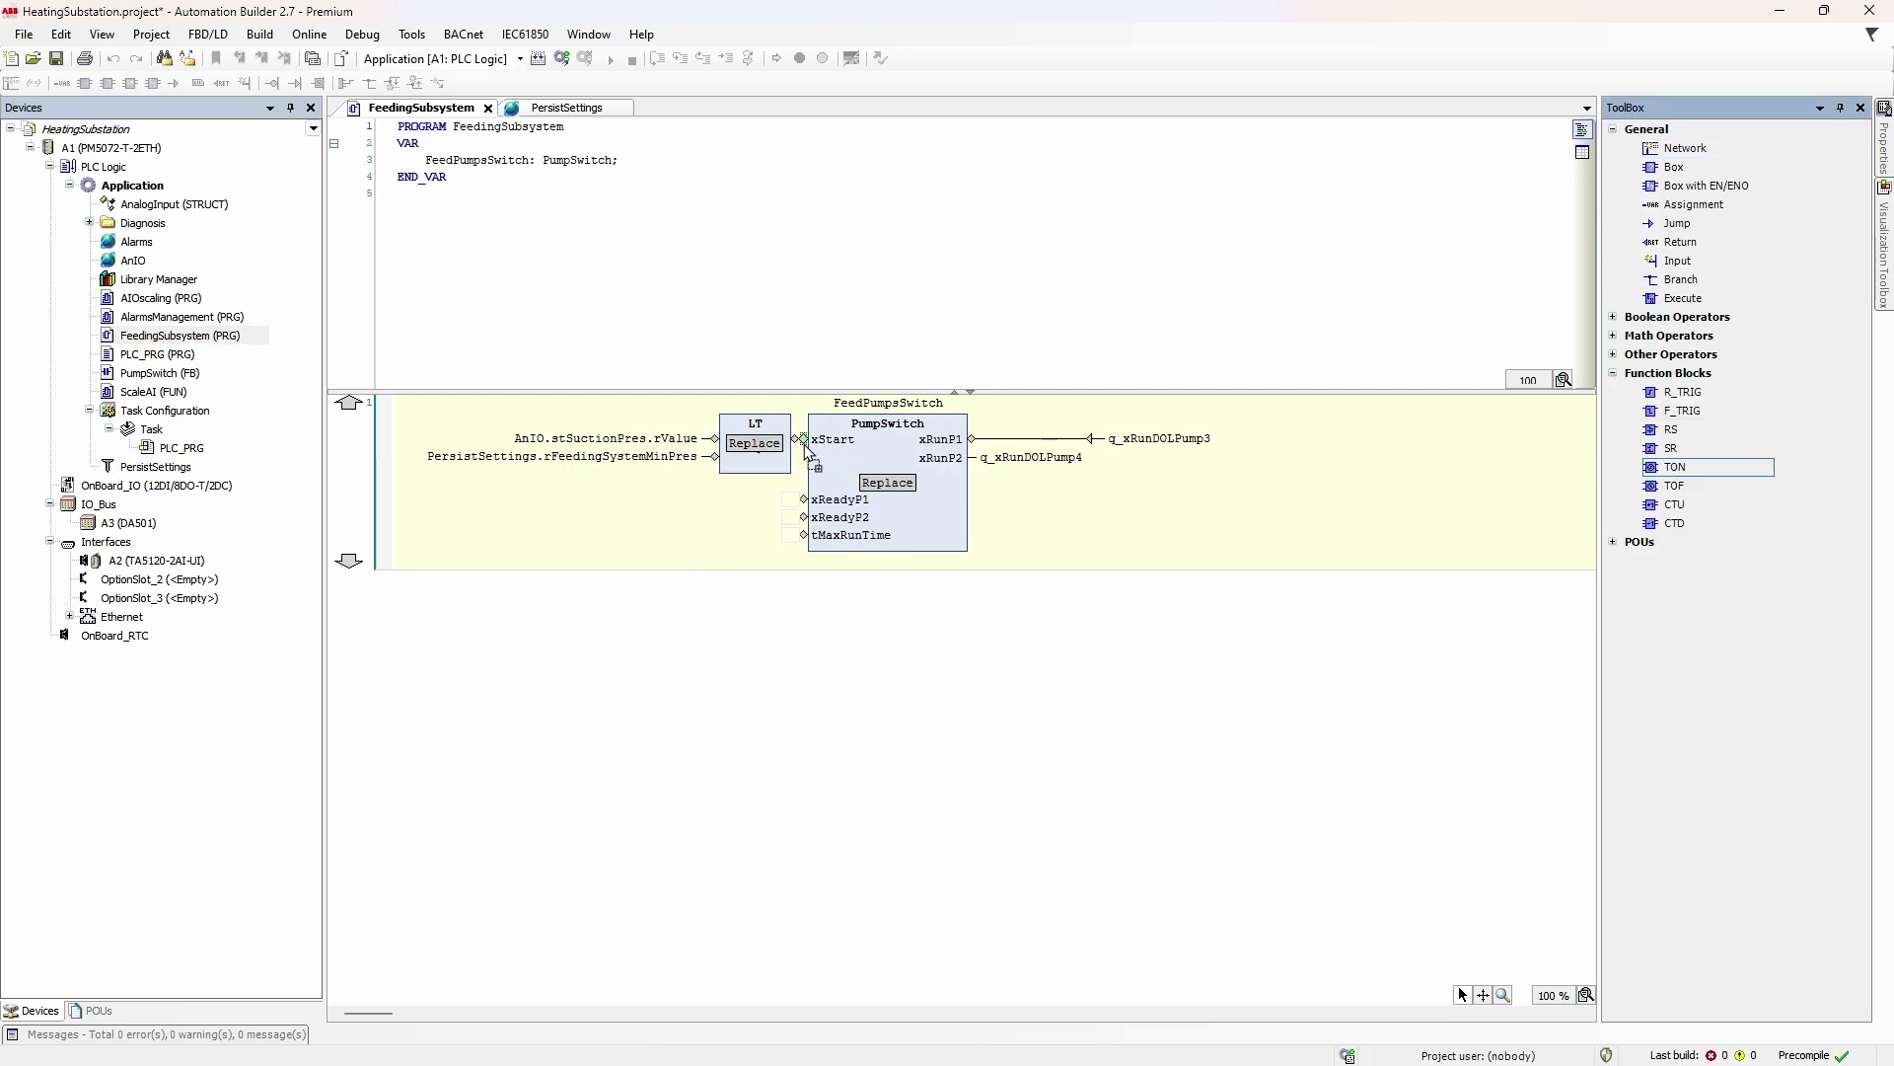
Insert a TON named PumpsOnDelay between the LT and PumpSwitch.
drag(800, 441, 801, 441)
click(869, 402)
text(PumpsOnDela)
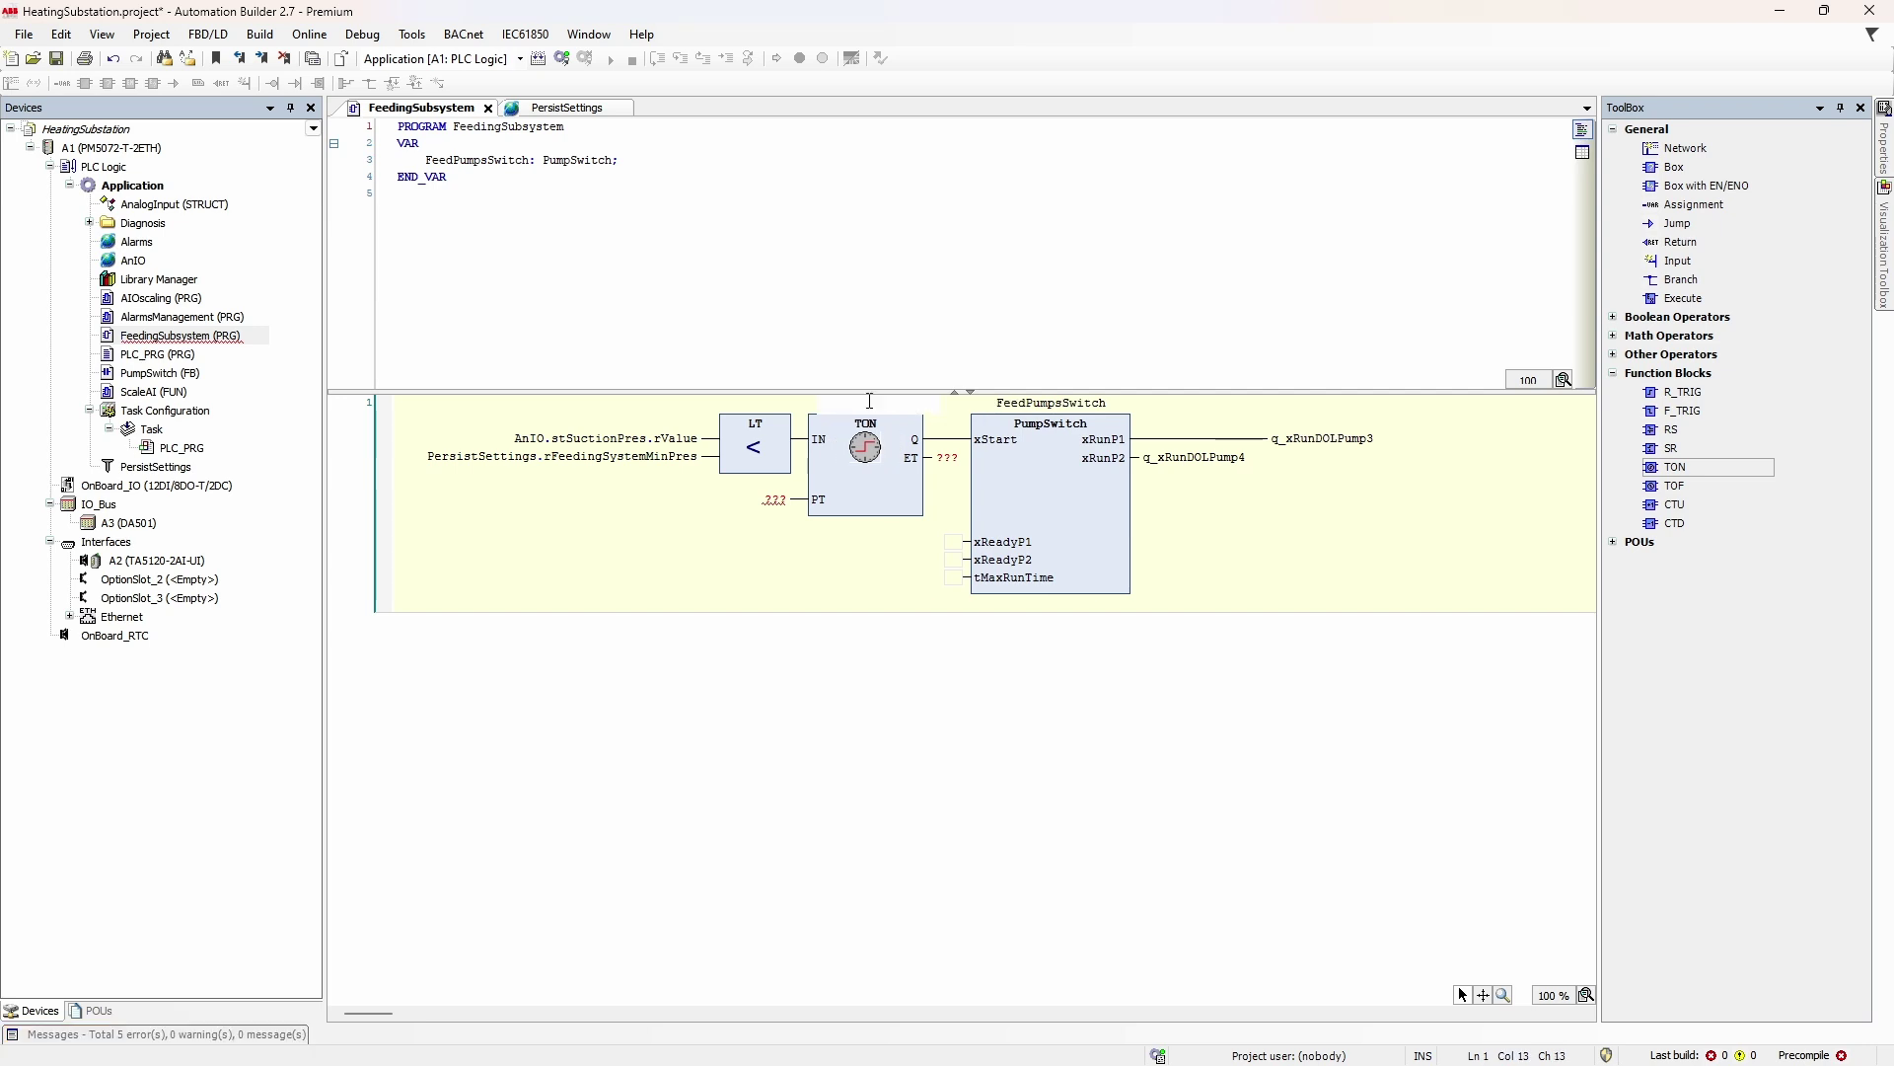
key(Return)
key(Return)
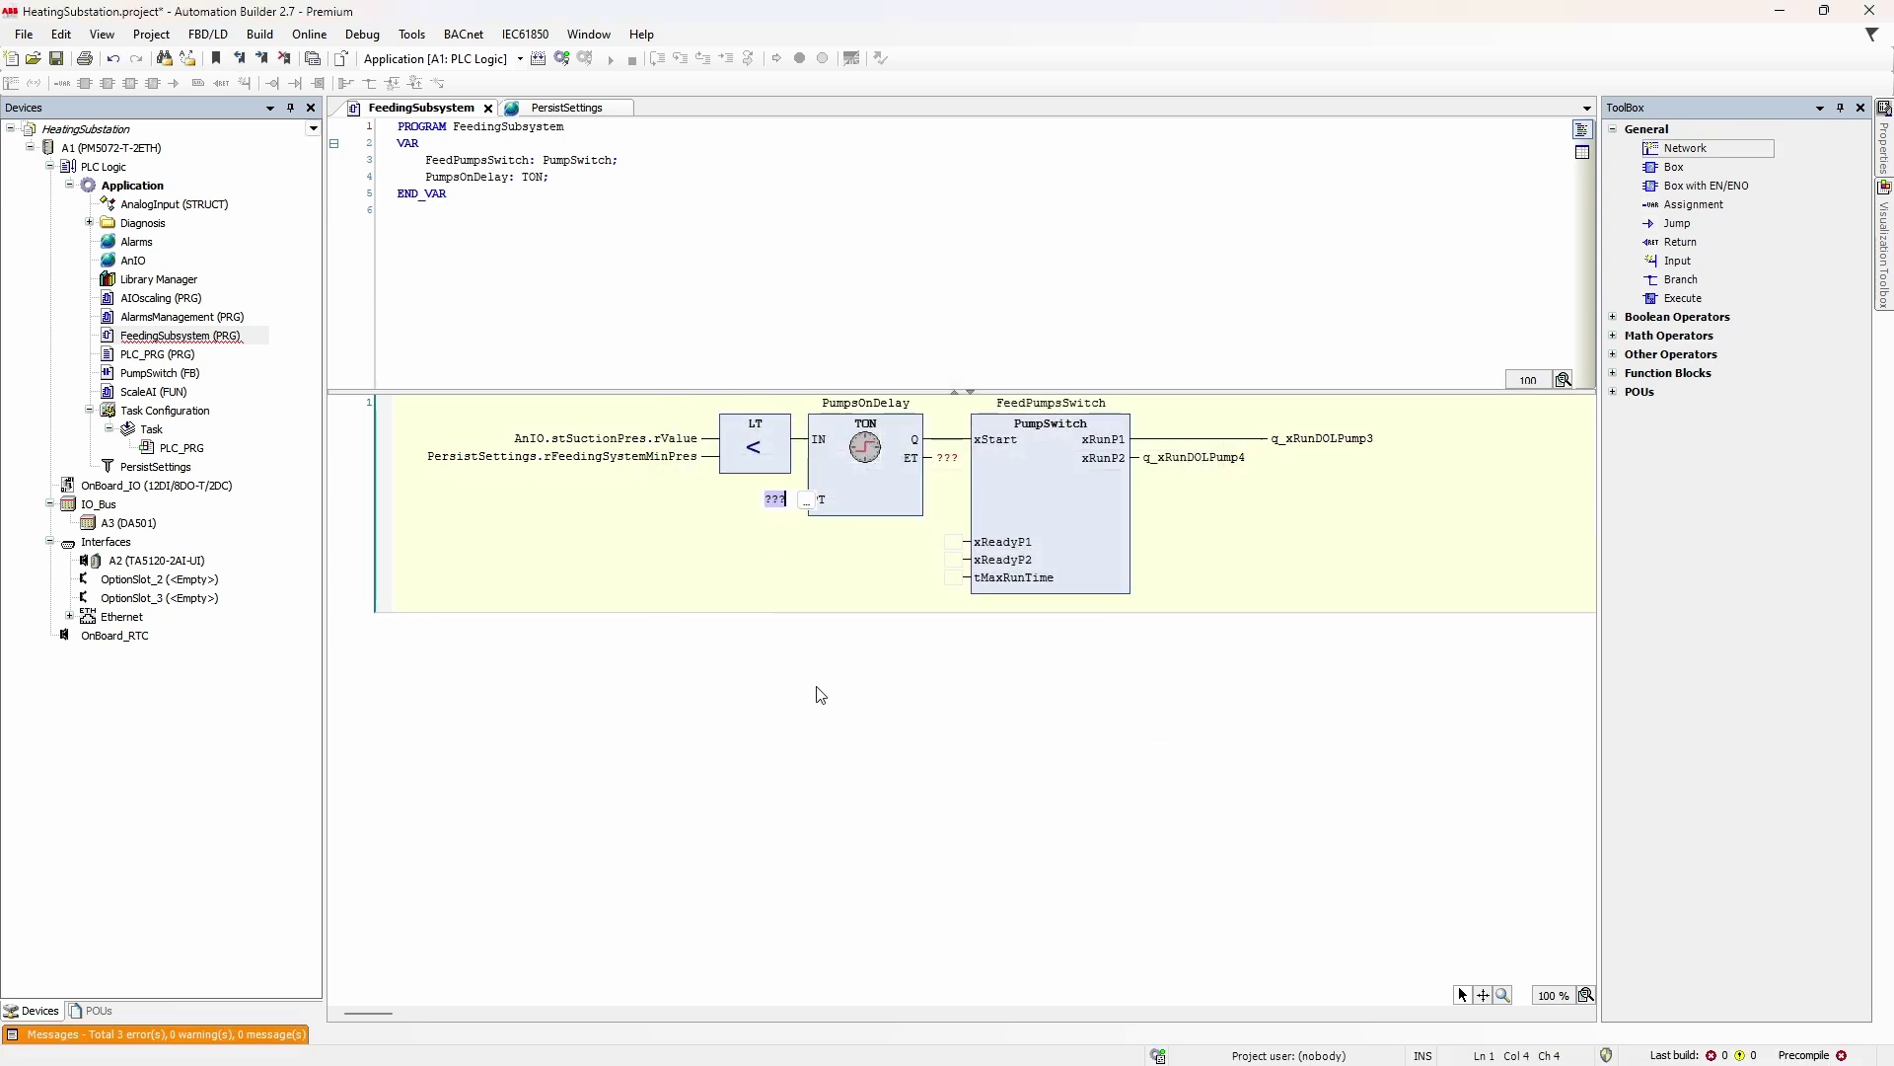
text(PersistSettings.)
Set PT to tFeedPumpsOnDelay and tMaxRunTime to tFeedPumpsSwitchoverInterval.
key(Down)
key(Down)
key(Down)
key(Return)
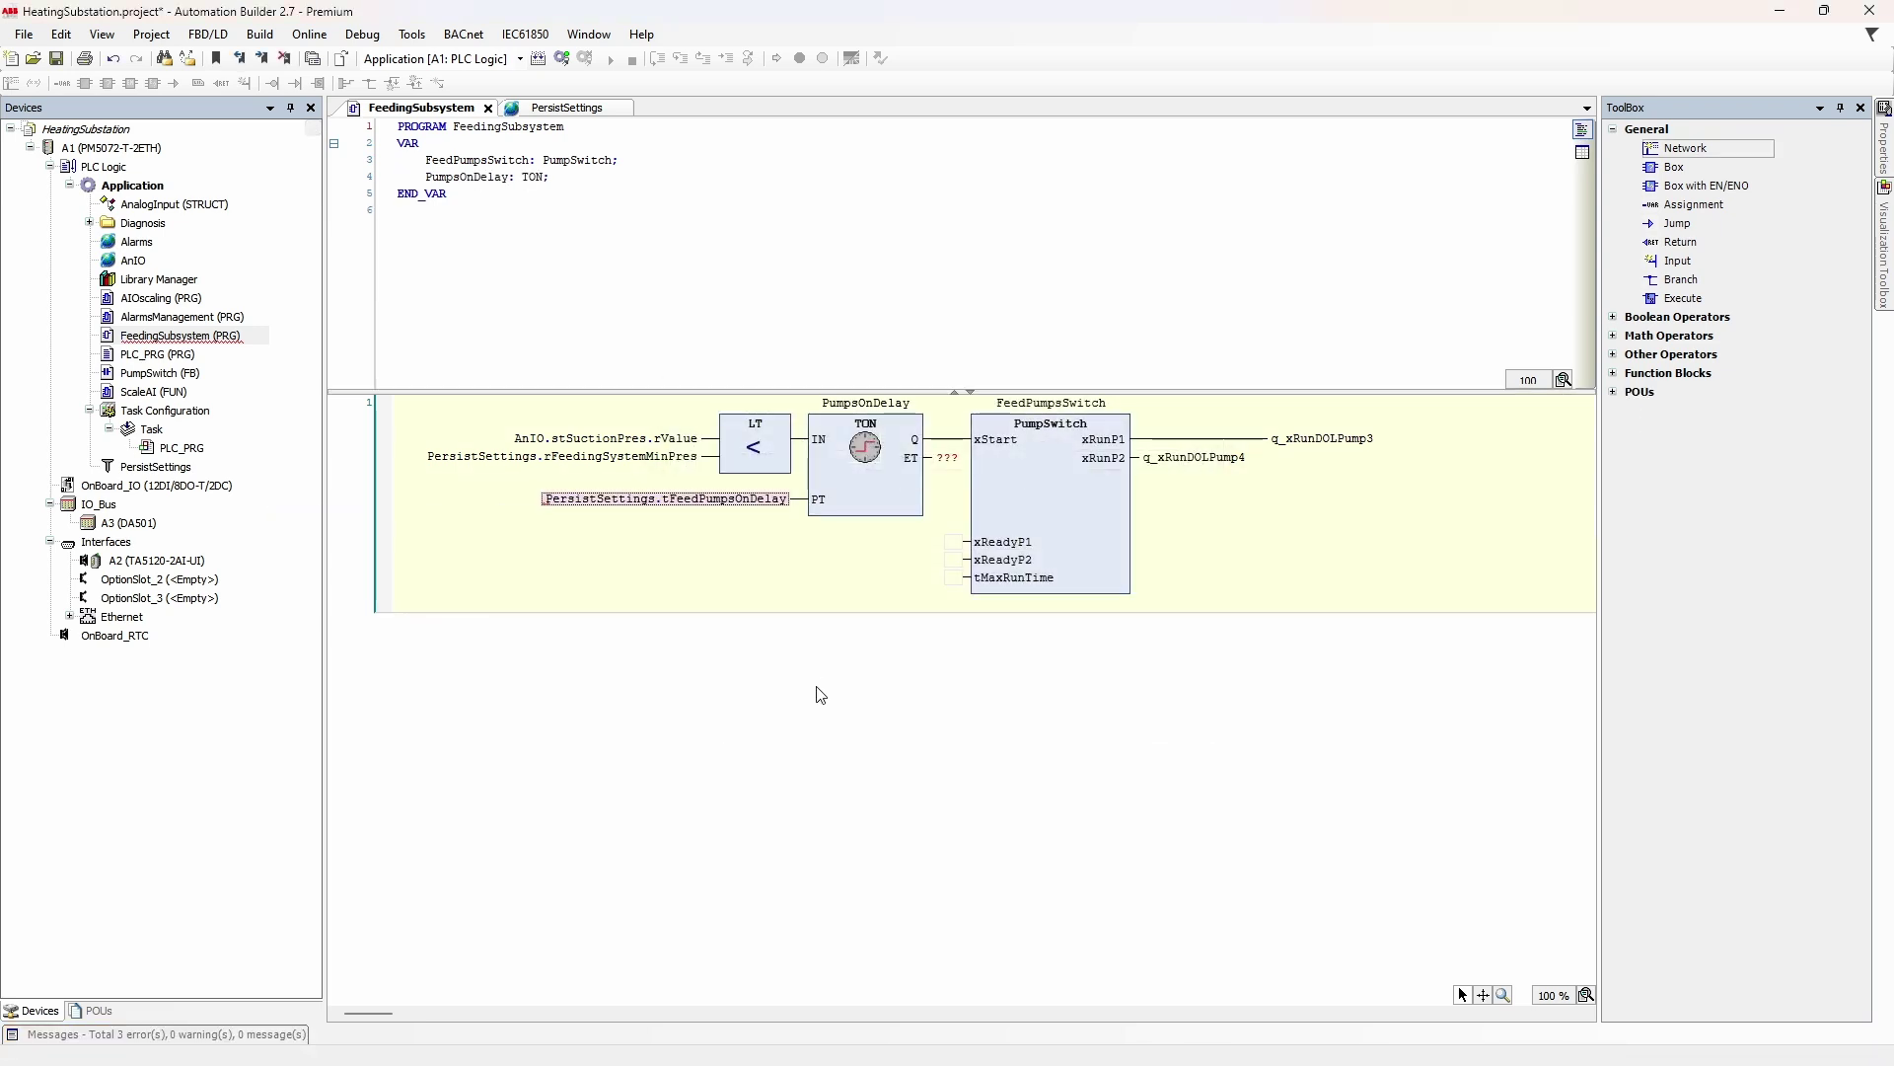
key(Return)
key(ctrl+Tab)
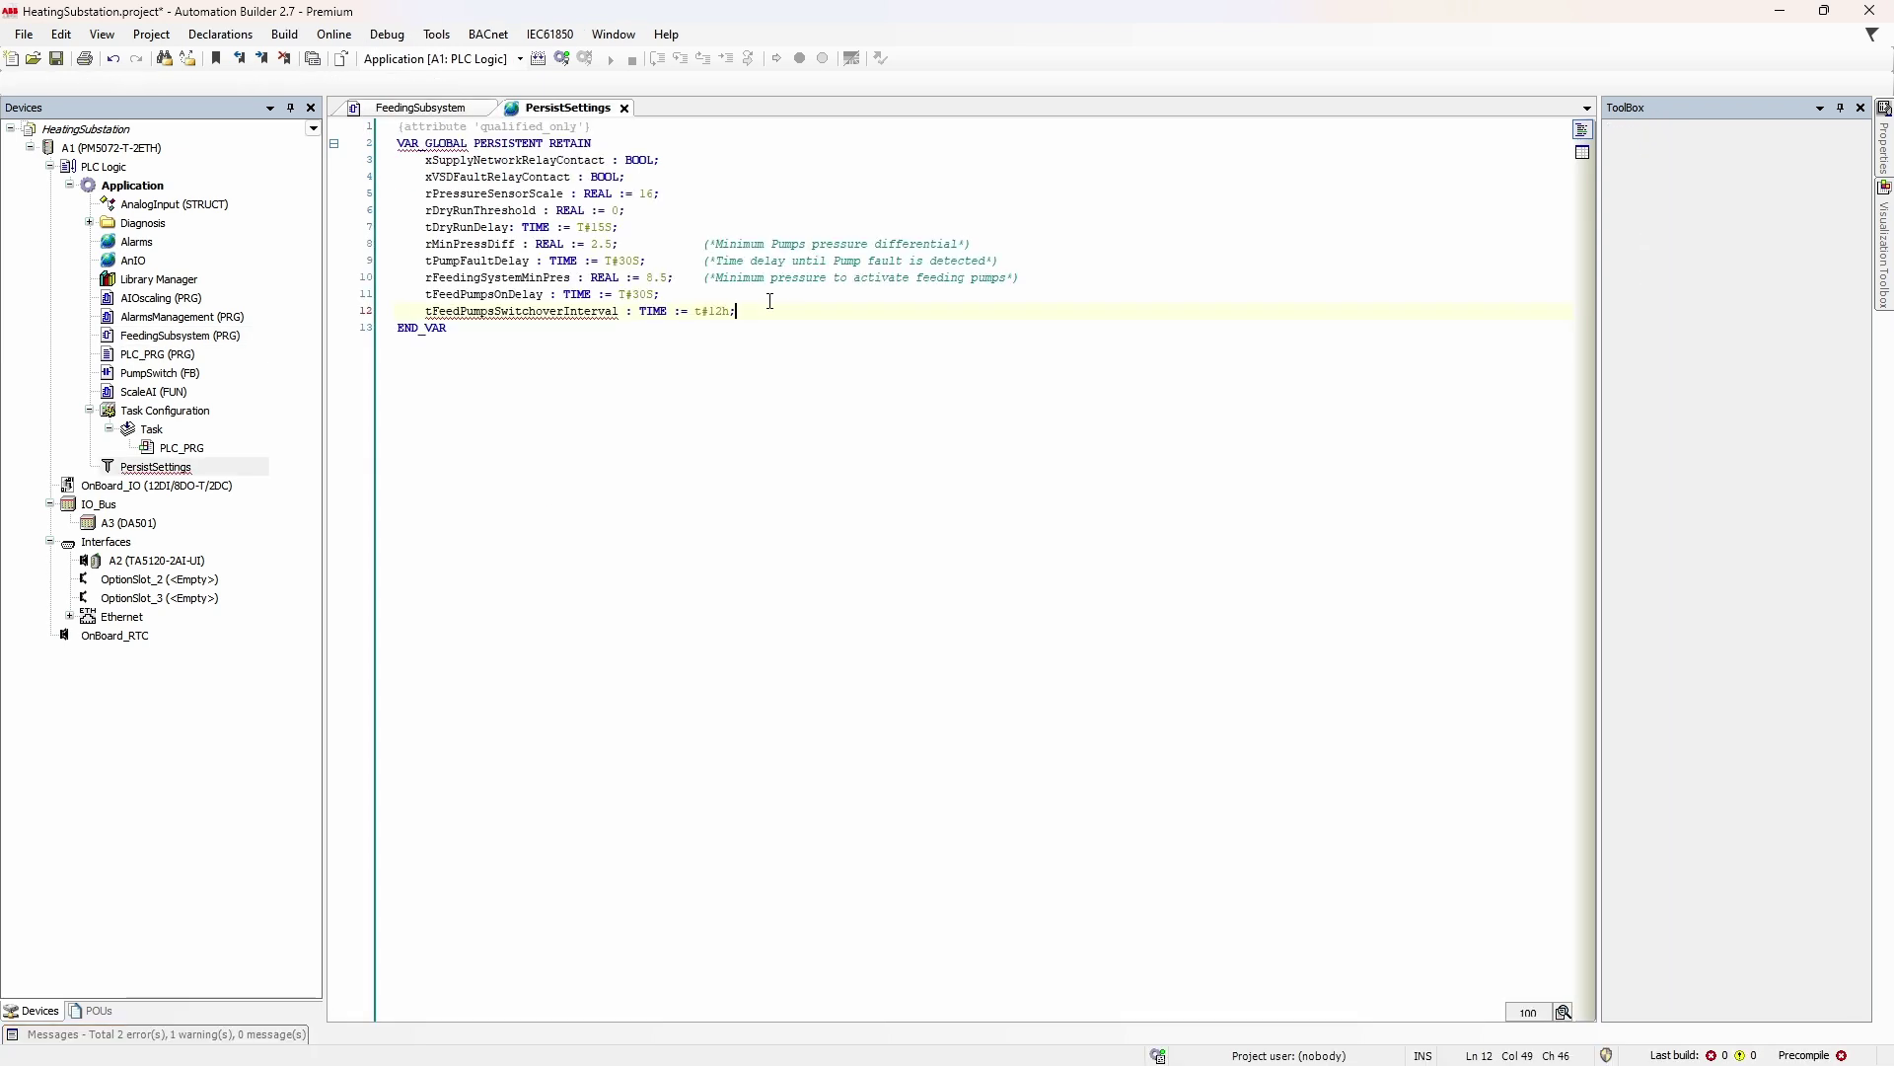
key(ctrl+Tab)
click(942, 578)
text(PersistSettings)
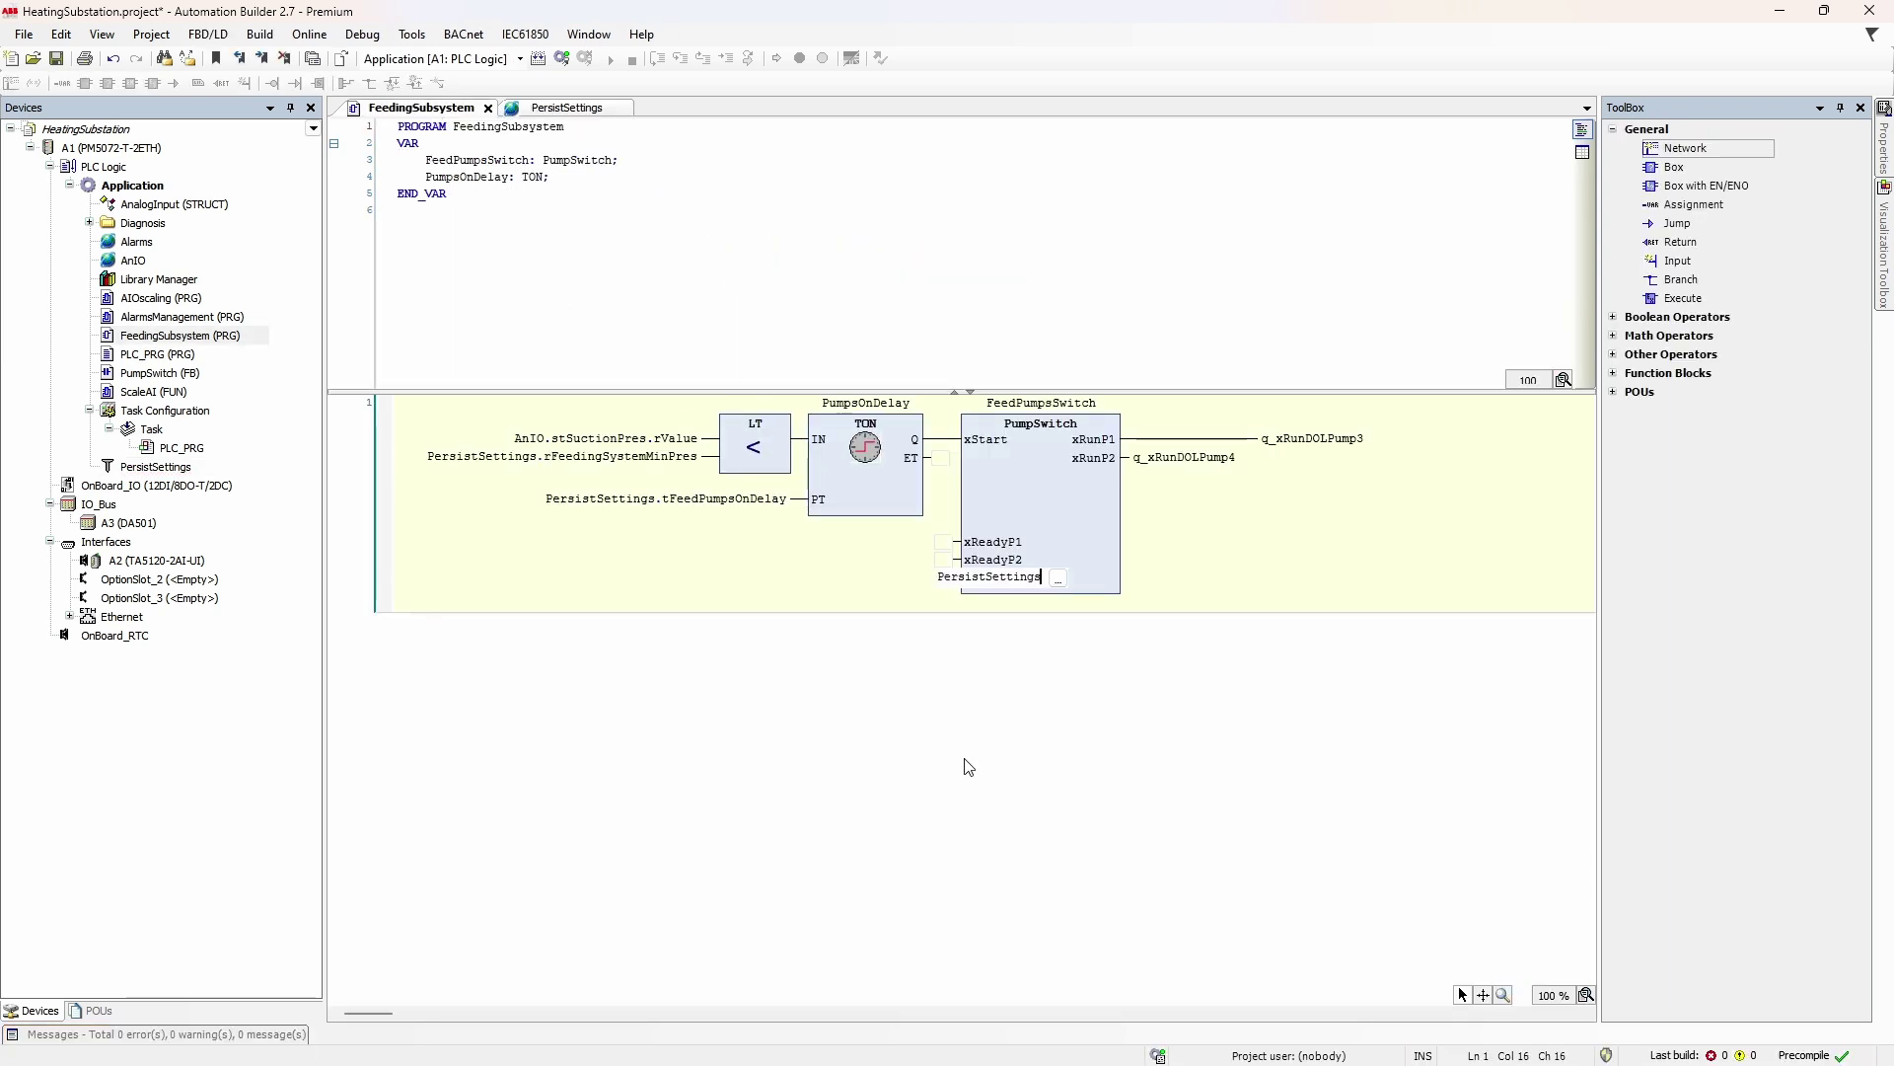
text(.)
key(Down)
key(Down)
key(Down)
key(Return)
key(Return)
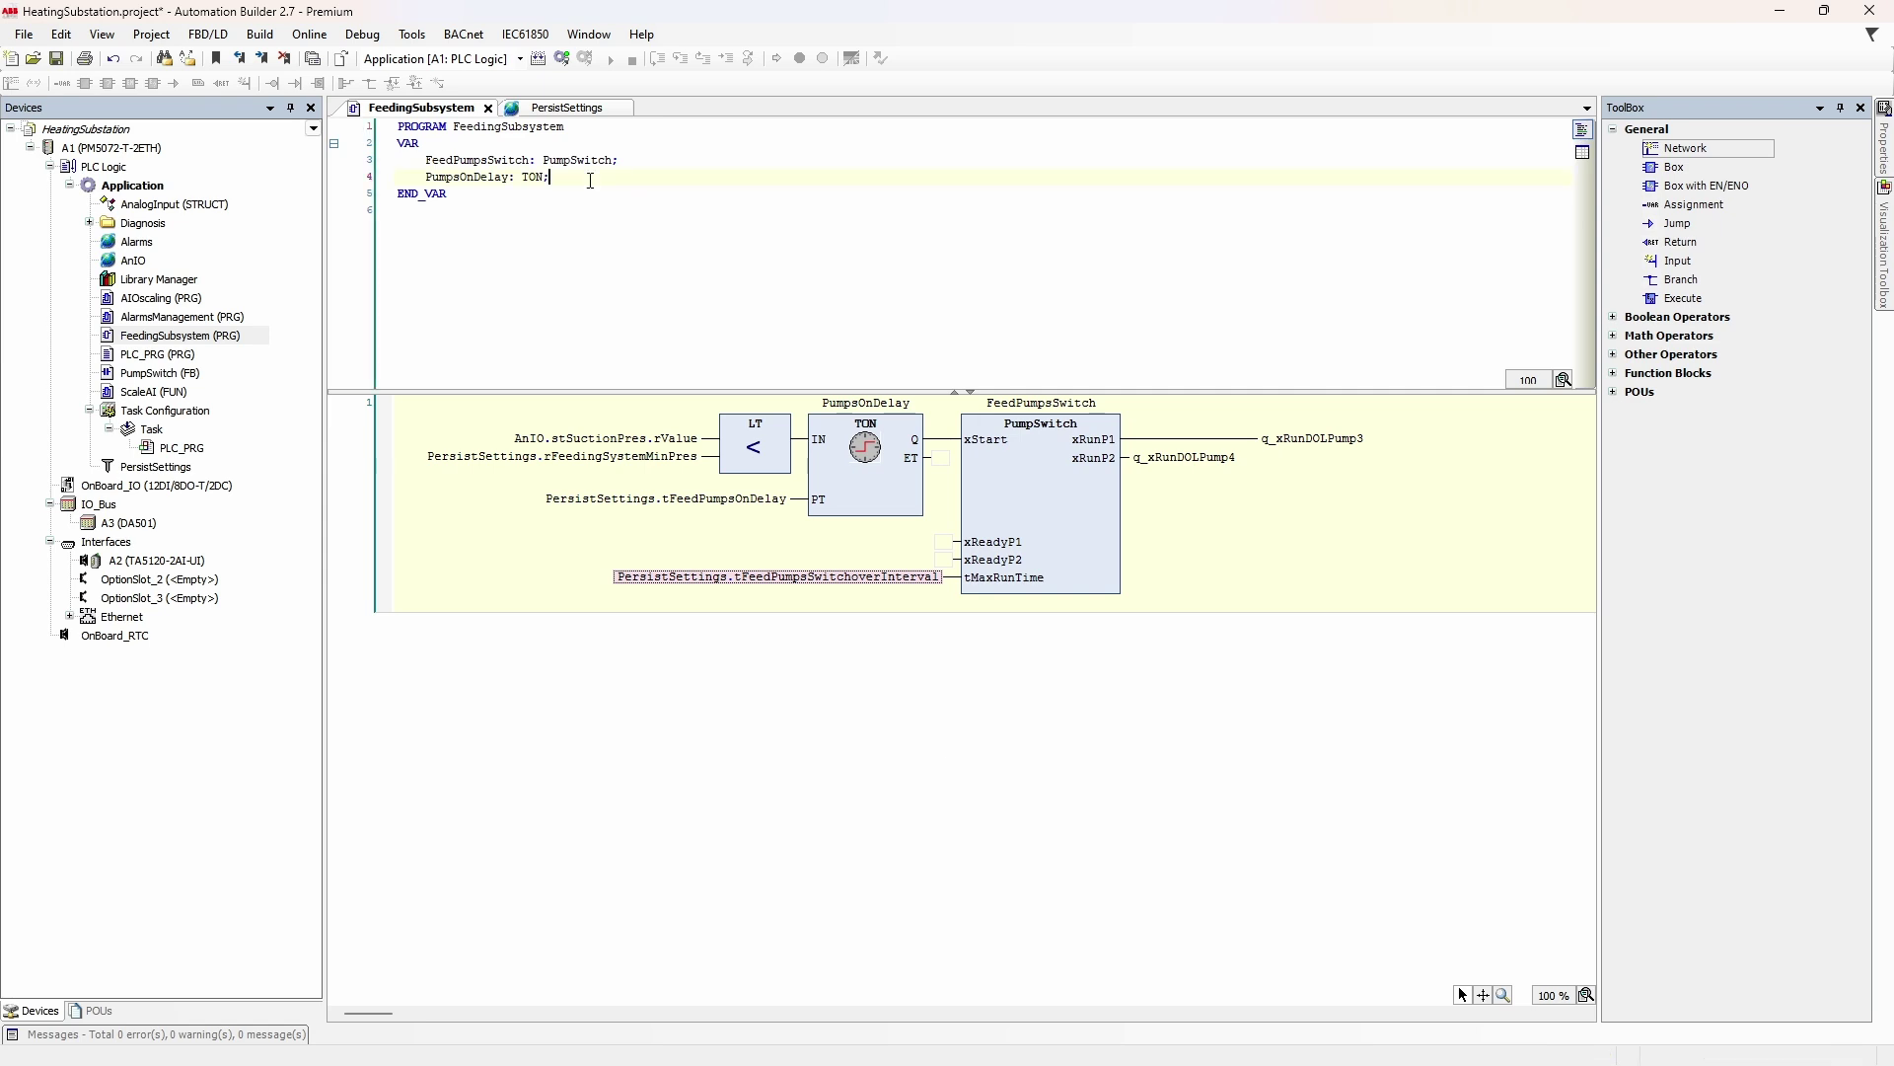
Declare xPump4Ready, then wire xPump3Ready and xPump4Ready to xReadyP1 and xReadyP2.
key(Return)
text(xPump3Ready : BOOL;)
key(Return)
text(xPump4Ready : BOOL;)
click(471, 193)
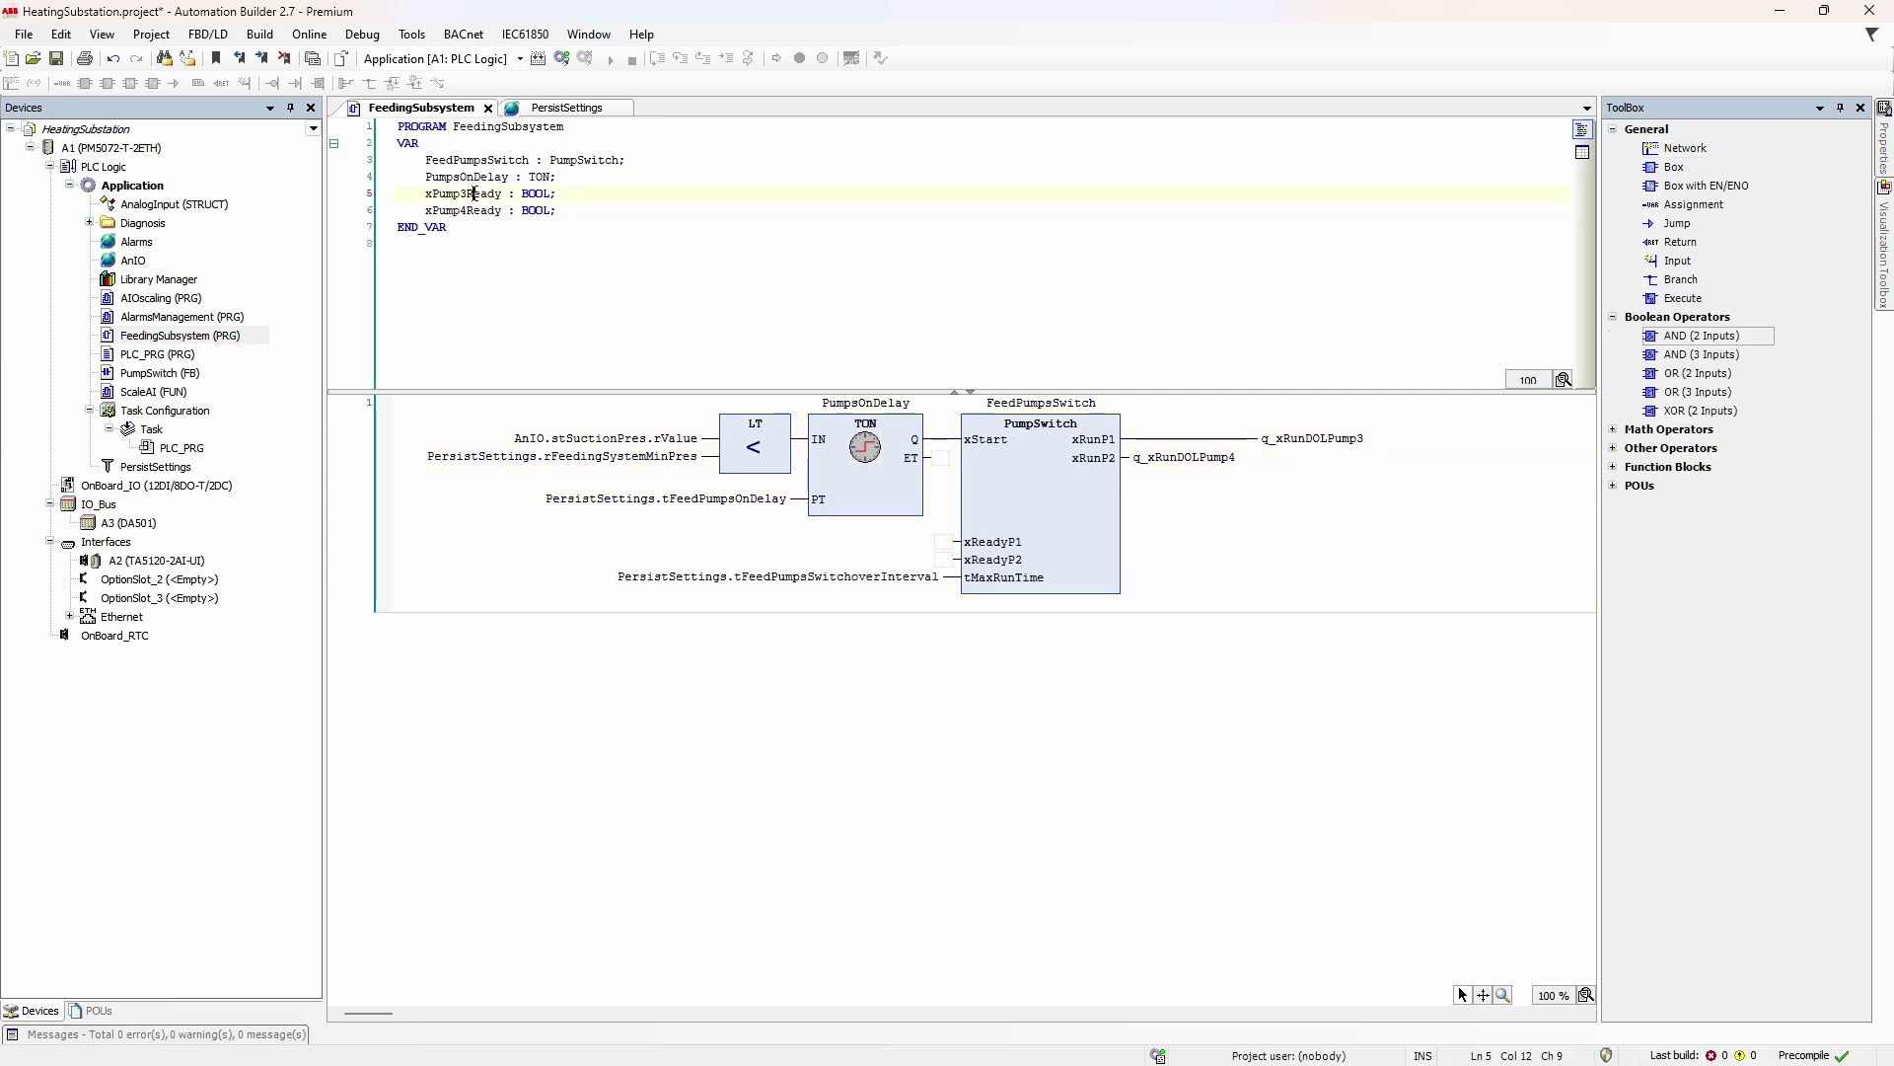
drag(944, 546, 948, 544)
click(459, 211)
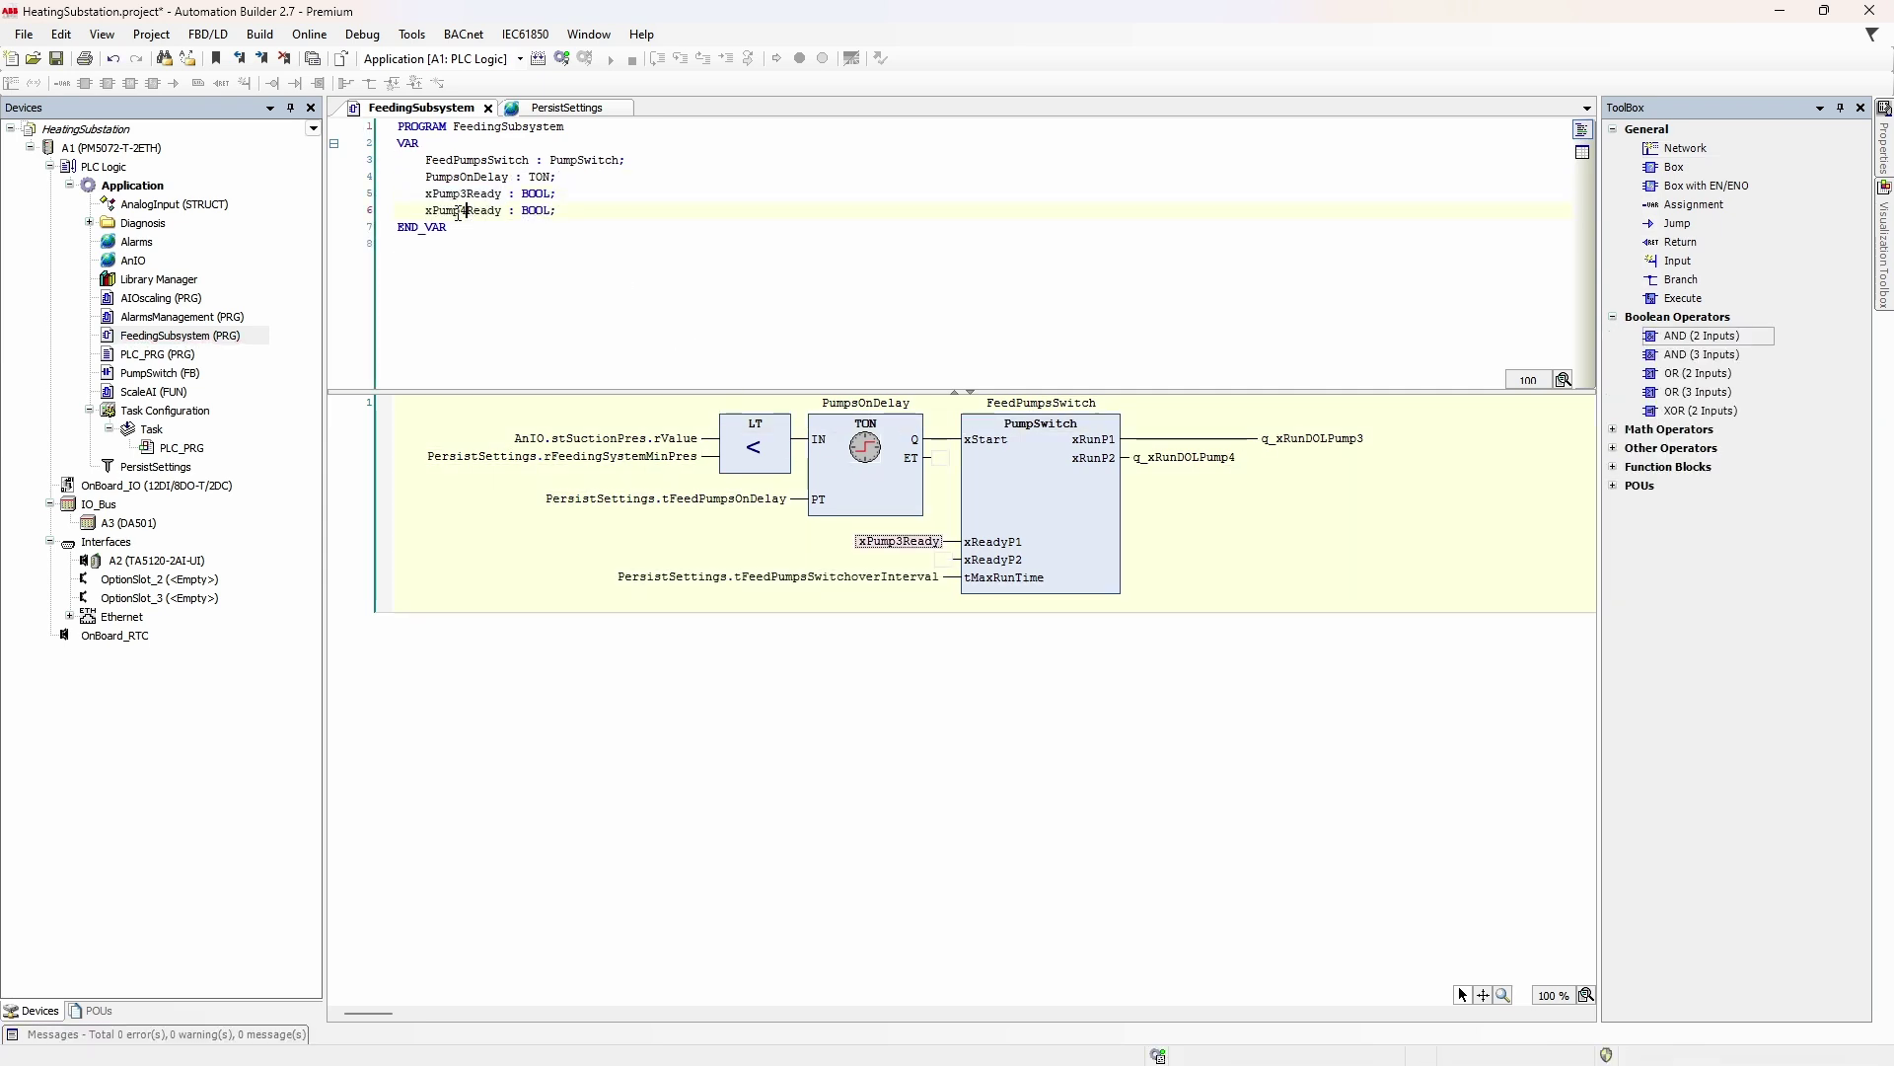
drag(694, 389, 947, 560)
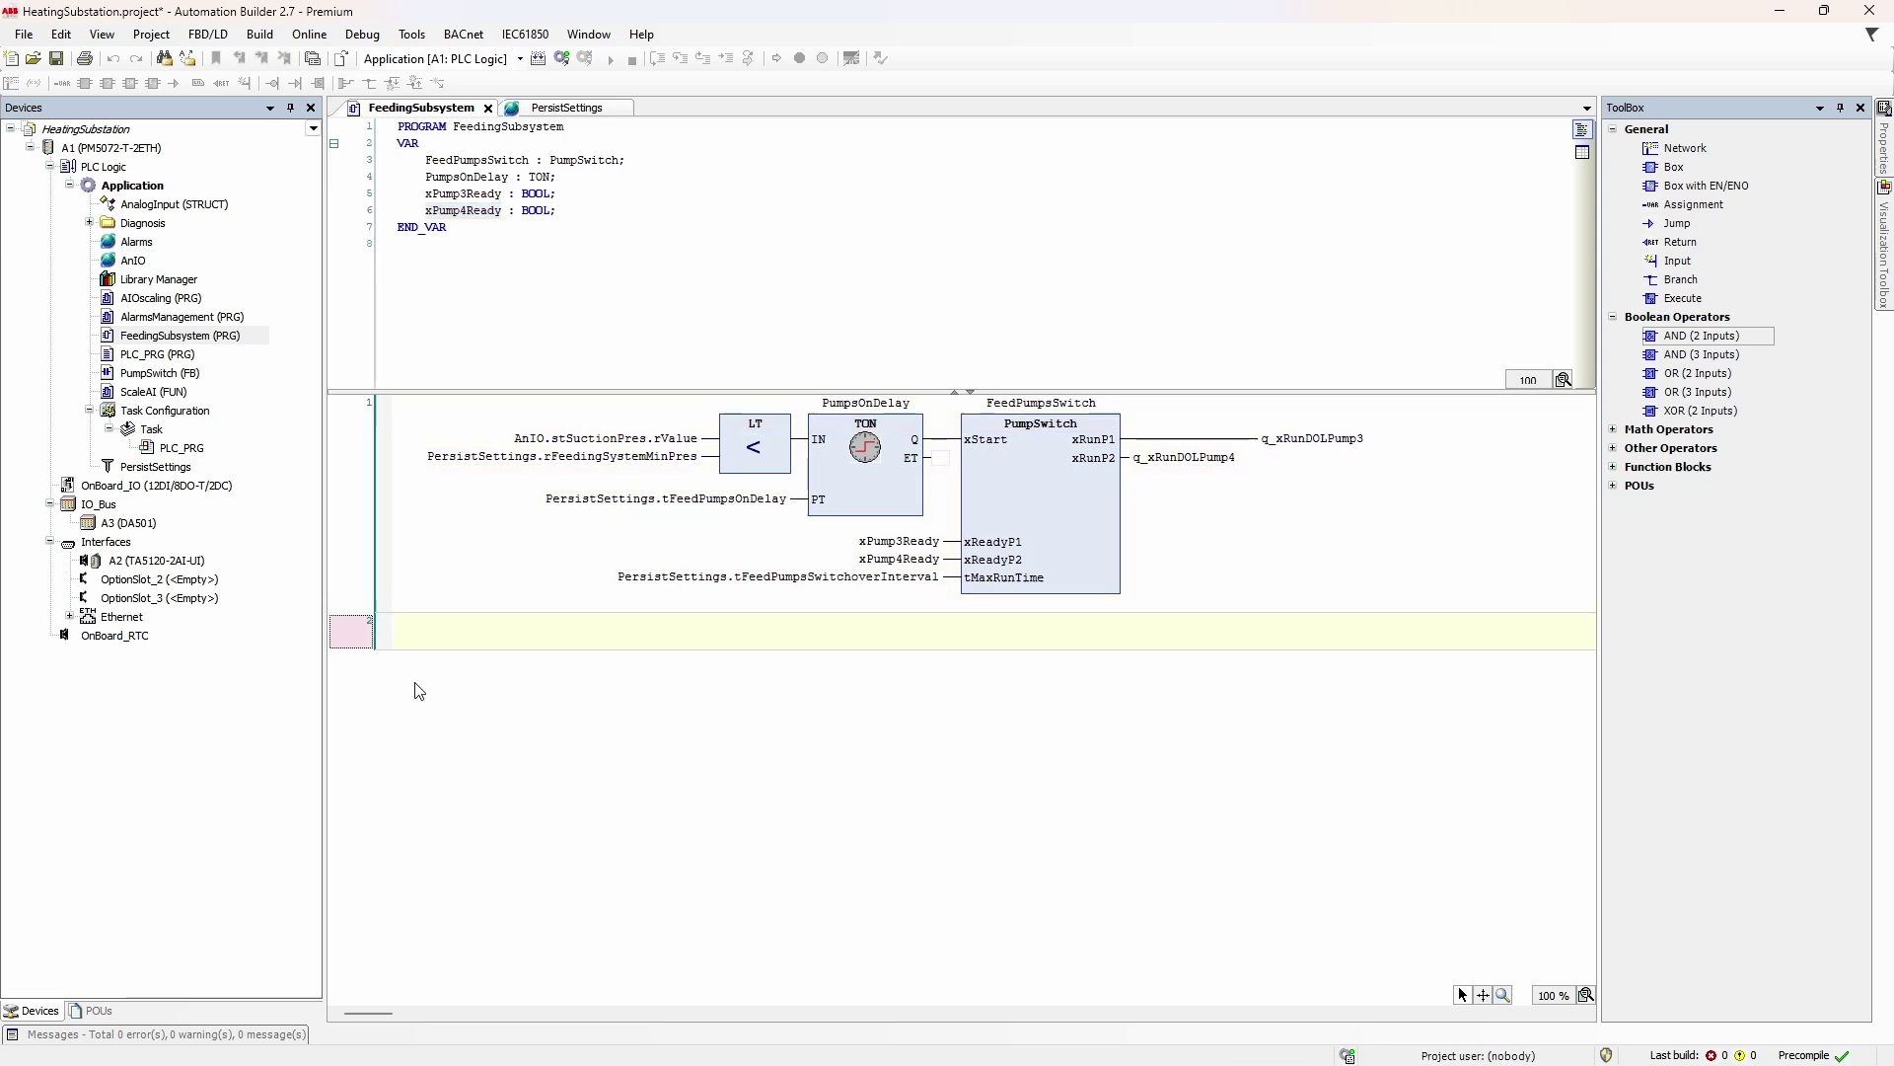
Add network 2 setting xPump3Ready from i_xAutoPump3 AND NOT Alarms.xSupplyNetworkFault.
drag(1698, 354, 676, 616)
drag(486, 643, 487, 644)
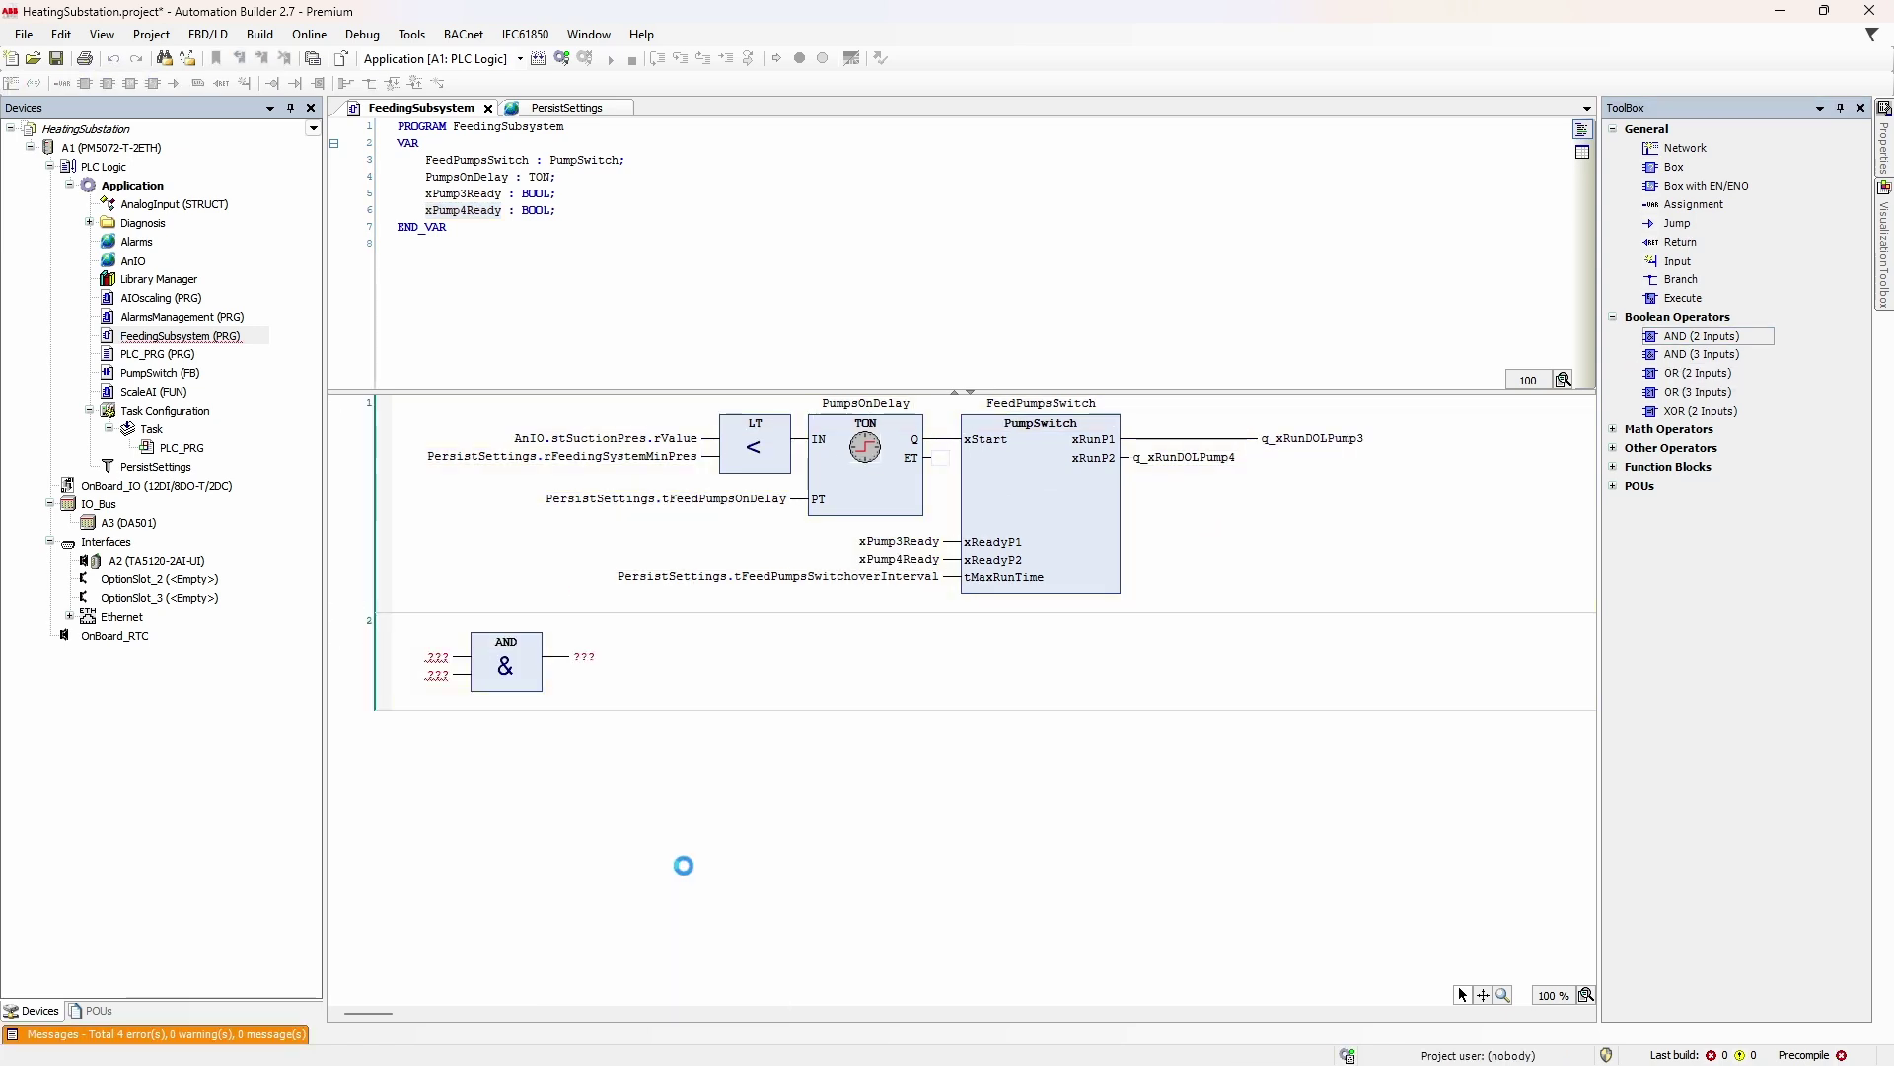
double_click(463, 192)
mouse_move(462, 192)
mouse_down()
mouse_move(599, 669)
mouse_move(584, 657)
mouse_up()
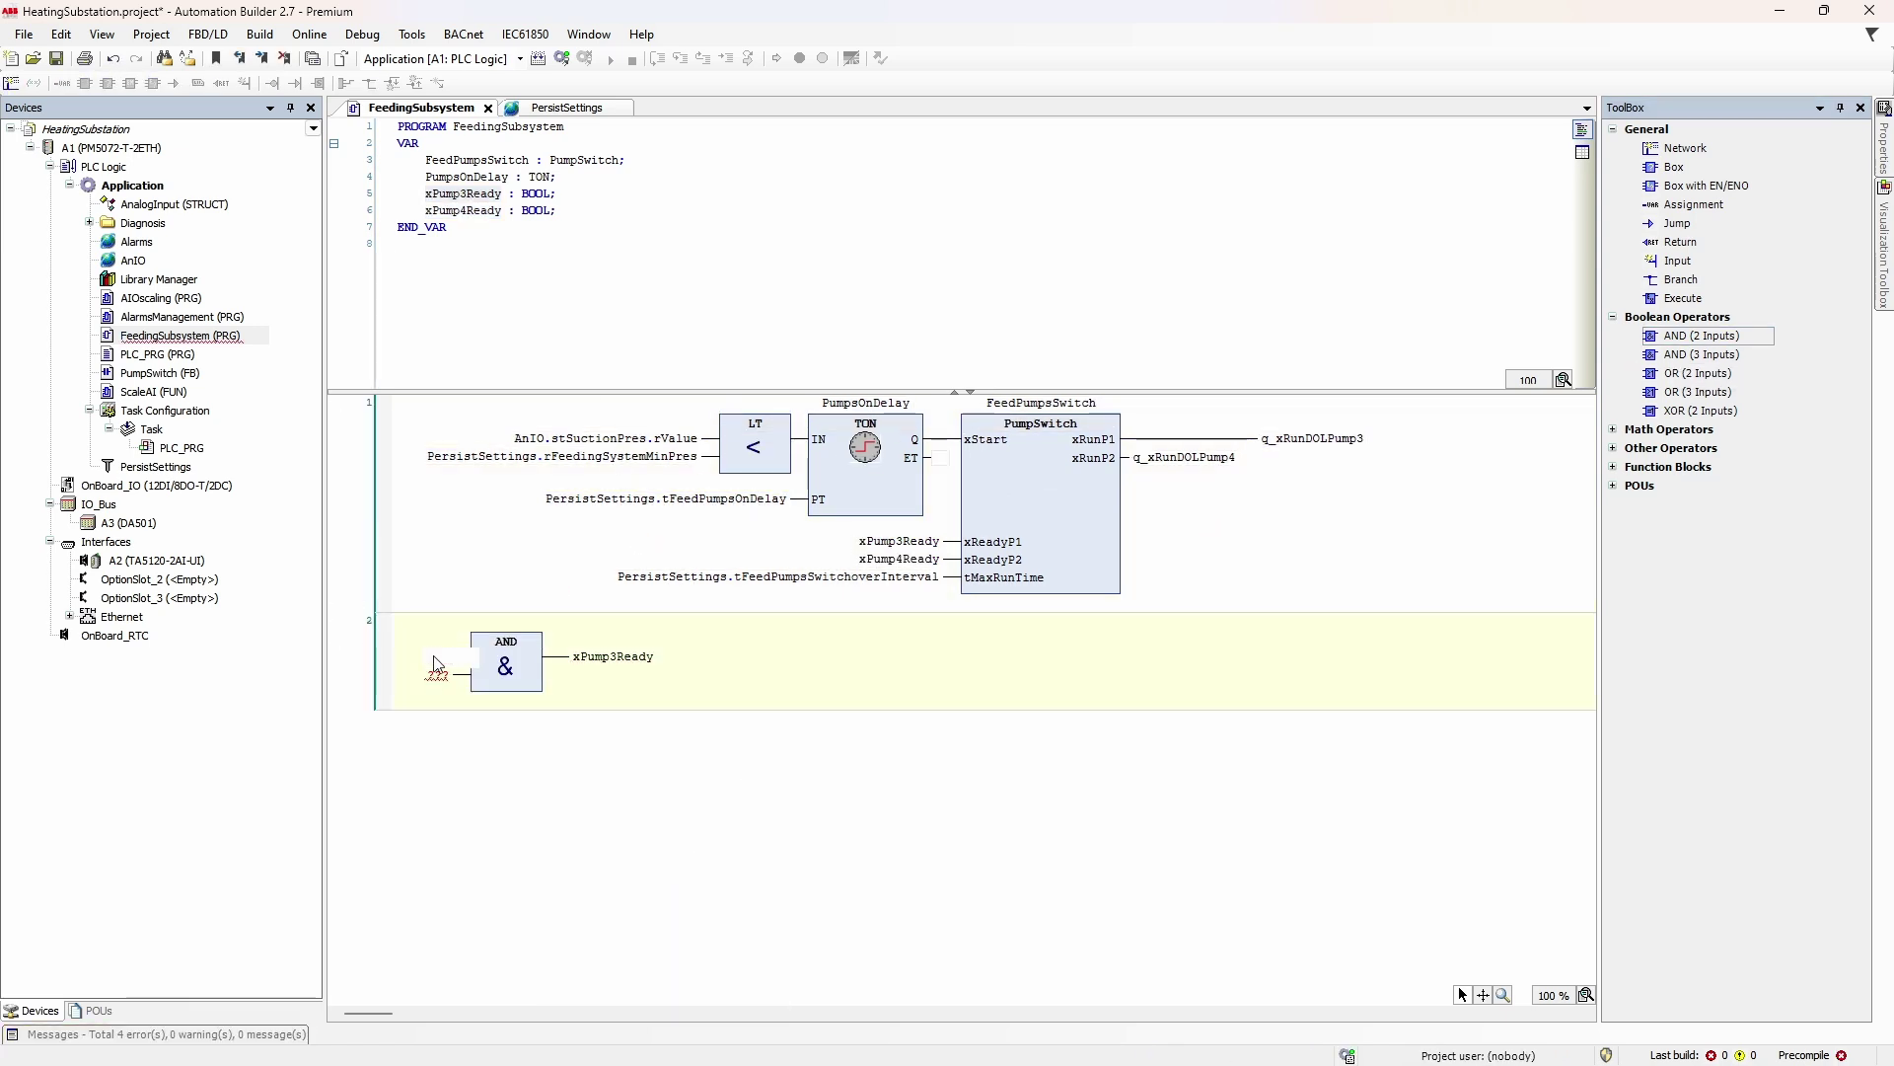
text(i_xAutoPump3)
key(Tab)
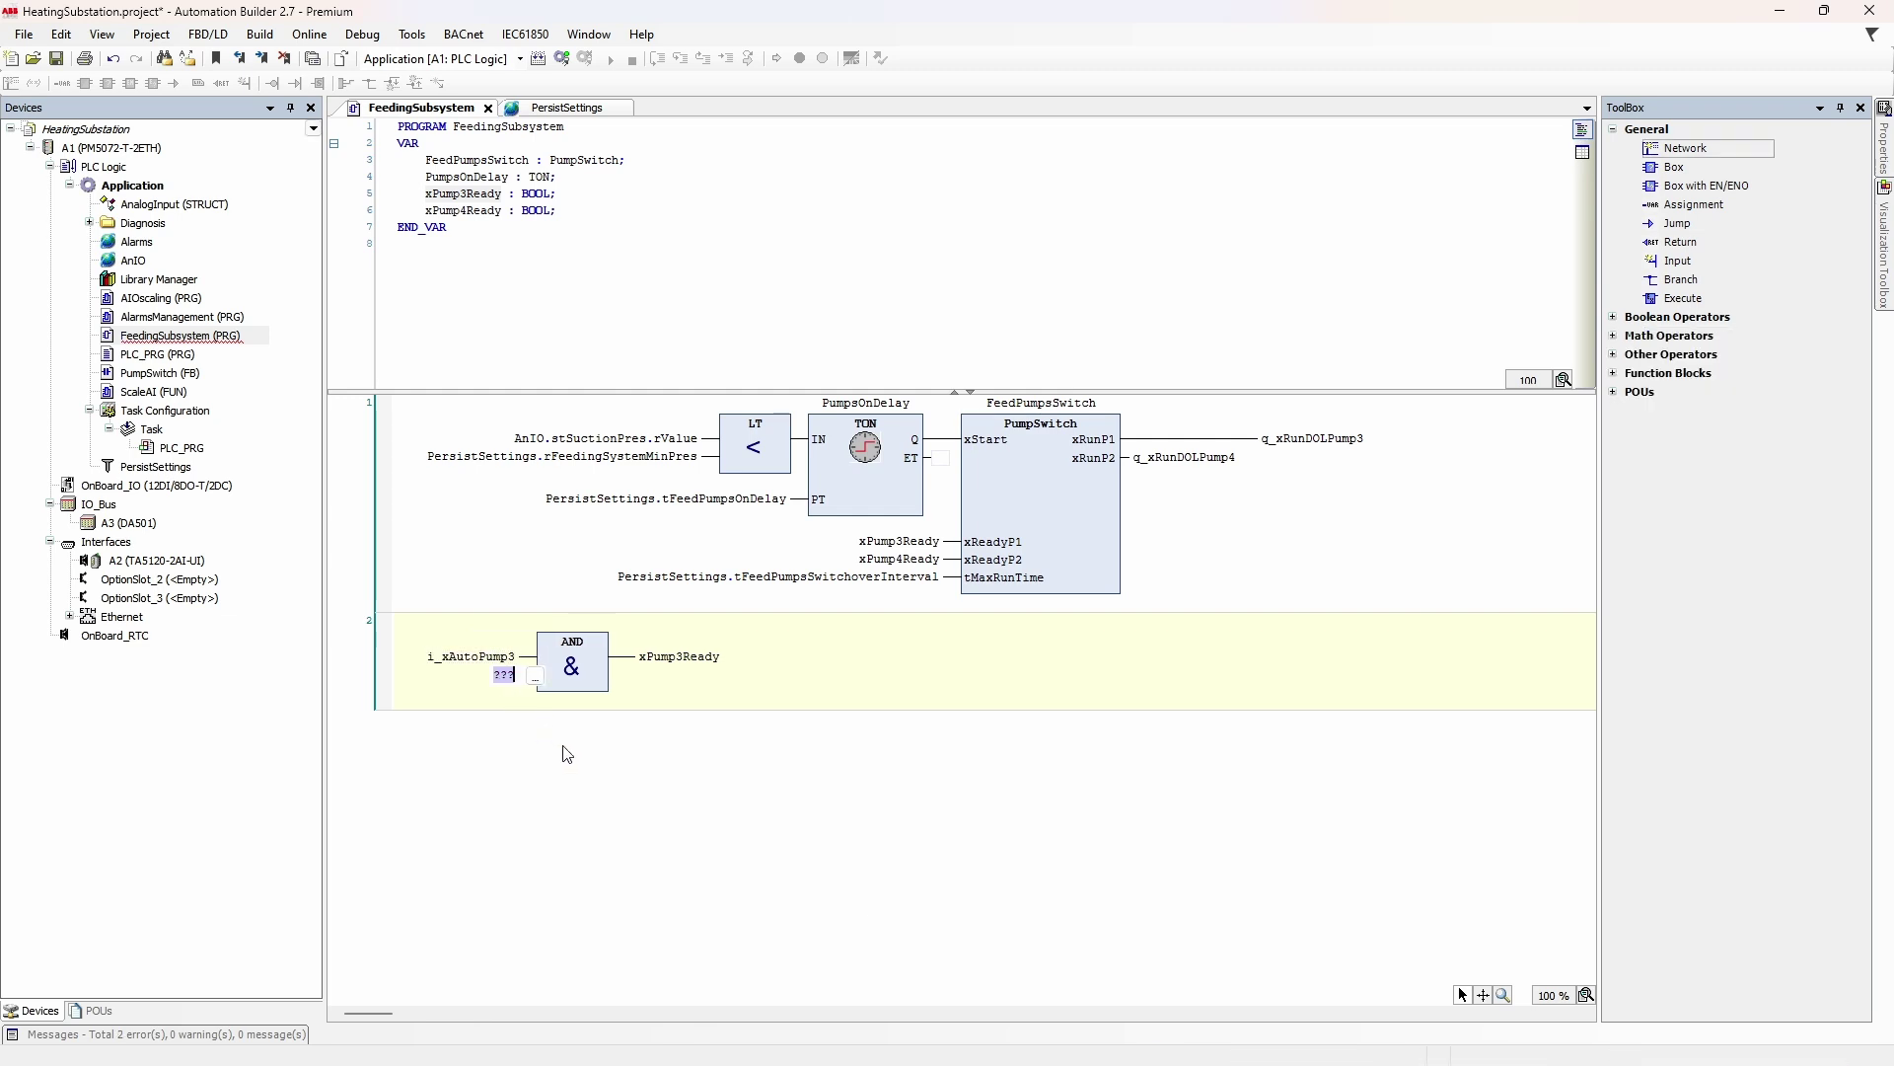
text(Alarms.)
key(Return)
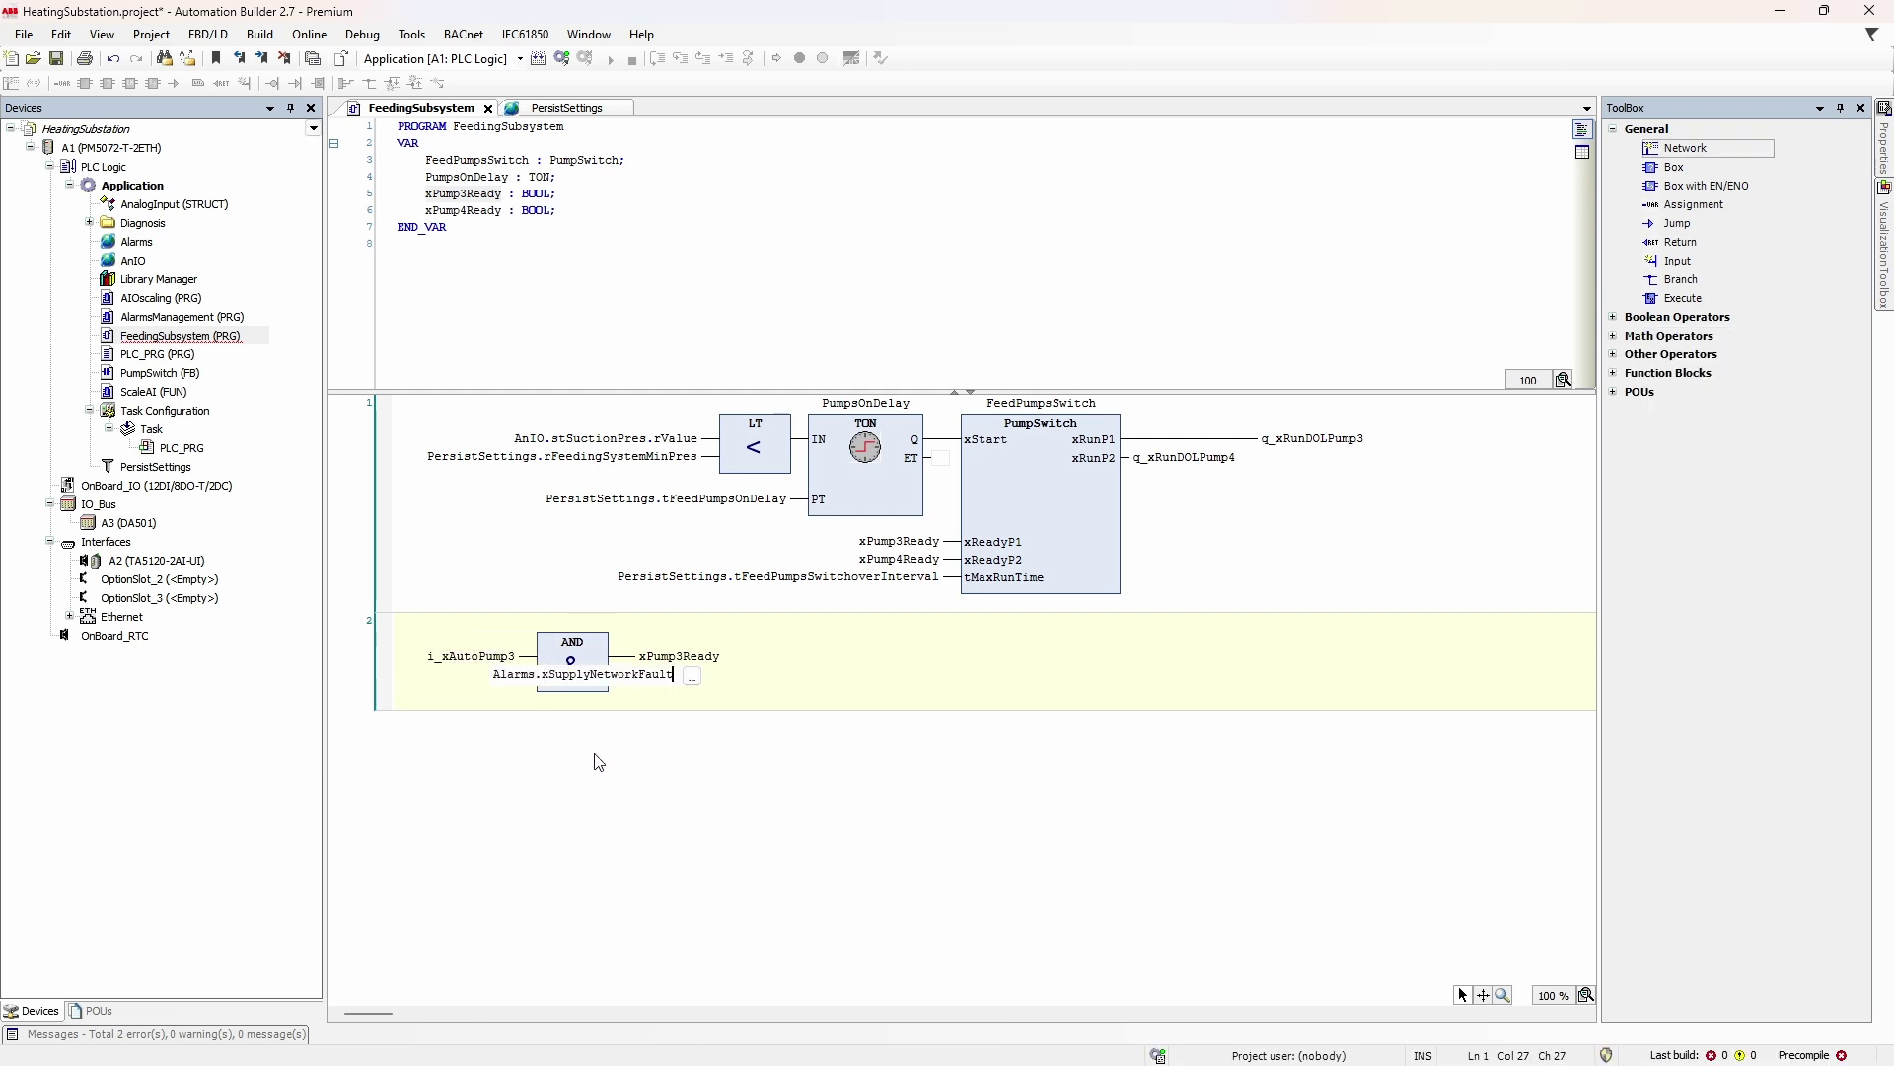
key(Return)
right_click(633, 675)
click(669, 953)
Duplicate network 2 as network 3 and begin changing it to pump 4.
click(393, 862)
key(ctrl+c)
key(ctrl+v)
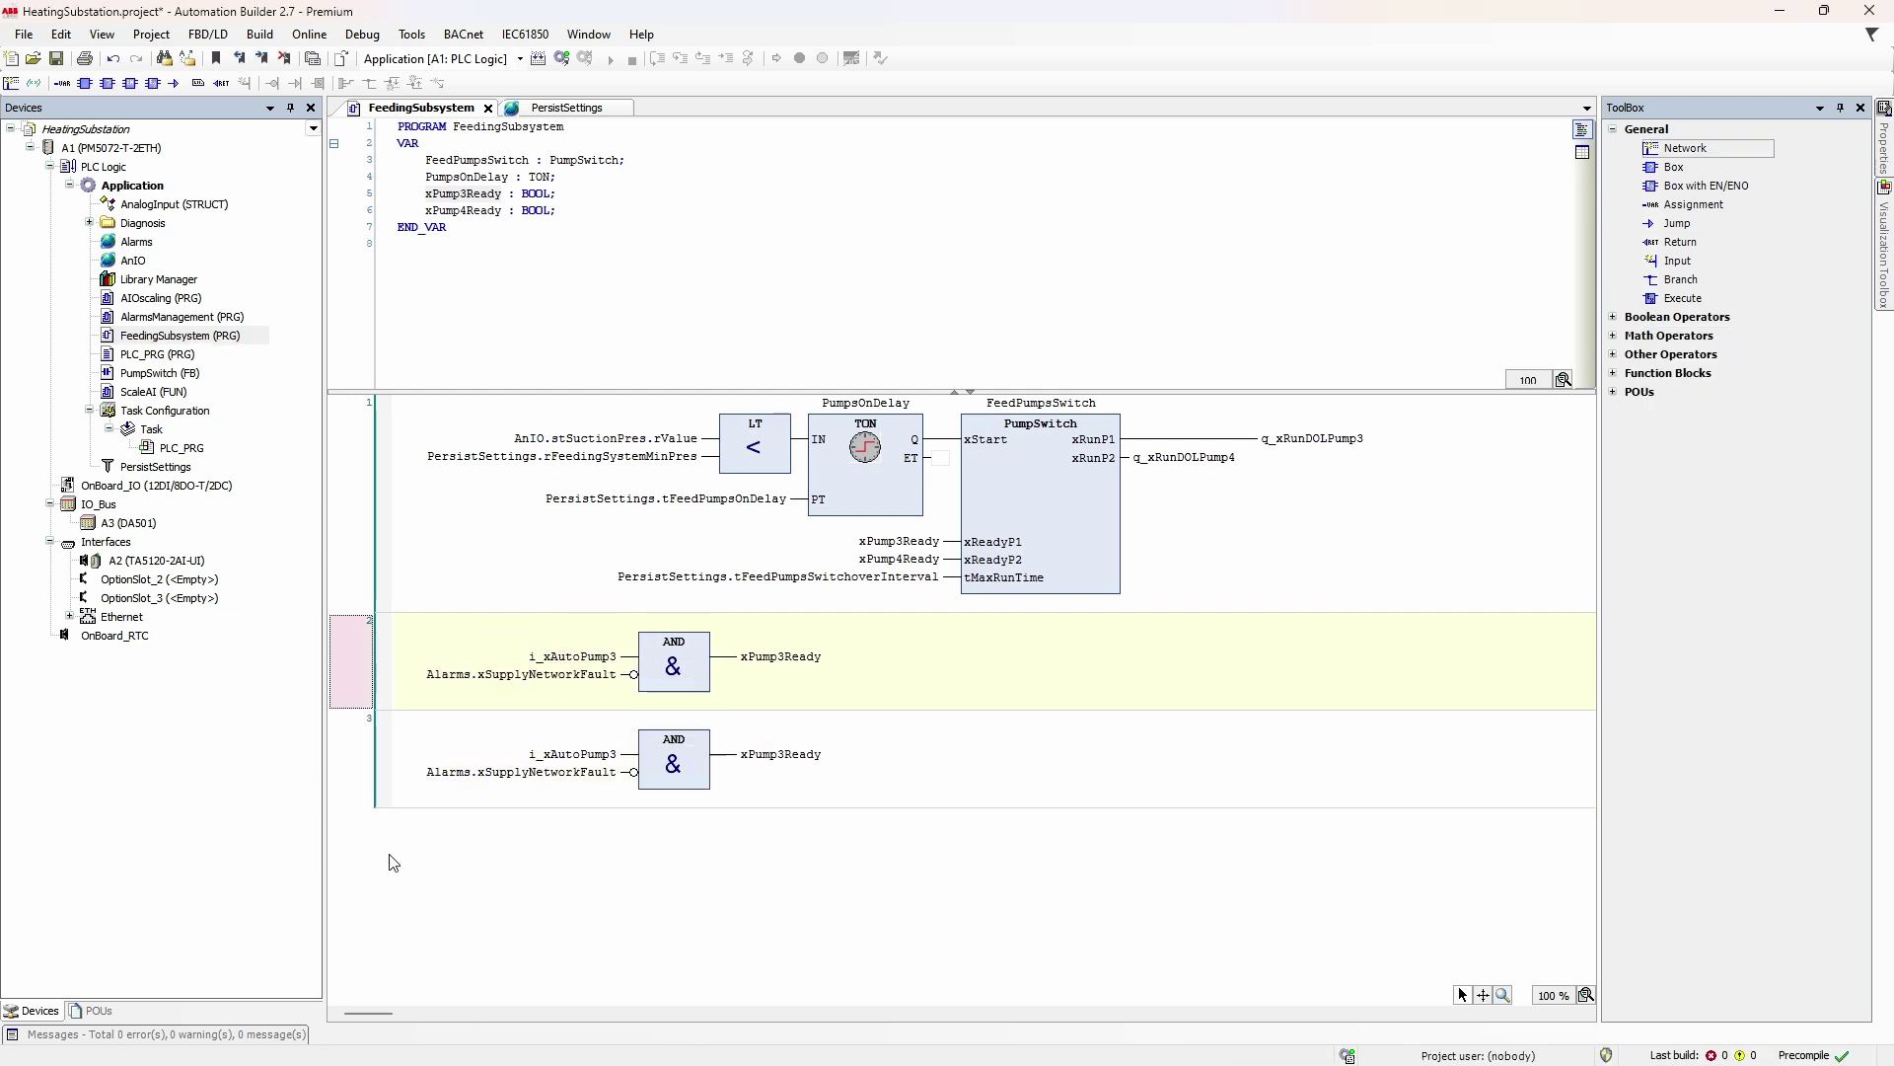
click(608, 754)
key(BackSpace)
text(4)
click(750, 757)
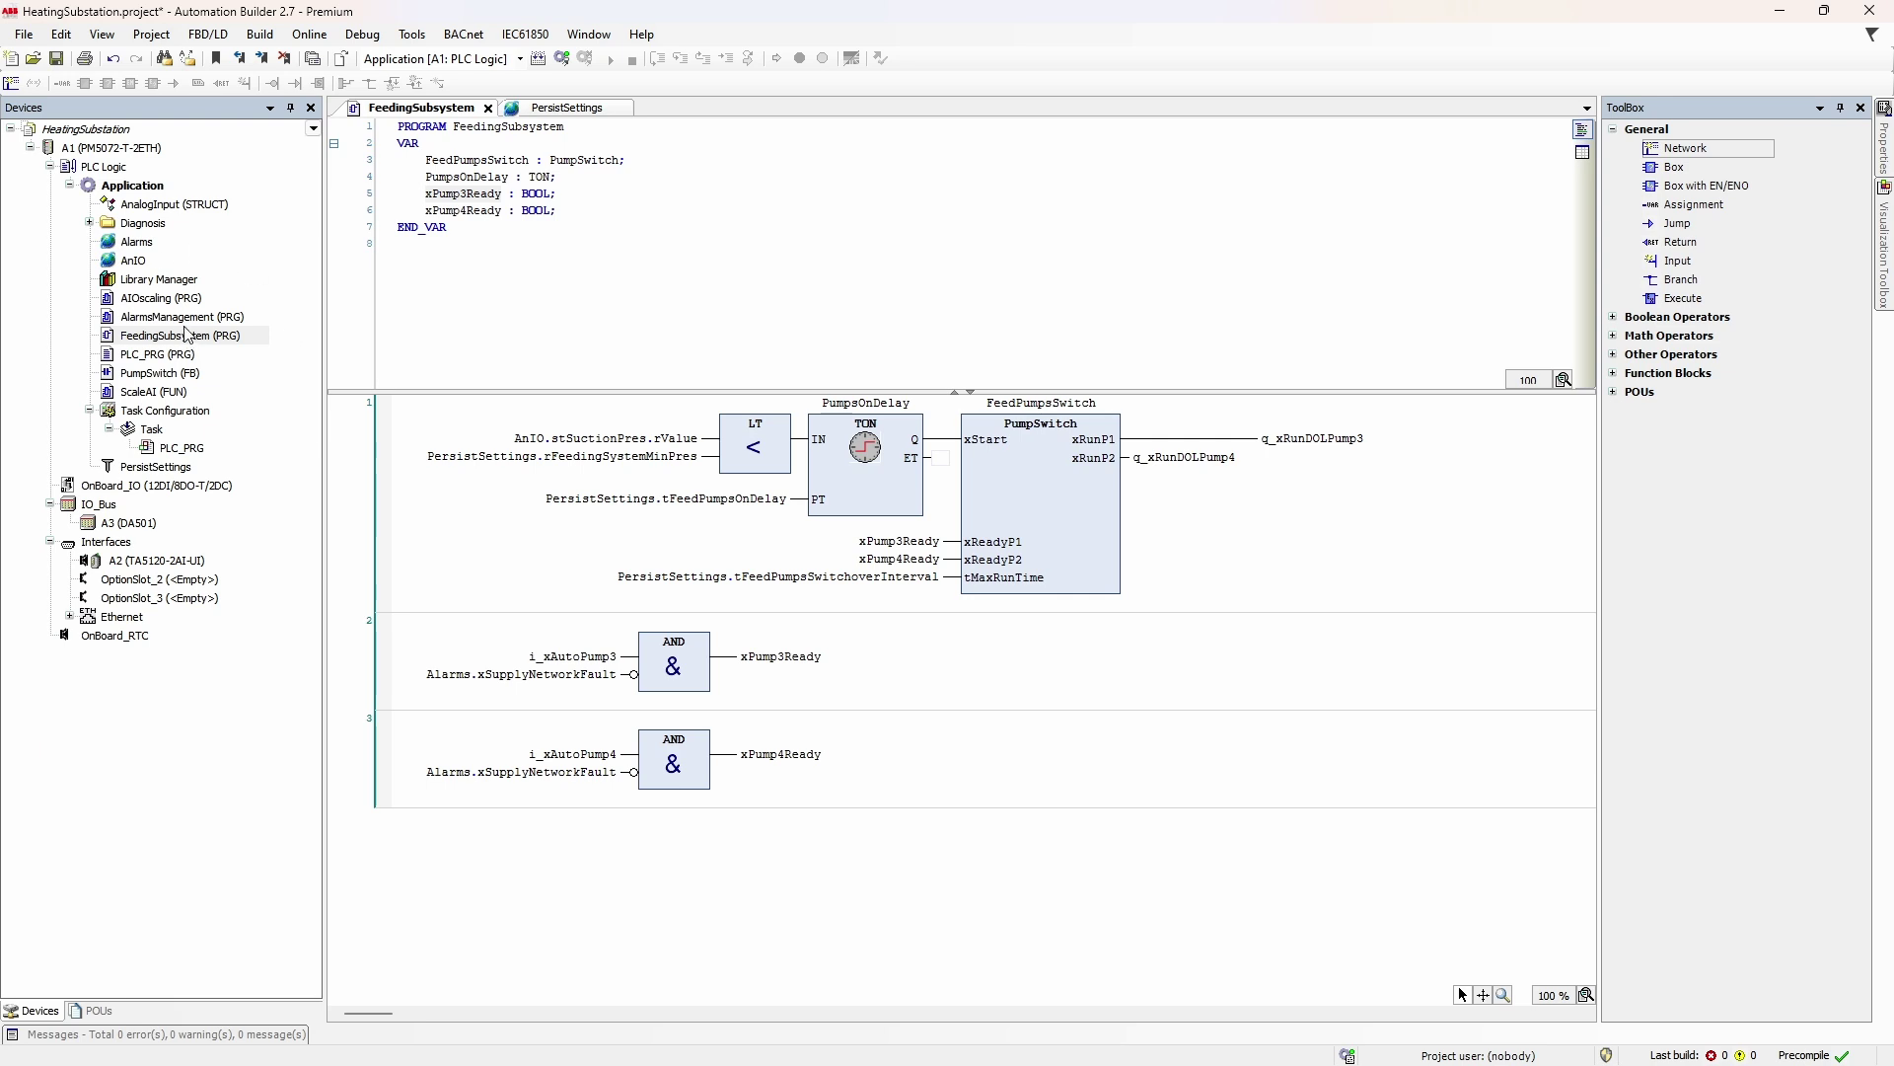
Open AlarmsManagement and add q_xRunDOLPump3 and q_xRunDOLPump4 input elements.
double_click(180, 317)
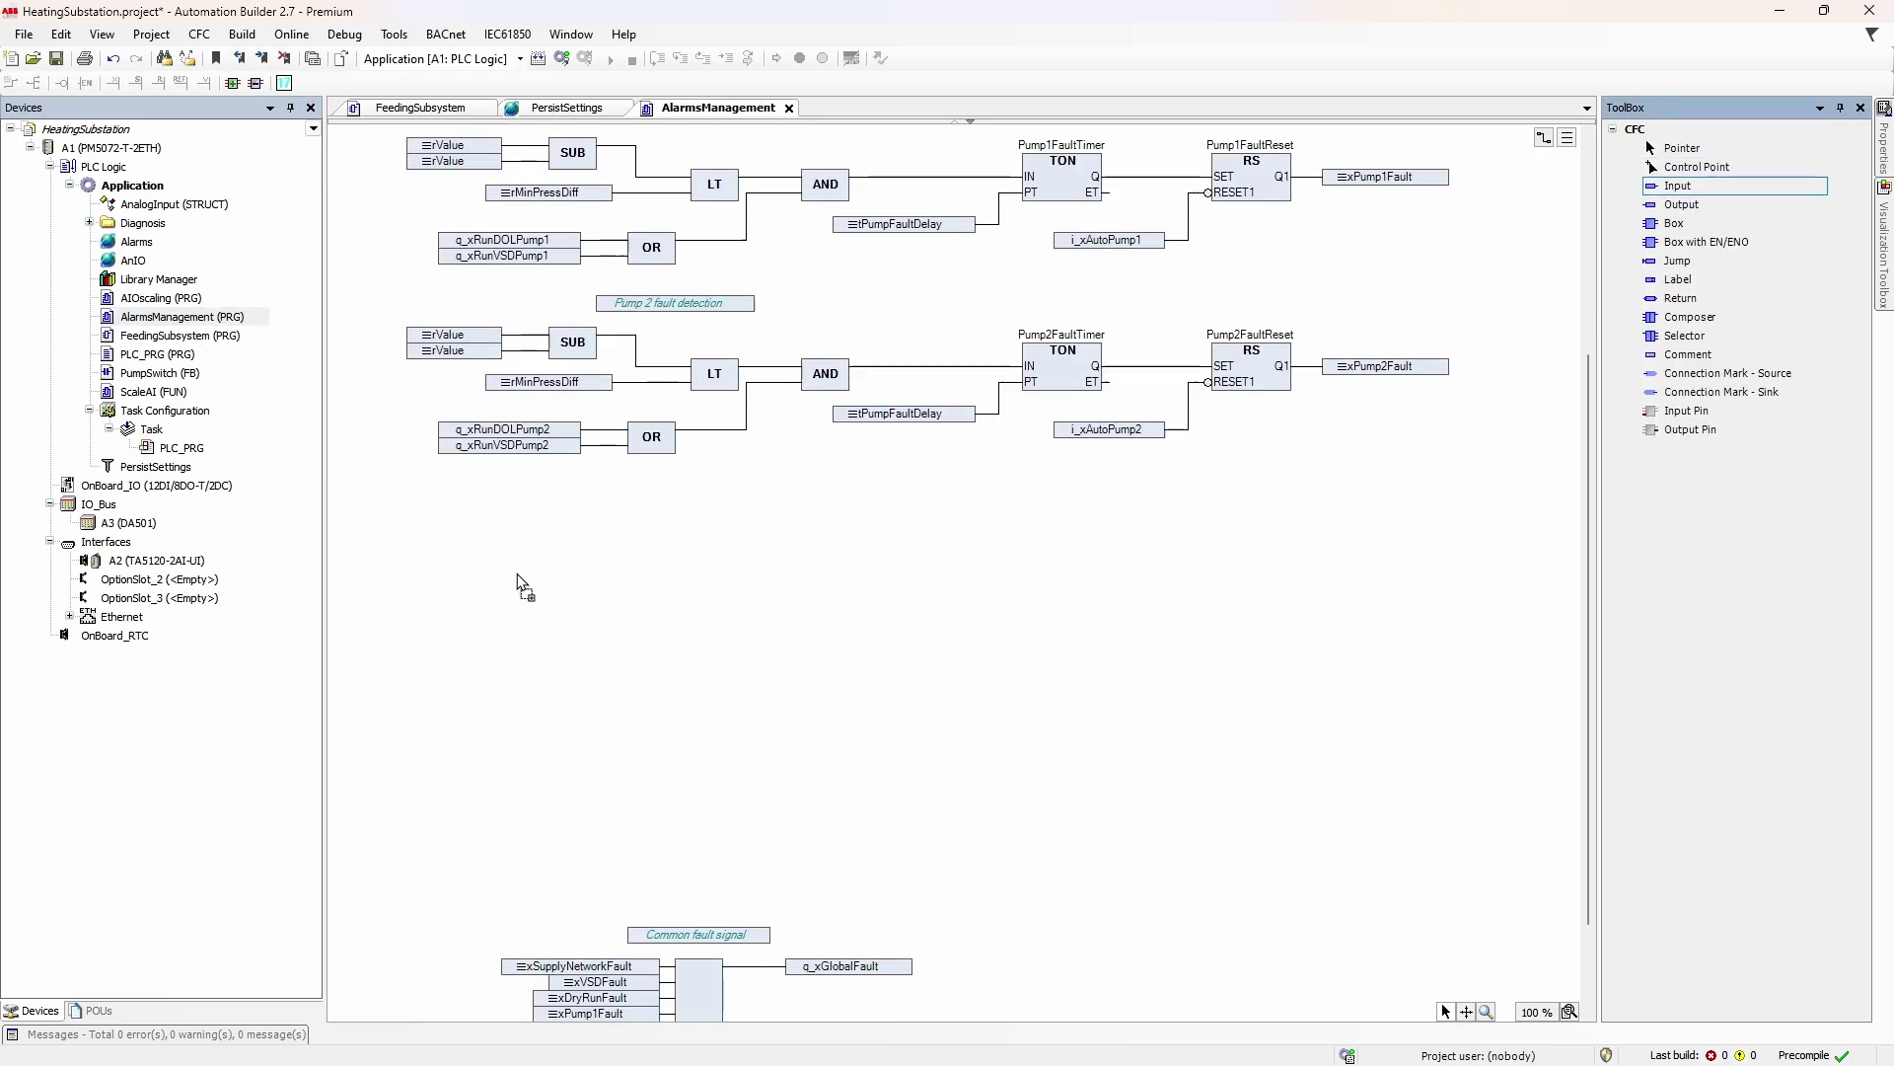
drag(517, 585, 505, 608)
text(q_xRunDOLPump3)
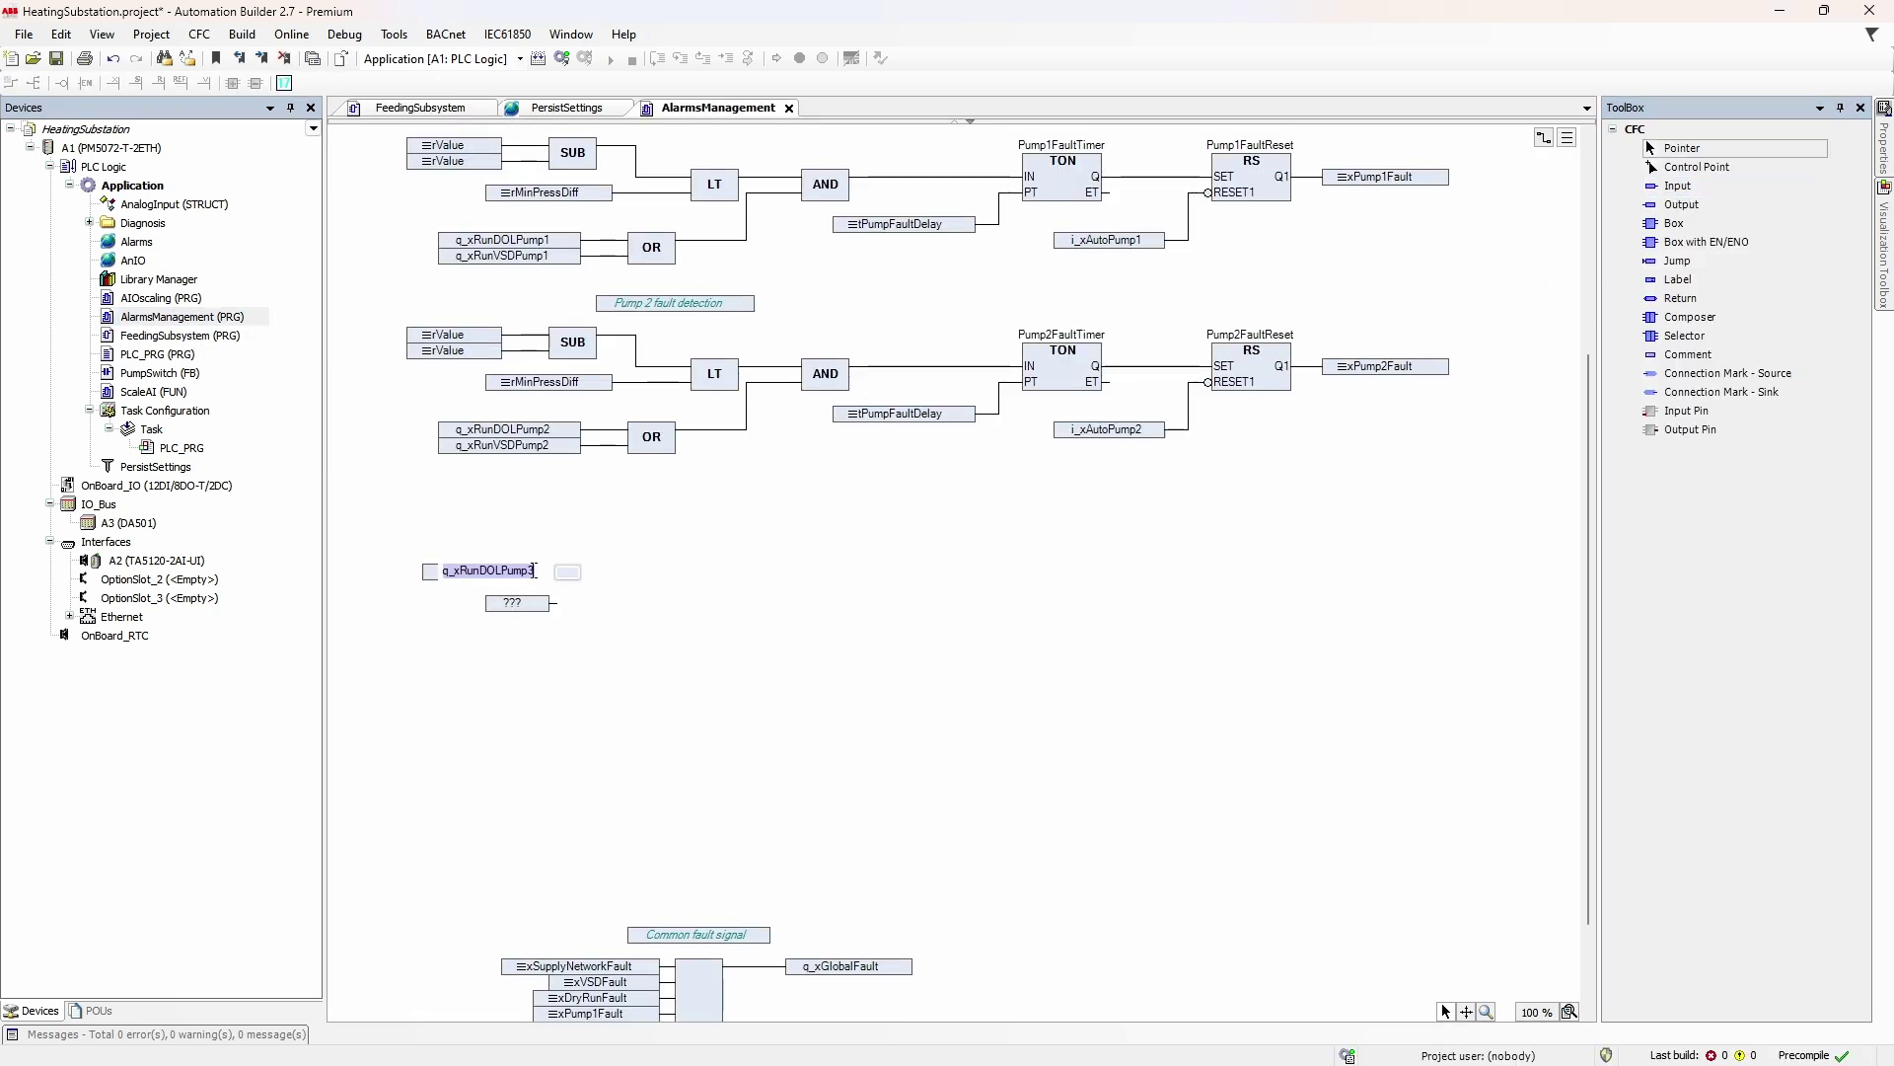
click(514, 604)
key(ctrl+v)
OR both run signals into FeedPumpsRunTimer (PT tFeedPumpsMaxRunTime) with an xFeedPumpsMaxRunTime output.
drag(1672, 223, 1440, 351)
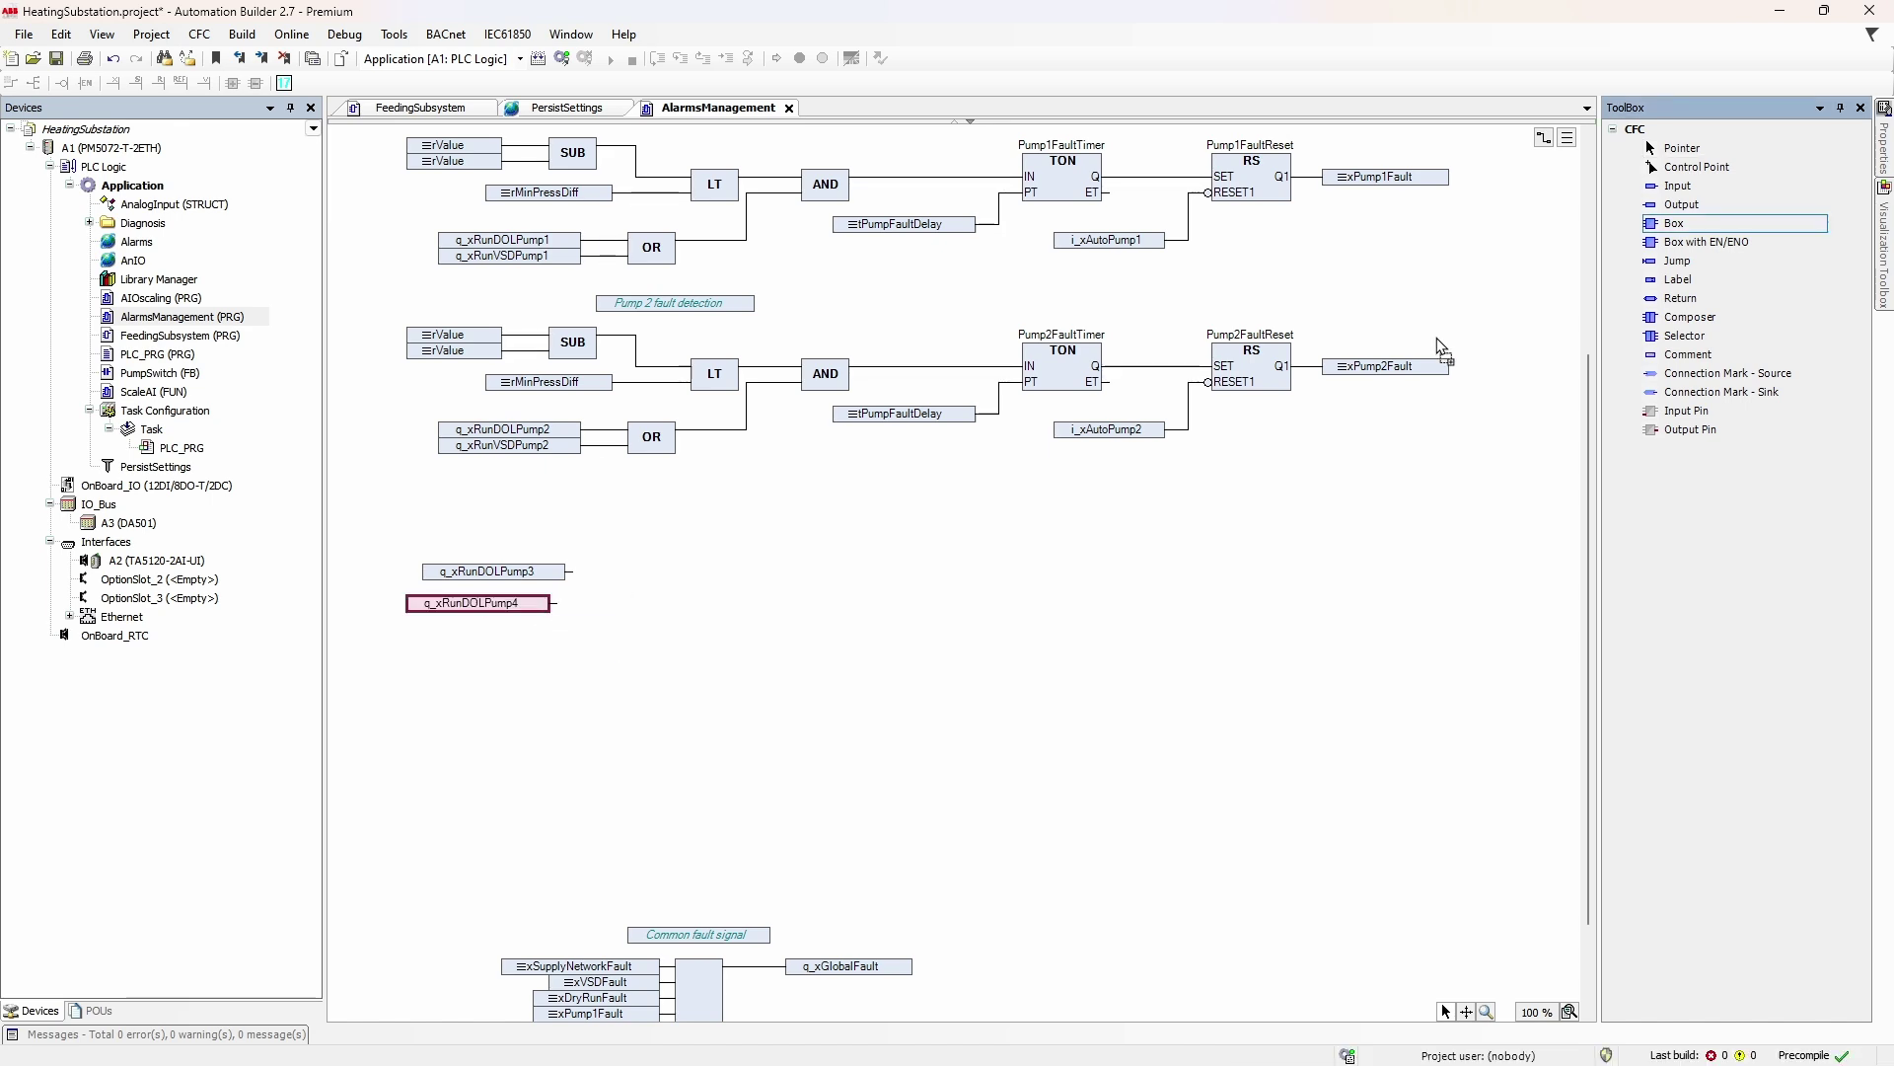
drag(643, 579, 648, 588)
text(OR)
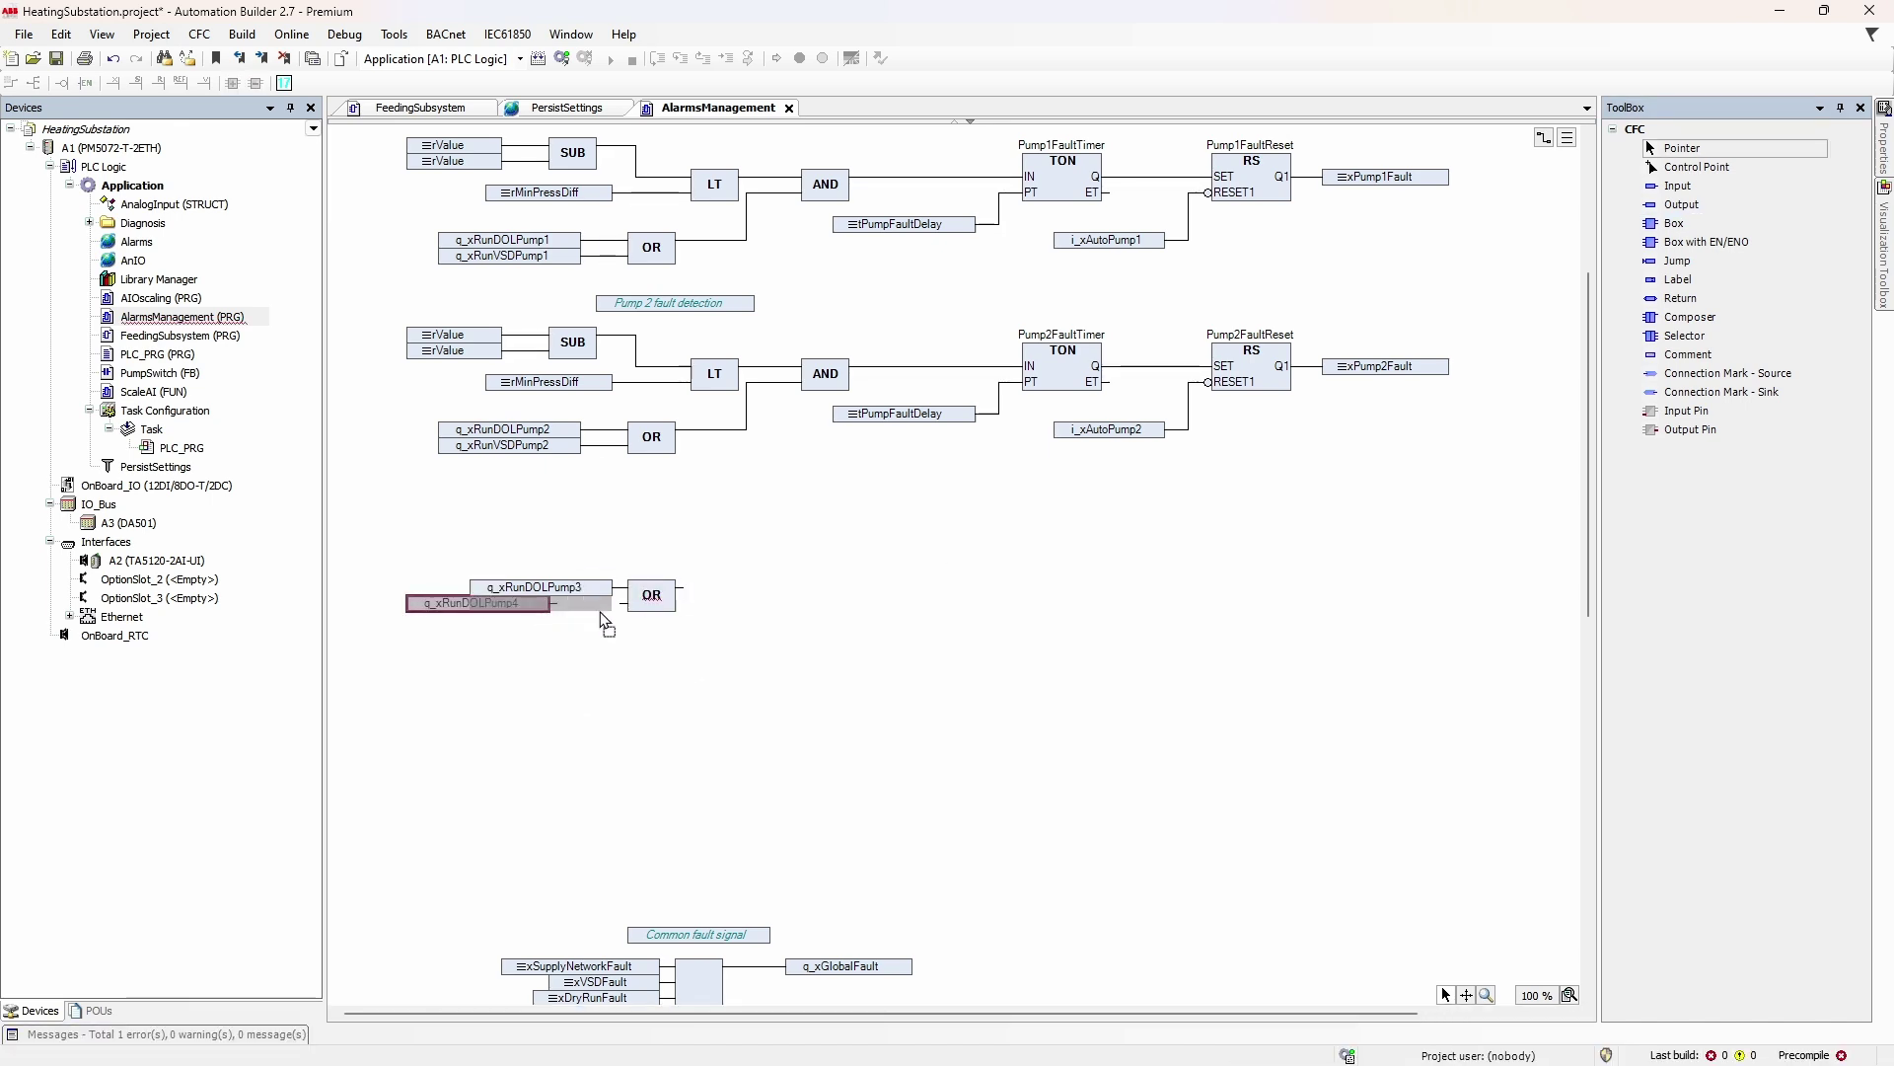
text(TONFeedPumpsRunTimer)
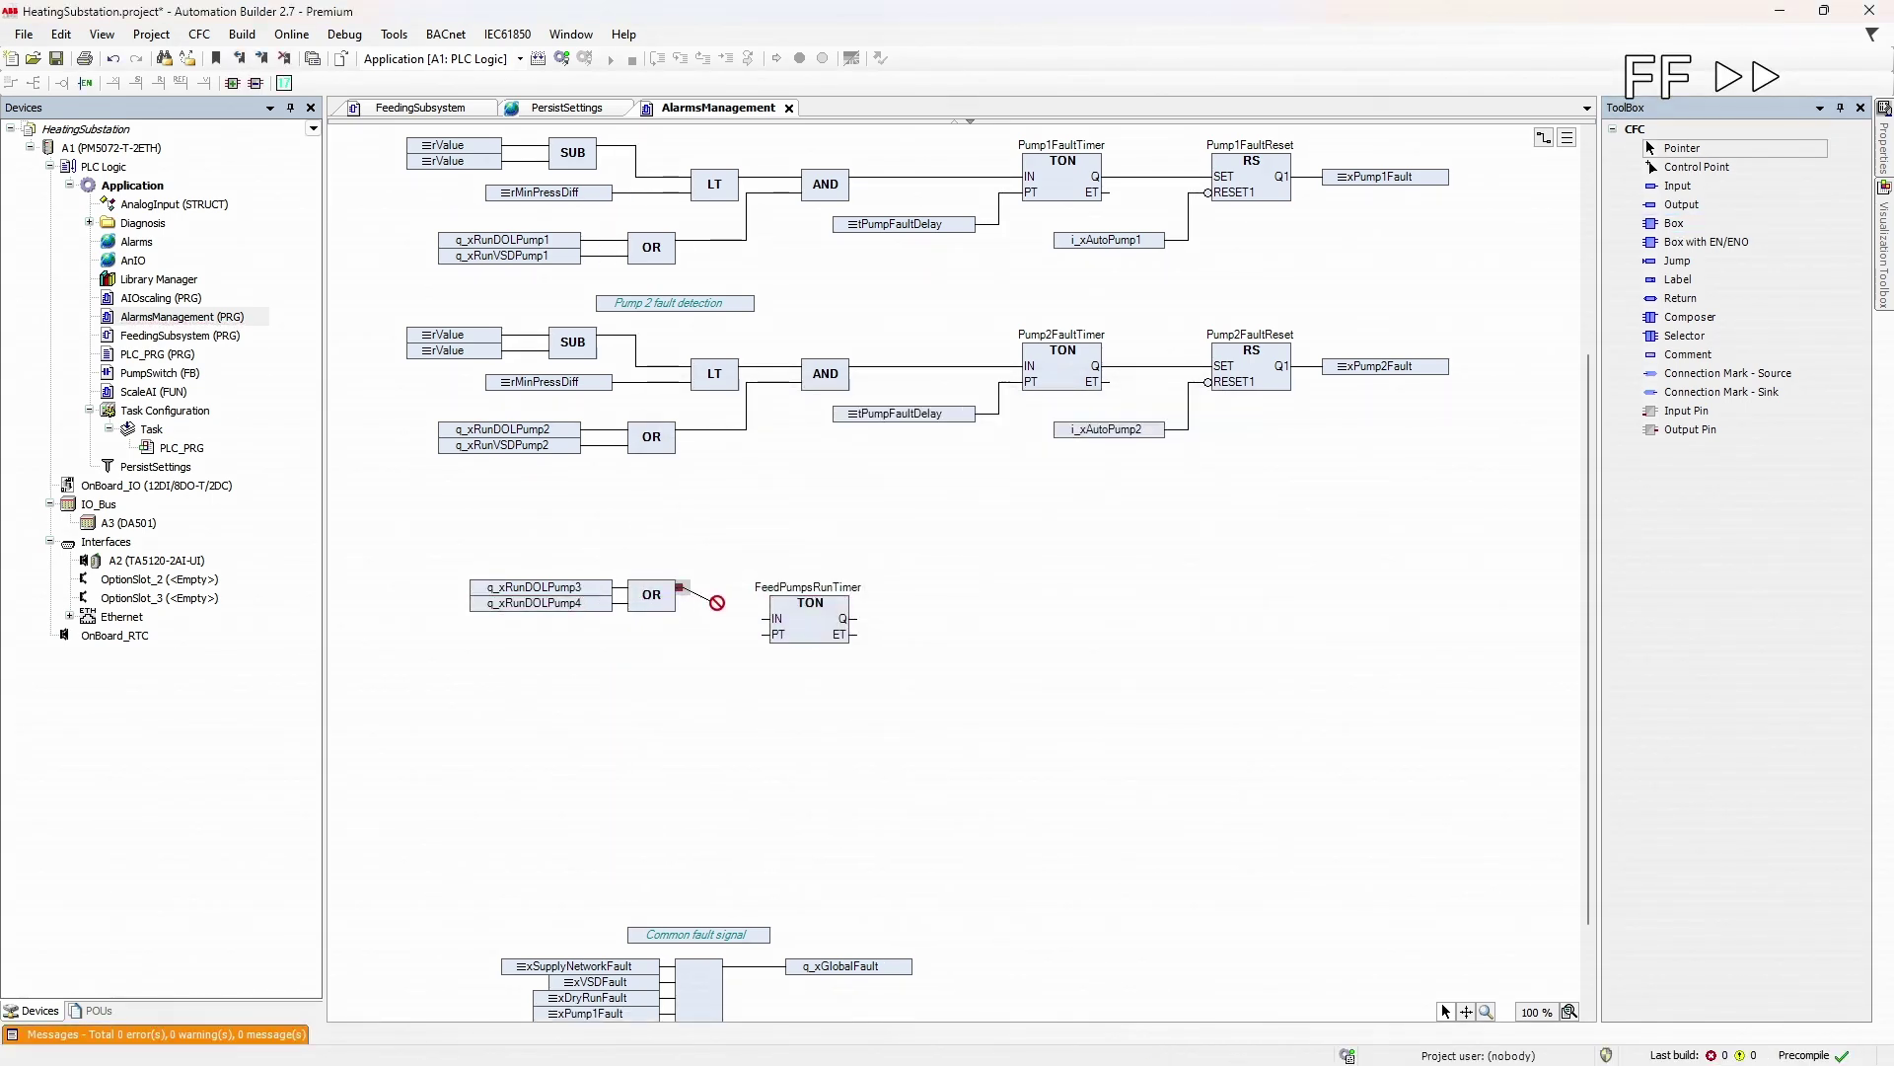
drag(678, 589, 759, 633)
mouse_move(1677, 186)
mouse_down()
mouse_move(613, 651)
mouse_move(658, 637)
mouse_up()
text(tFeedPumpsMaxRunTime)
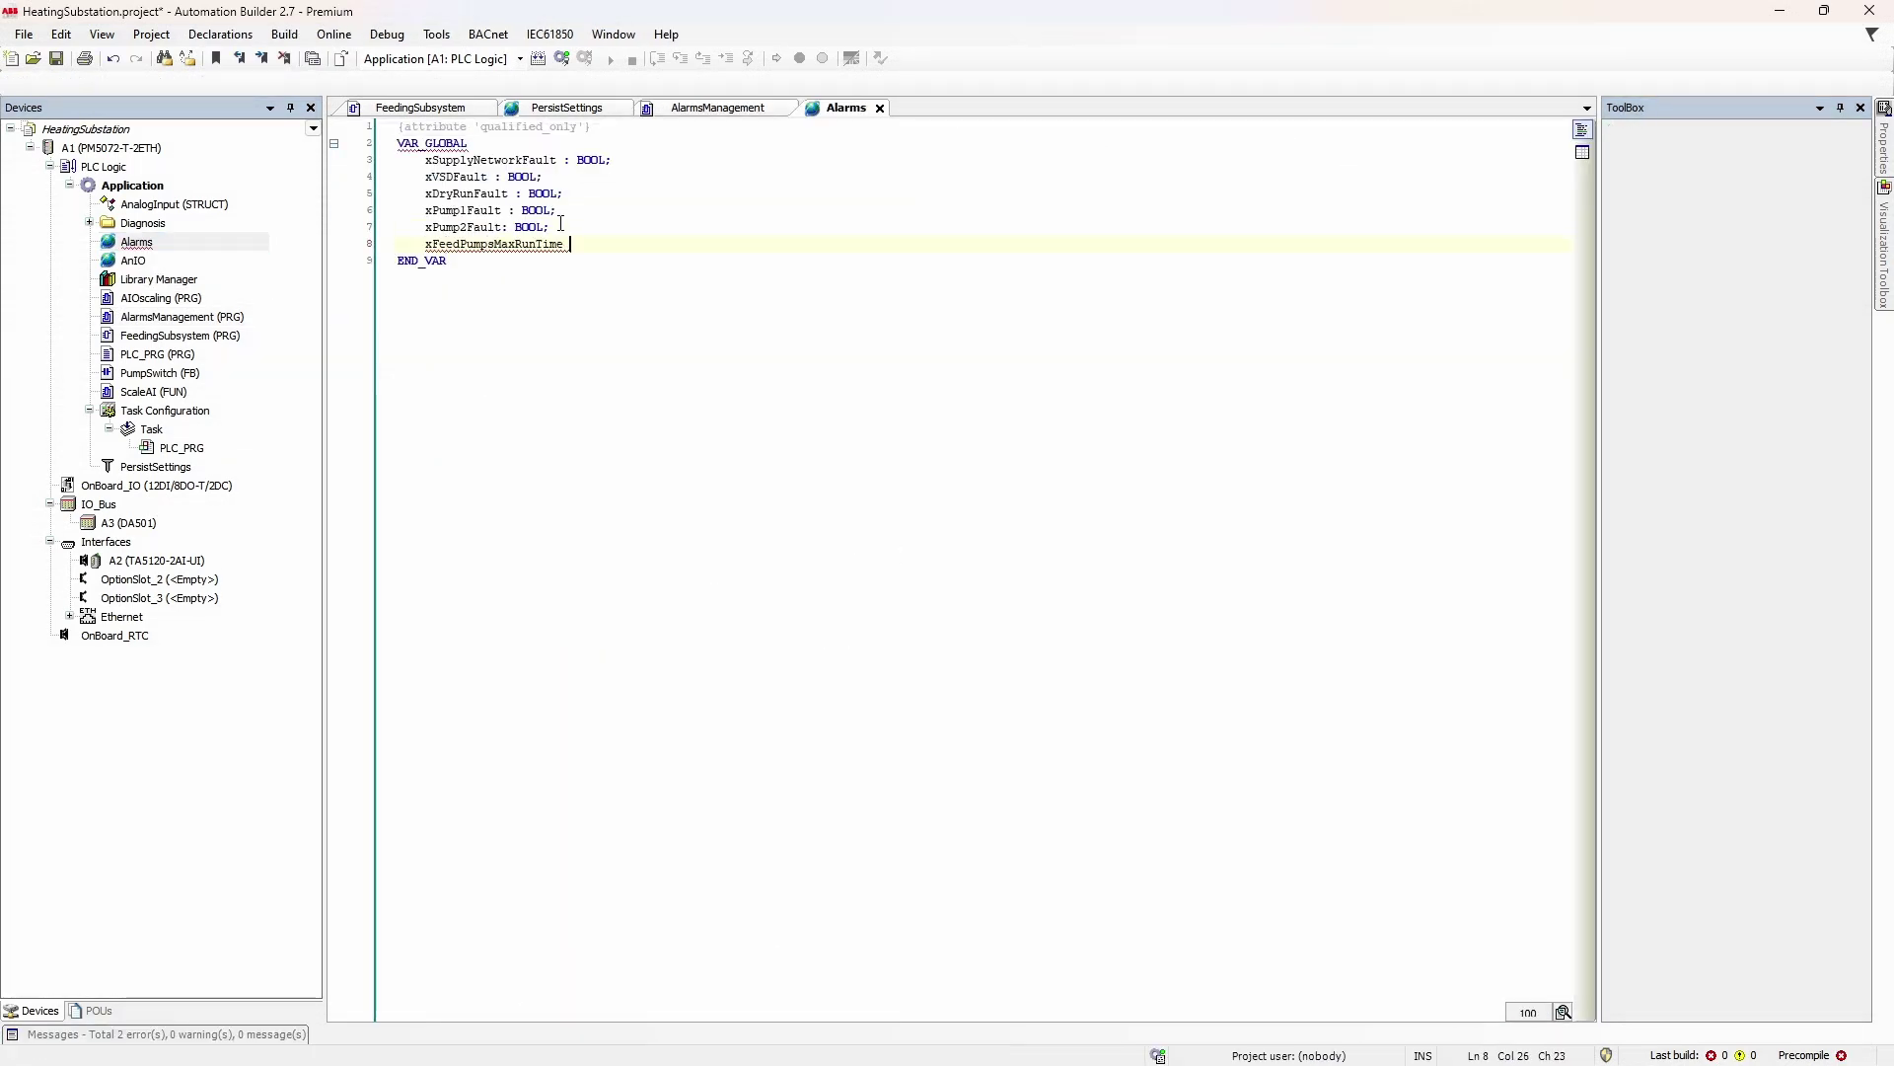
mouse_move(1679, 205)
mouse_down()
mouse_move(1050, 865)
mouse_move(1271, 867)
mouse_move(1022, 873)
mouse_up()
text(xFeedPumpsMaxRunTime)
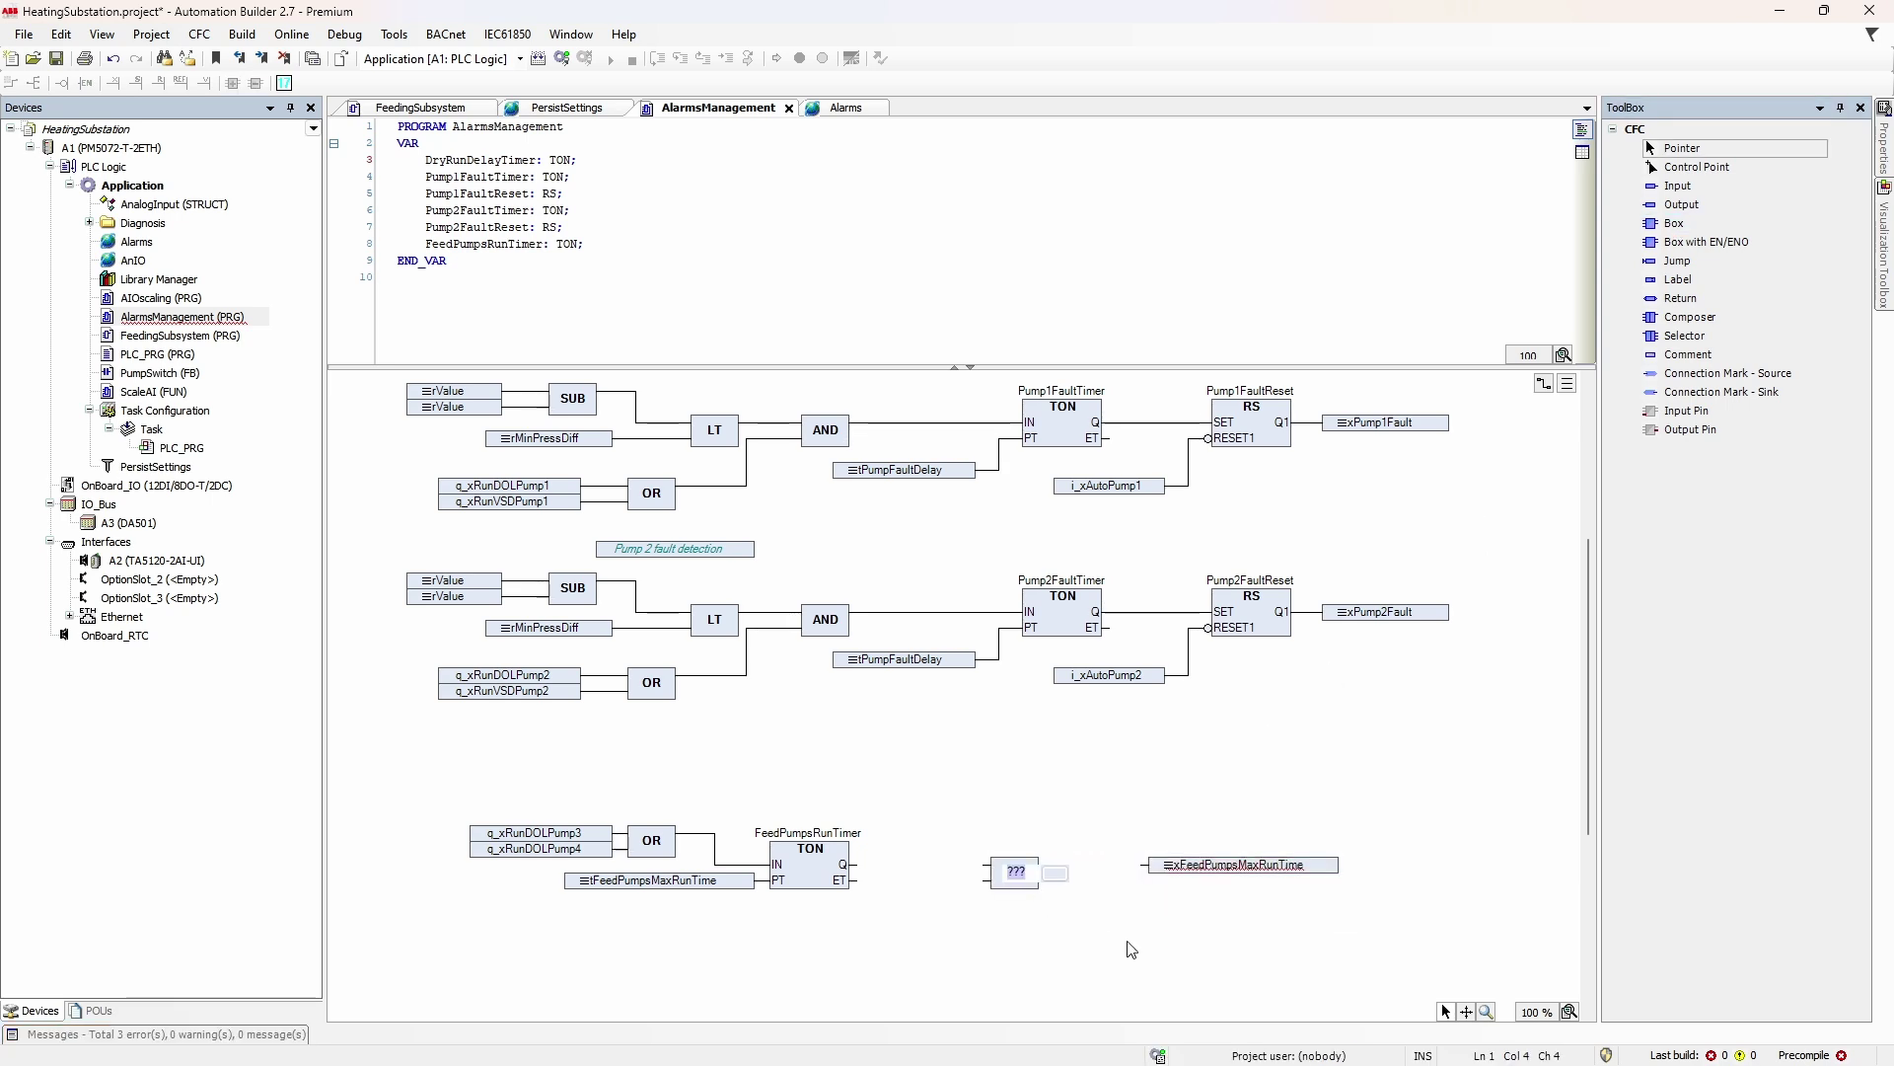
text(RS)
Add the FeedPumpsLatch RS box and an i_xAutoPump3 input element.
key(Return)
text(FeedPumpsLatch)
key(Return)
drag(1185, 866, 1121, 879)
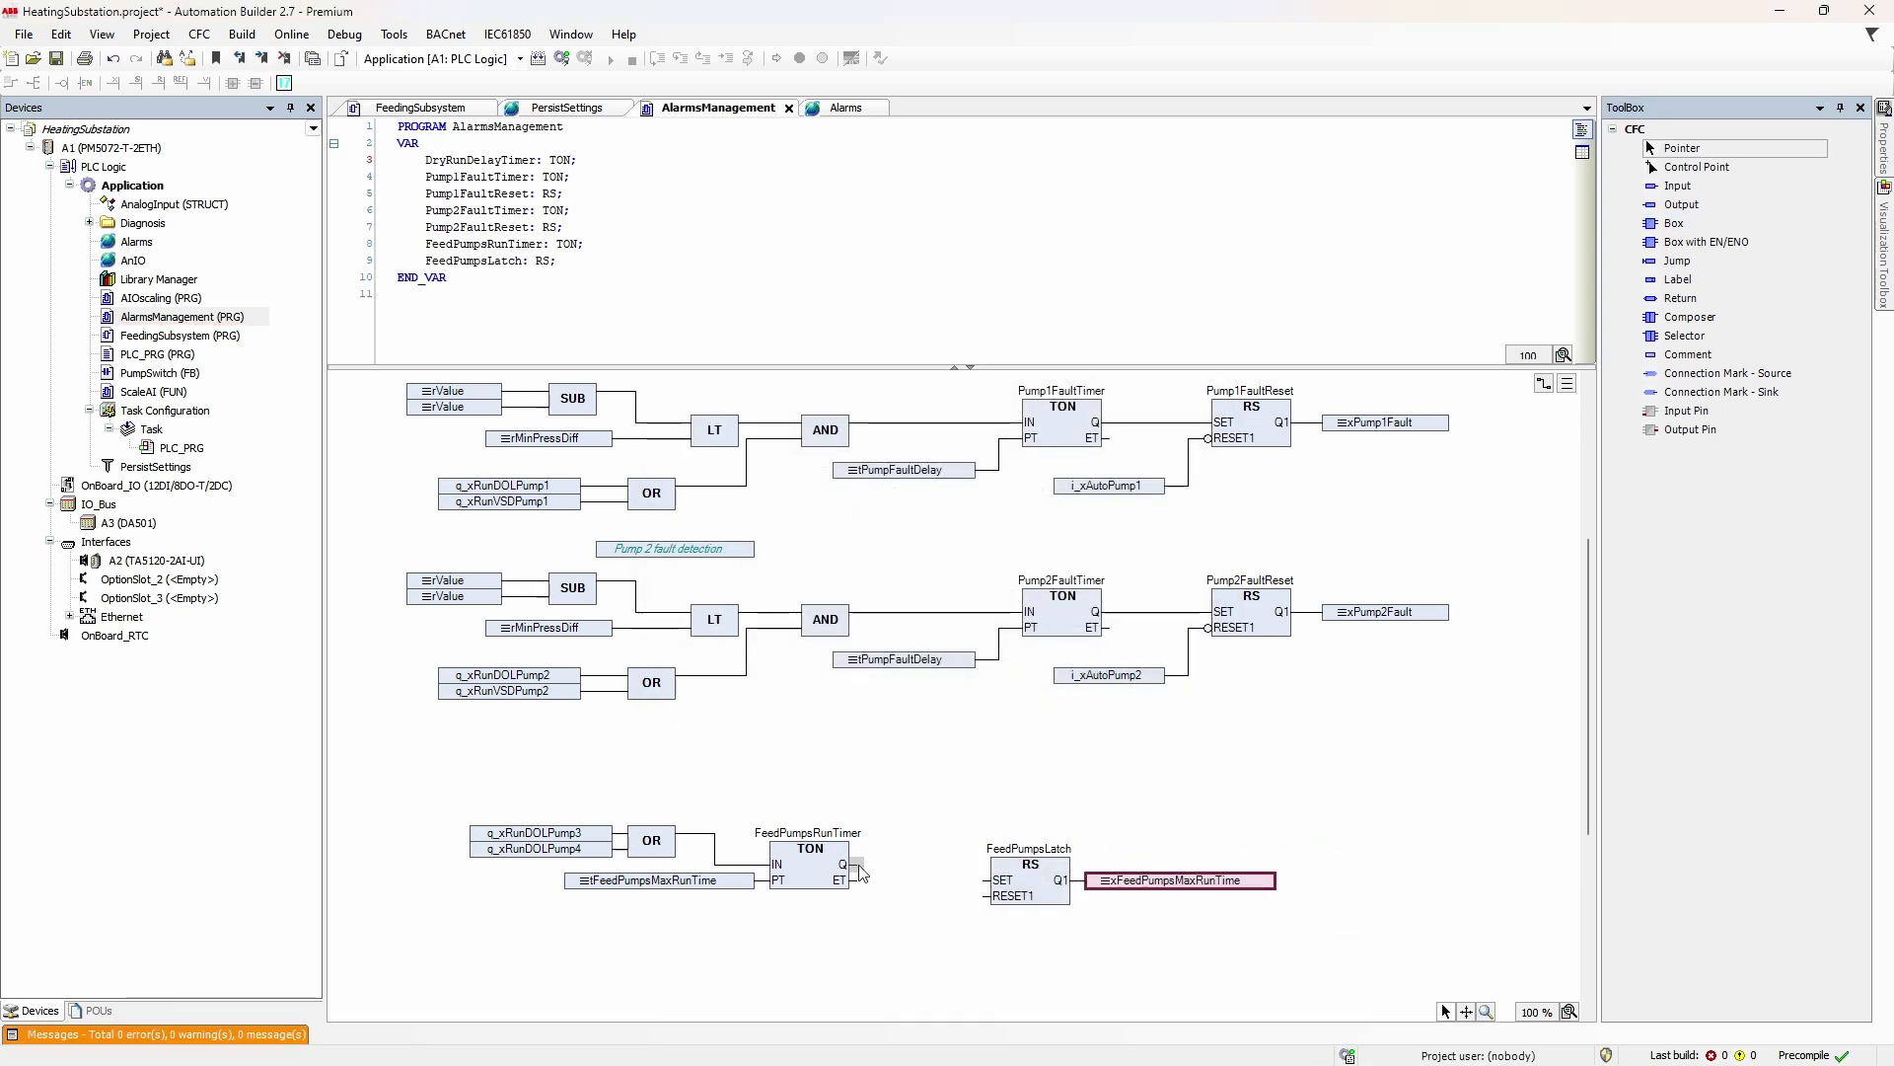
drag(847, 865, 987, 879)
scroll(1129, 949, down, 3)
drag(1679, 186, 800, 737)
text(i_xAutoPump3)
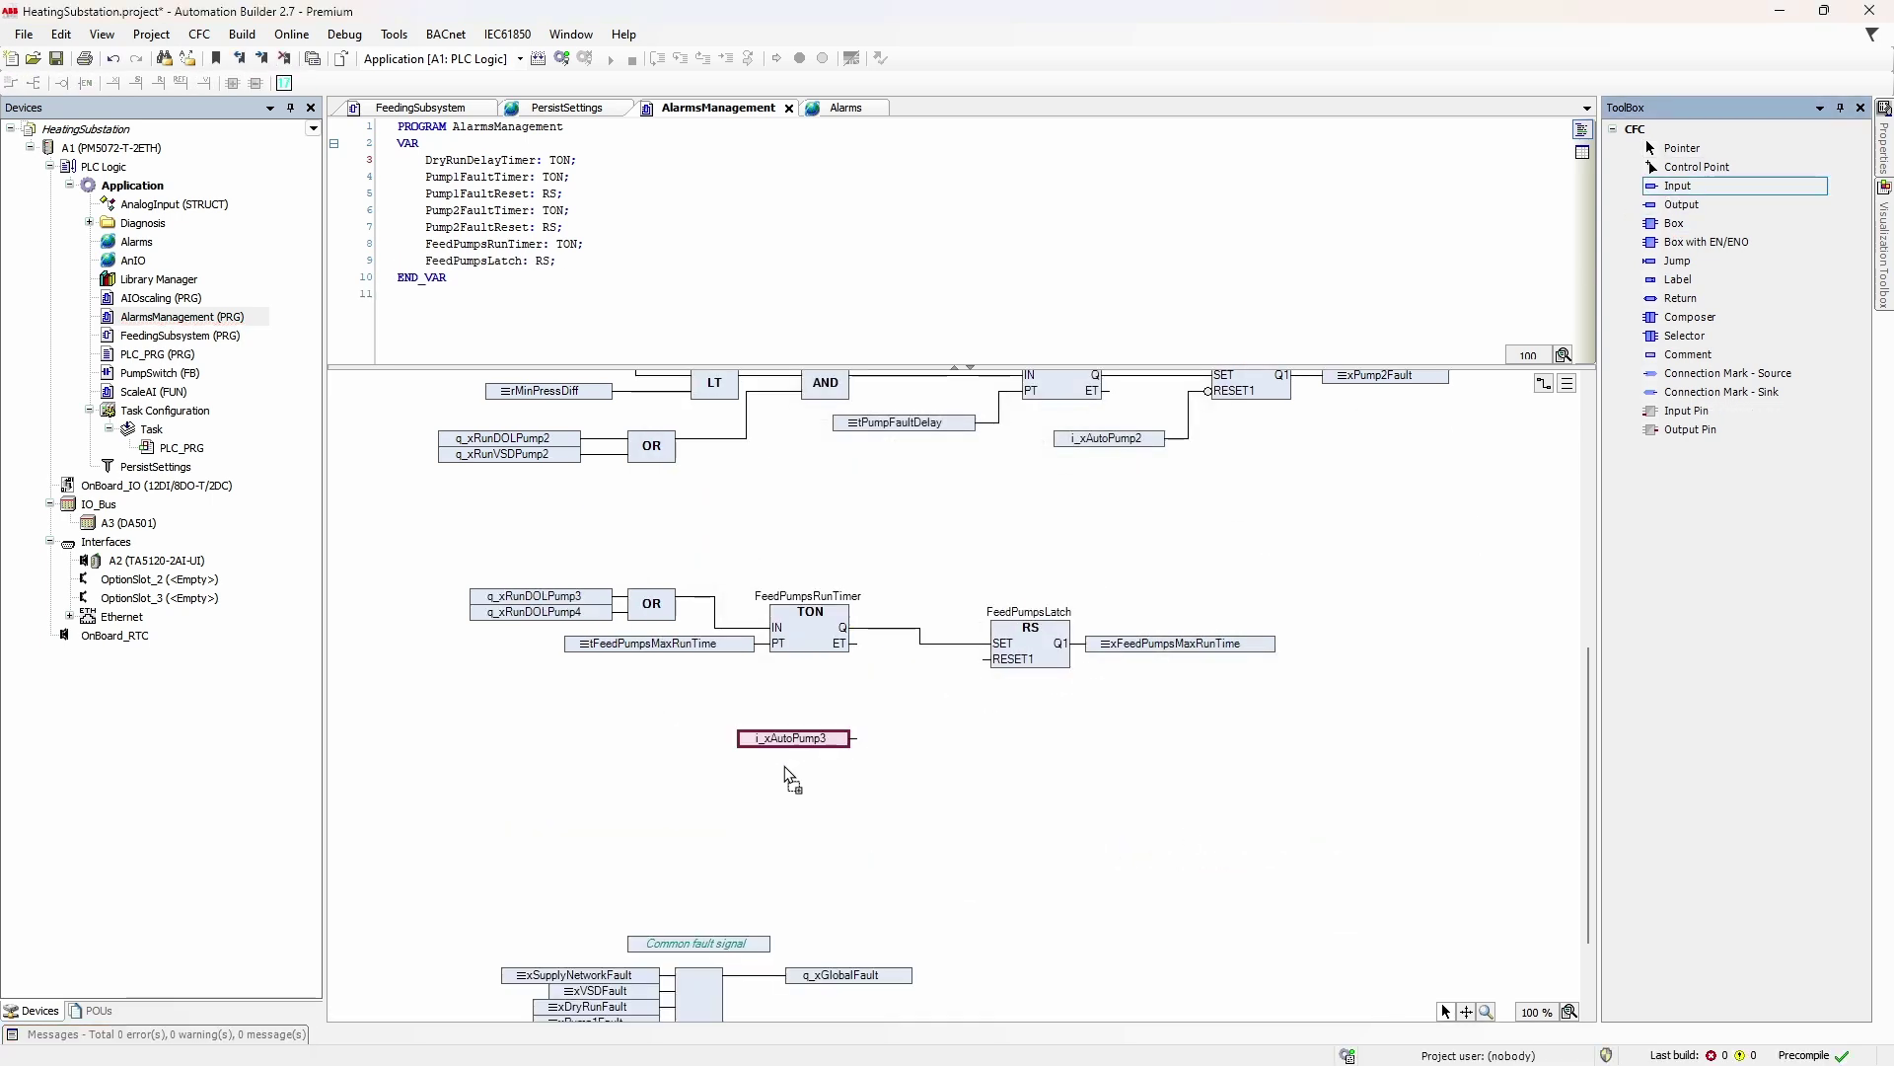
Add an i_xAutoPump4 input and AND both negated auto signals toward RESET1.
drag(1676, 186, 792, 769)
key(Return)
key(ctrl+b)
text(AN)
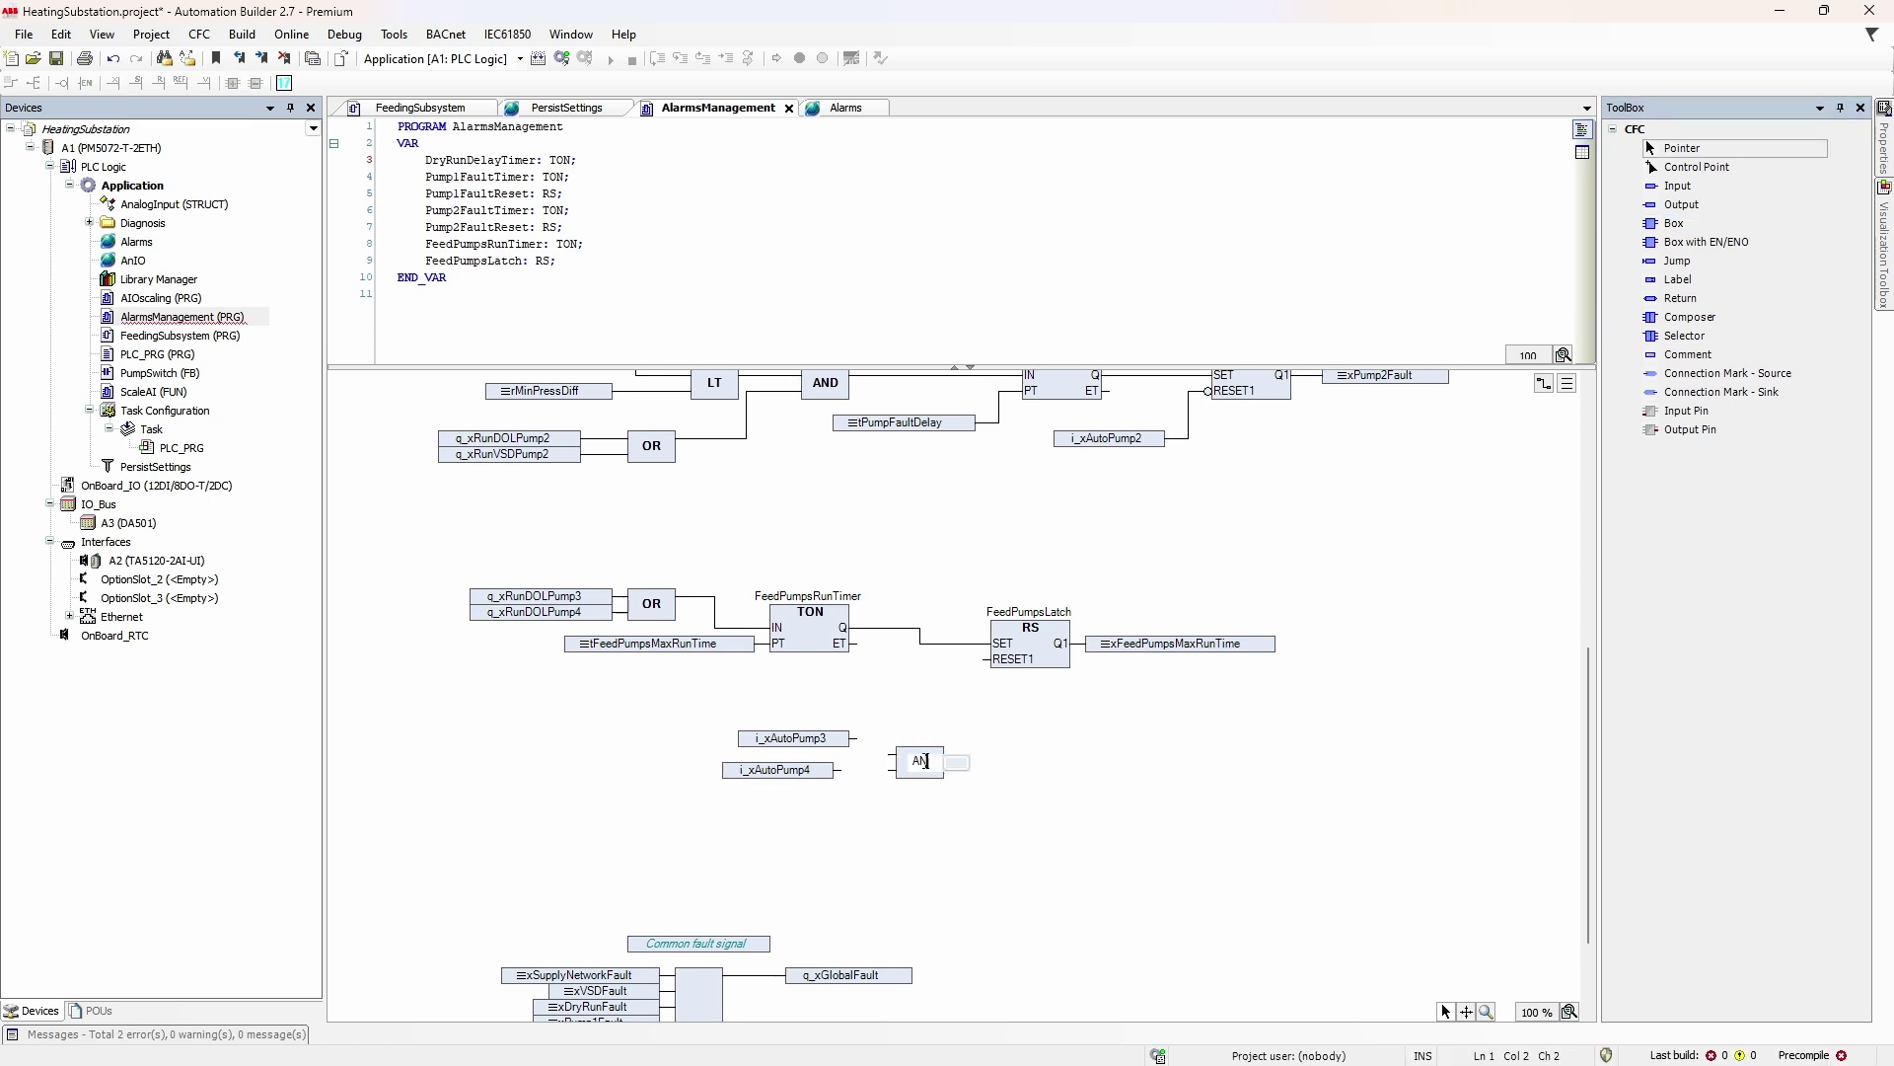
text(D)
key(Return)
right_click(888, 771)
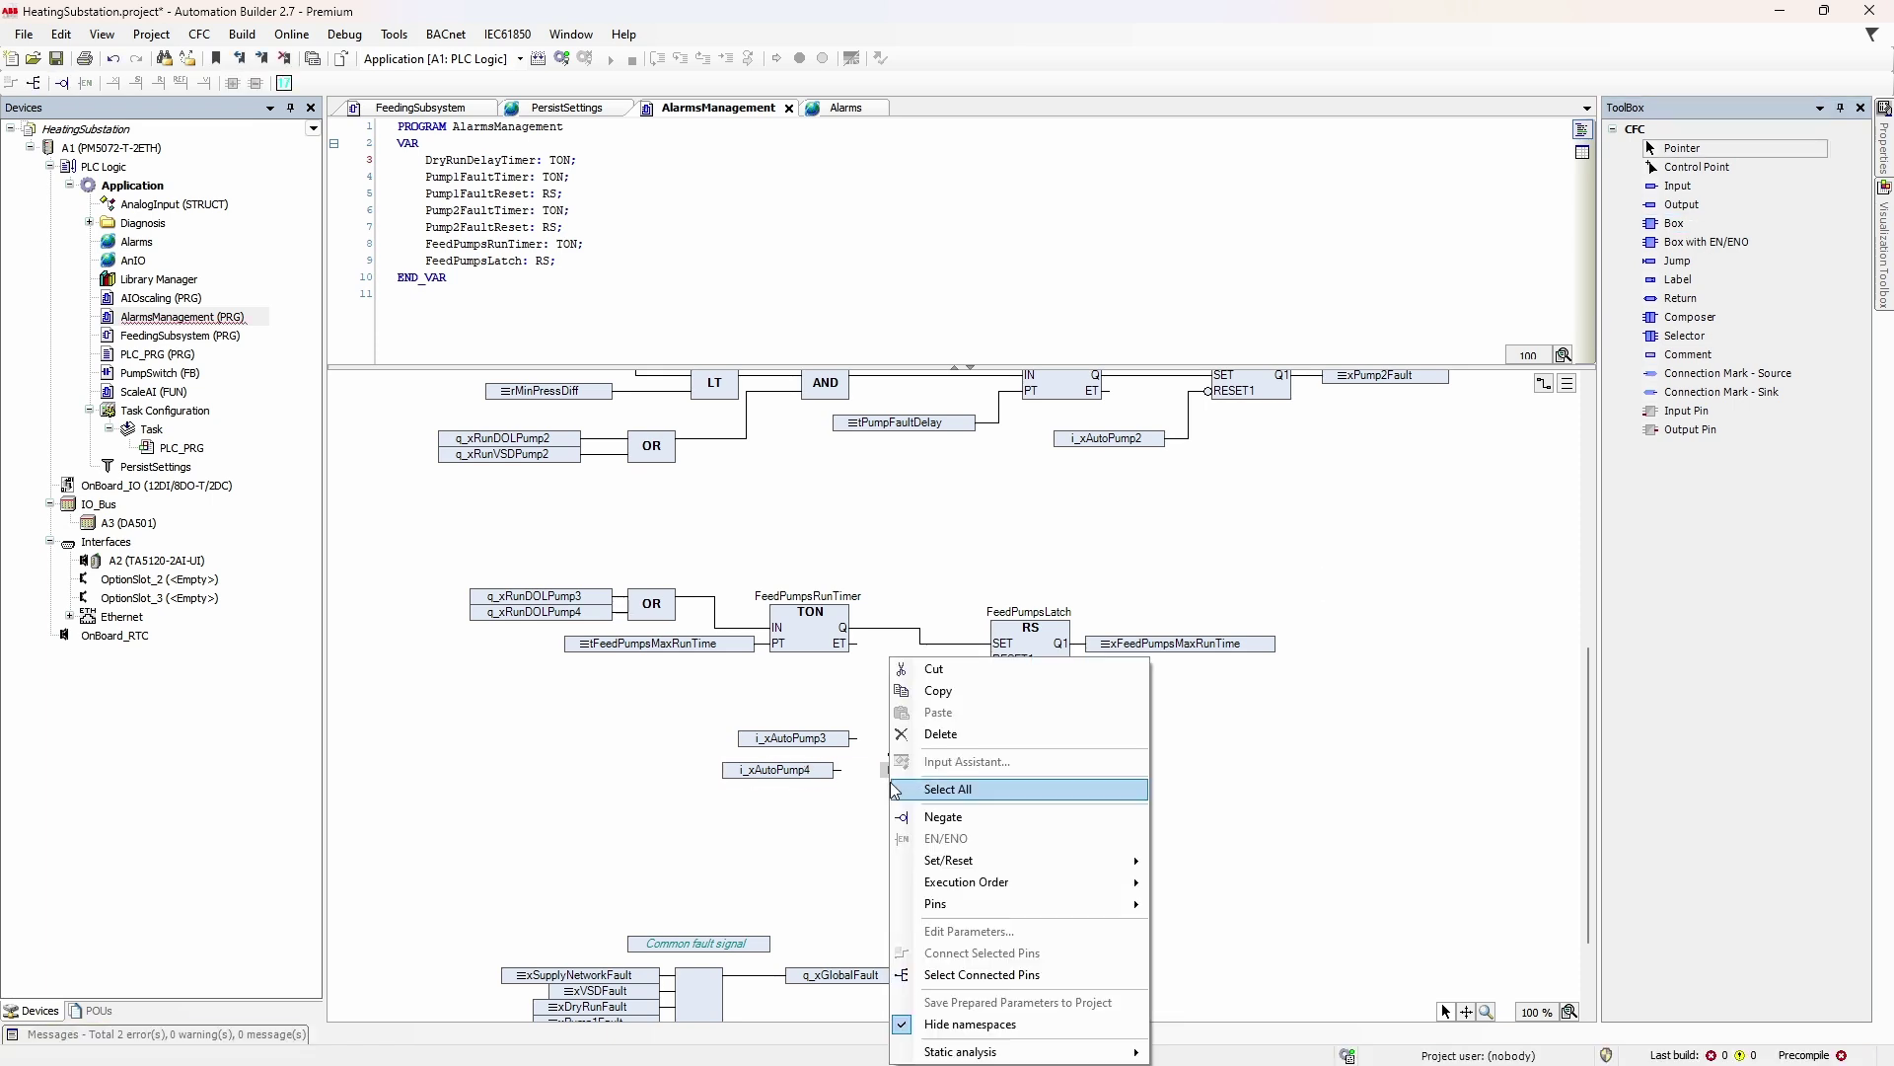
click(942, 817)
mouse_move(855, 737)
mouse_down()
mouse_move(893, 770)
mouse_move(978, 675)
mouse_up()
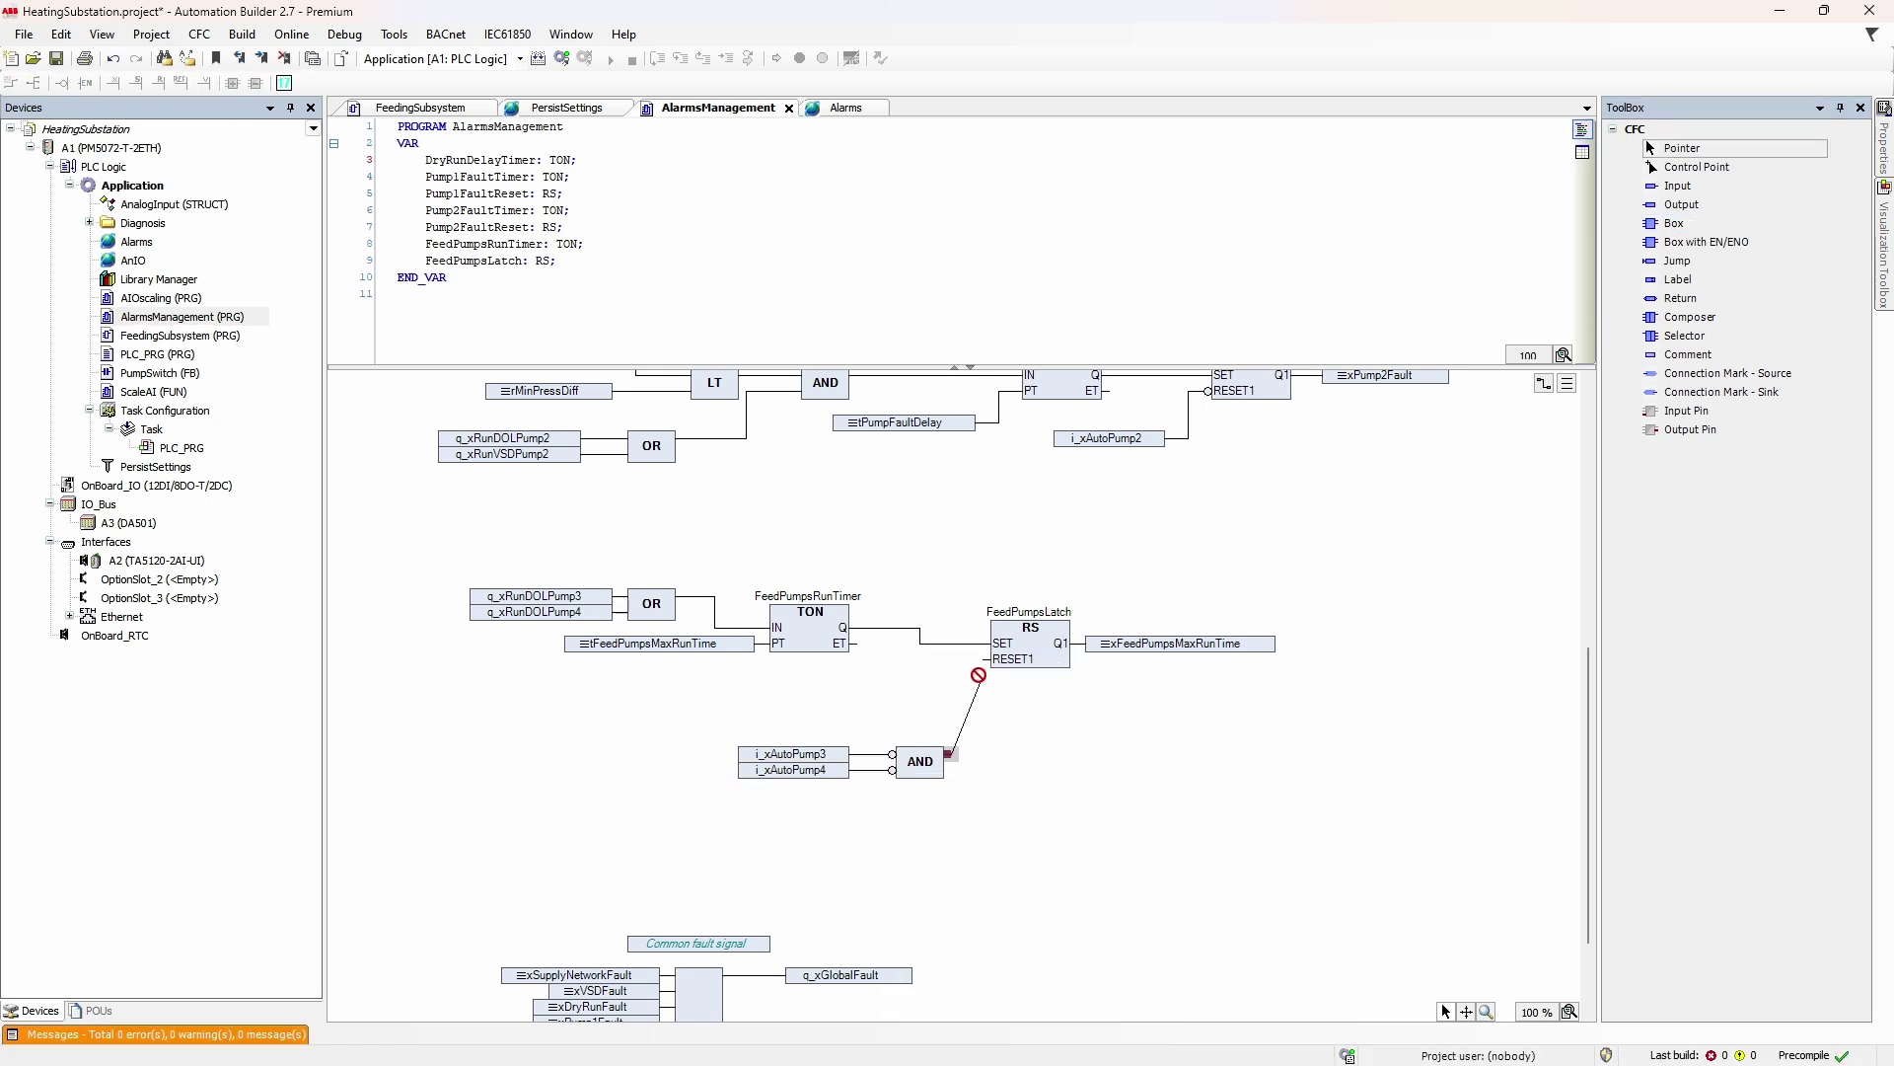
drag(693, 713, 954, 829)
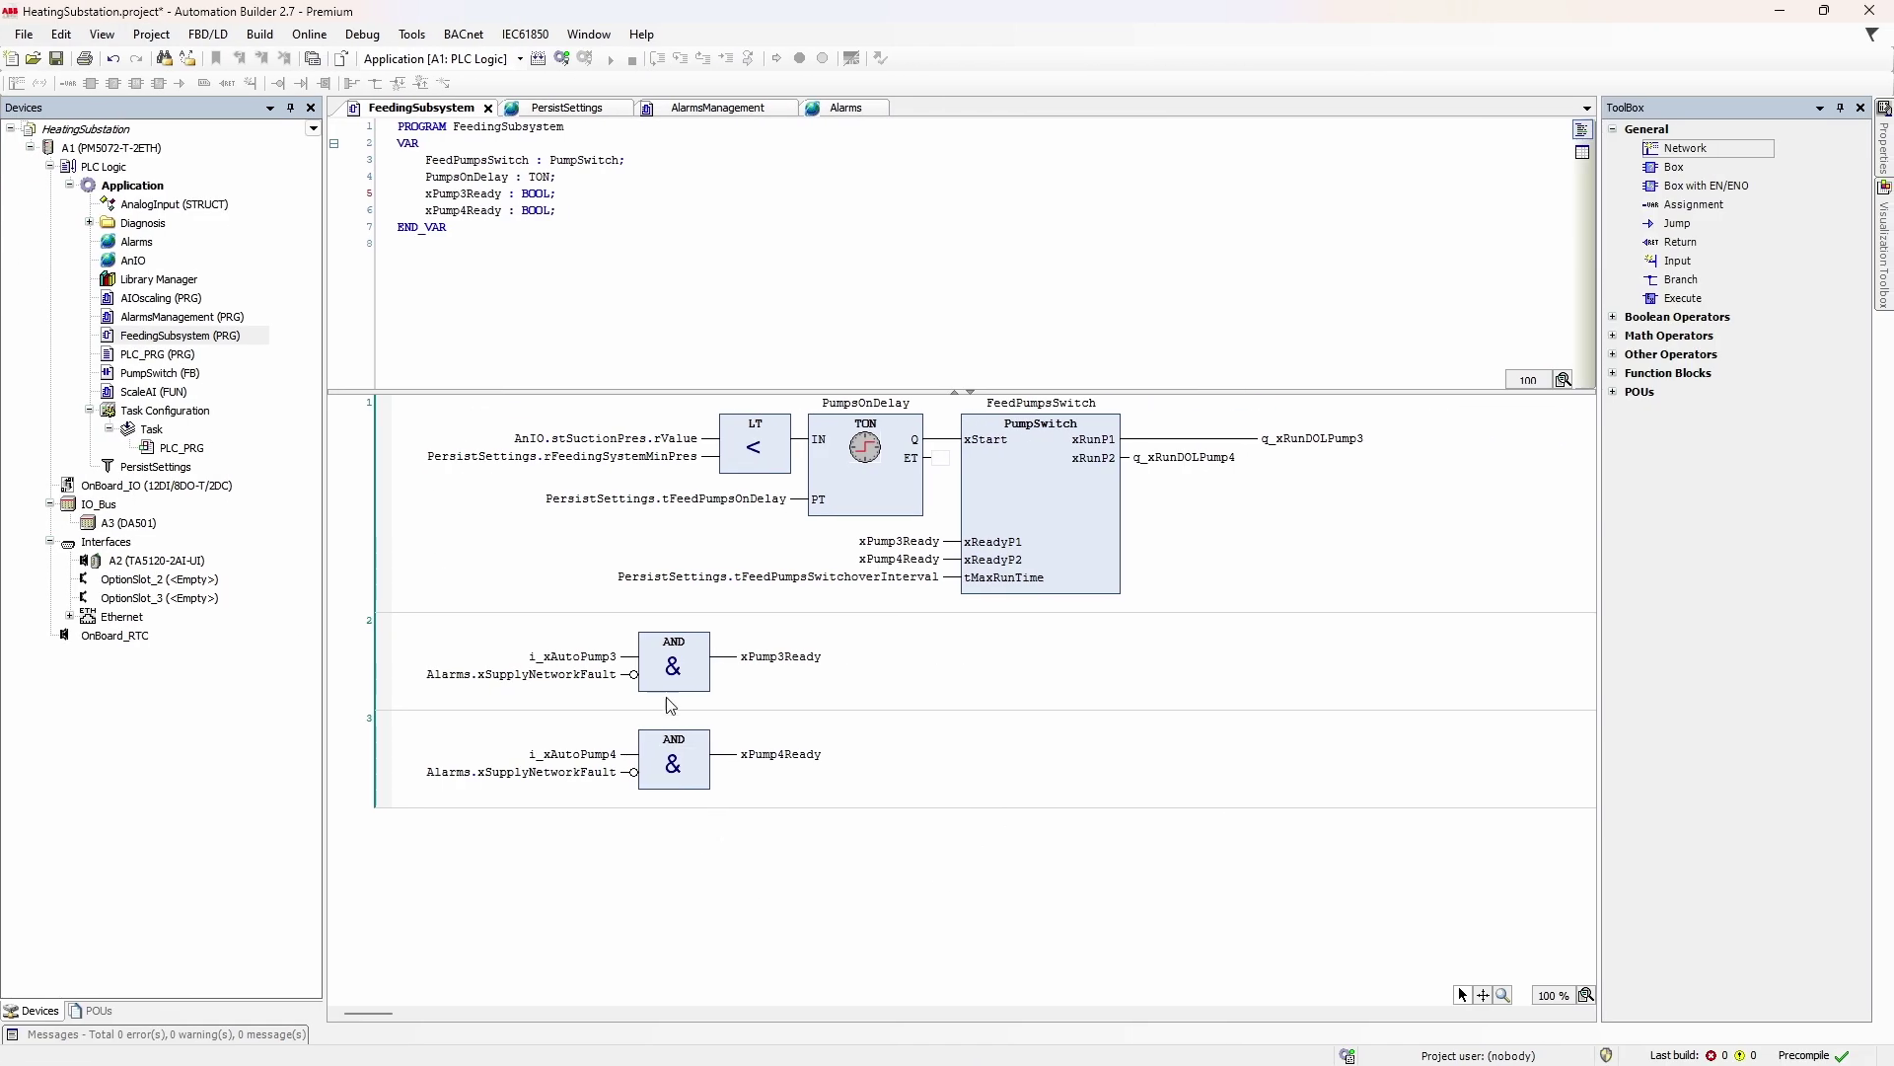
Add a negated third input, Alarms.xFeedPumpsMaxRunTime, to network 2's AND block.
click(673, 675)
right_click(674, 675)
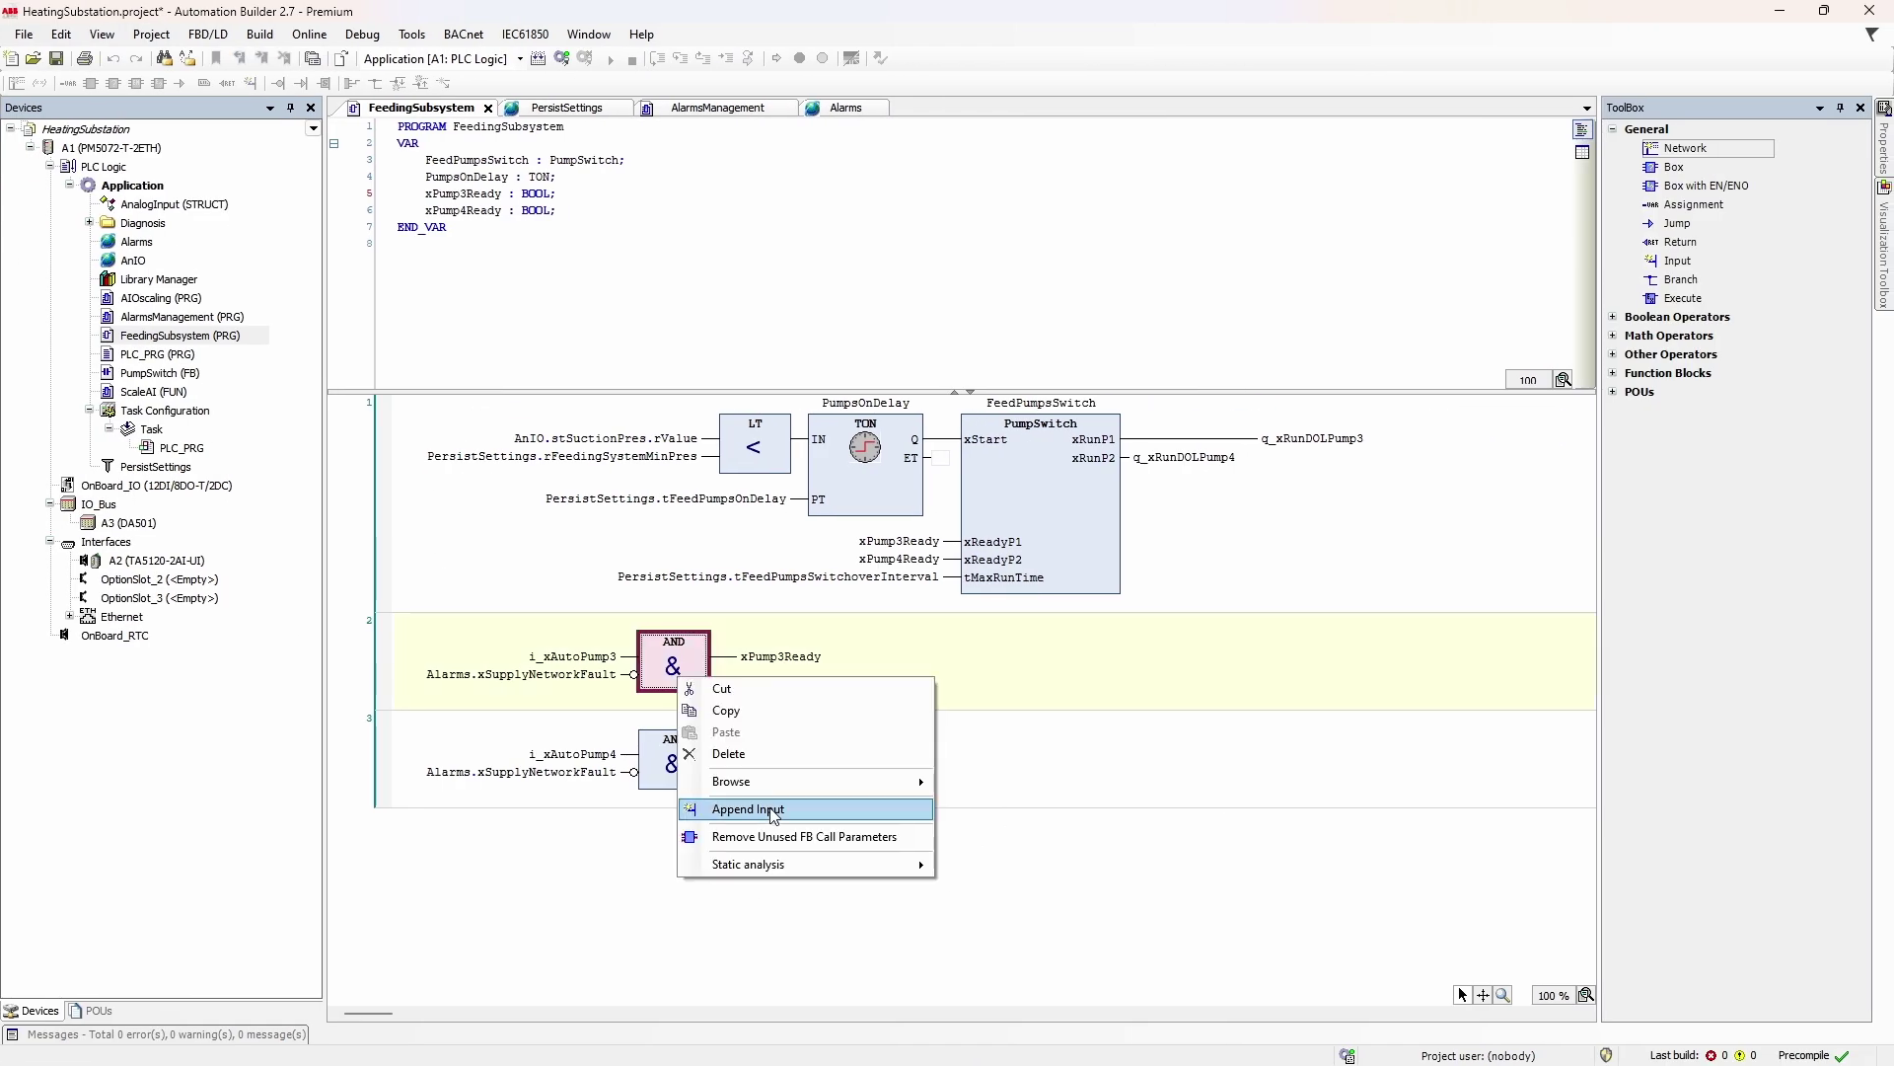
click(772, 812)
right_click(634, 693)
click(706, 939)
double_click(607, 694)
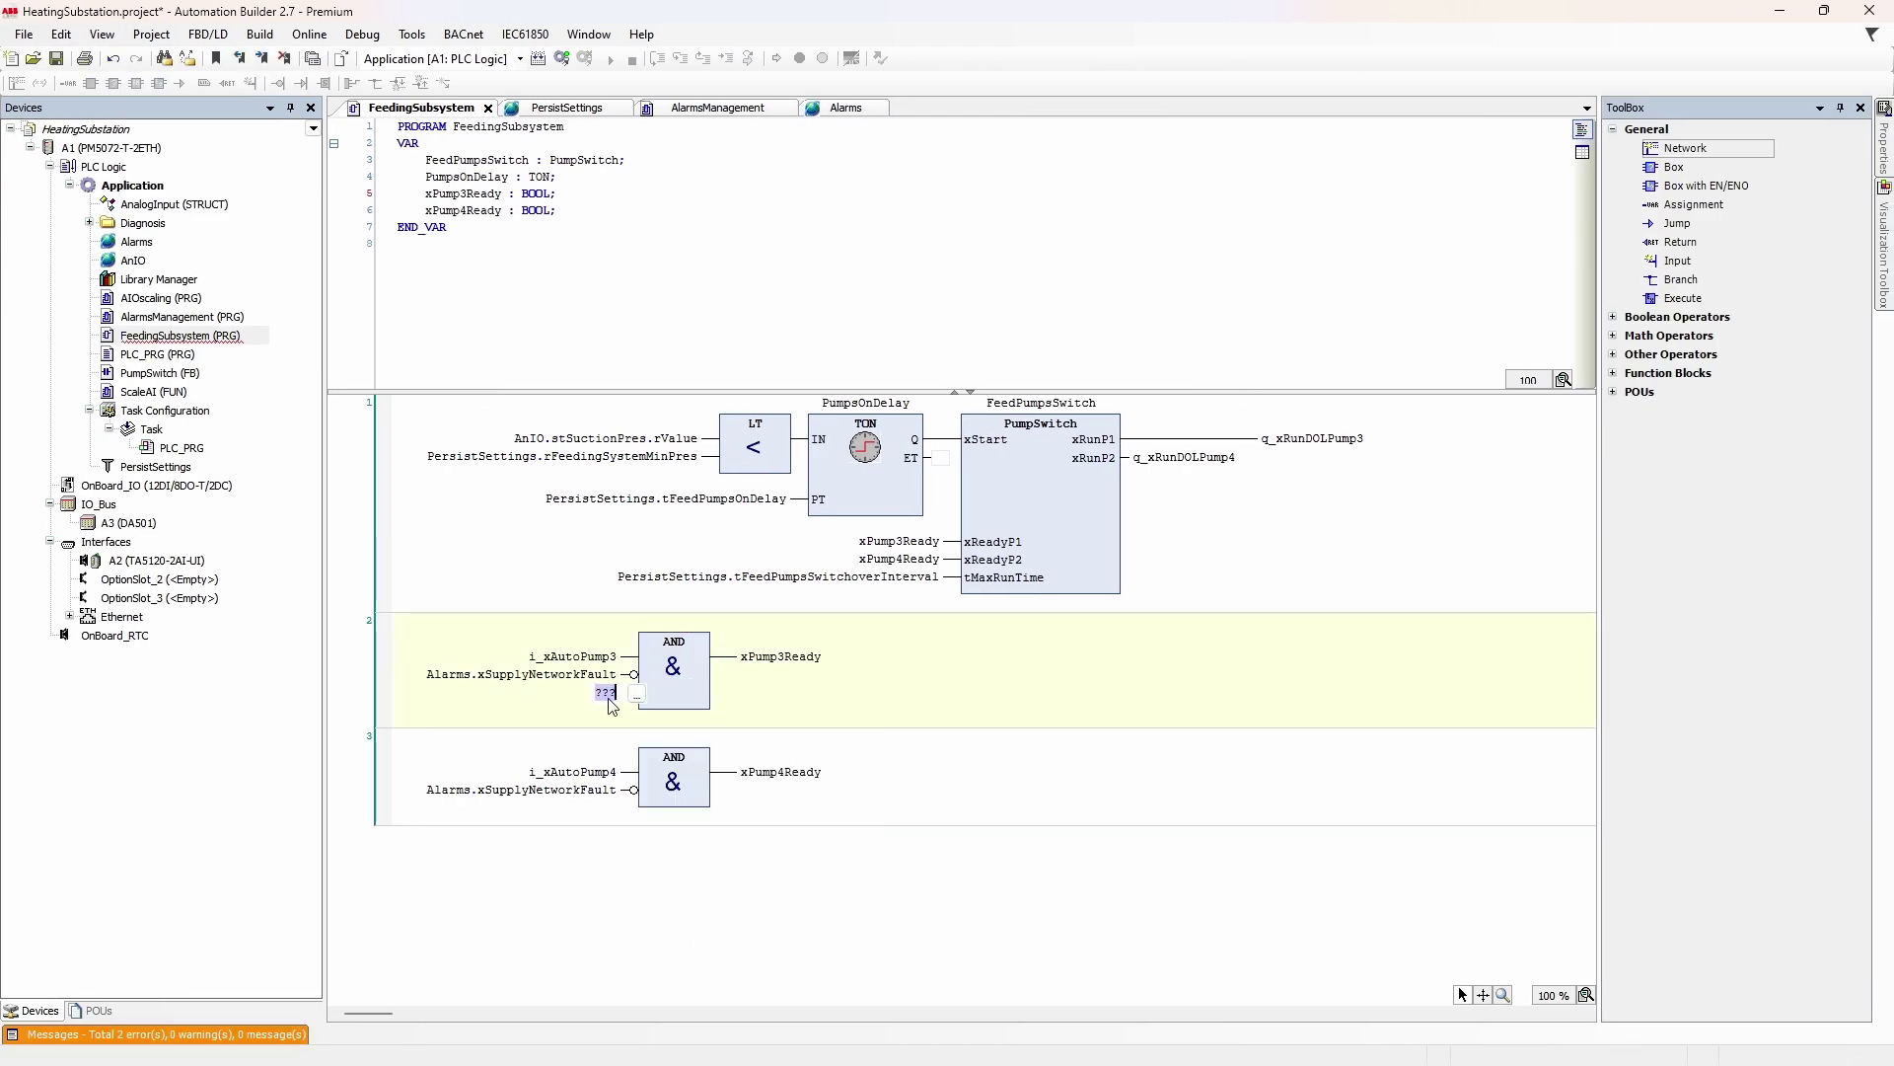
text(Alarms.)
key(Return)
Give network 3's AND block a third input, Alarms.xFeedPumpsMaxRunTime.
click(674, 782)
key(ctrl+q)
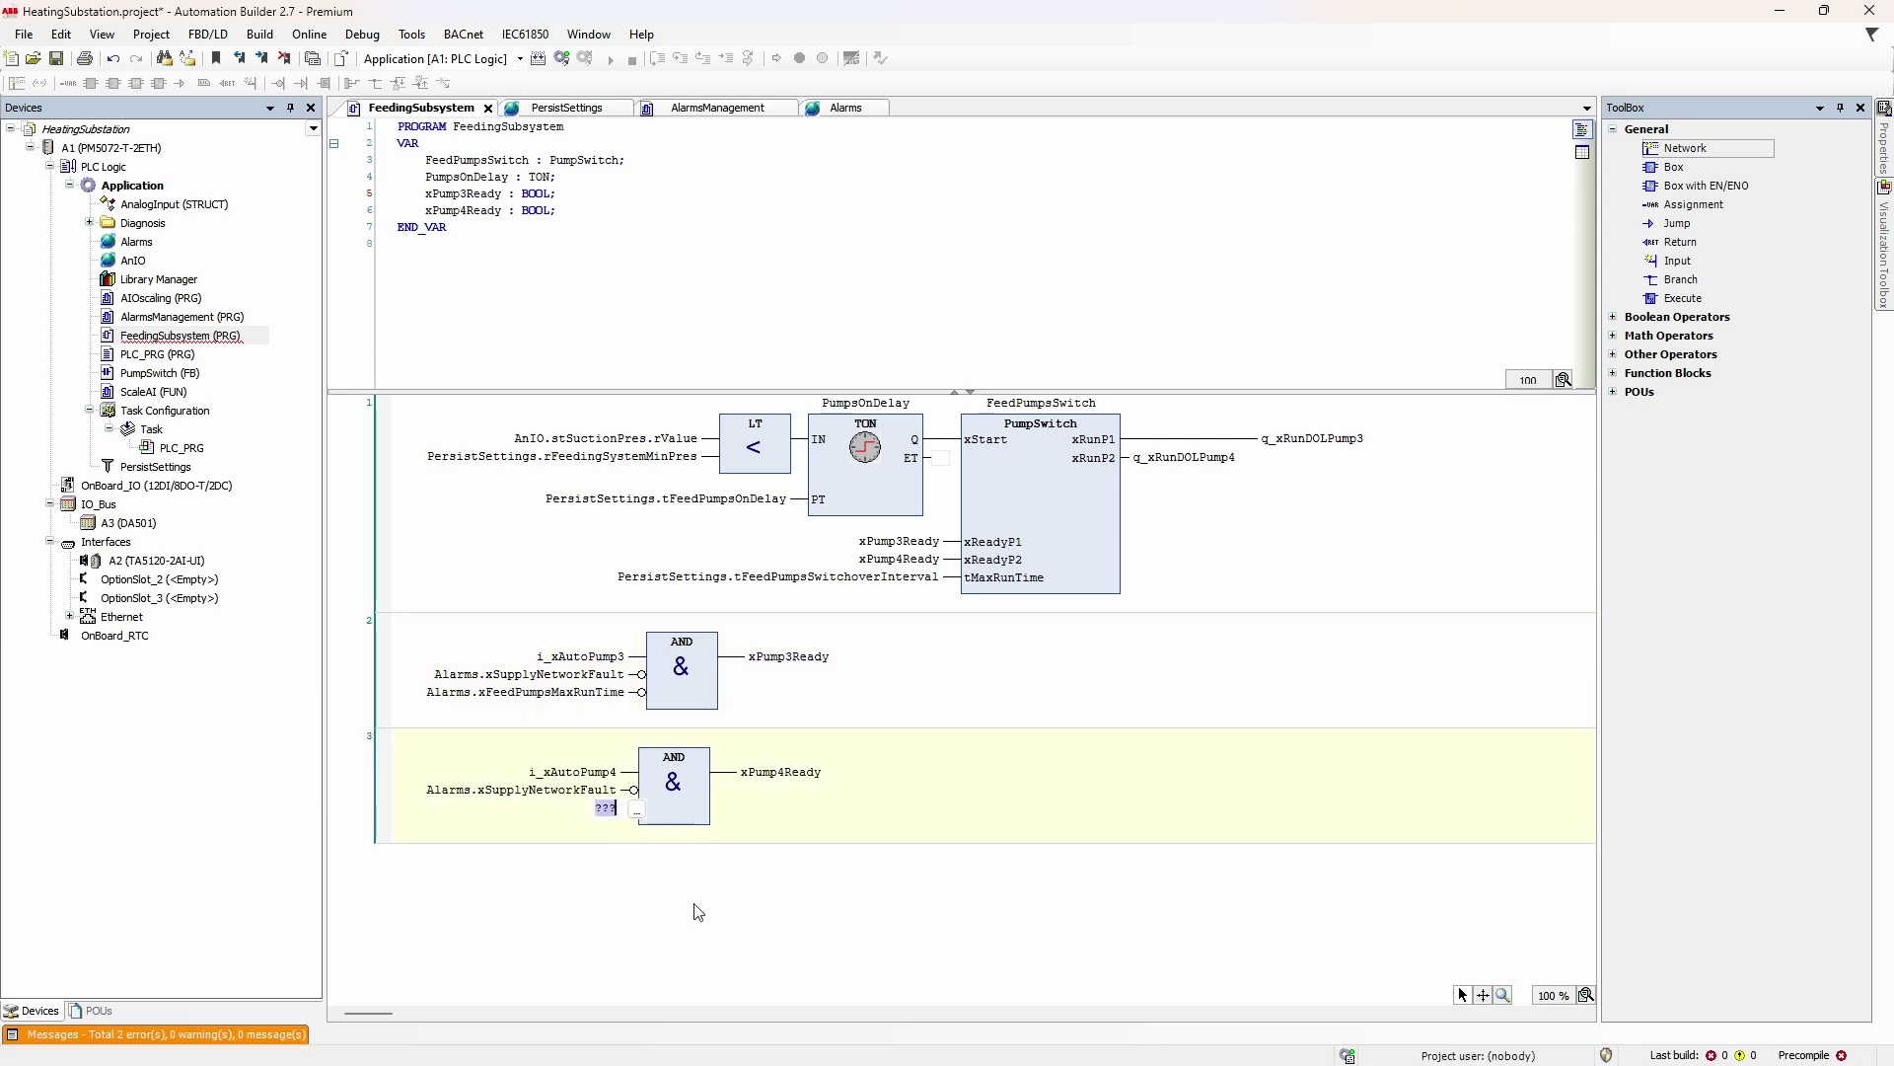
click(614, 809)
key(Return)
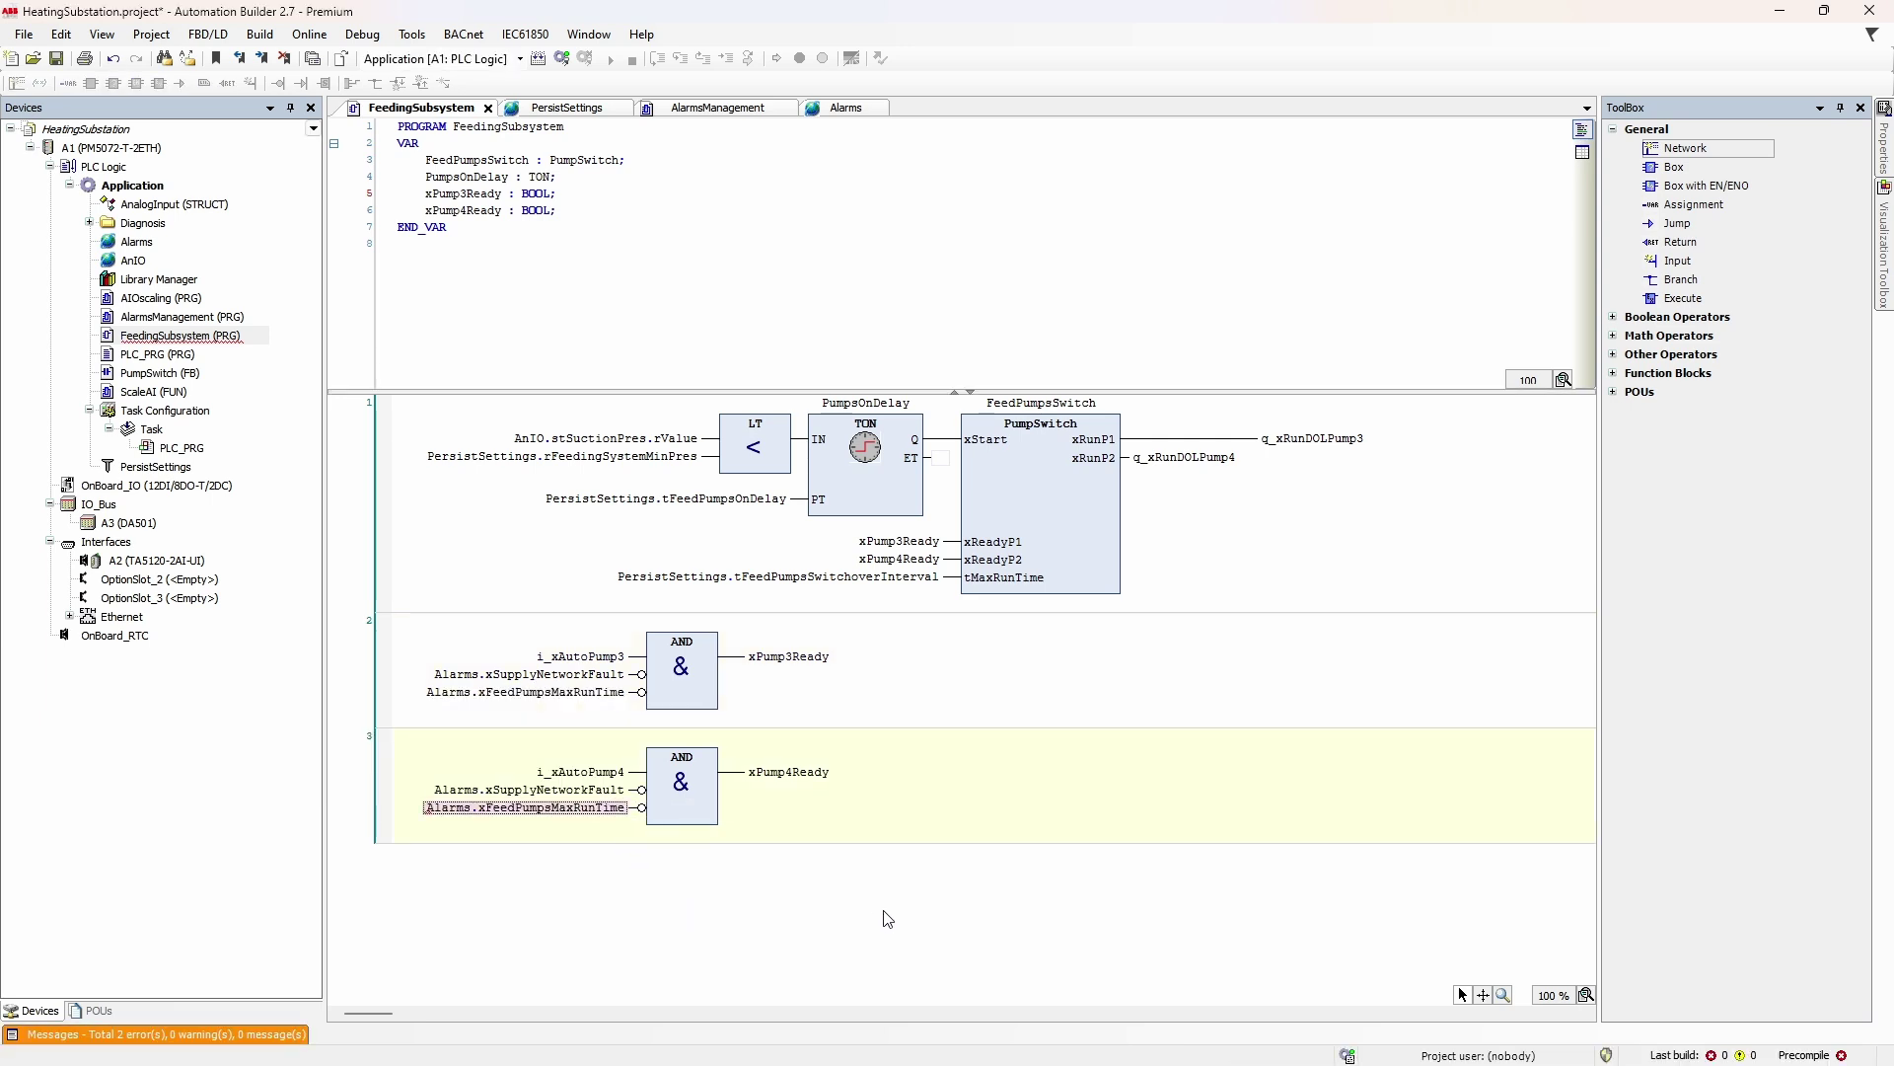